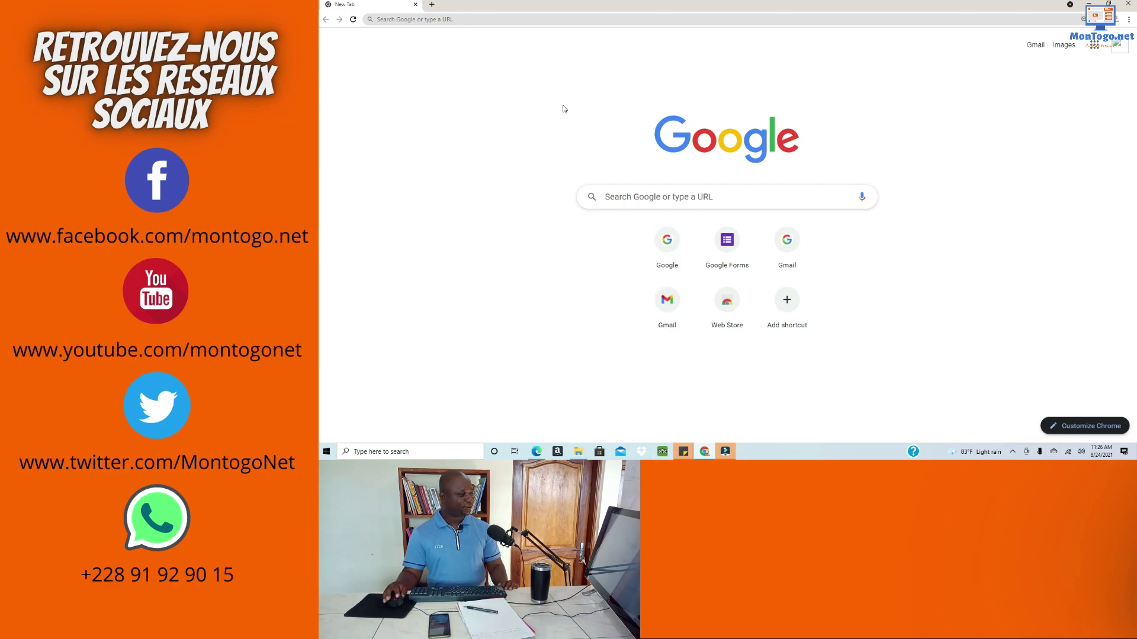
Step: Load google.com from the Chrome address bar
click(498, 20)
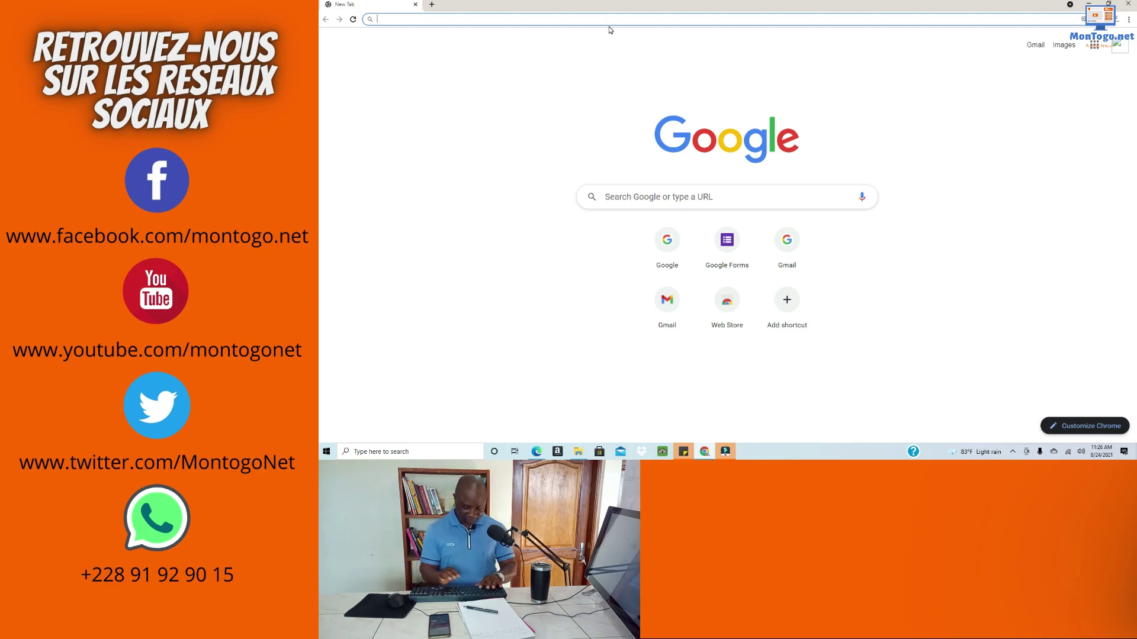
text(google.com)
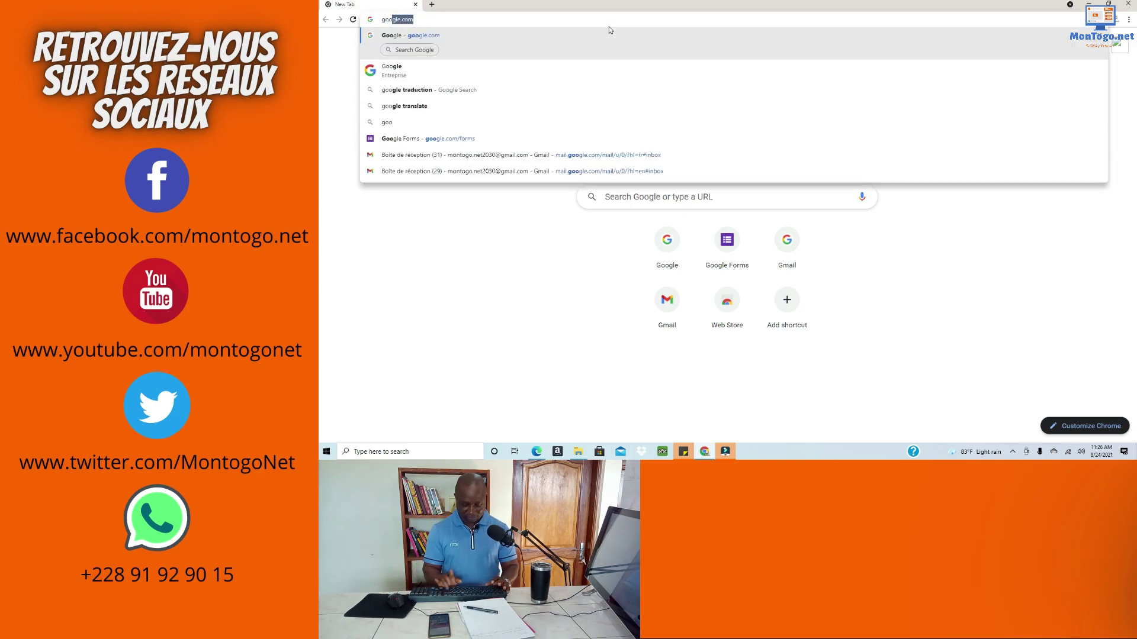
key(Return)
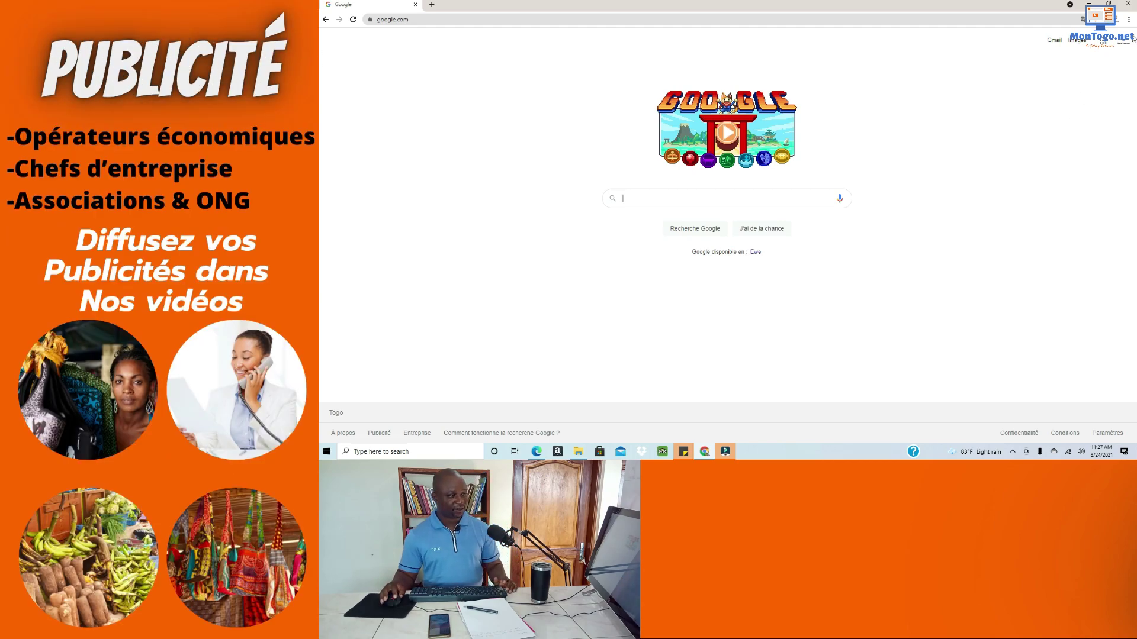
Step: Check the details of the signed-in Google account
click(1120, 41)
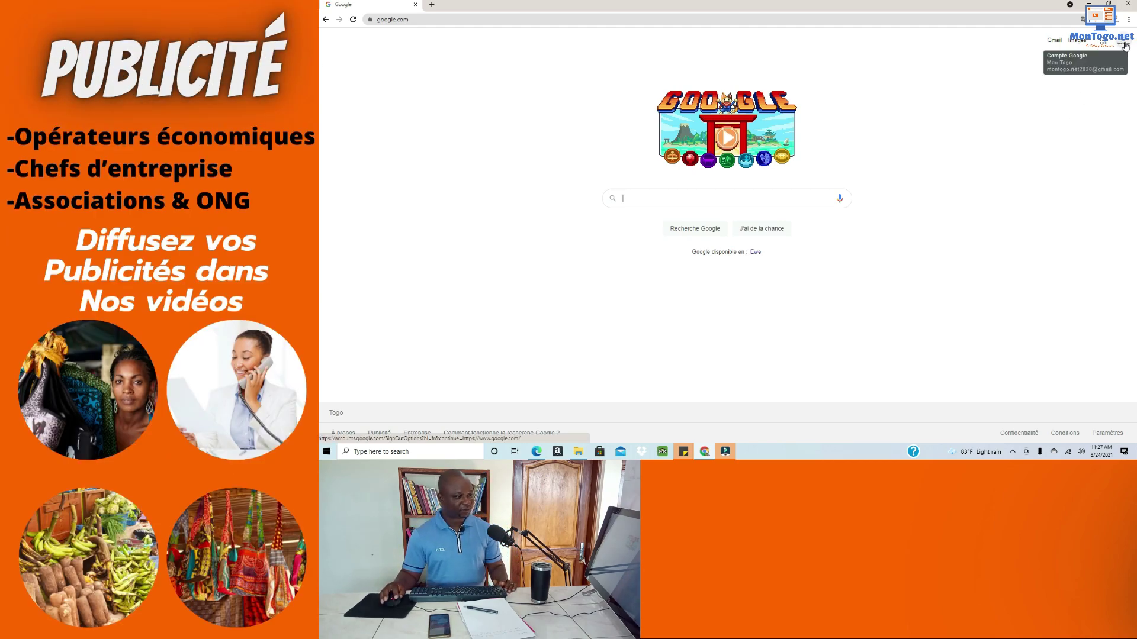
click(1123, 45)
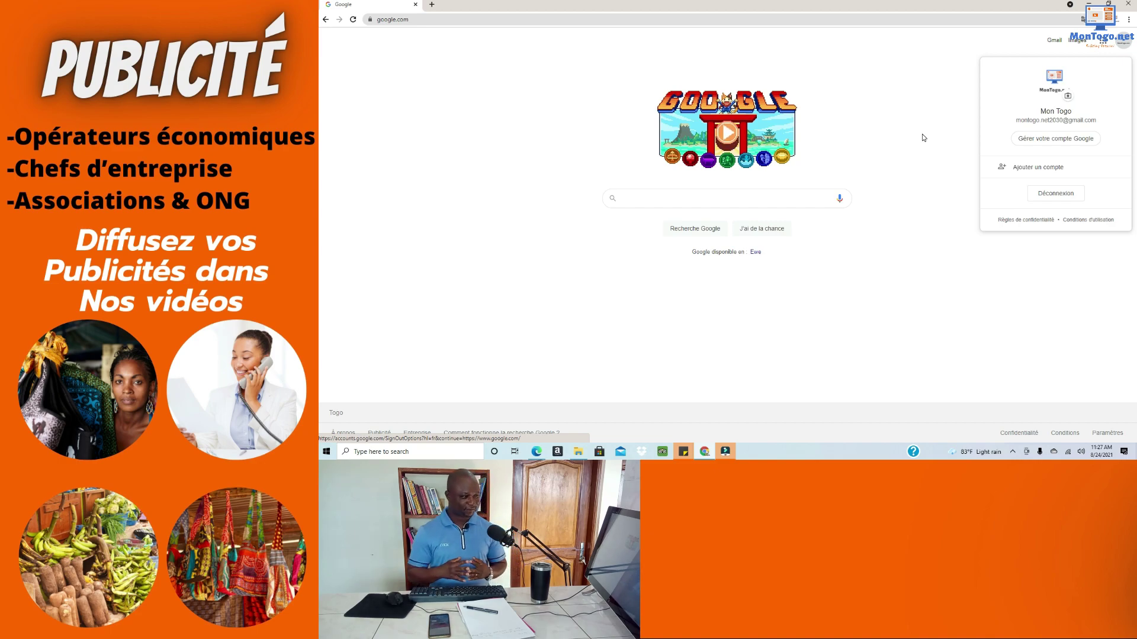
click(909, 121)
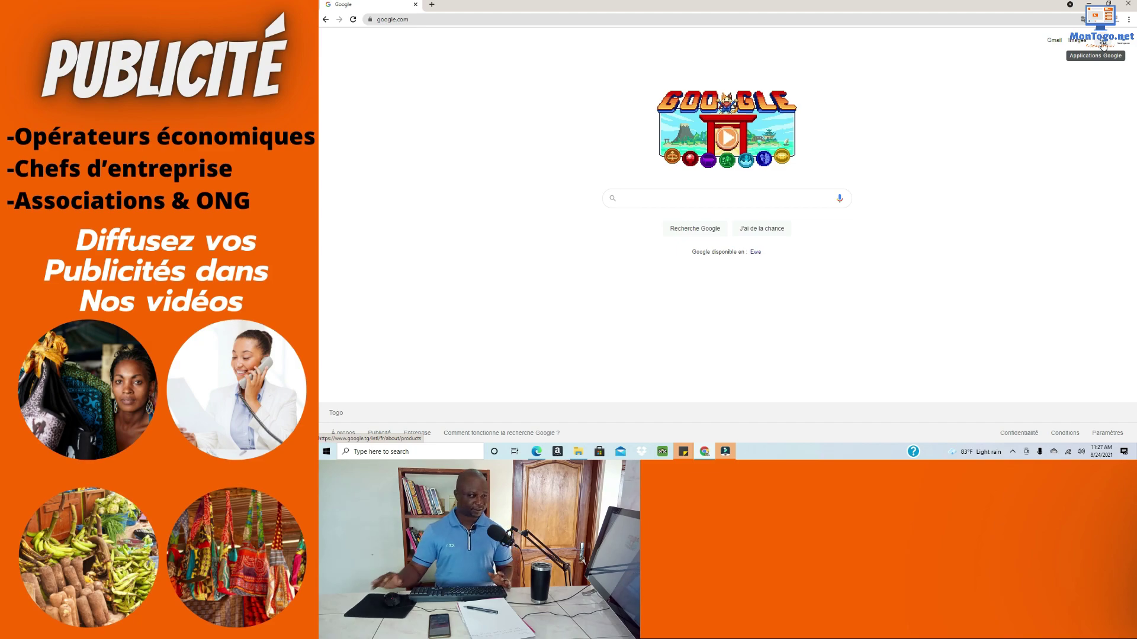
Step: Launch Google Forms from the Google apps panel
click(1103, 46)
scroll(1098, 95, down, 3)
scroll(1098, 95, down, 3)
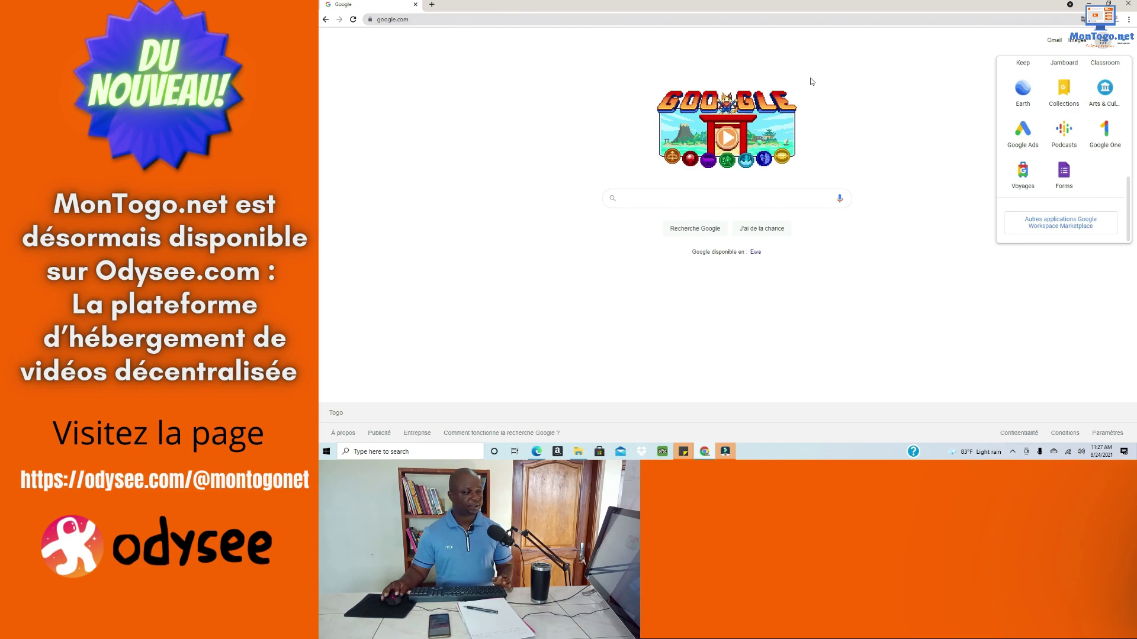
click(1066, 178)
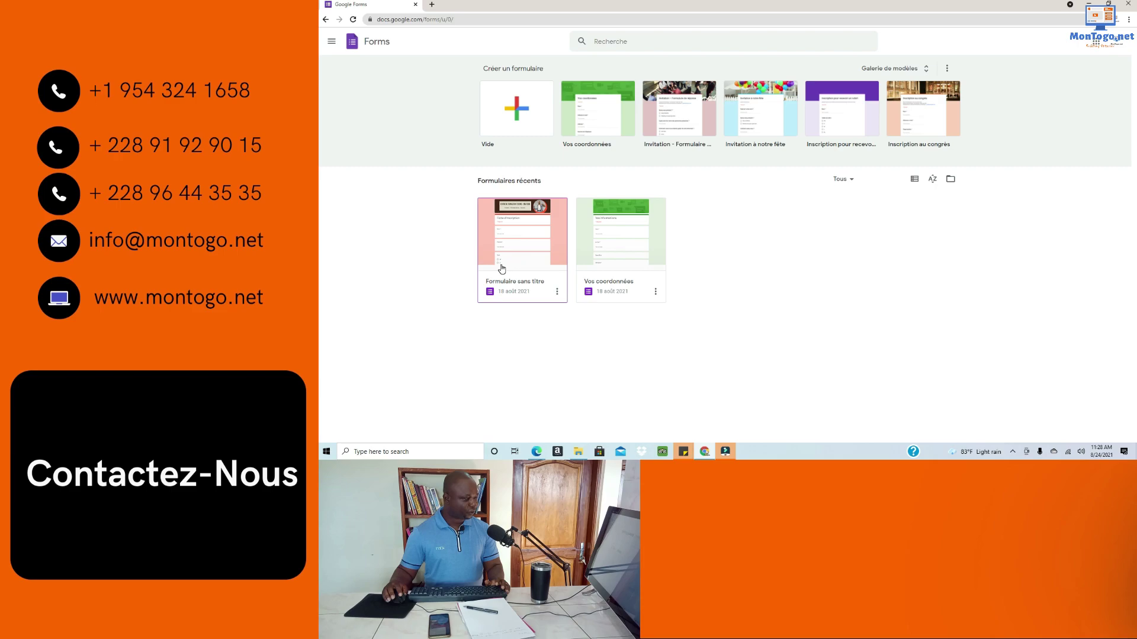
Step: Open the existing 'Formulaire sans titre' registration form and look it over
click(531, 246)
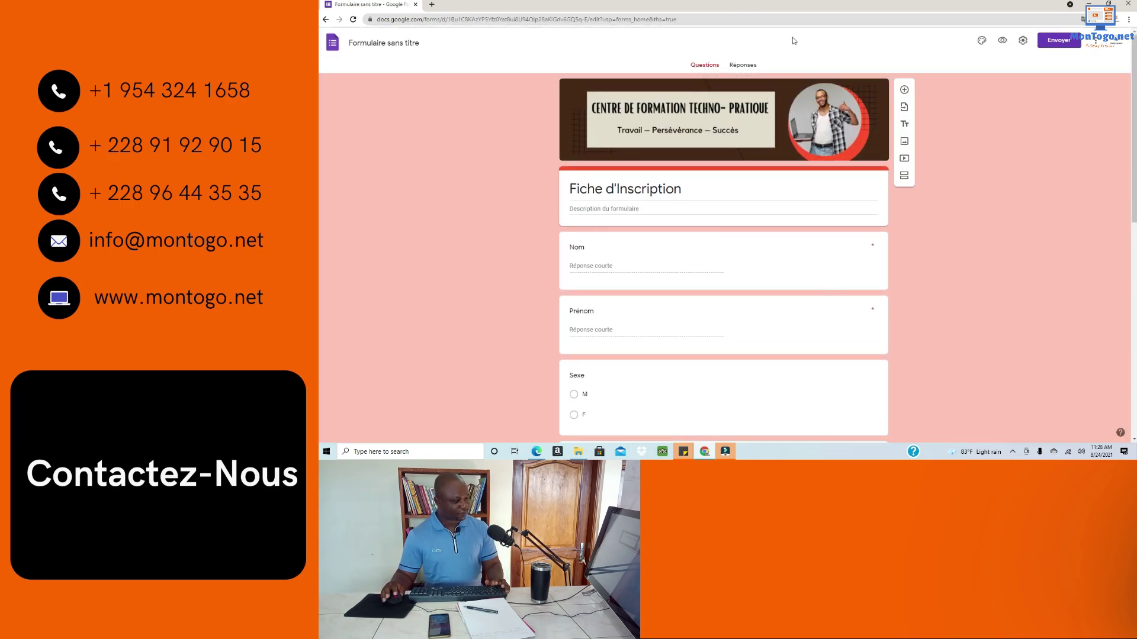
scroll(956, 148, down, 4)
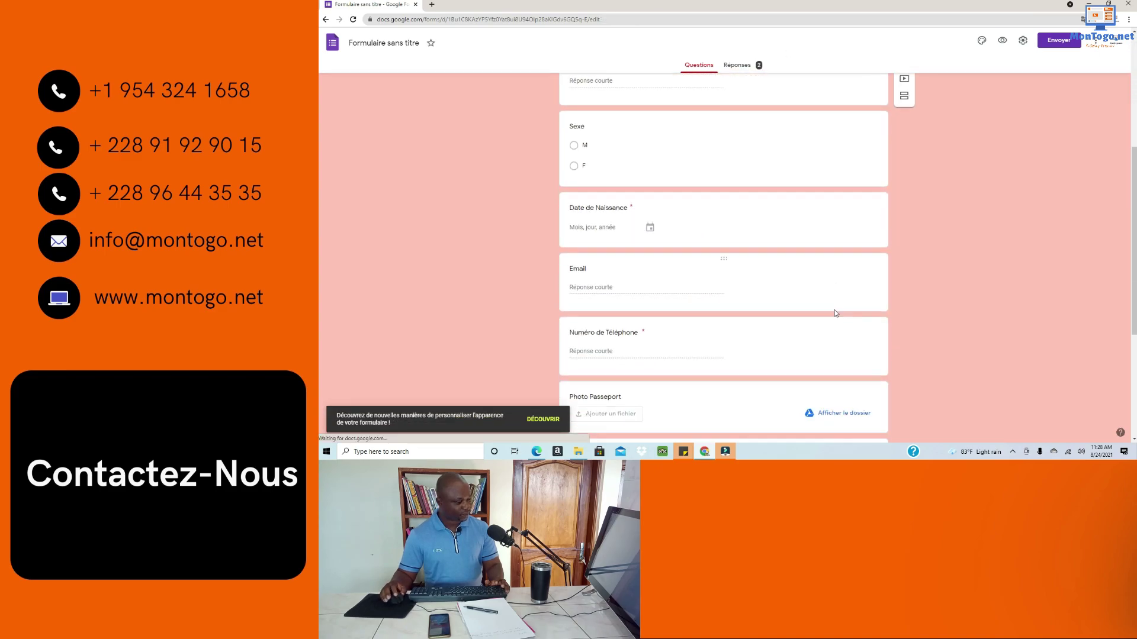
scroll(806, 319, up, 4)
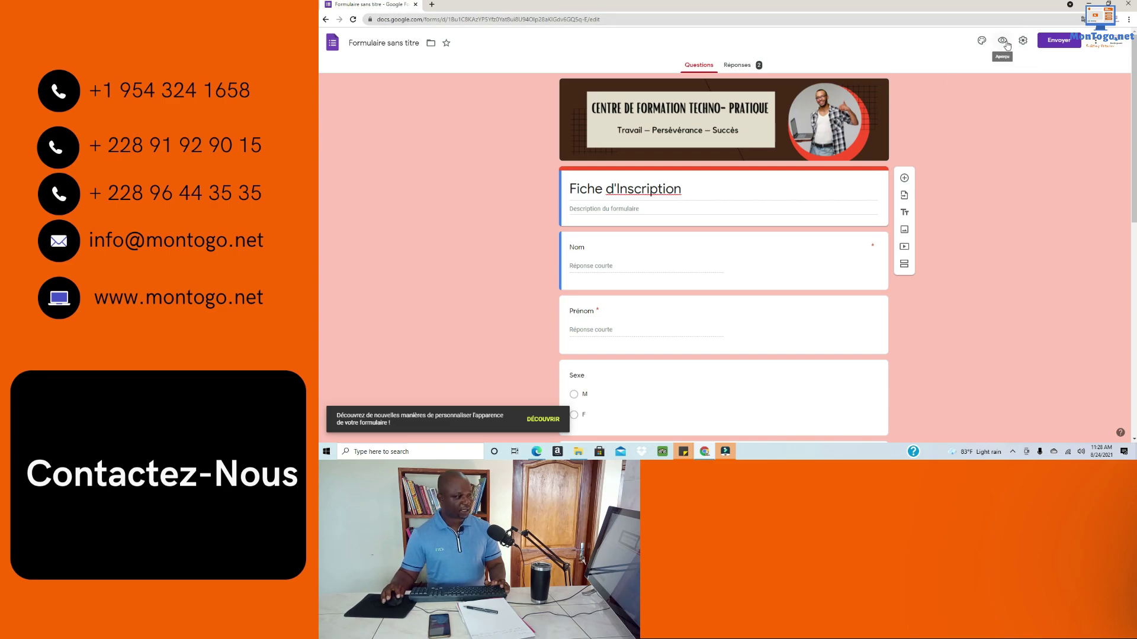
Step: Preview the registration form as respondents see it, then return to the Forms home page
click(1002, 42)
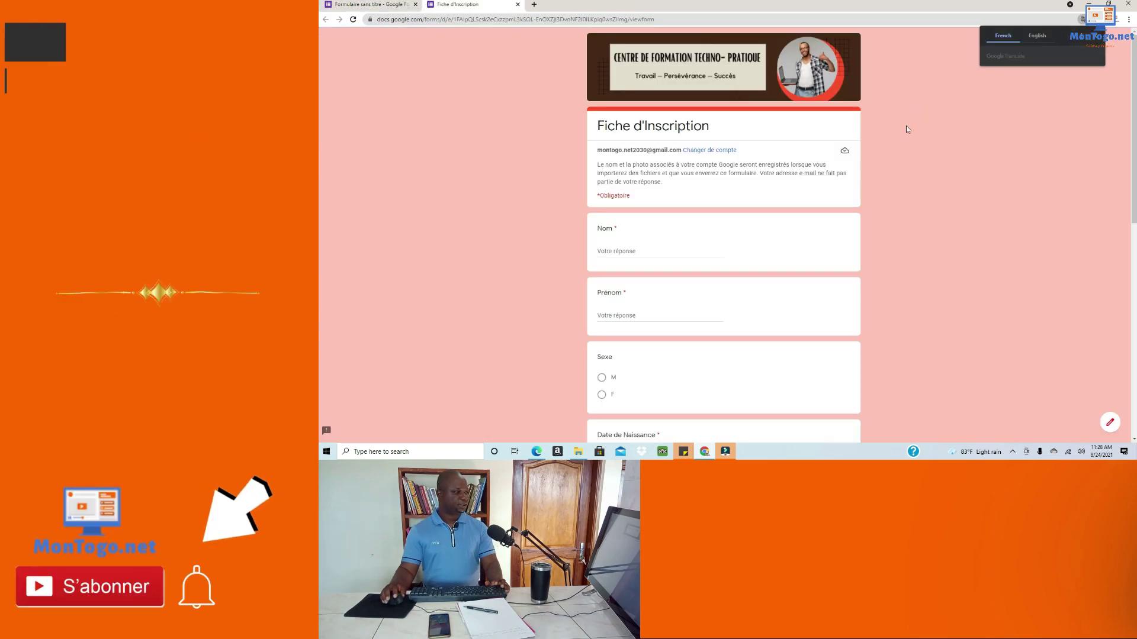
scroll(726, 180, down, 2)
scroll(688, 198, up, 2)
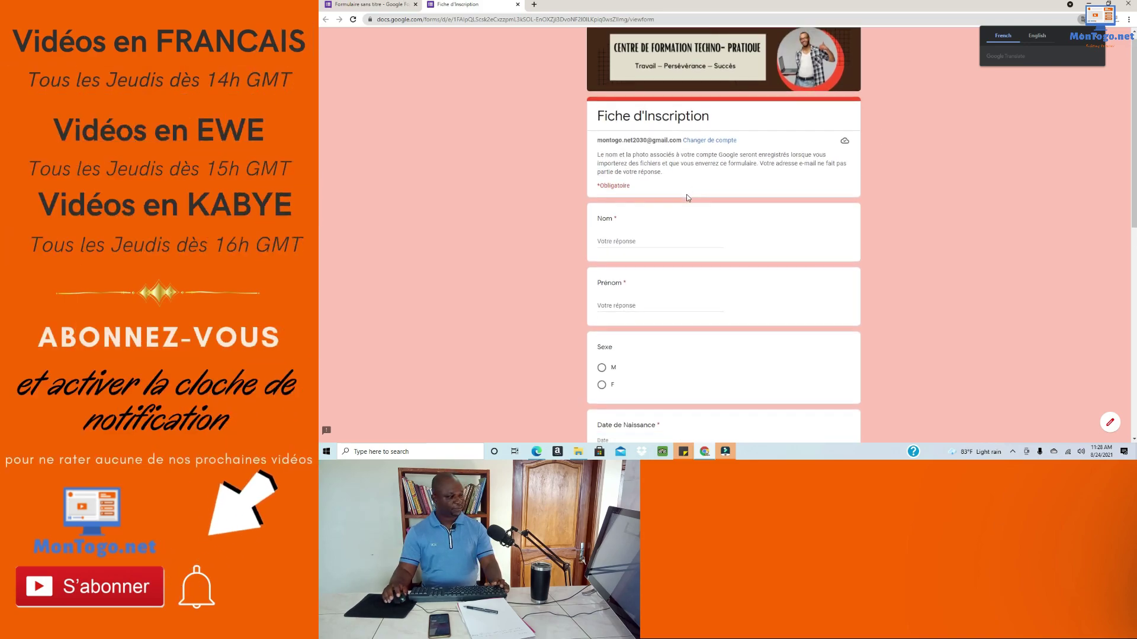
scroll(688, 198, down, 10)
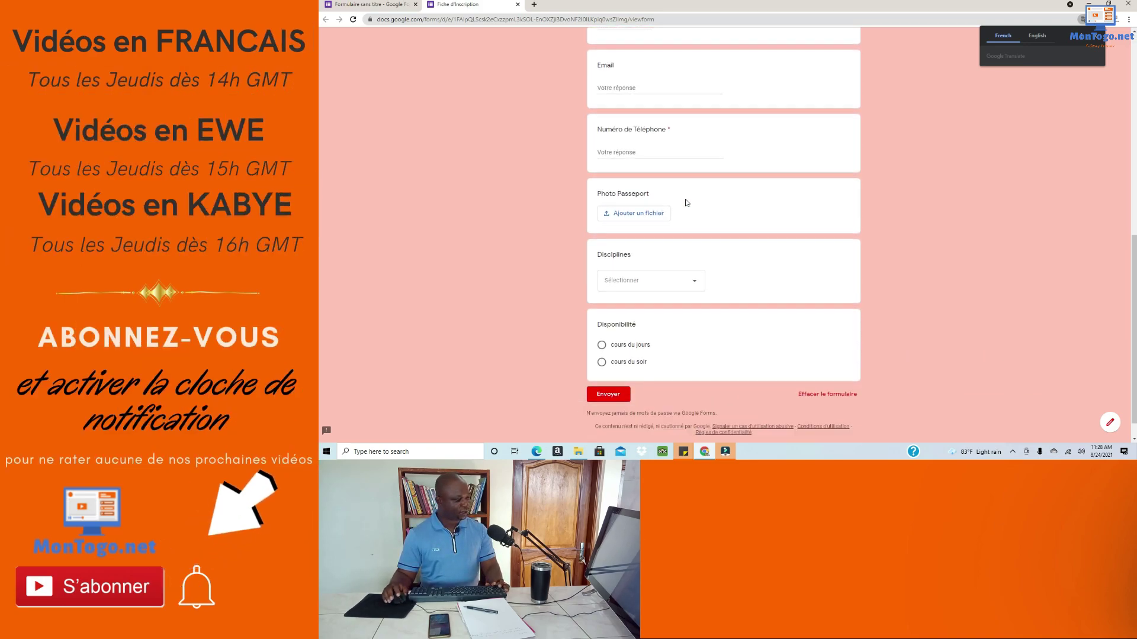
scroll(681, 284, up, 10)
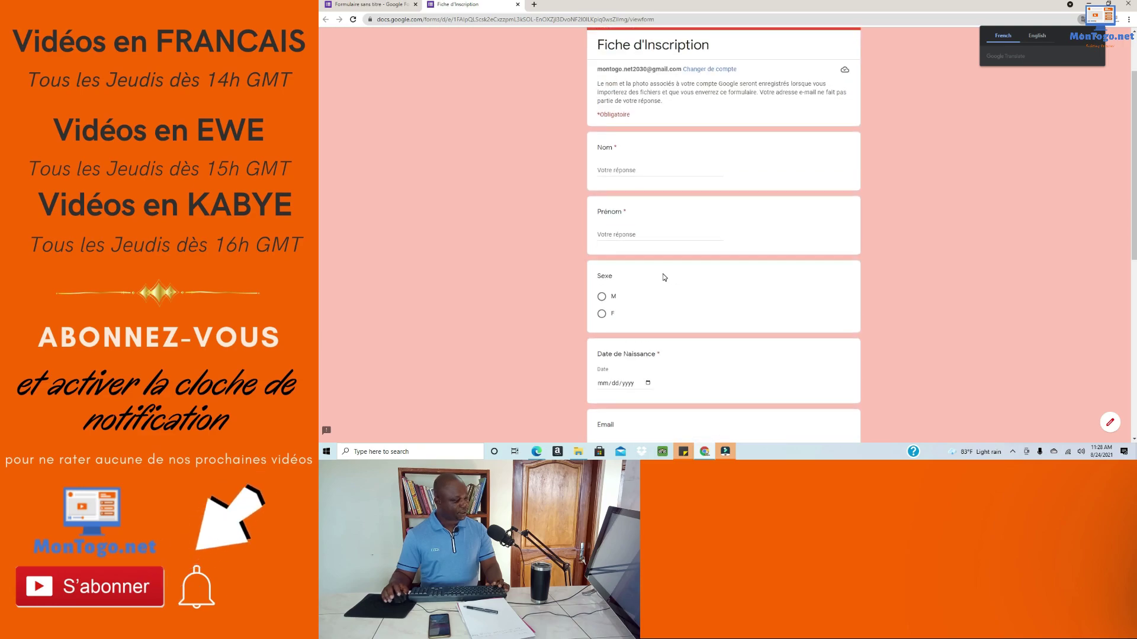
scroll(664, 277, up, 2)
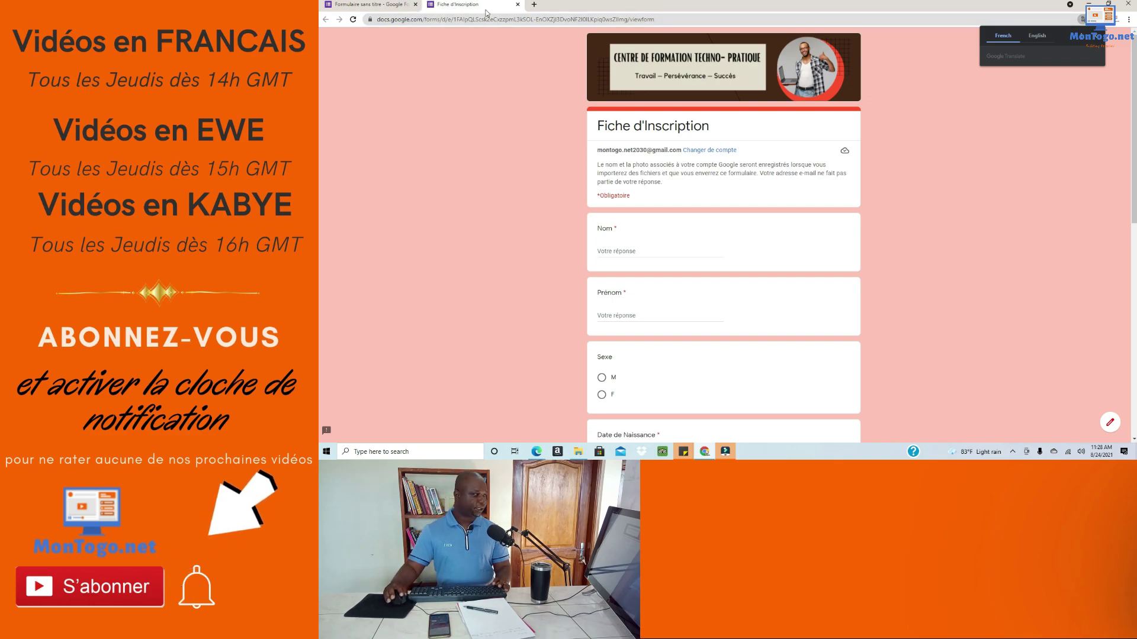
click(518, 5)
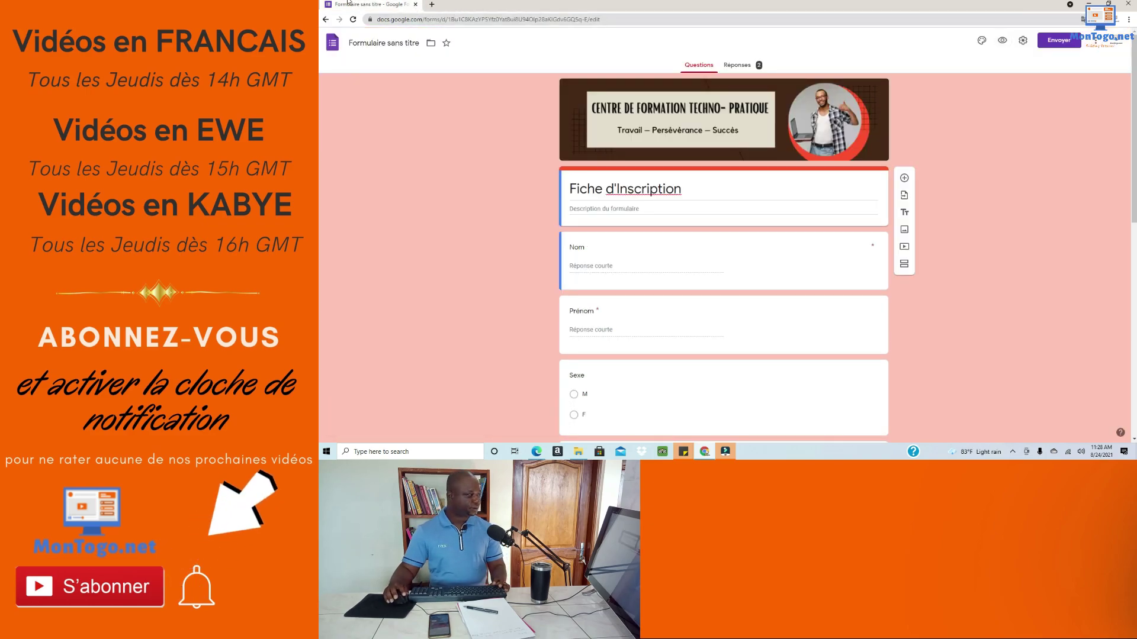
click(326, 19)
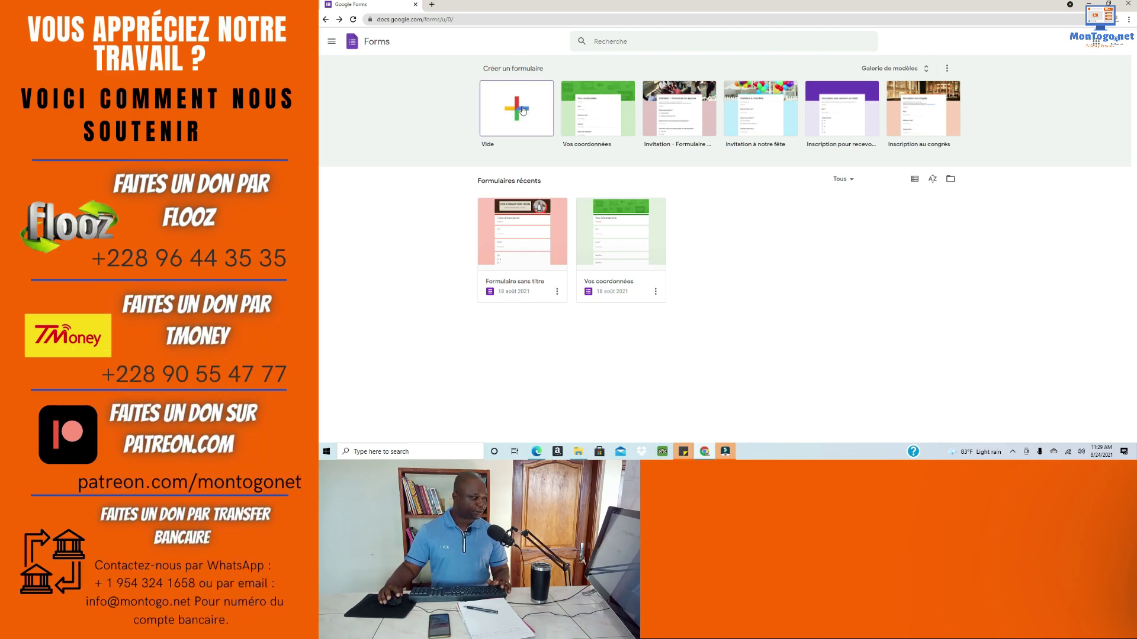
Step: Create a blank form and give it a custom #ff6600 orange theme colour
click(514, 119)
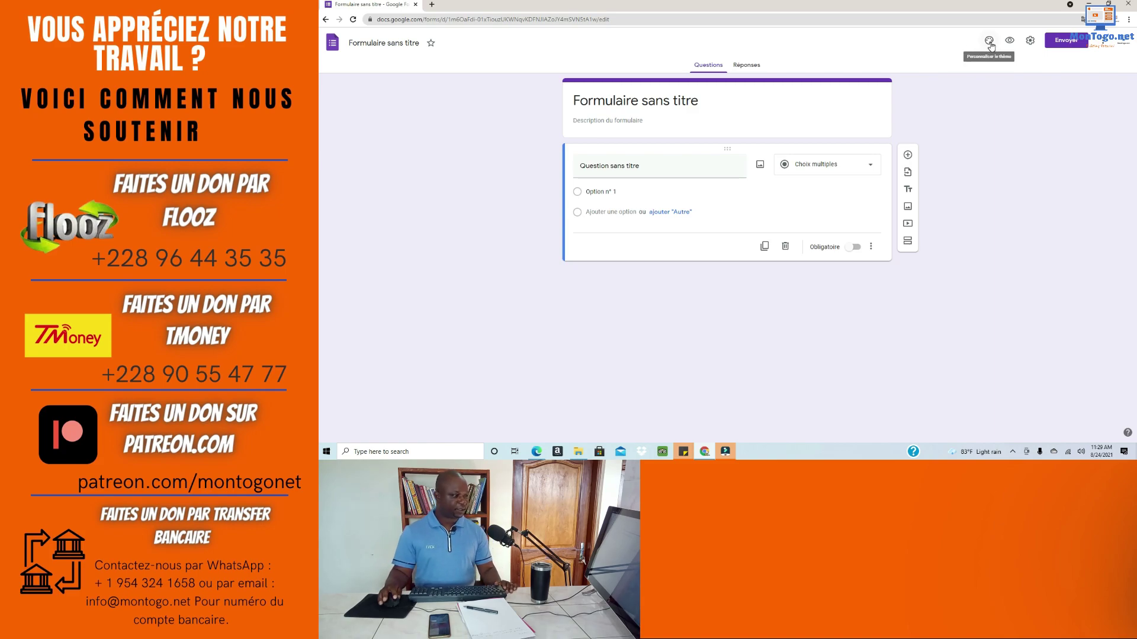
click(989, 46)
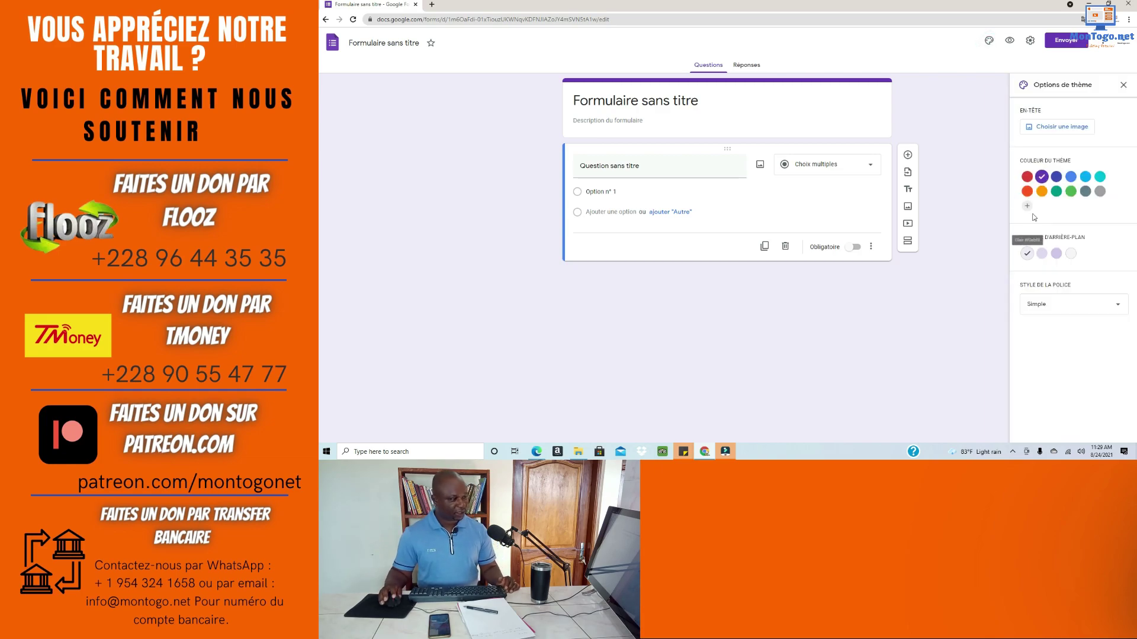
click(1027, 191)
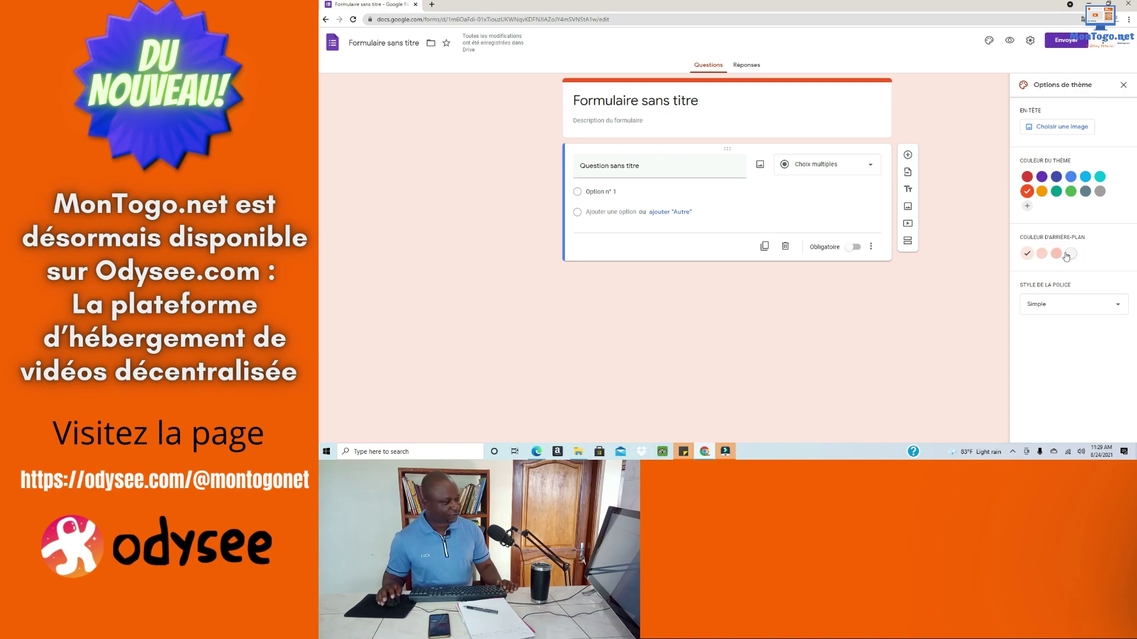
click(1026, 205)
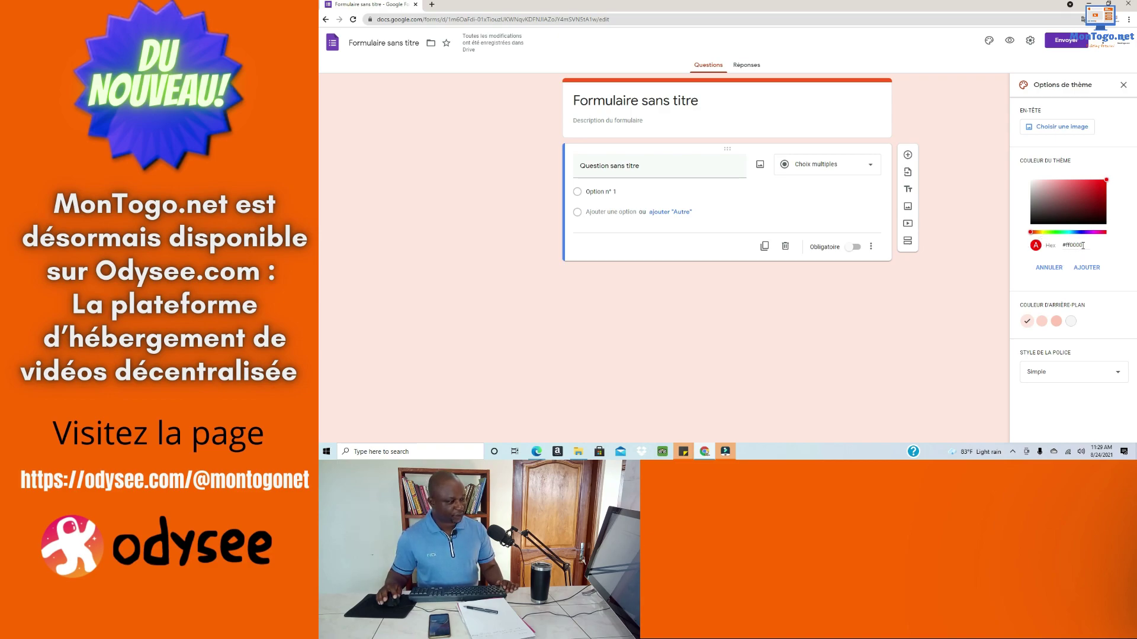
click(1074, 245)
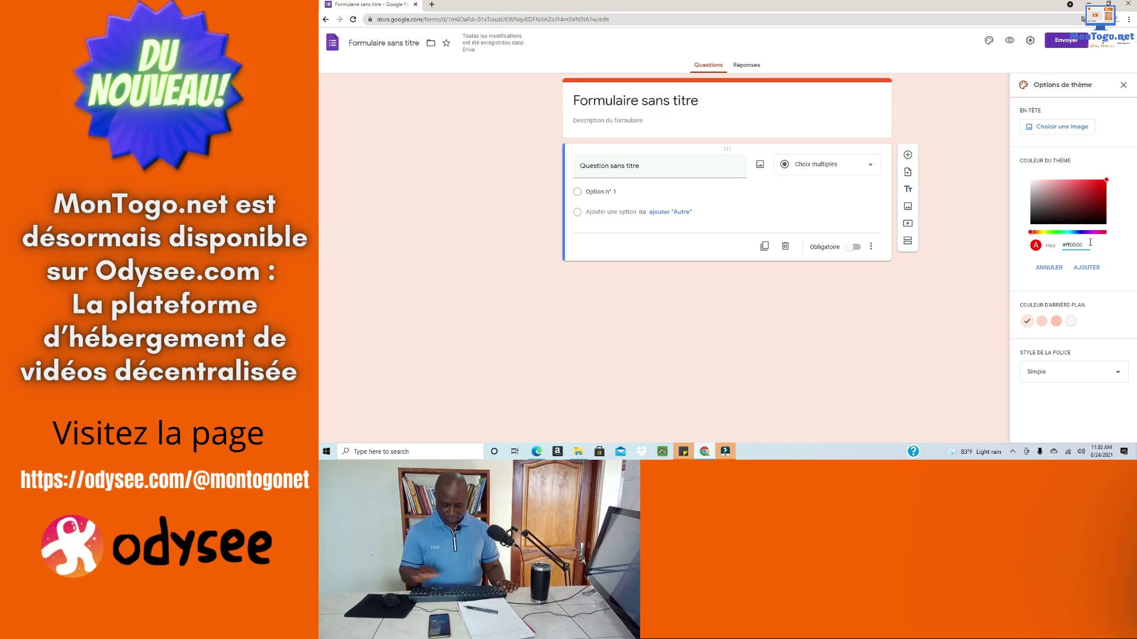
key(BackSpace)
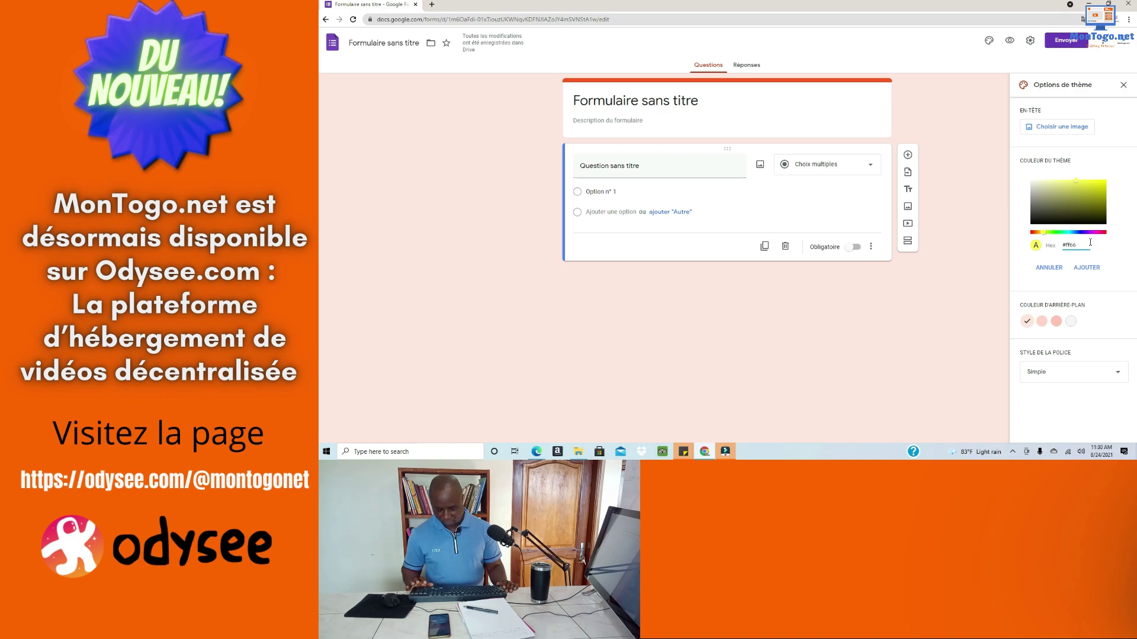
text(00)
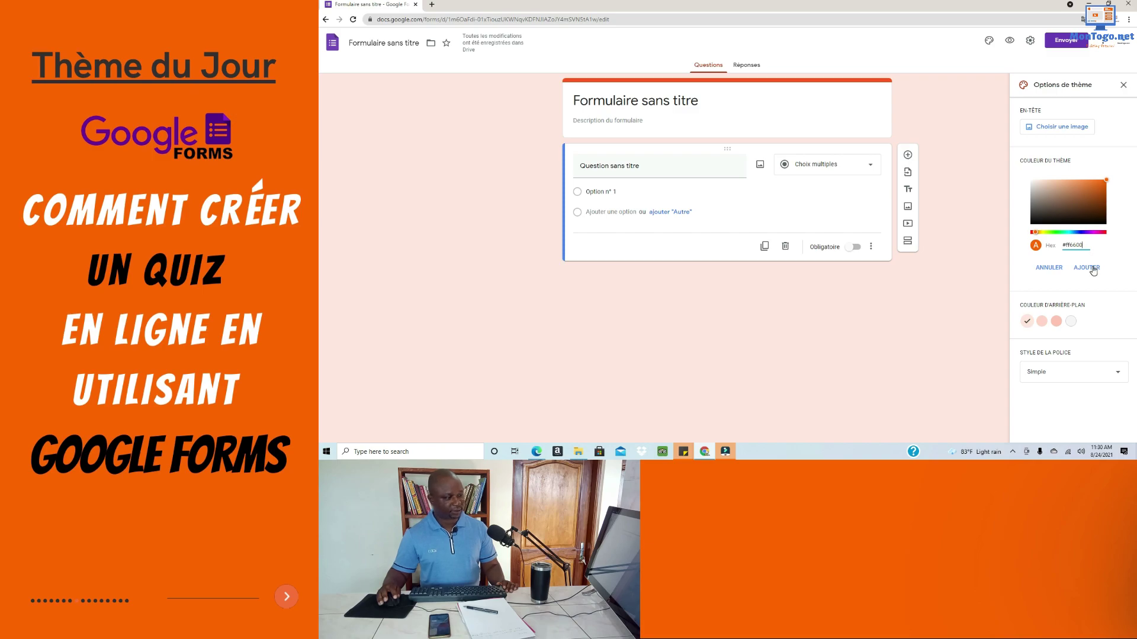
click(1093, 267)
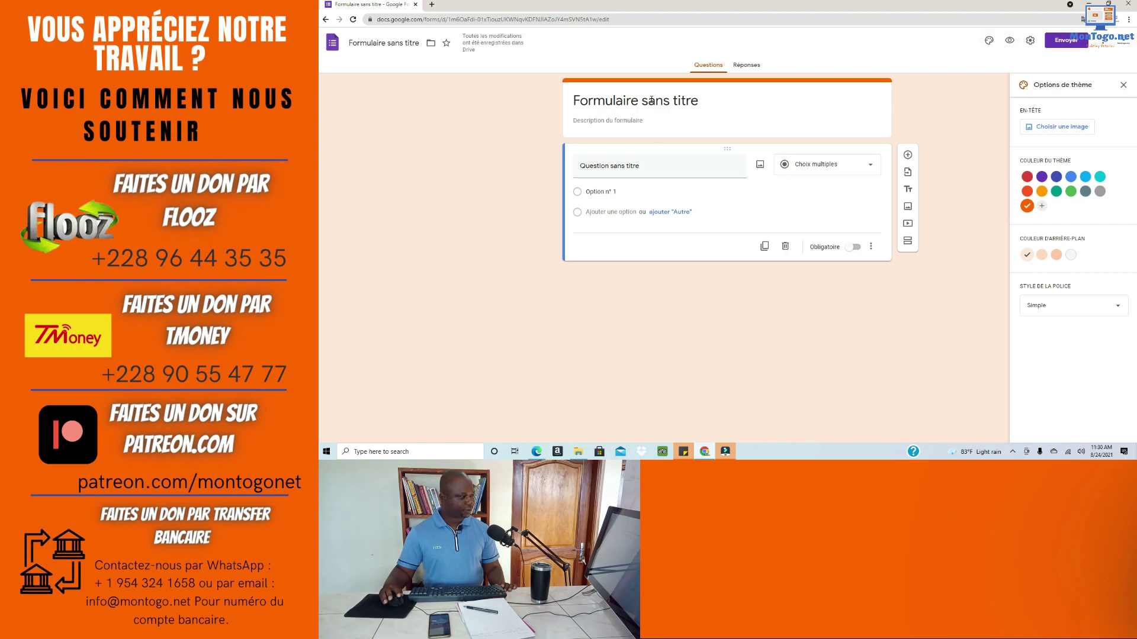
Step: Replace the form title with 'Quiz Demo' copied from the Word document
click(672, 102)
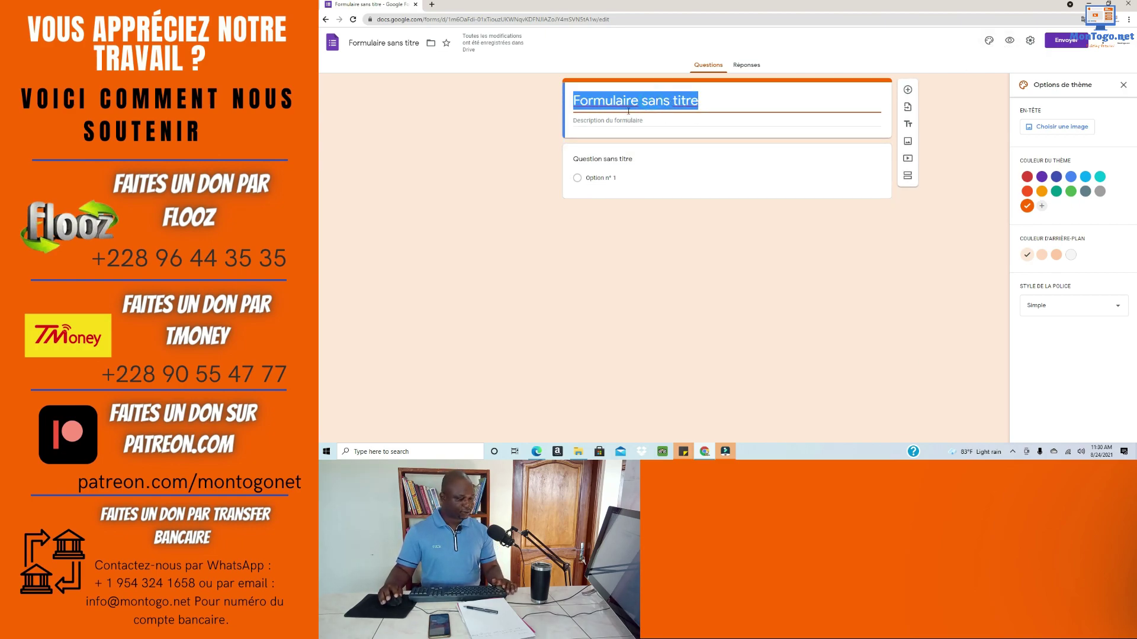
click(701, 259)
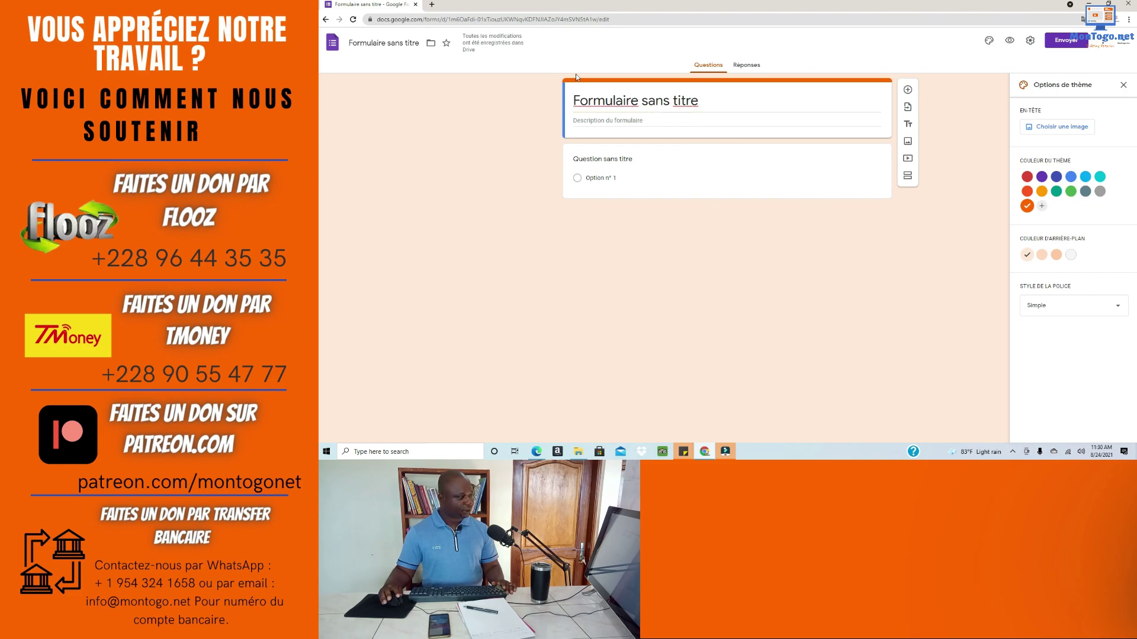
click(719, 101)
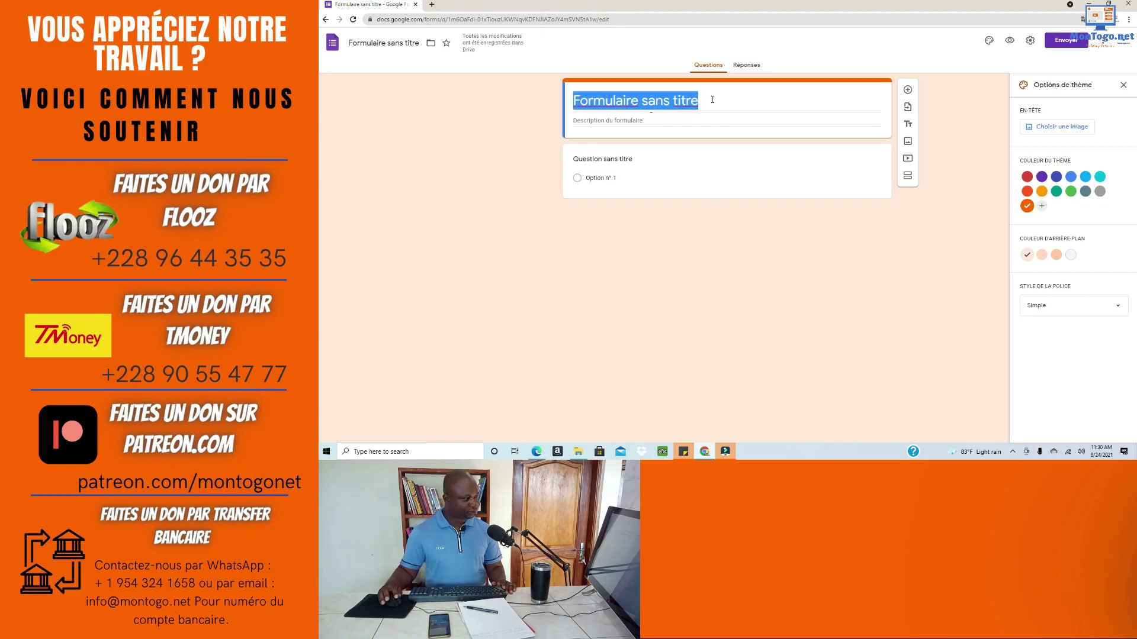
double_click(981, 2)
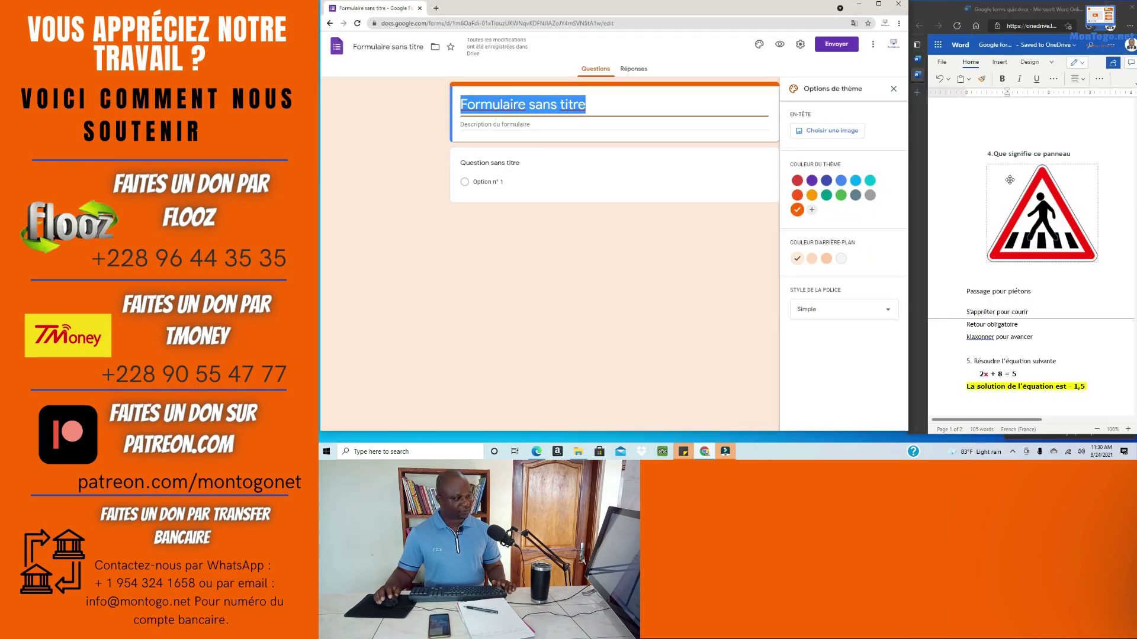
scroll(1010, 169, up, 6)
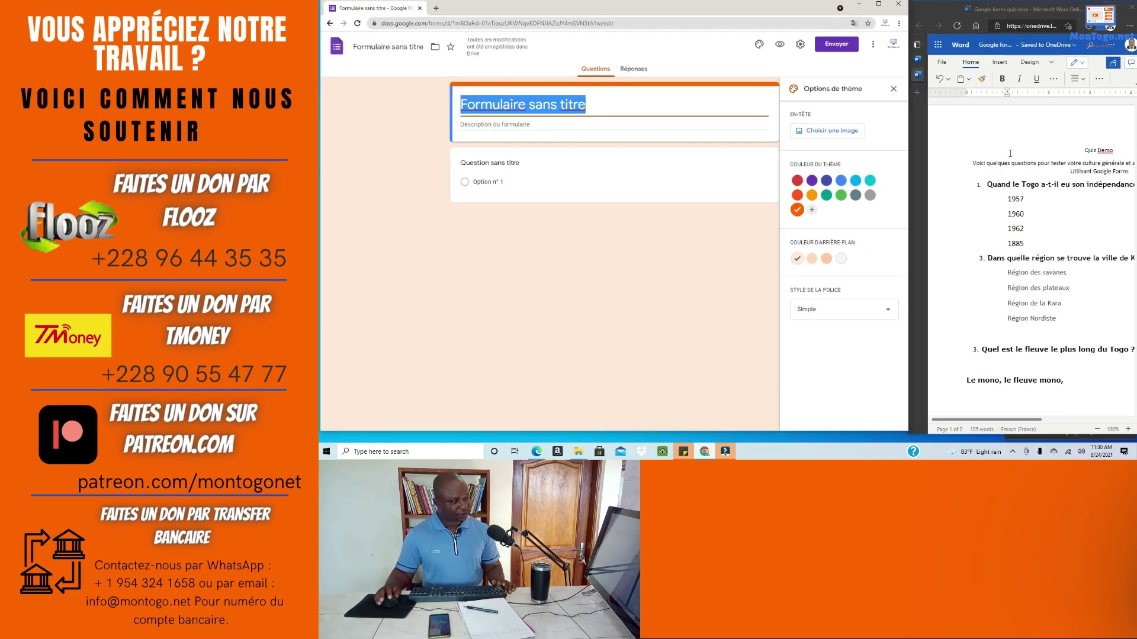
click(1117, 153)
drag(1099, 153, 1085, 155)
key(ctrl+c)
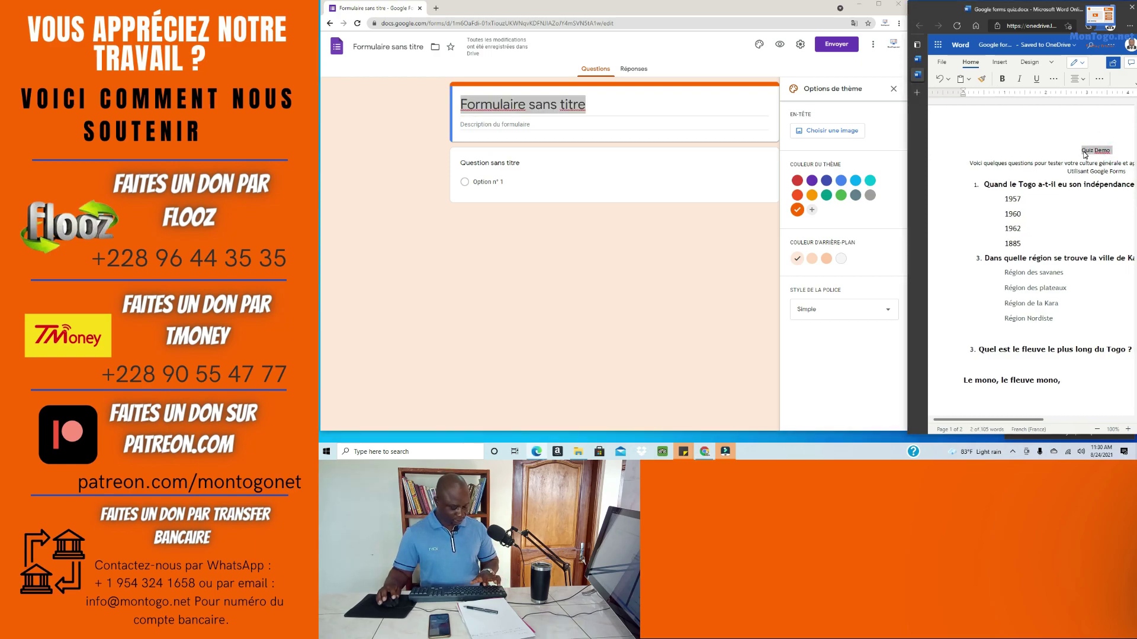
click(618, 107)
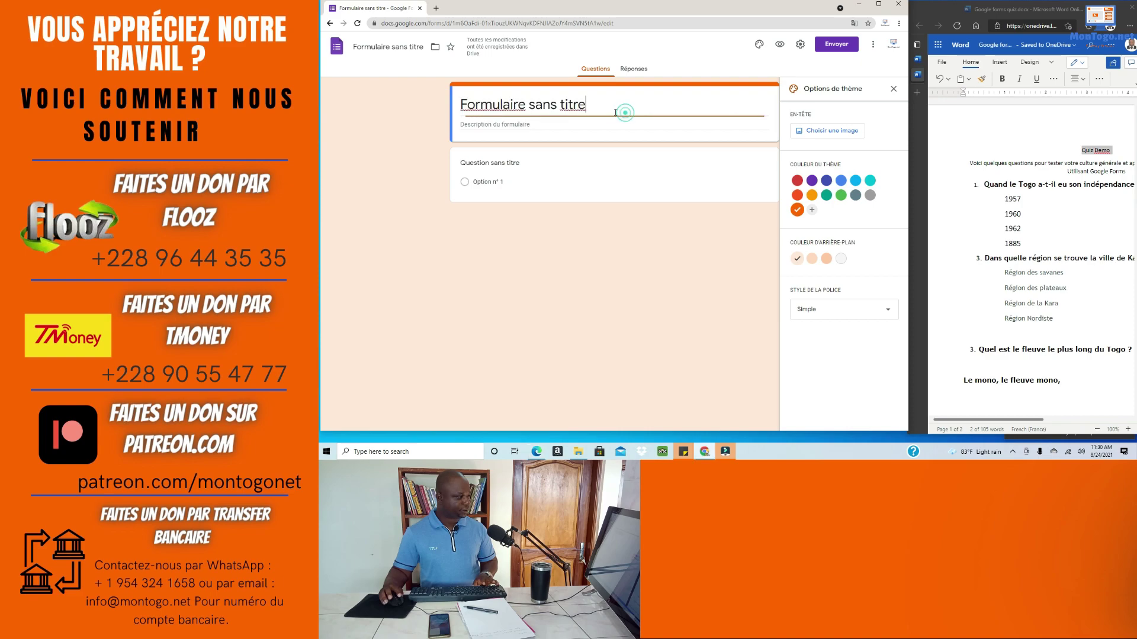
drag(618, 107, 417, 87)
key(ctrl+v)
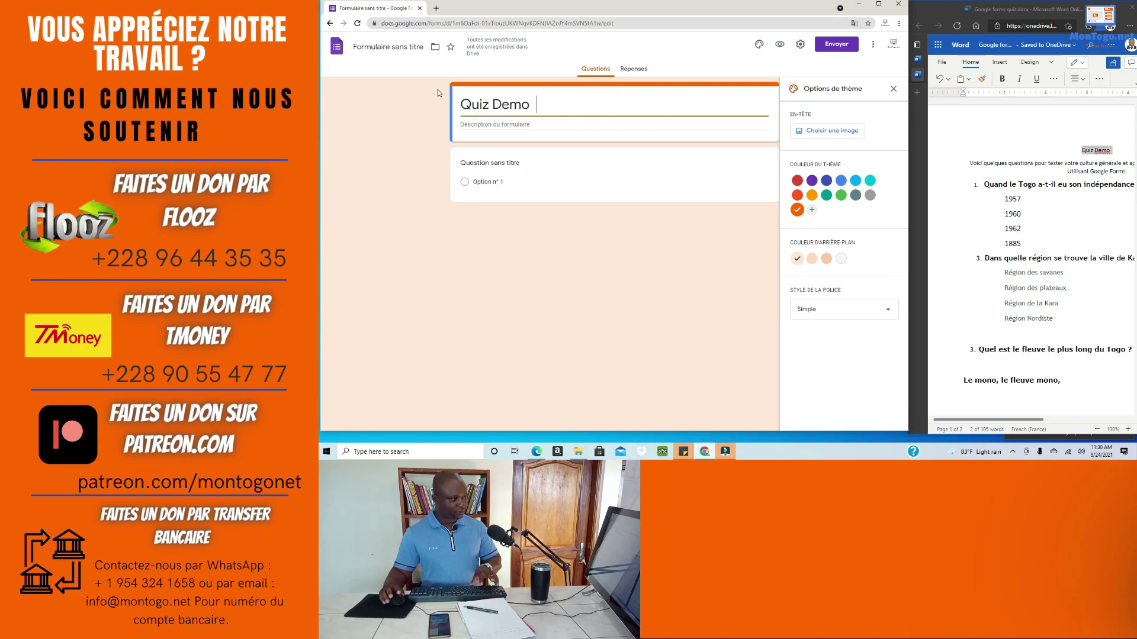
Step: Paste Word's general-knowledge invitation sentence as the form description
click(517, 126)
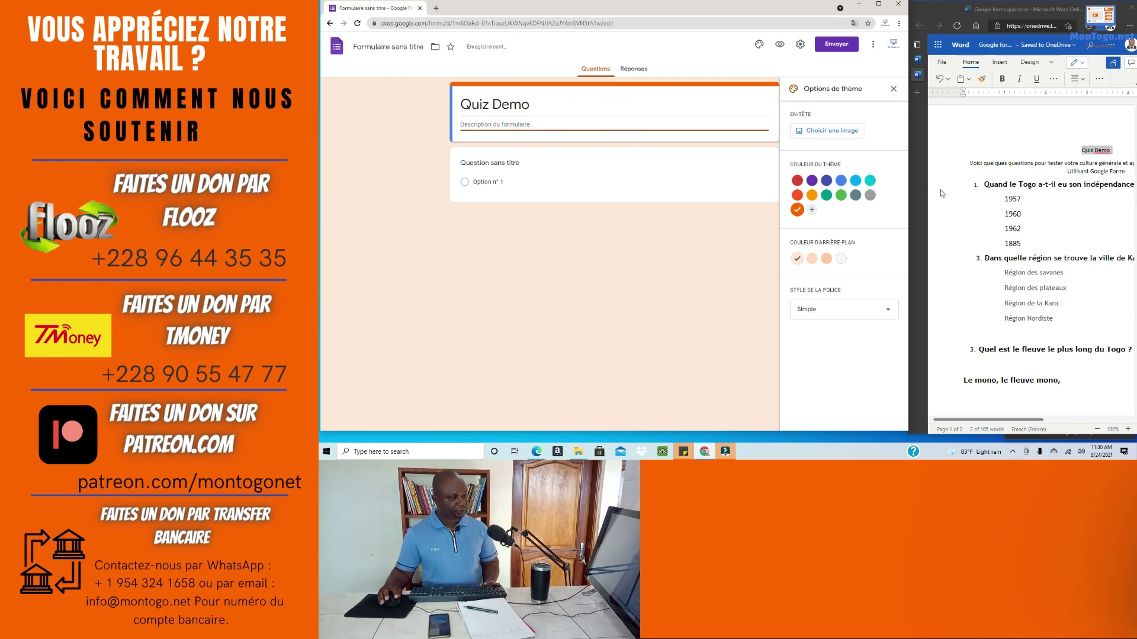
drag(968, 162, 1095, 175)
key(ctrl+c)
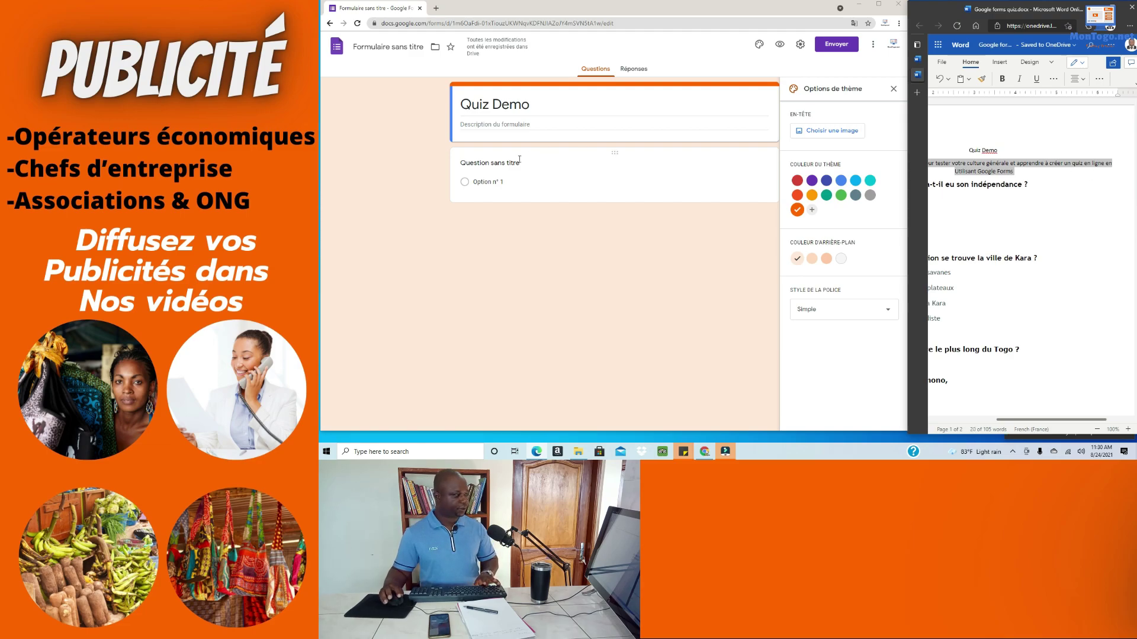
click(503, 136)
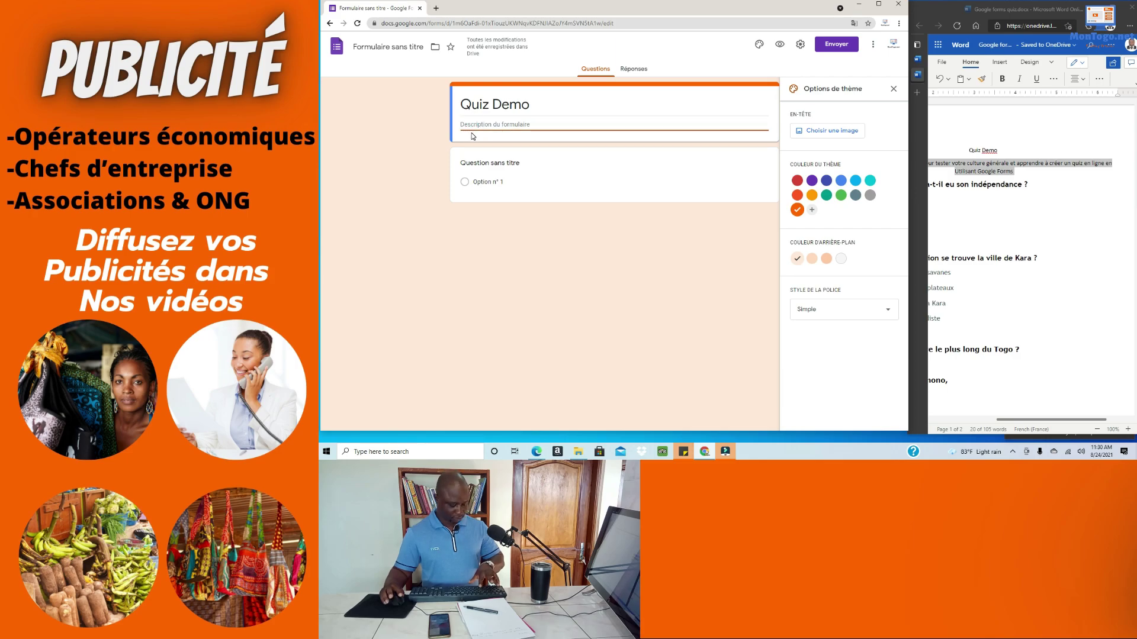
key(ctrl+v)
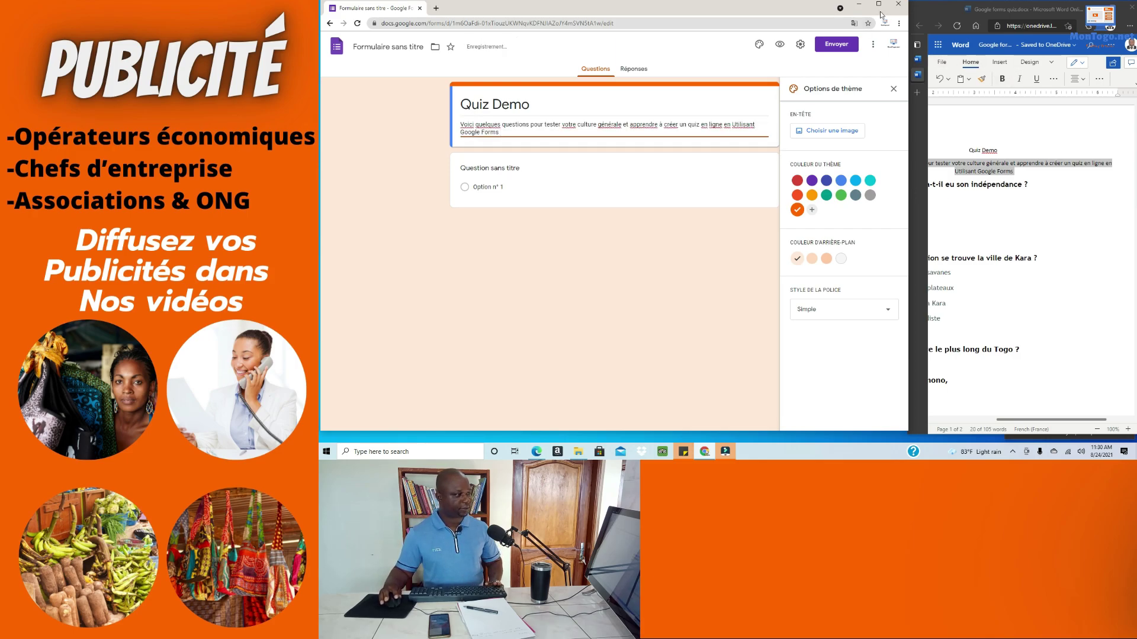
click(879, 13)
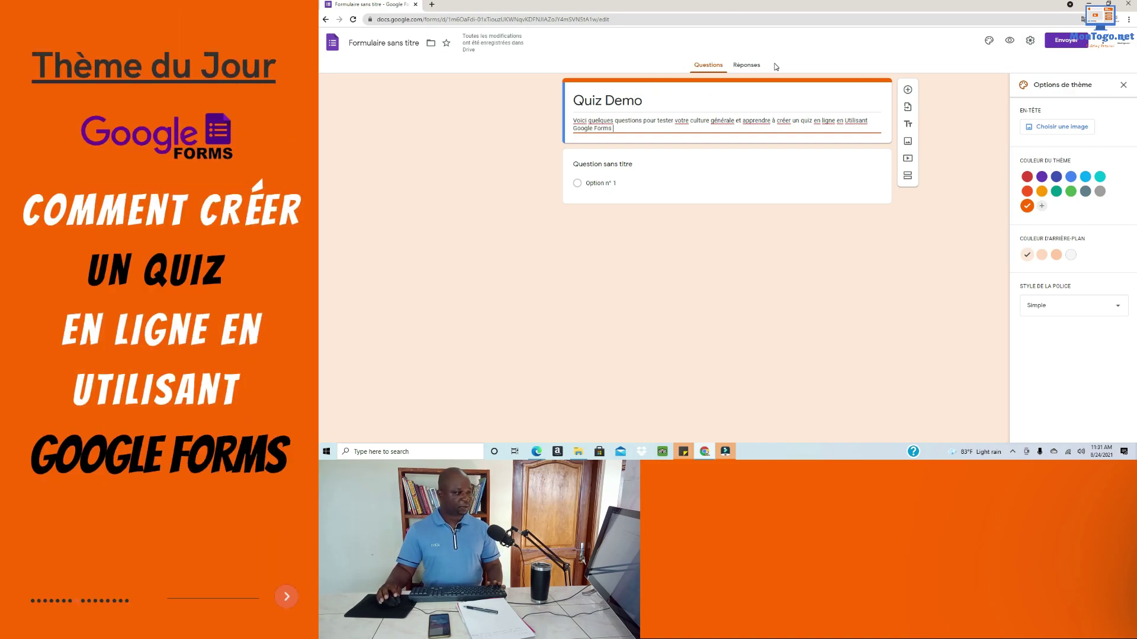
Step: Switch on 'Convertir en questionnaire' in Settings' Questionnaires tab, releasing grades immediately
click(1030, 41)
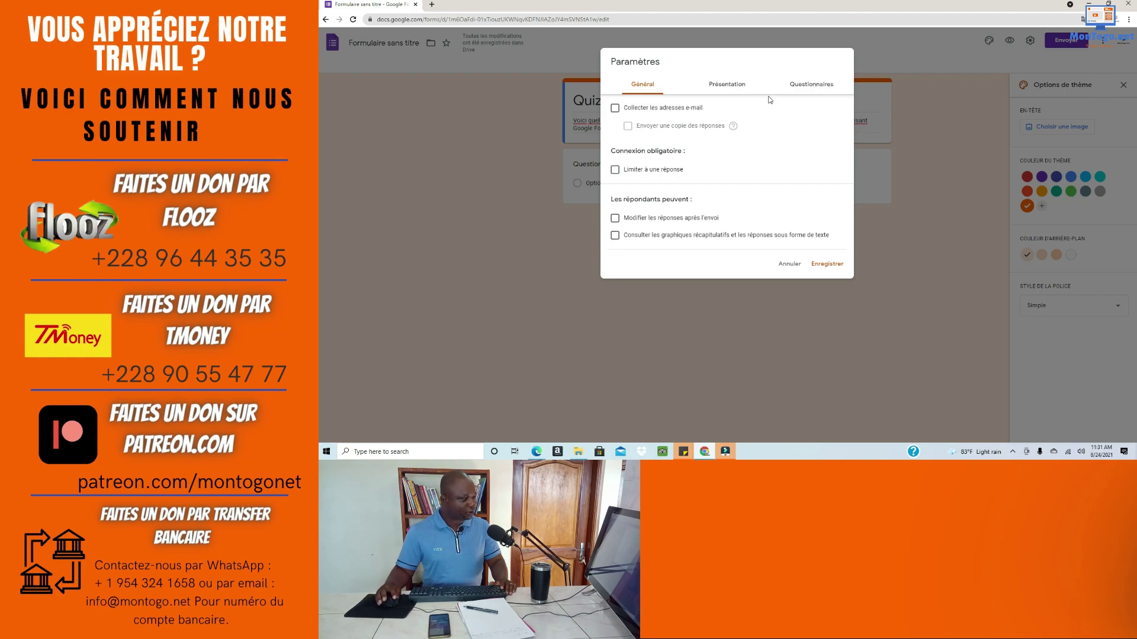
click(815, 86)
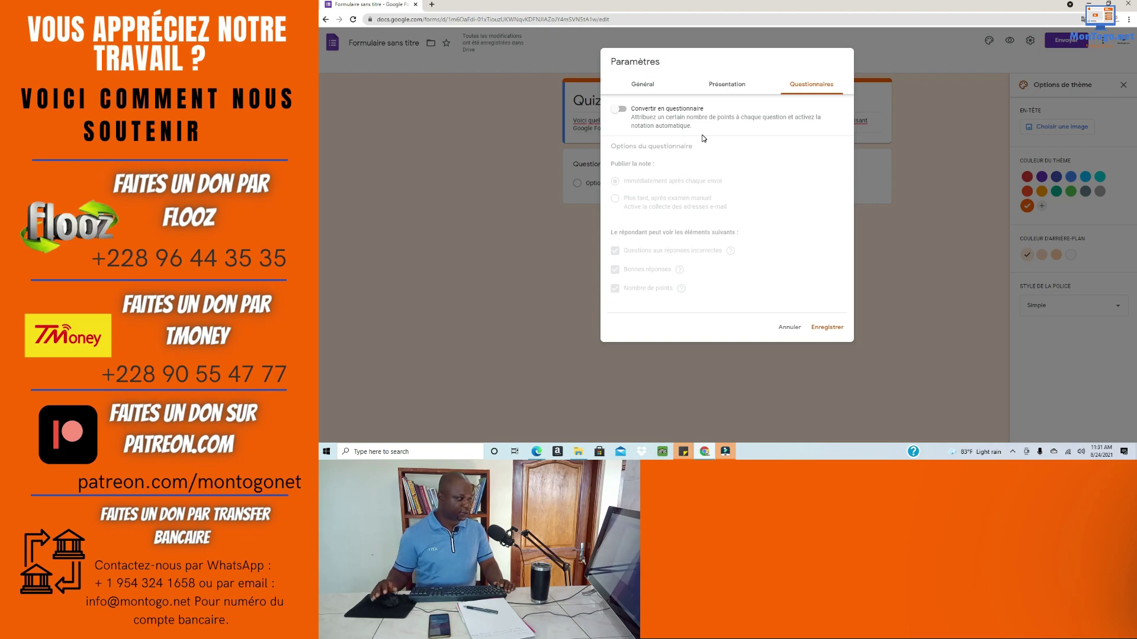
click(622, 110)
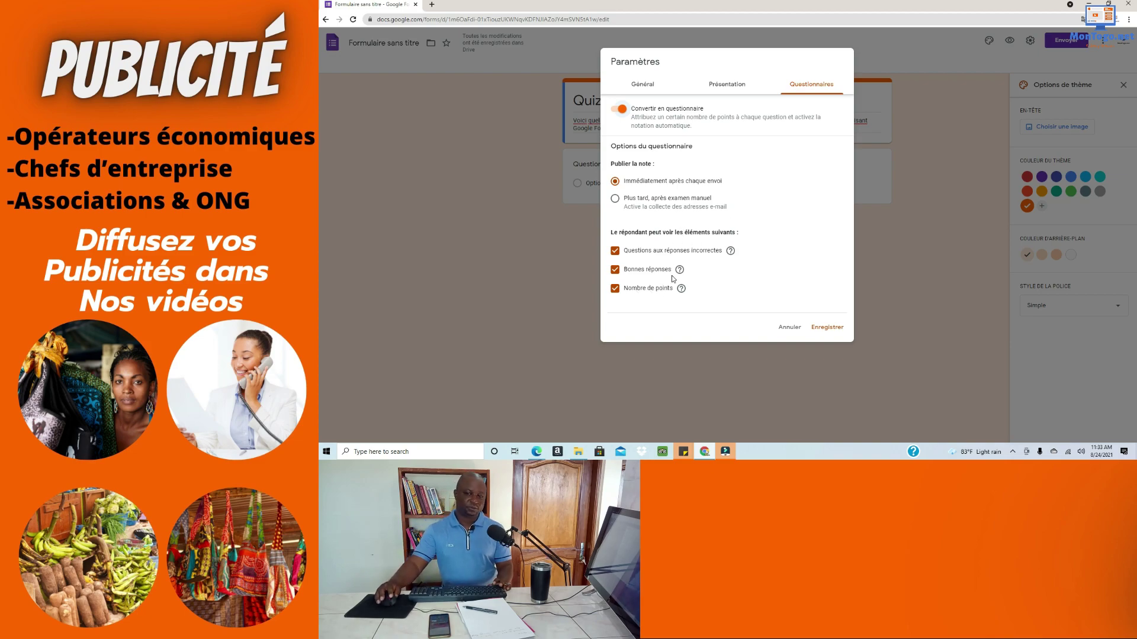
mouse_move(681, 270)
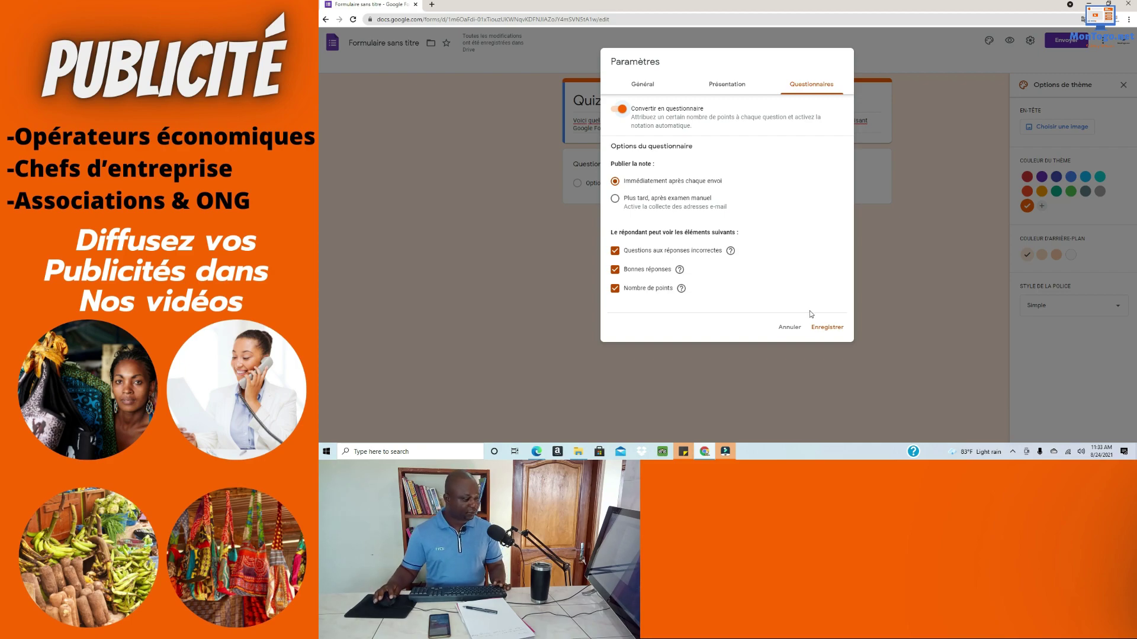
Step: Save the quiz settings and preview the Quiz Demo form
click(822, 328)
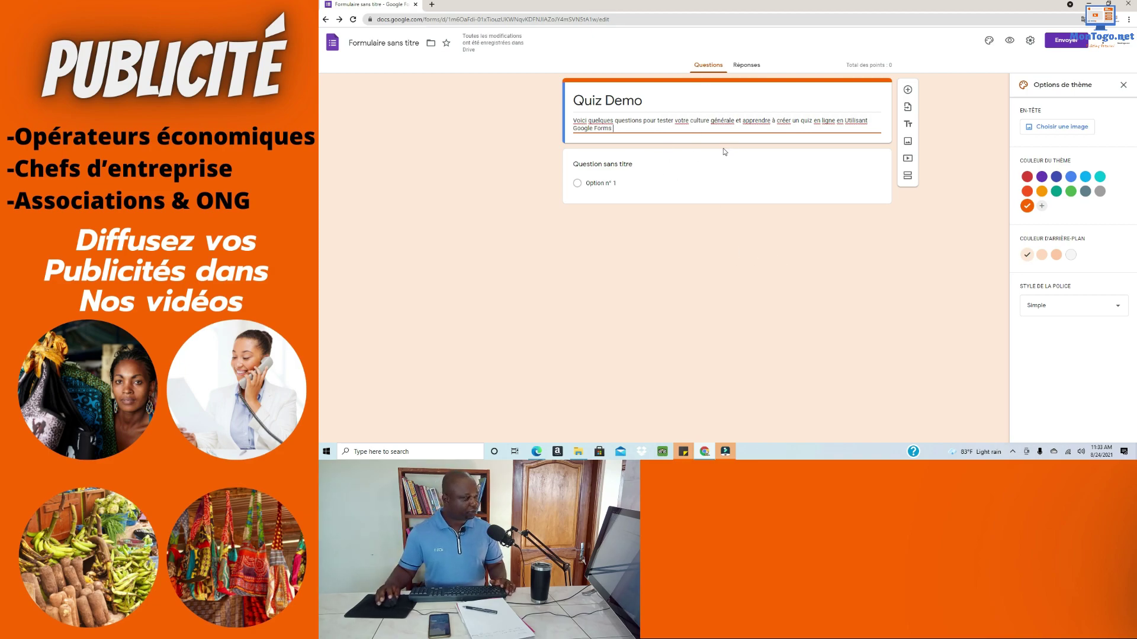
click(1010, 40)
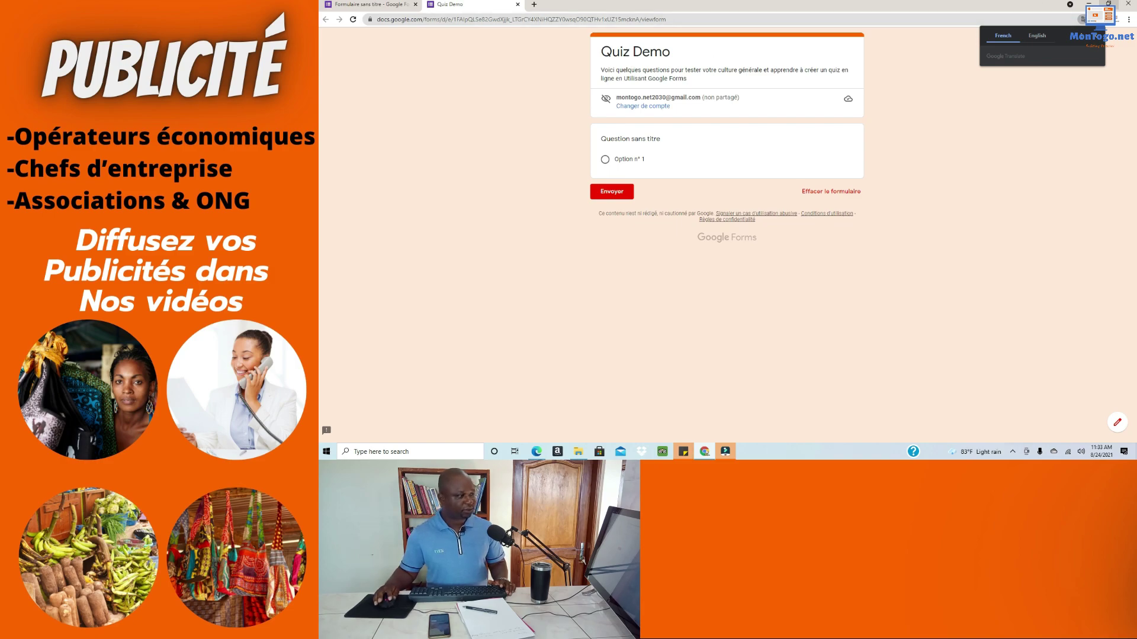
Step: Copy question 1 'Quand le Togo a-t-il eu son indépendance ?' from Word and close the preview
click(1108, 4)
click(982, 215)
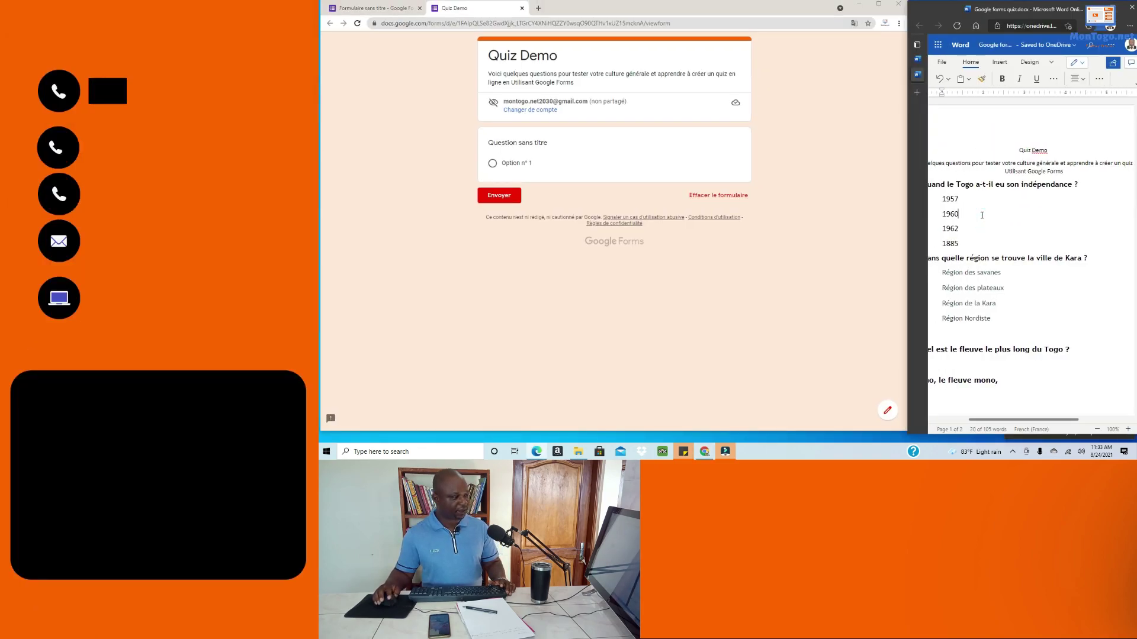
click(1000, 357)
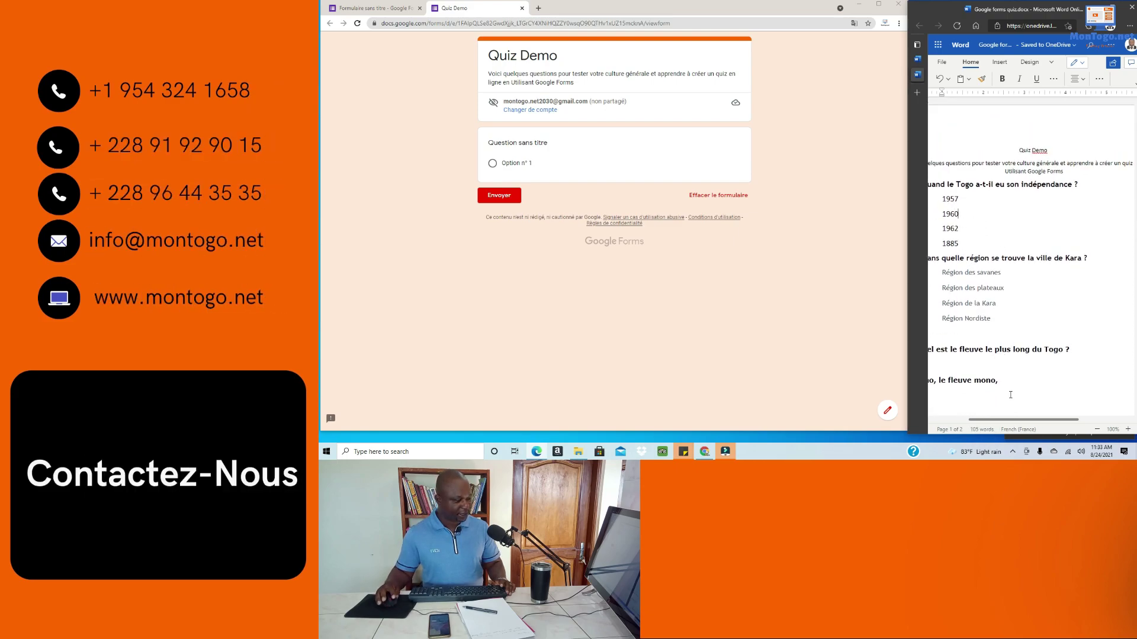
drag(1011, 419, 995, 427)
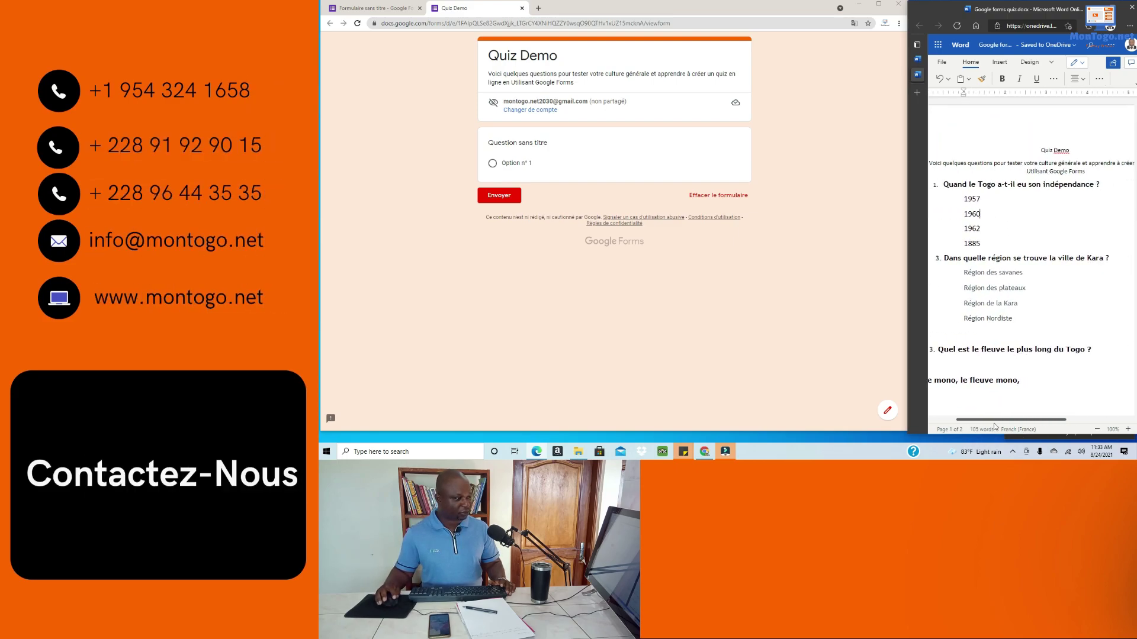
drag(1116, 188, 989, 183)
key(ctrl+c)
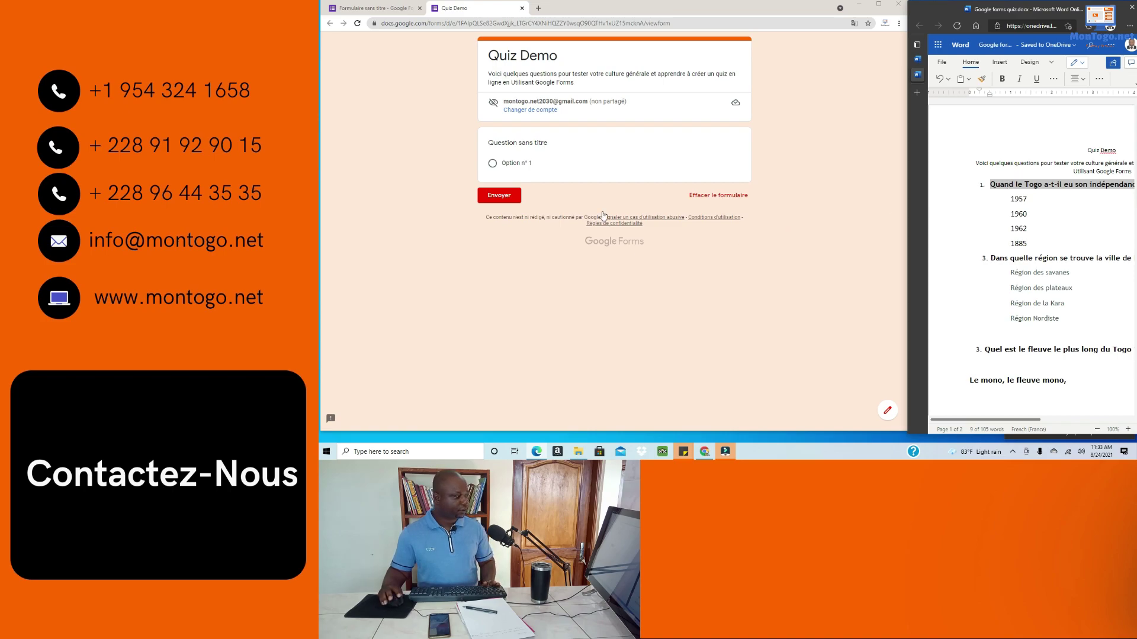
click(531, 141)
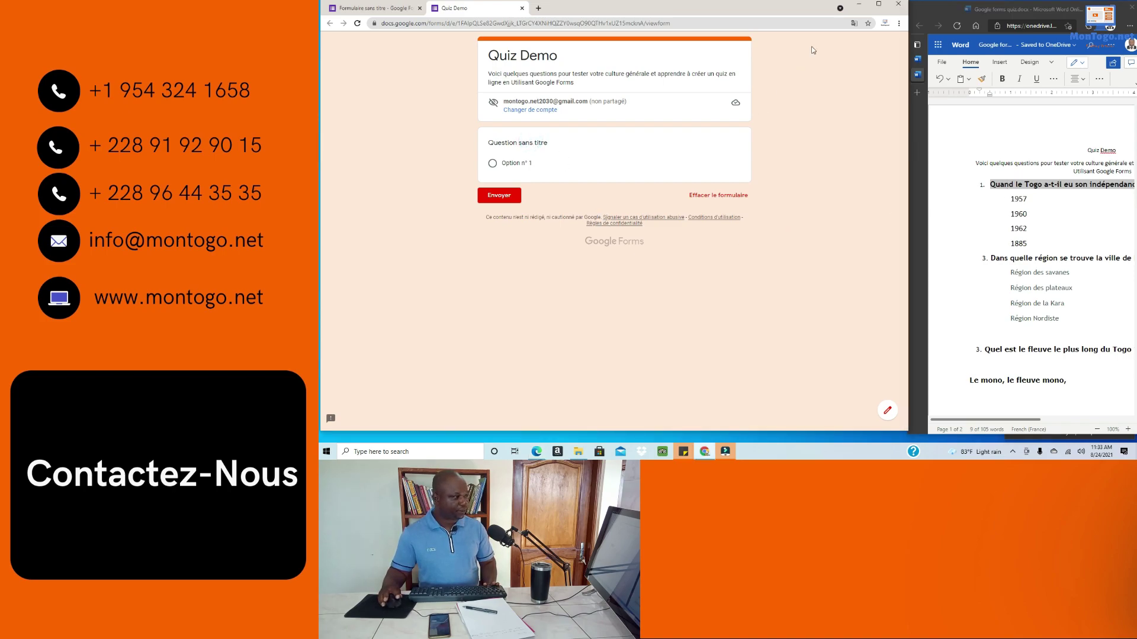
click(895, 6)
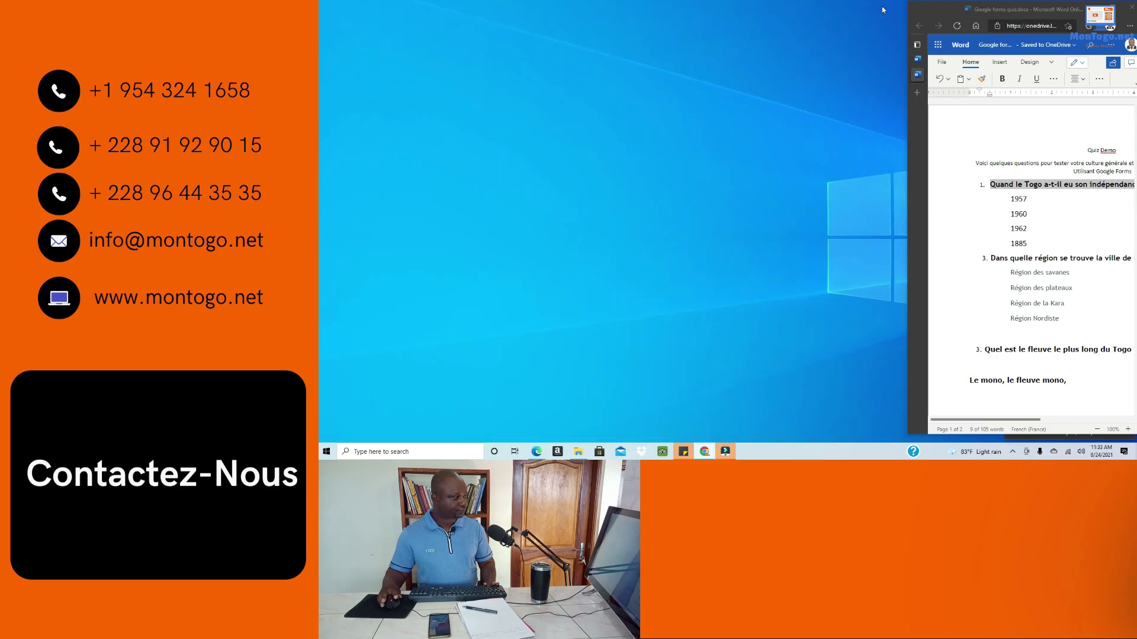
Step: Make the first question 'Quand le Togo a-t-il eu son indépendance ?' as multiple choice
click(591, 170)
key(ctrl+v)
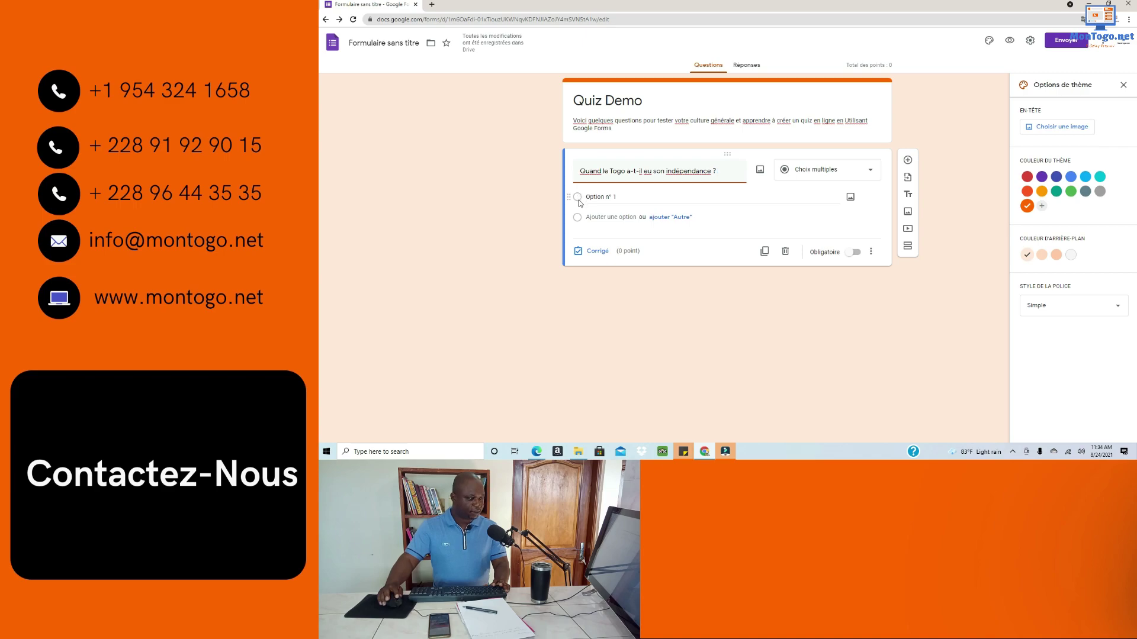
click(869, 176)
click(809, 172)
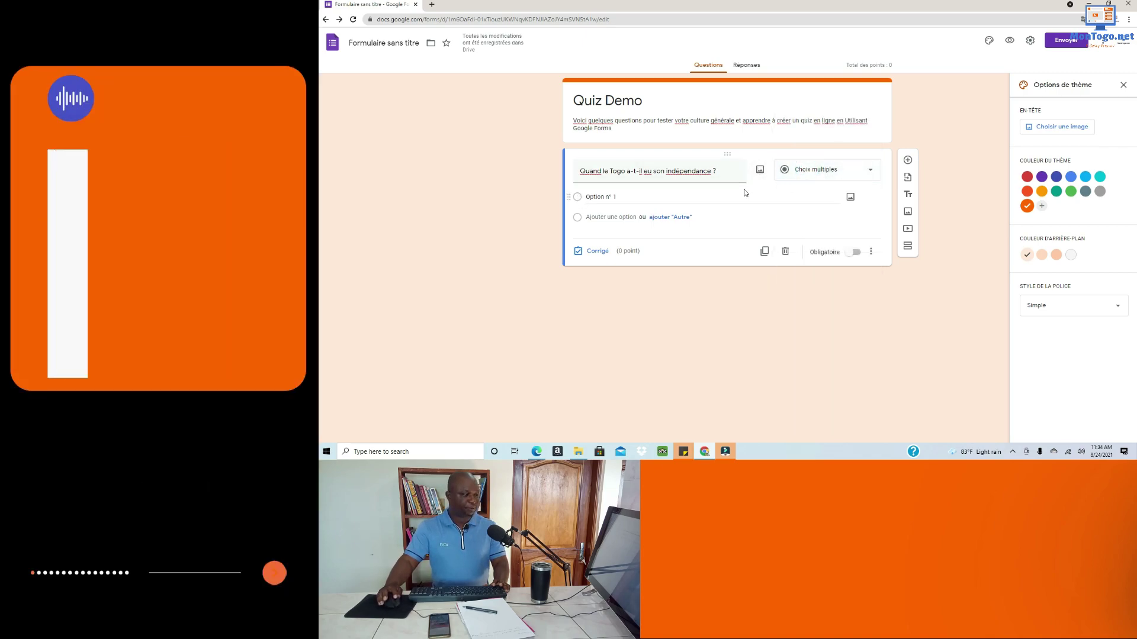
click(595, 198)
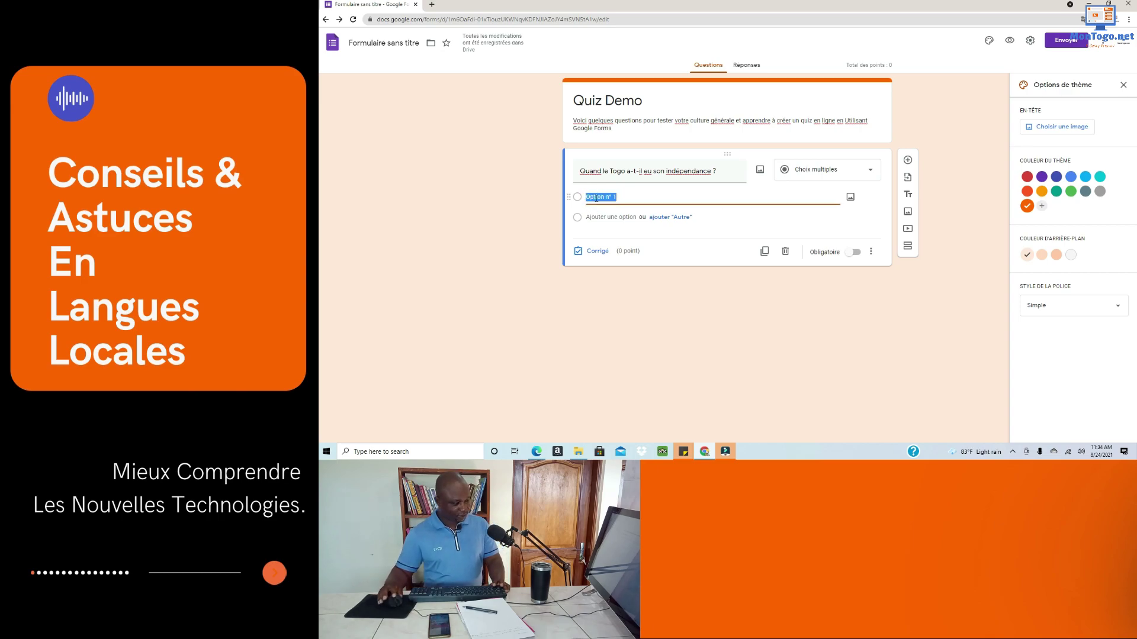
click(1108, 4)
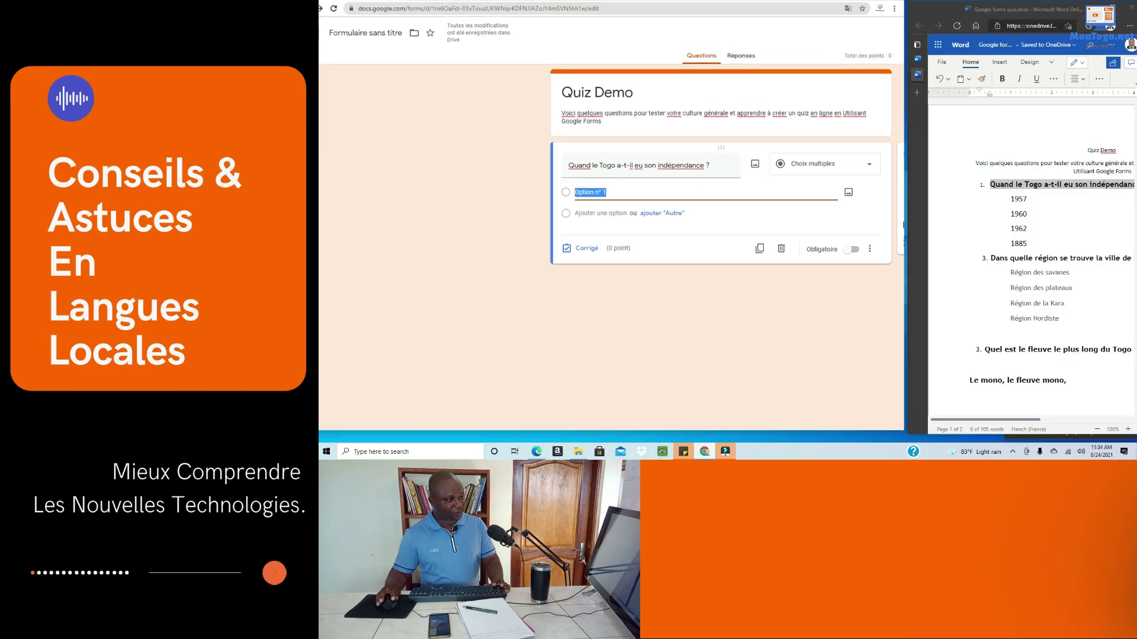
Step: Enter the answer choices 1957, 1960, 1962 and 1885 for the Togo question
text(1957)
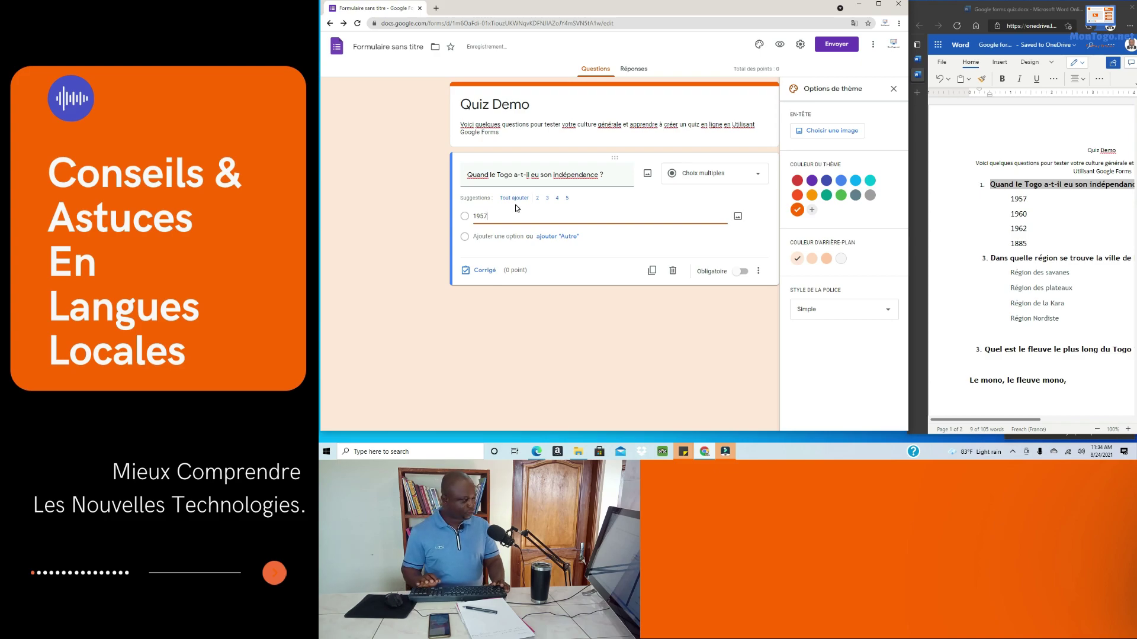
click(467, 237)
click(493, 236)
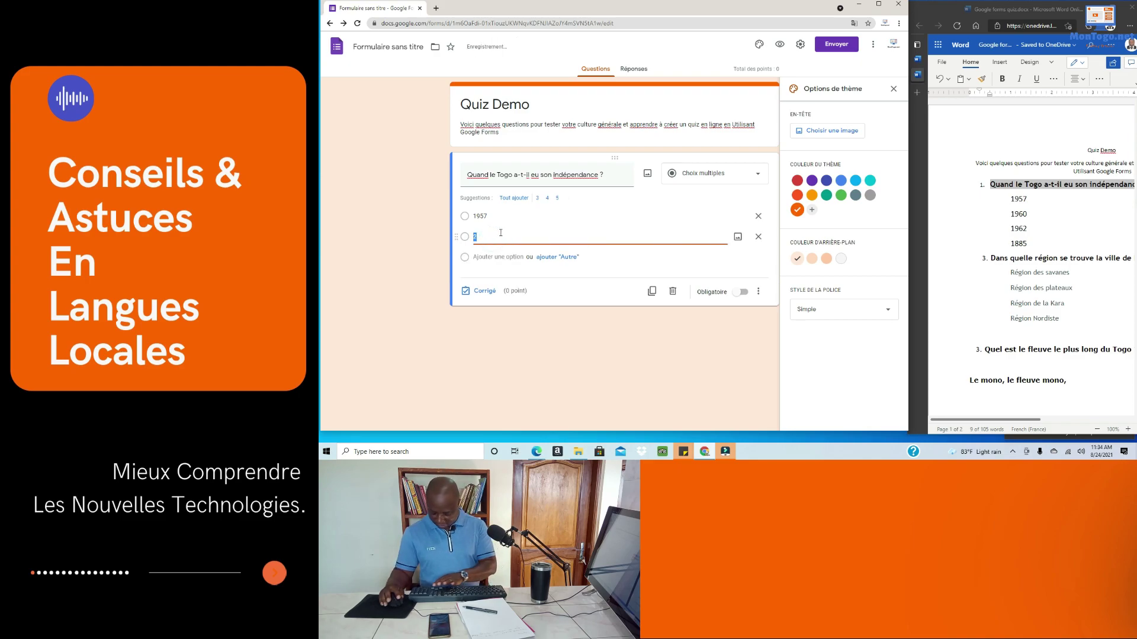
text(1961)
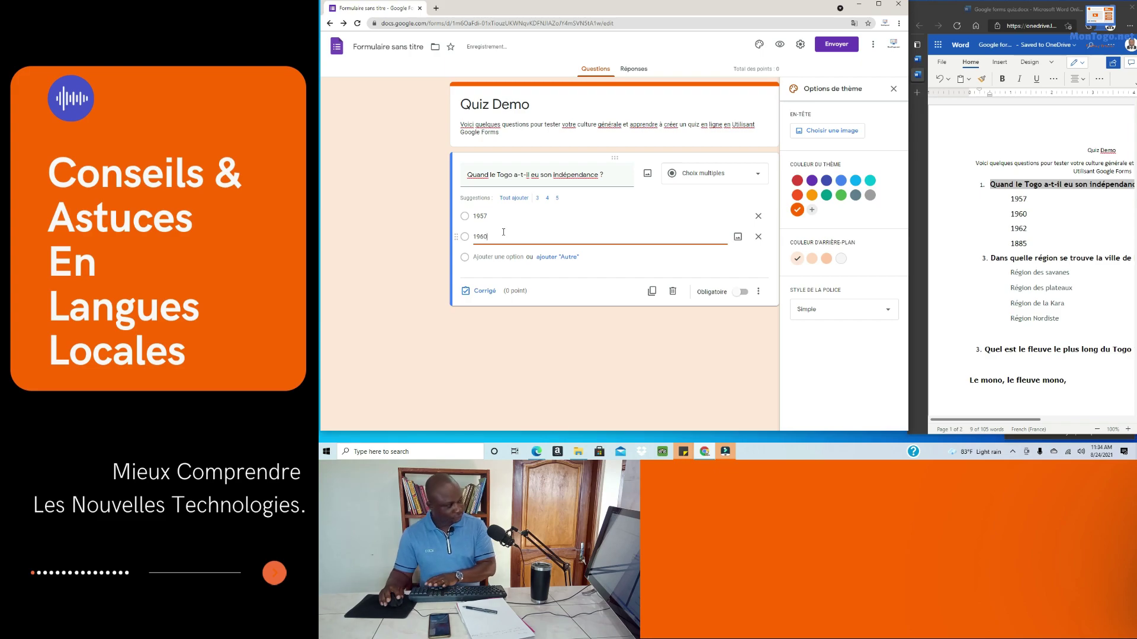
click(484, 258)
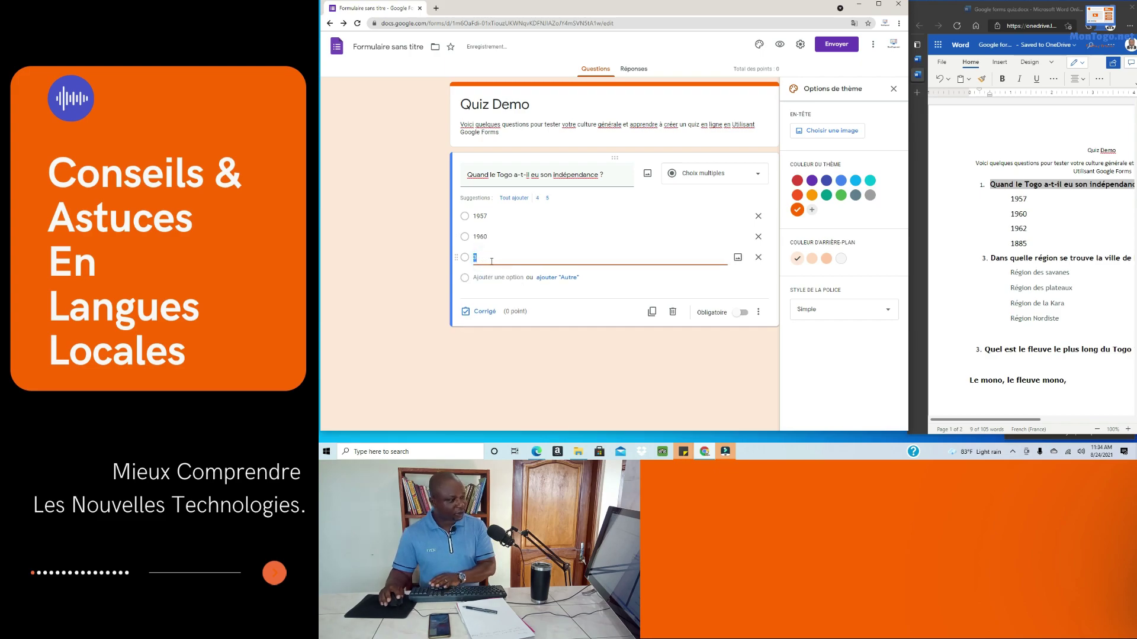
text(1962)
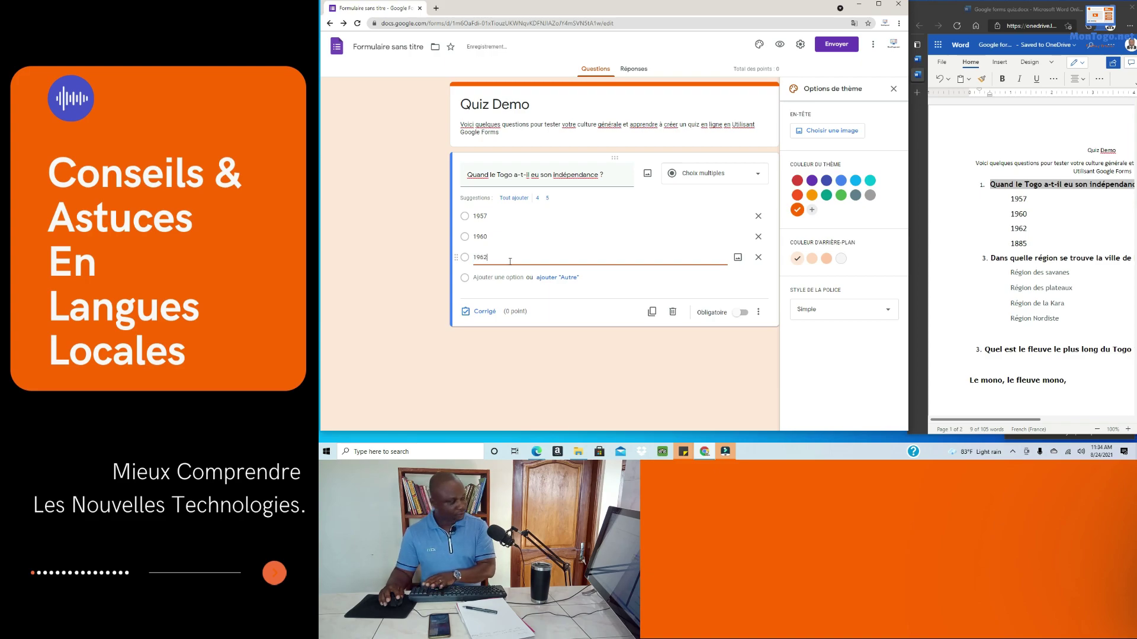
click(492, 277)
text(1)
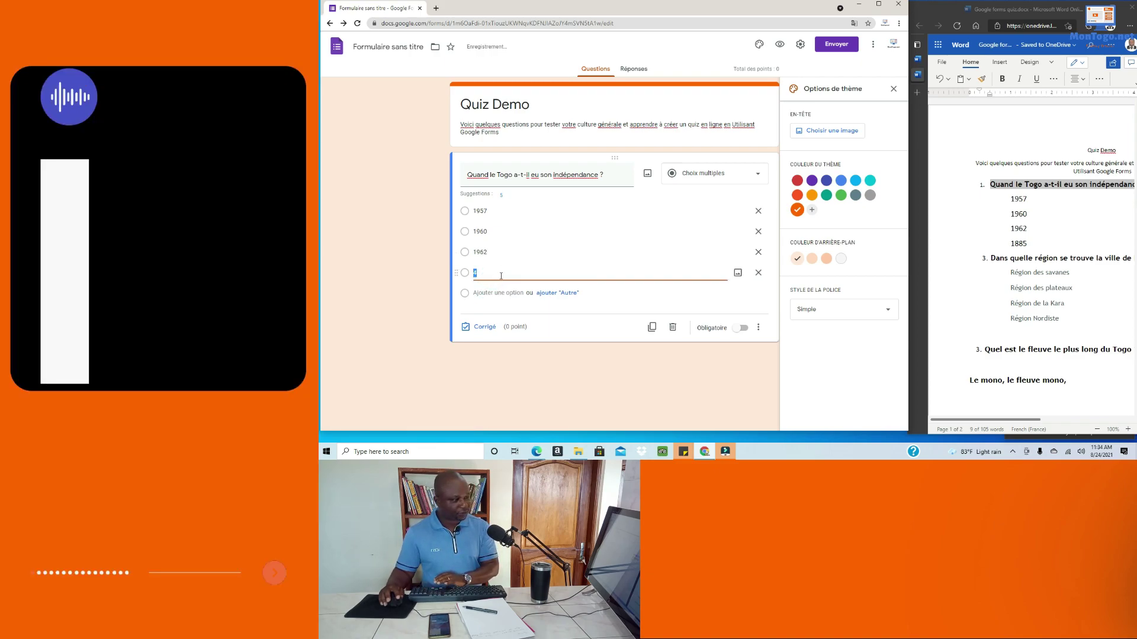
text(8)
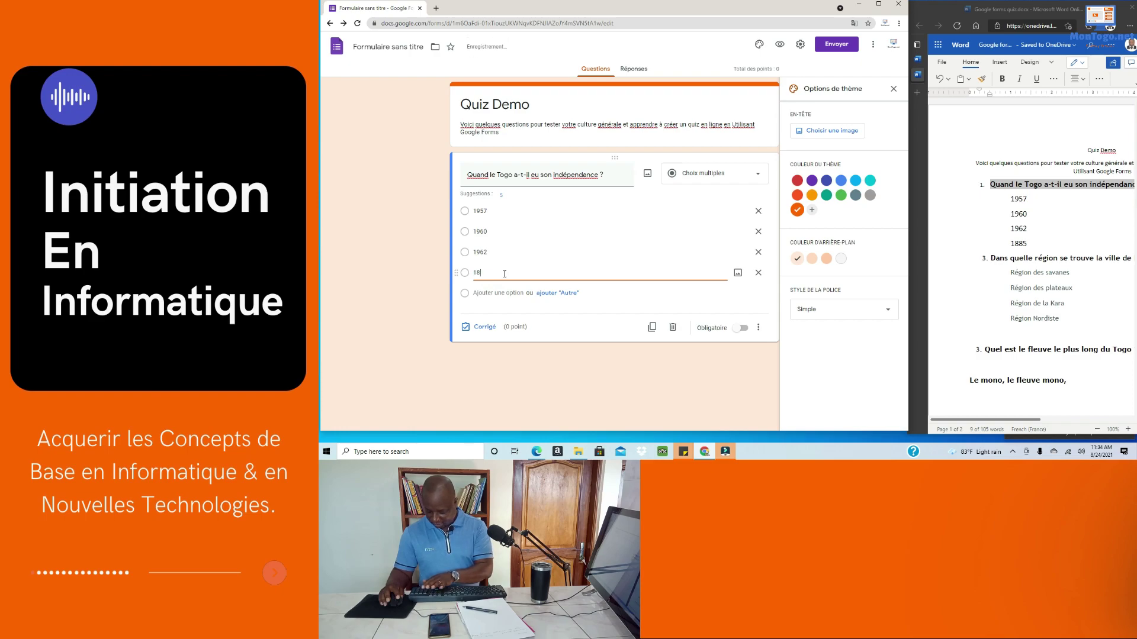
text(85)
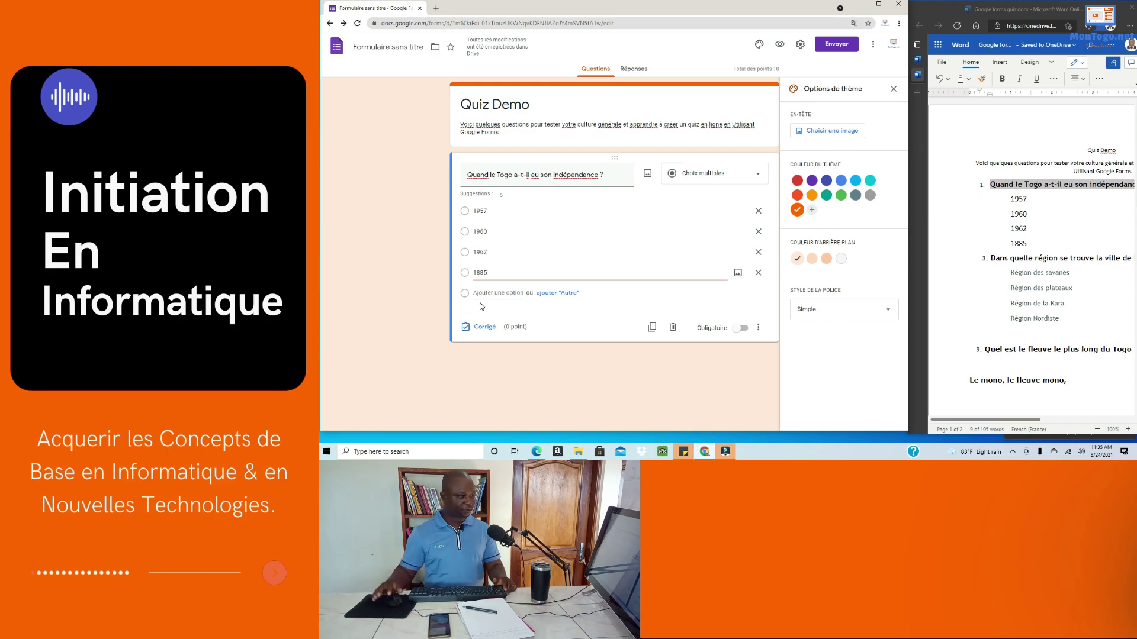
click(879, 4)
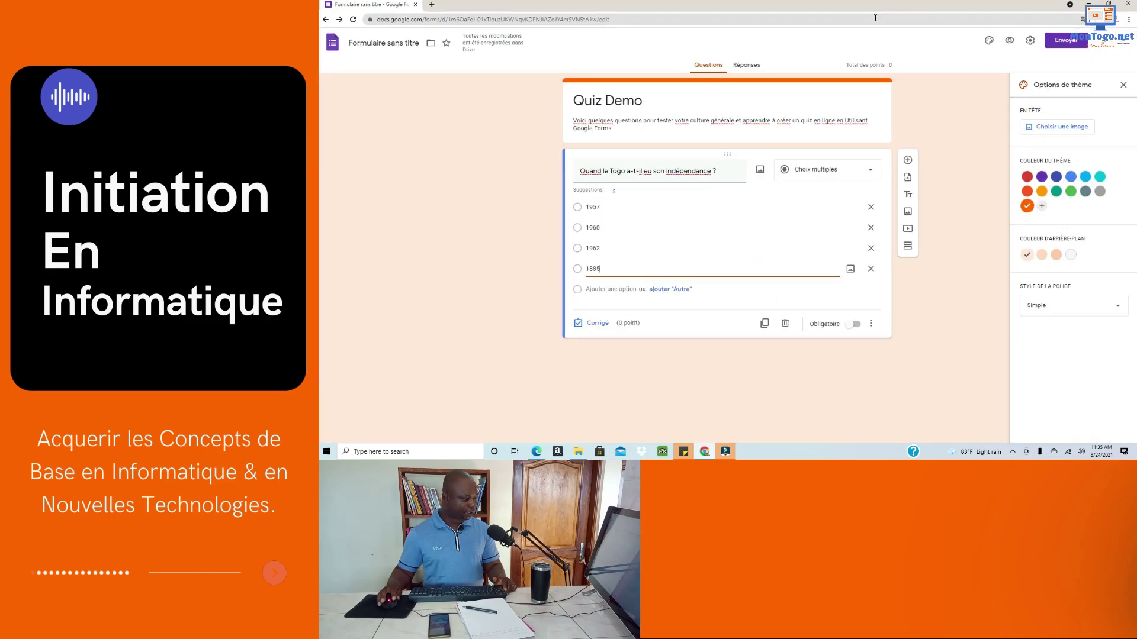
Step: Switch the Togo independence question to answer-key mode and make it worth 2 points
click(596, 326)
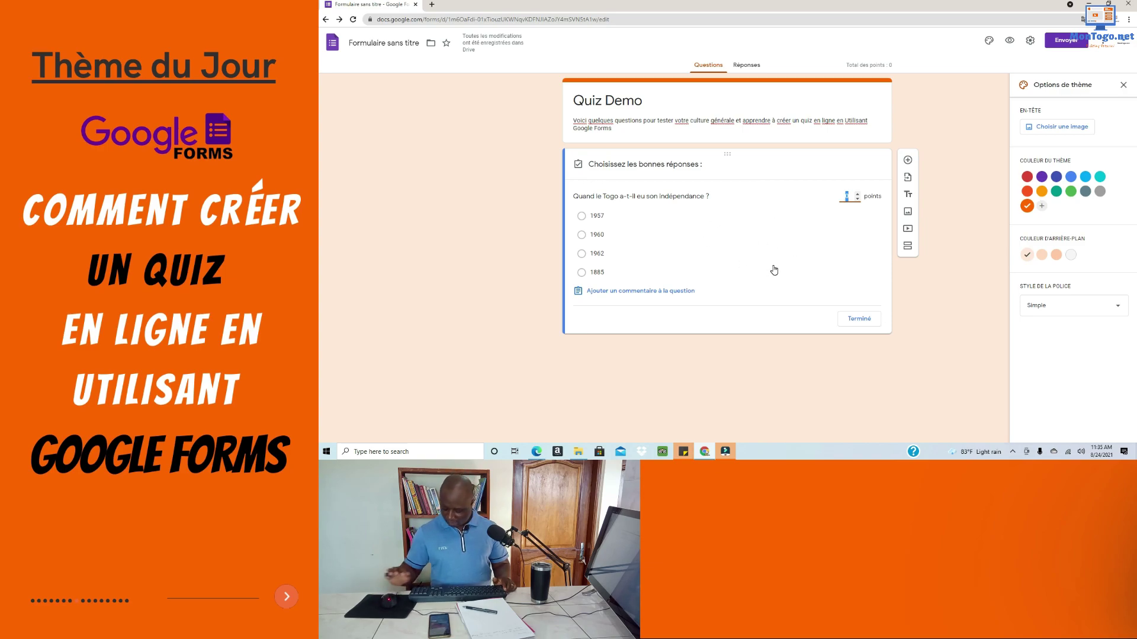
text(2)
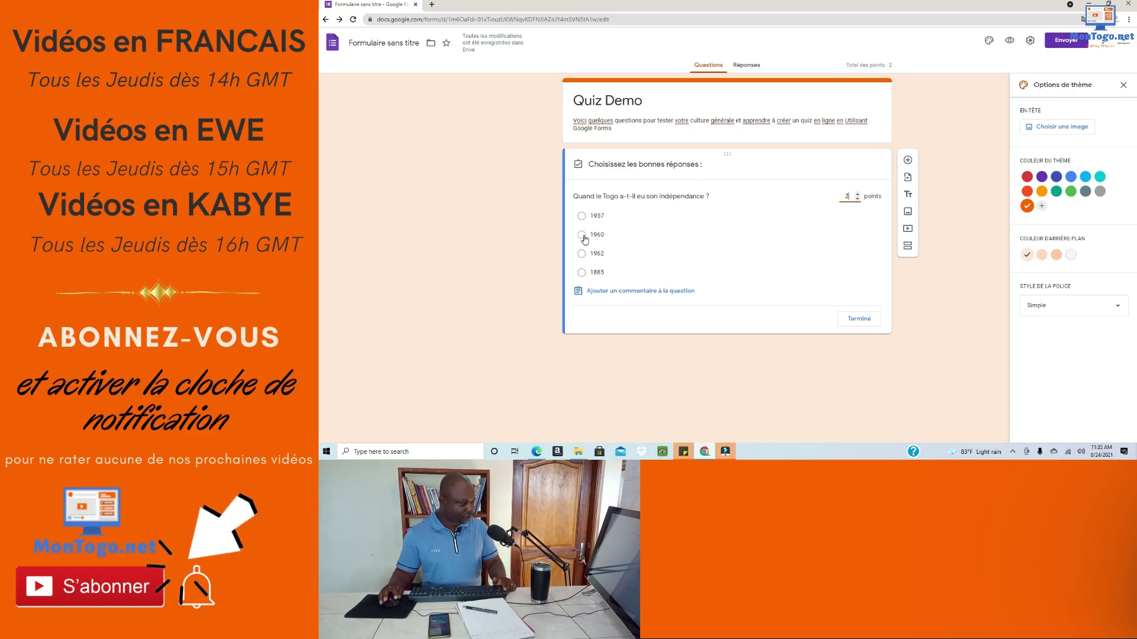
Step: Mark 1960 as the correct answer and open the question's answer-feedback dialog
click(584, 236)
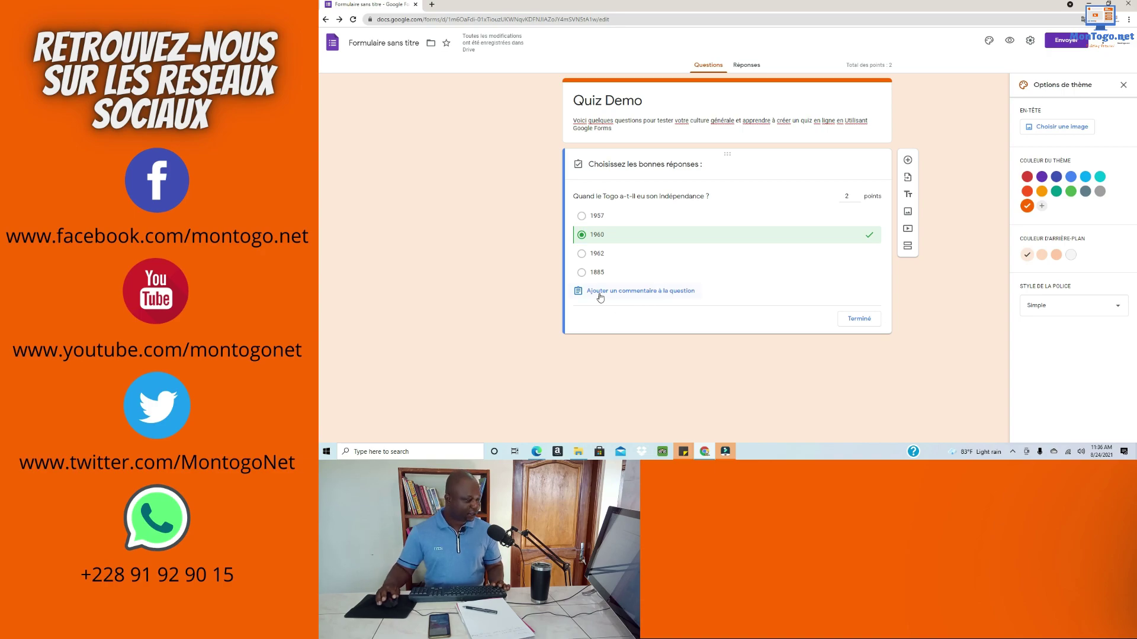
click(630, 293)
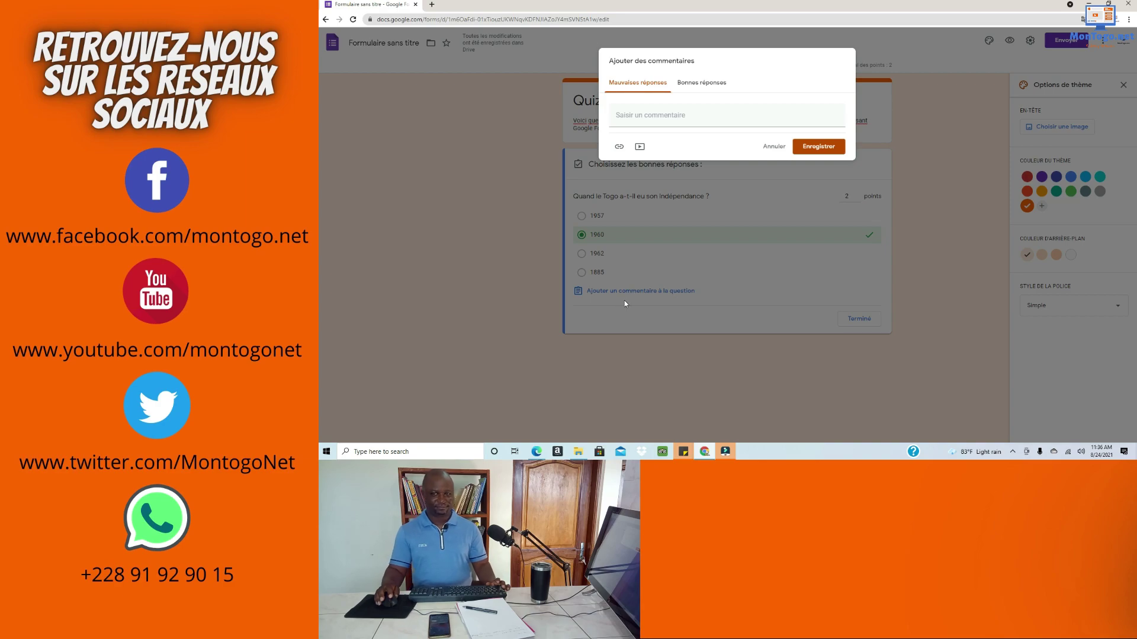
Step: Leave the wrong-answer feedback blank and open a new Chrome tab on the Google start page
click(636, 116)
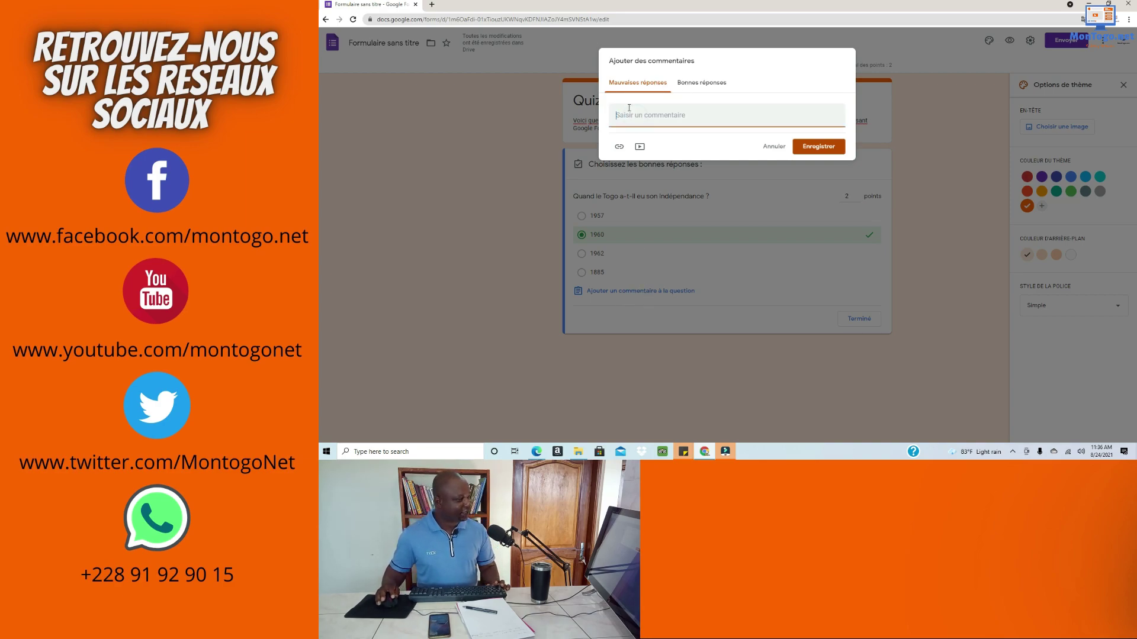
click(731, 56)
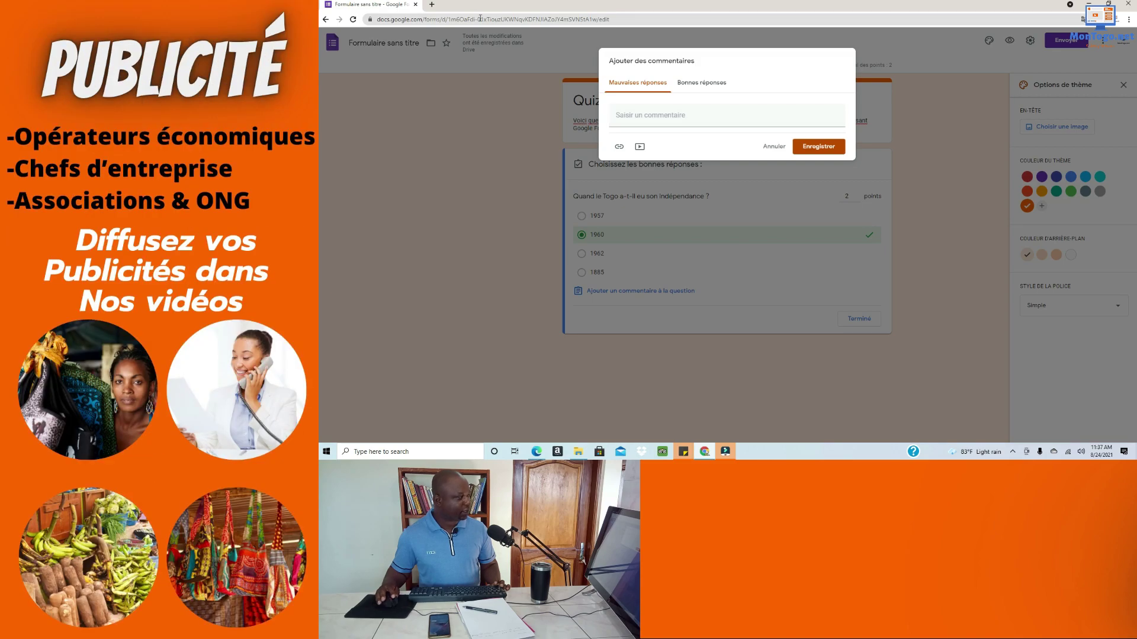
click(430, 5)
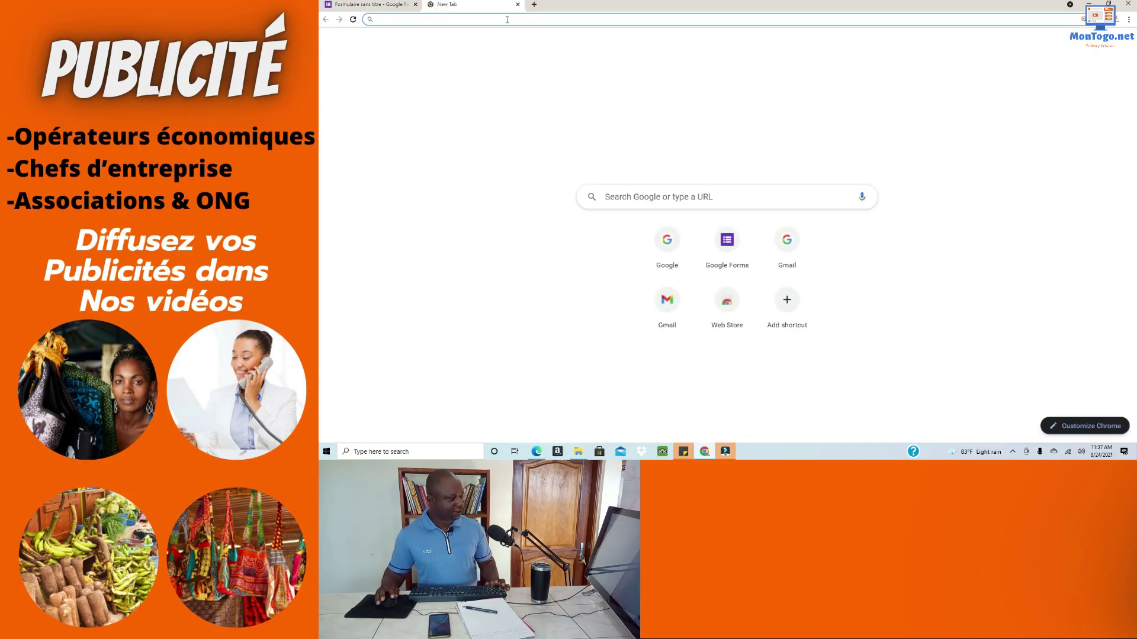
Step: Search Google for 'independance togo' to find the independence date, 27 avril 1960
click(660, 231)
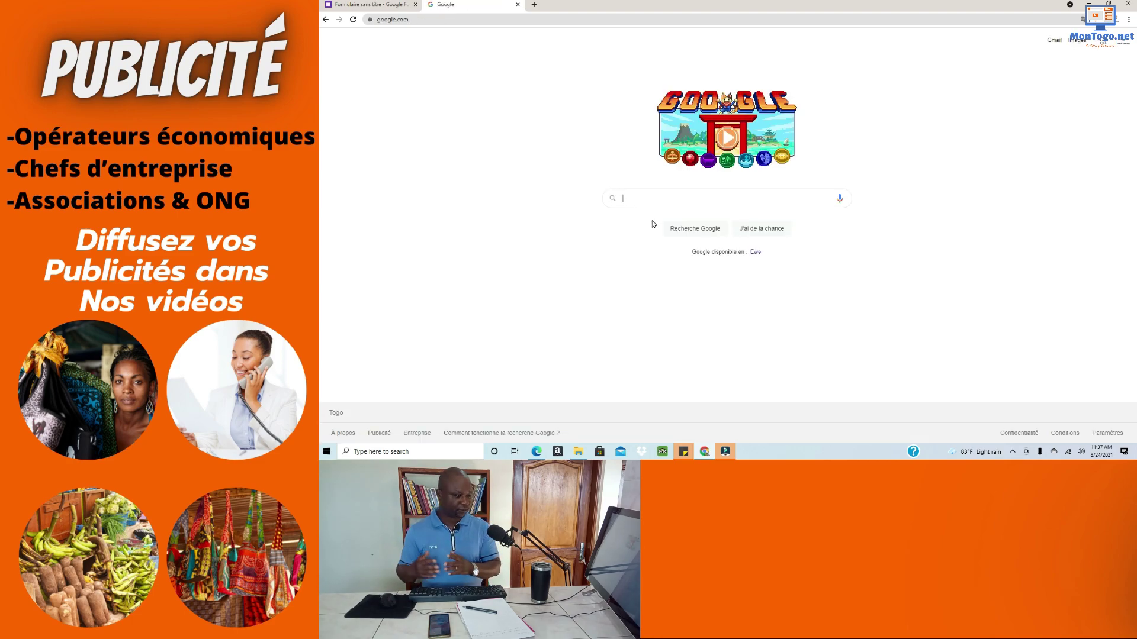
click(655, 206)
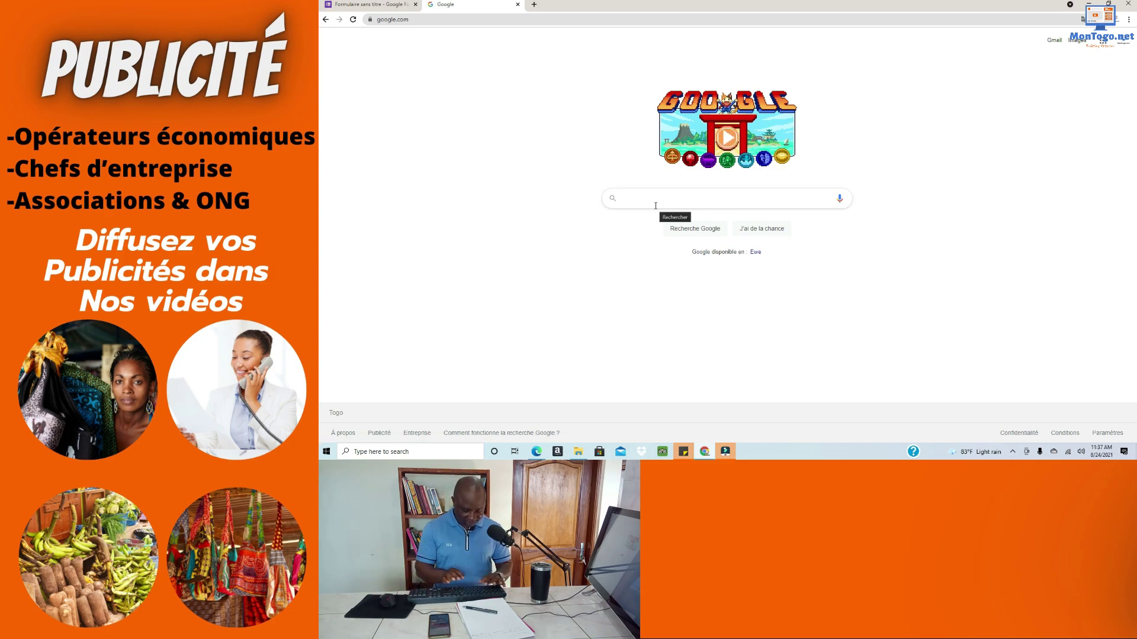
text(ind)
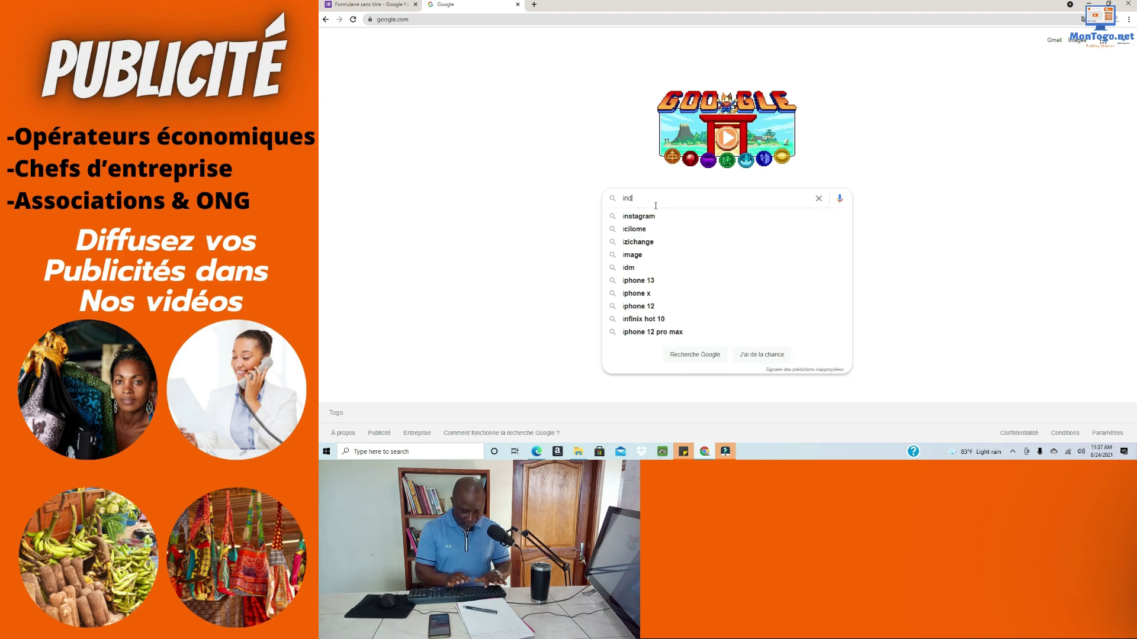
text(epen)
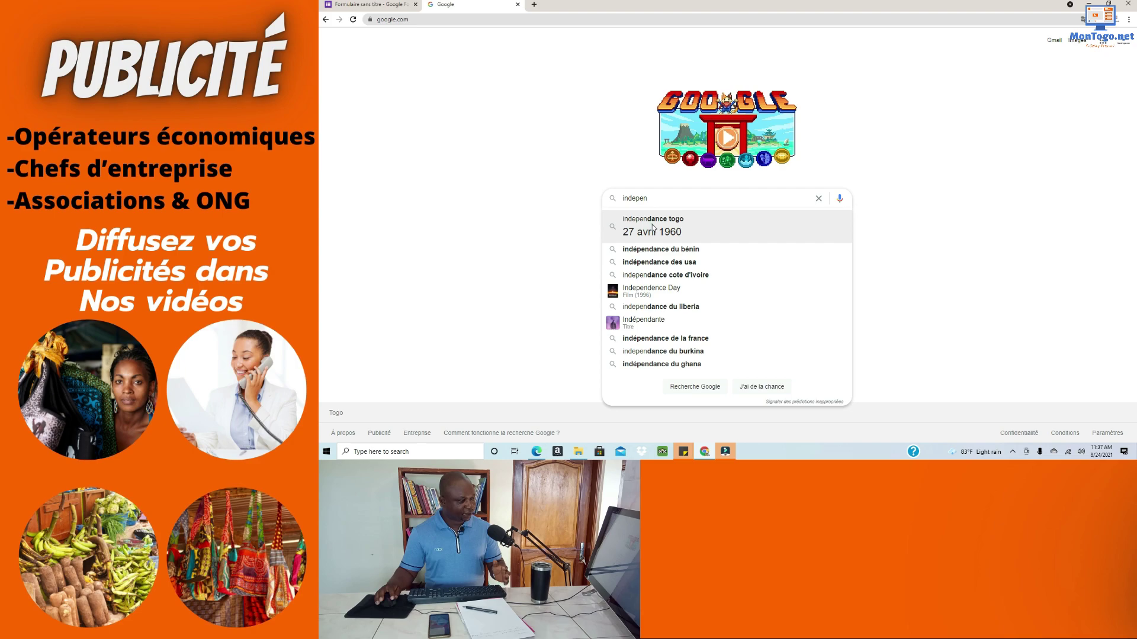
click(651, 232)
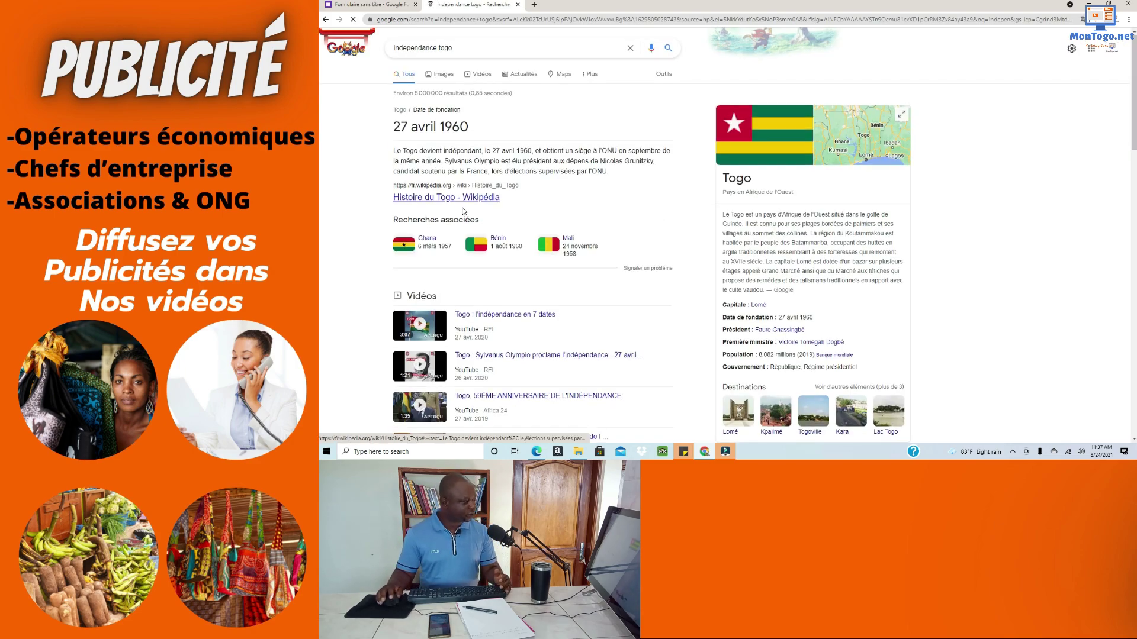
scroll(468, 249, down, 2)
scroll(488, 312, down, 2)
scroll(503, 298, up, 3)
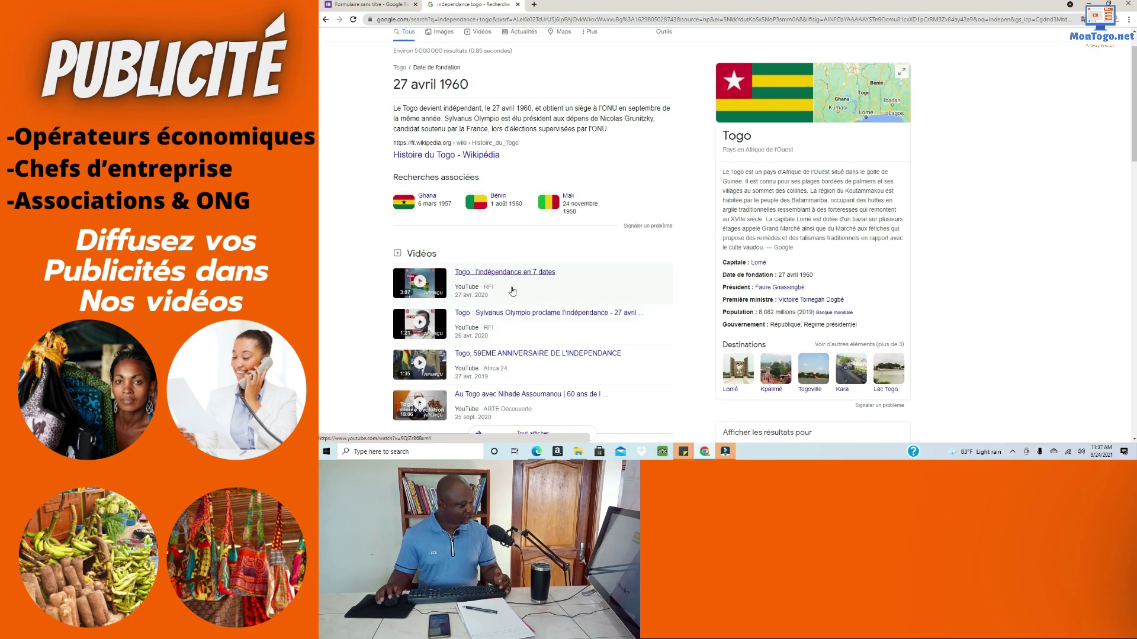
scroll(432, 249, up, 2)
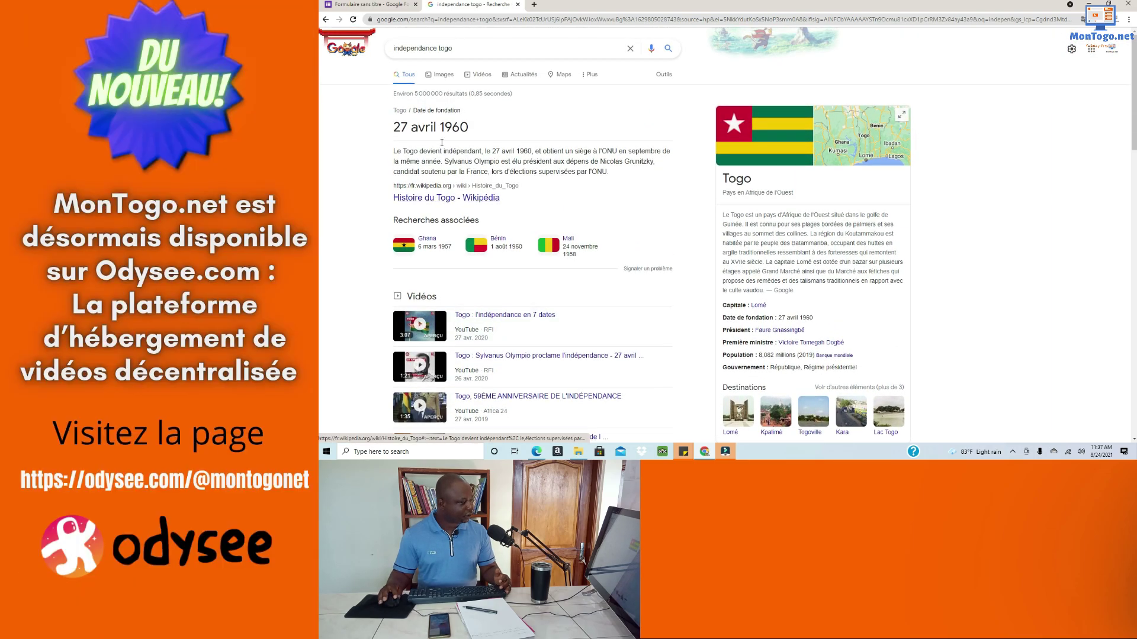
Step: Open the Histoire du Togo Wikipédia article and scroll to the 1960 independence section
click(454, 197)
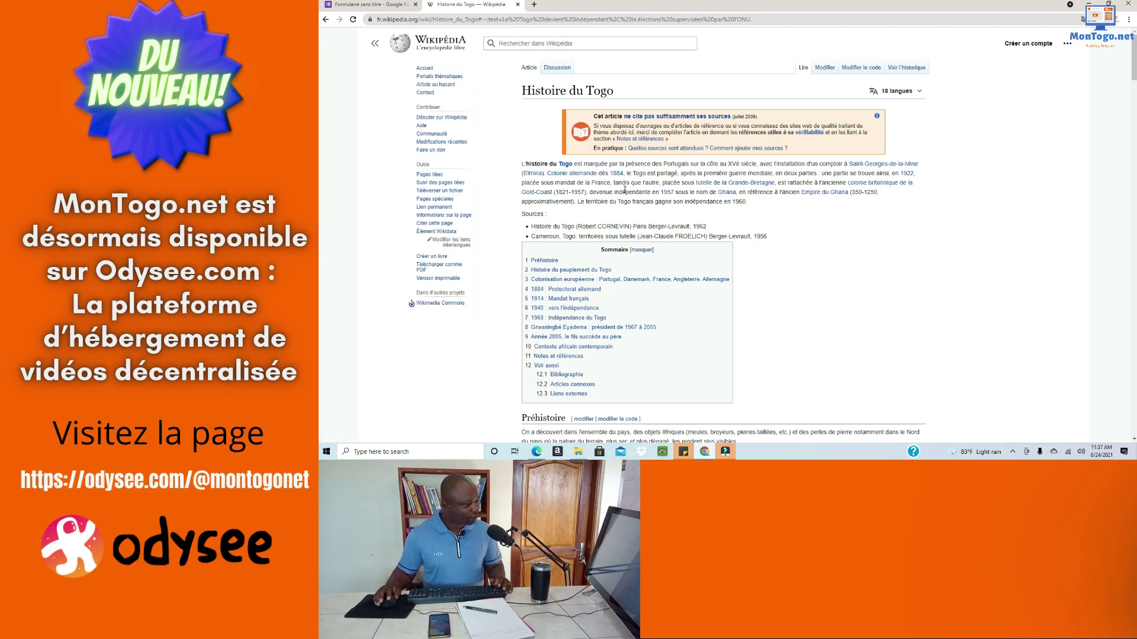
scroll(624, 189, down, 4)
scroll(624, 193, down, 4)
scroll(625, 194, down, 10)
scroll(626, 194, down, 15)
scroll(625, 196, down, 12)
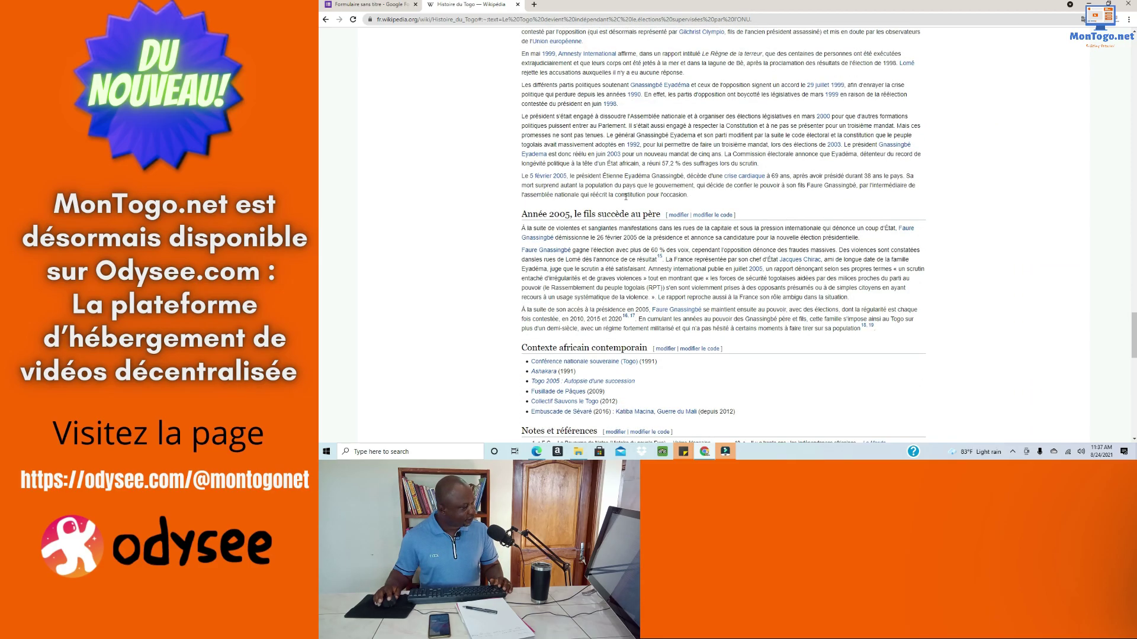
scroll(626, 196, up, 10)
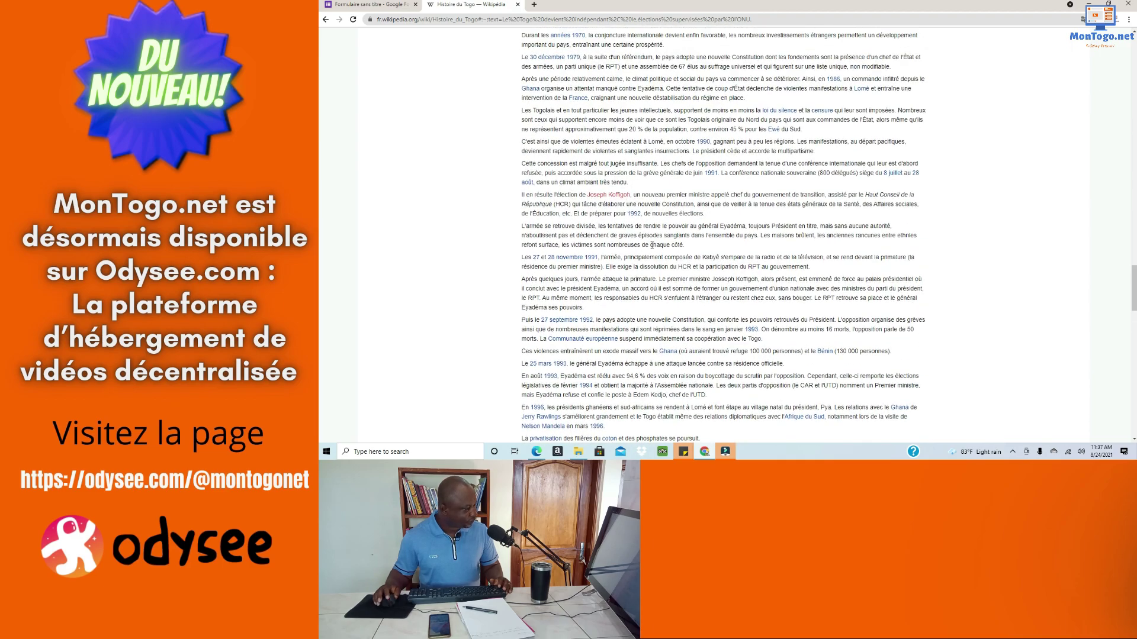
scroll(652, 245, up, 2)
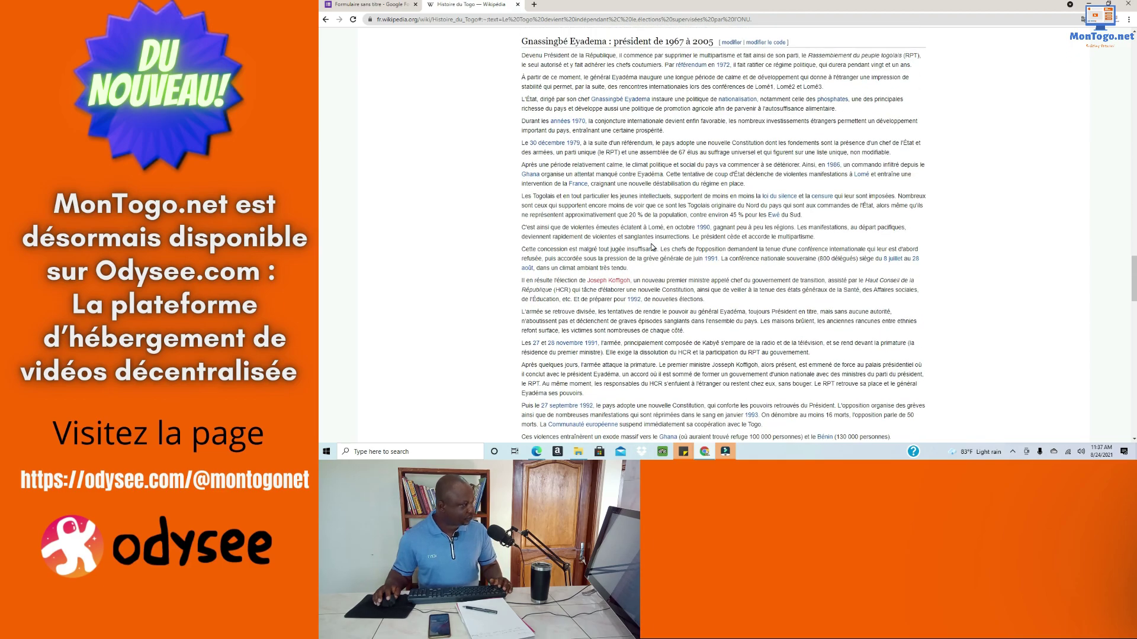
scroll(652, 247, up, 6)
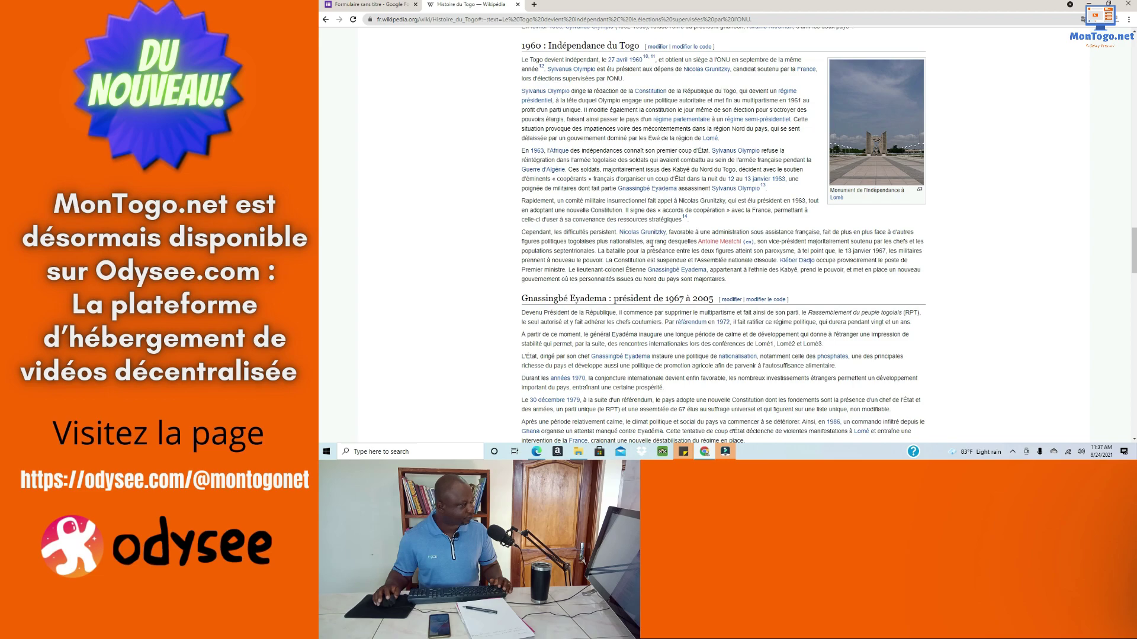
scroll(651, 244, up, 1)
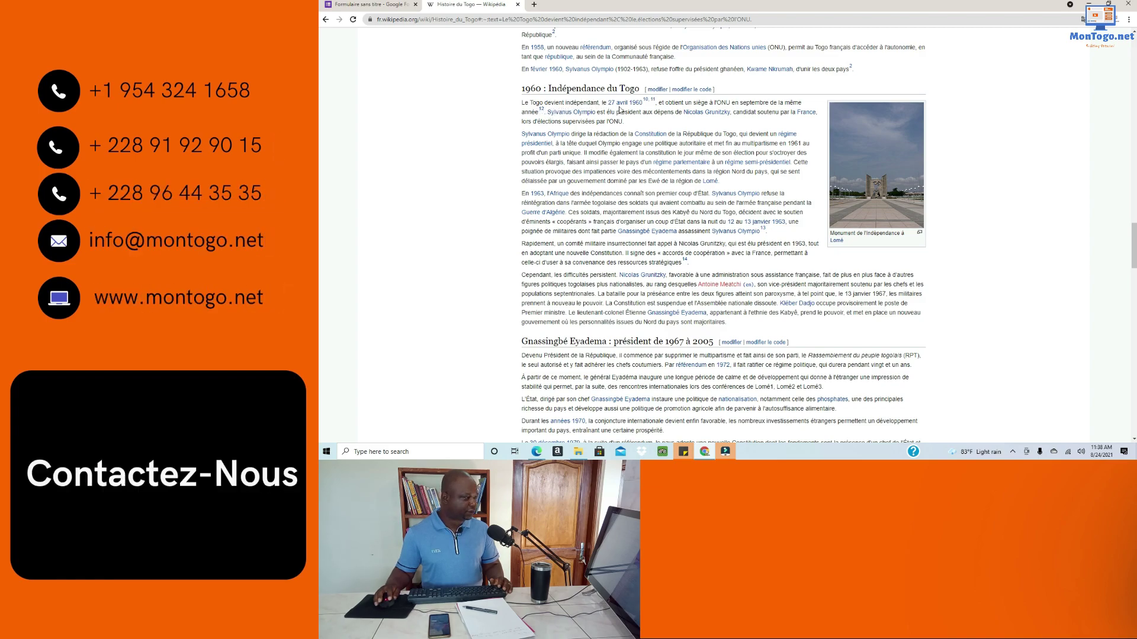
Step: Copy the first 1960 independence paragraph and go back to the quiz form
drag(629, 126, 523, 101)
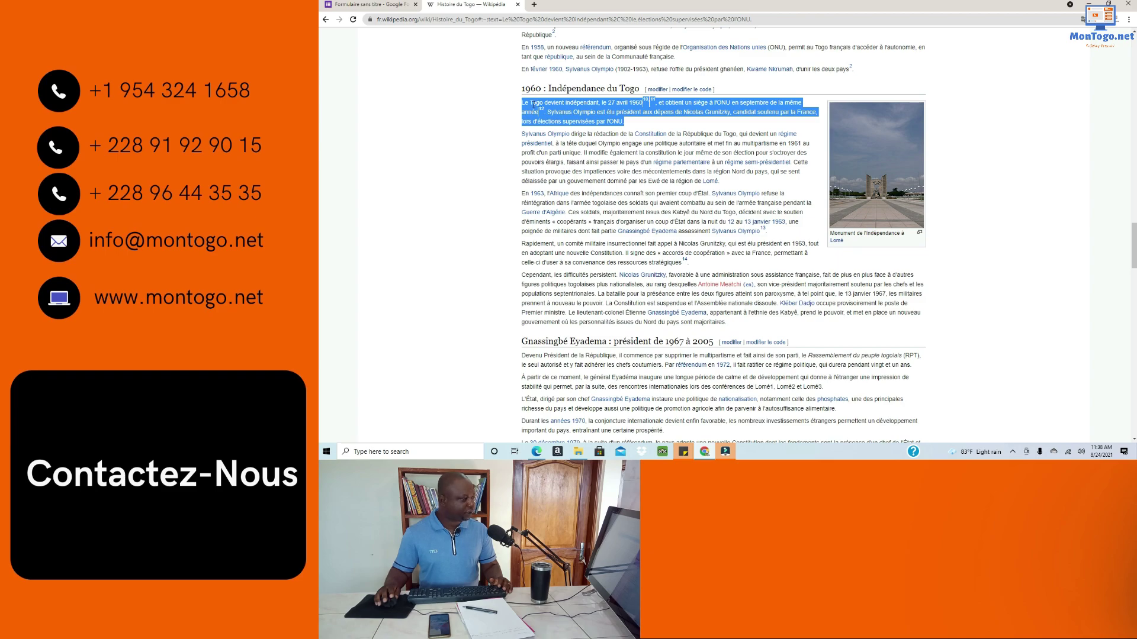
right_click(534, 105)
click(551, 113)
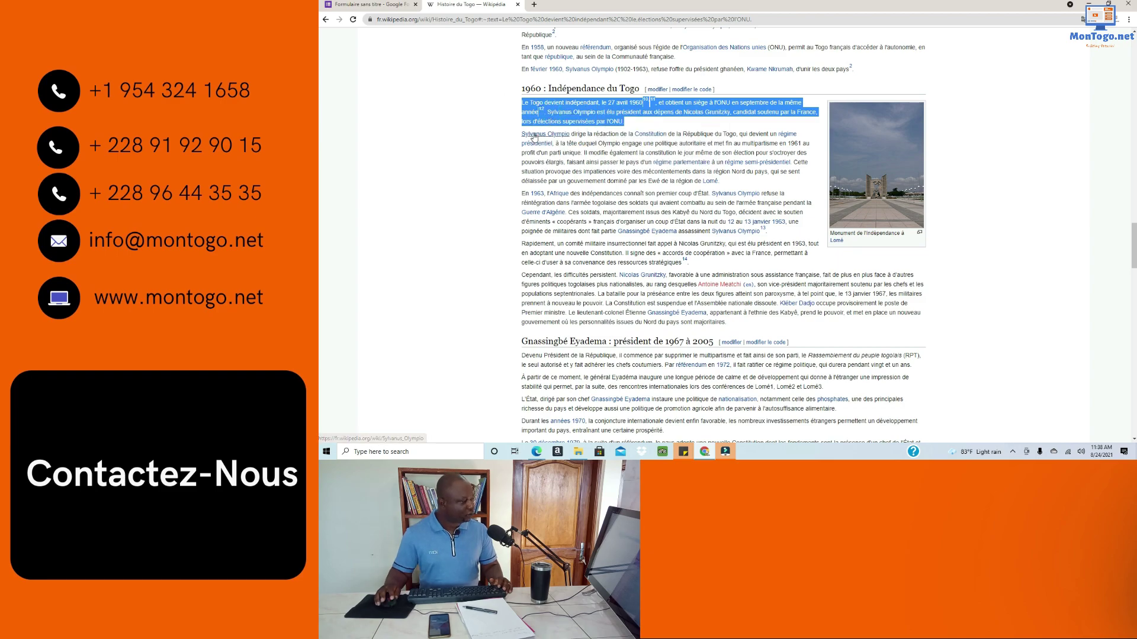
click(379, 5)
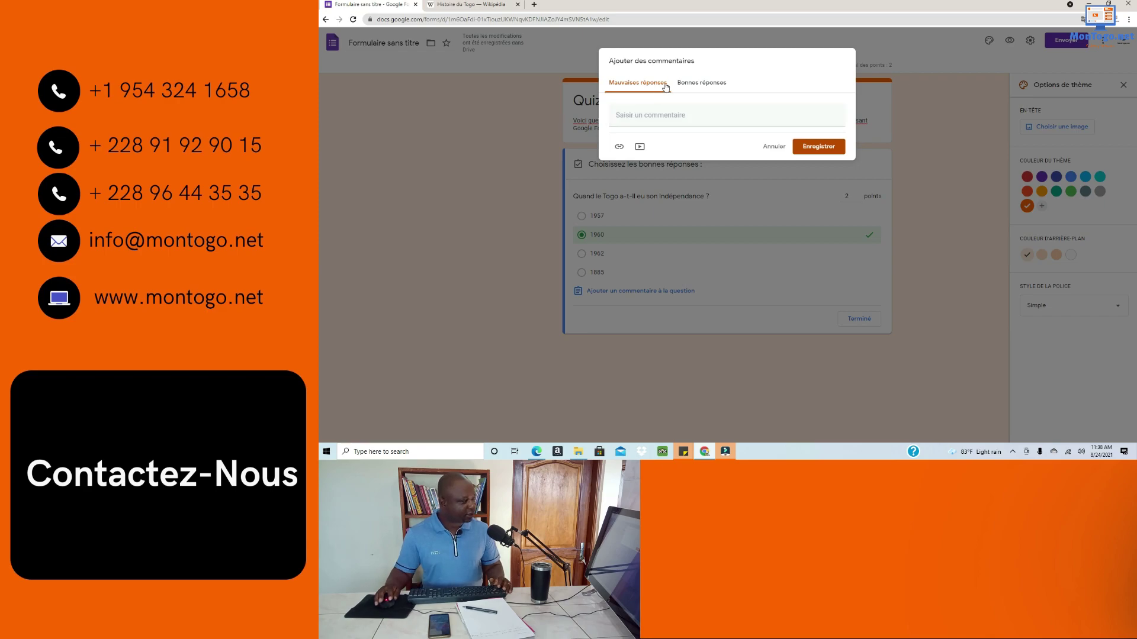
Step: Paste the 1960 independence paragraph into both feedback fields, then add a wrong-answer link row
click(630, 118)
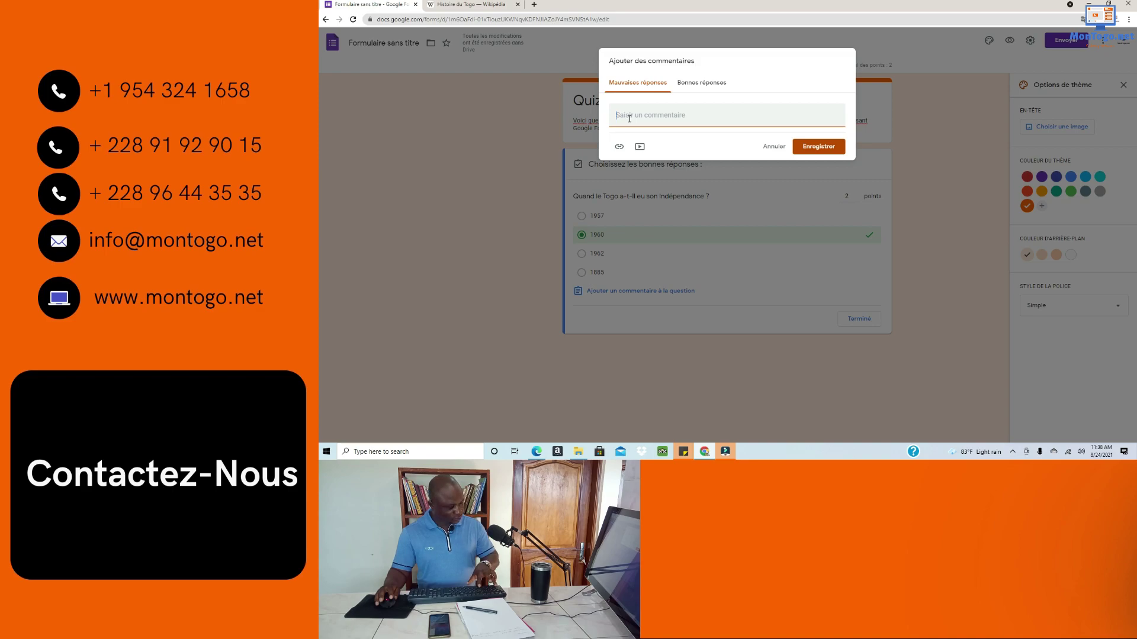
key(ctrl+v)
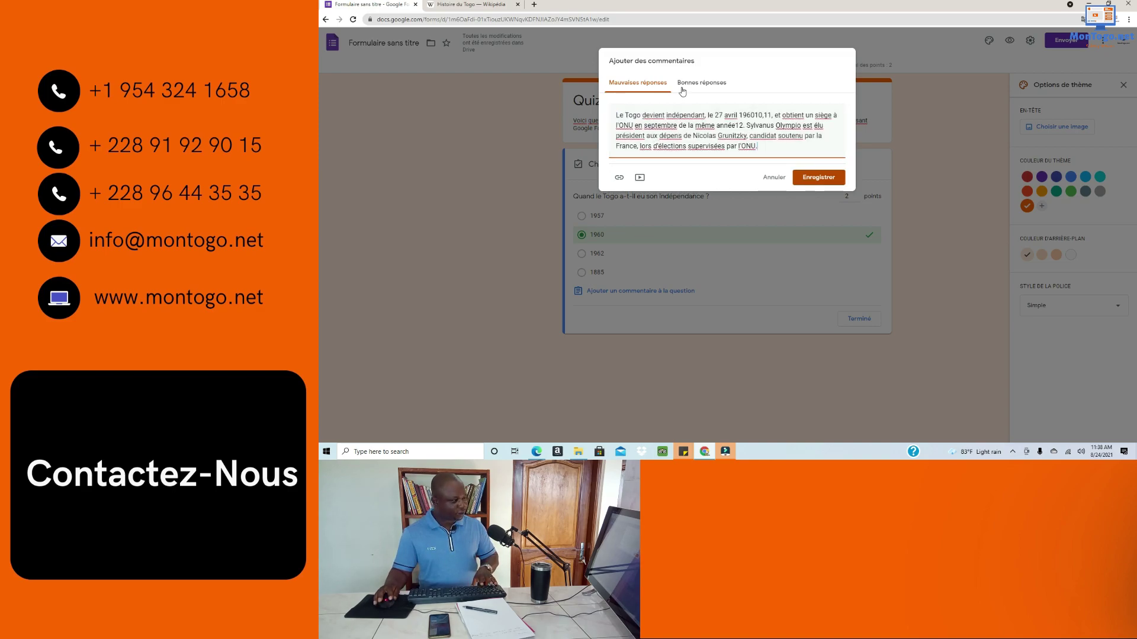
click(694, 83)
click(665, 119)
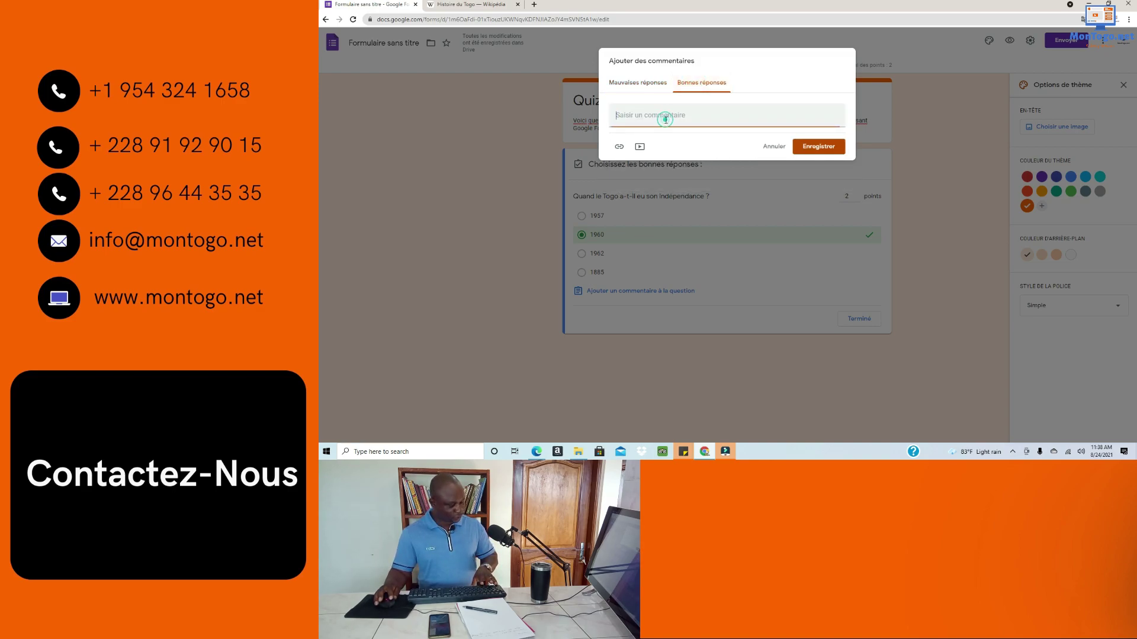
key(ctrl+v)
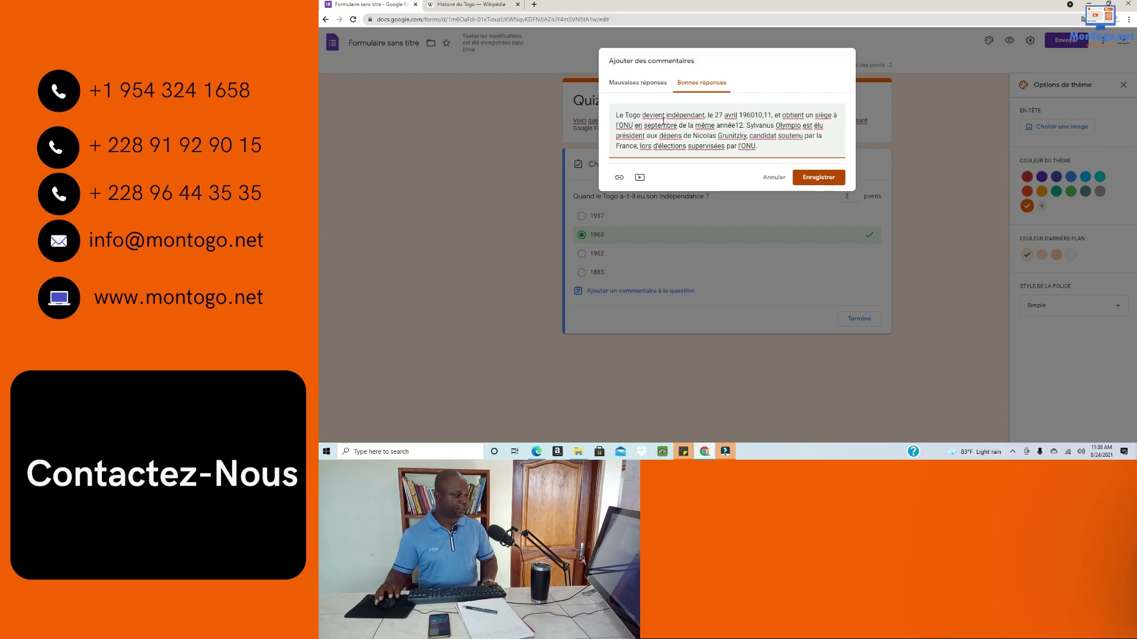
click(637, 83)
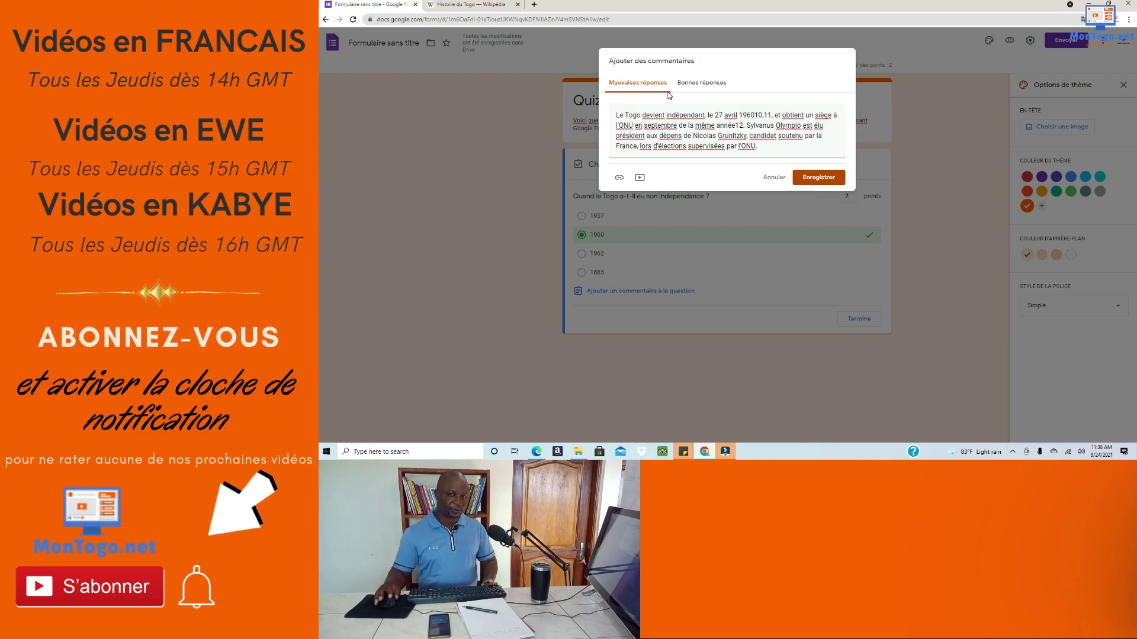
click(619, 178)
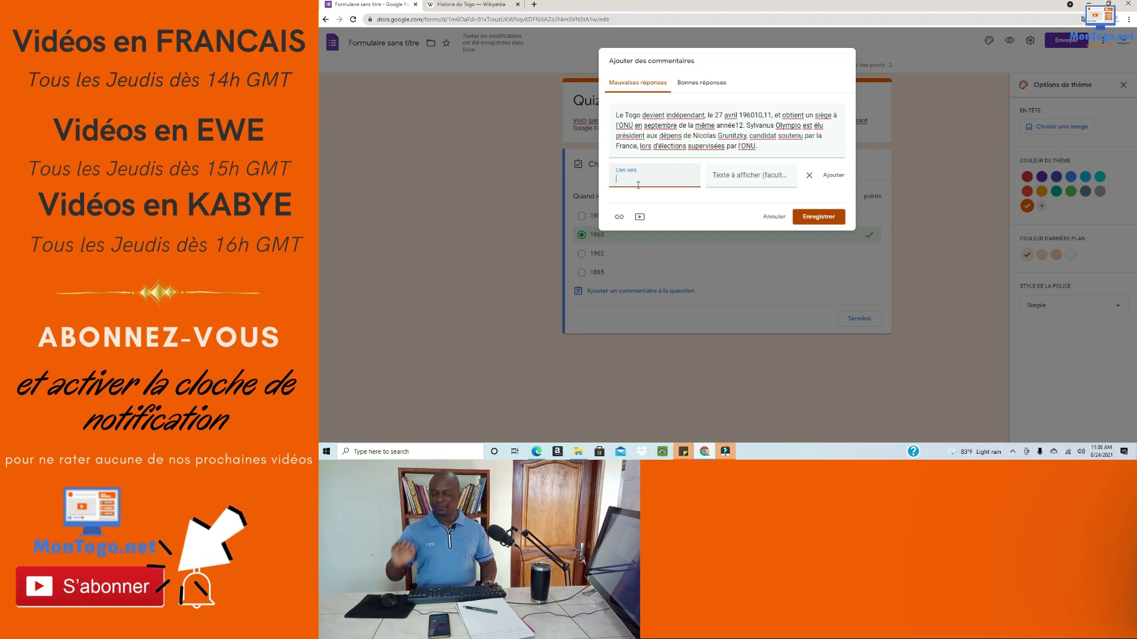
Step: Put the Histoire du Togo Wikipedia article's URL into the wrong-answer feedback link field
click(474, 6)
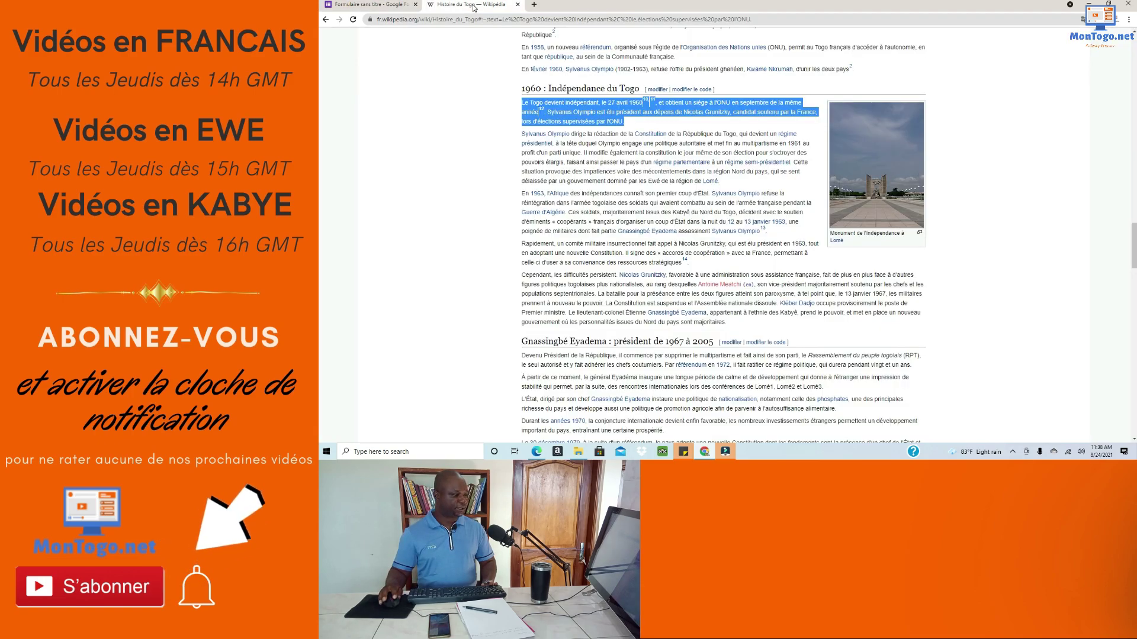
scroll(622, 211, up, 1)
click(498, 20)
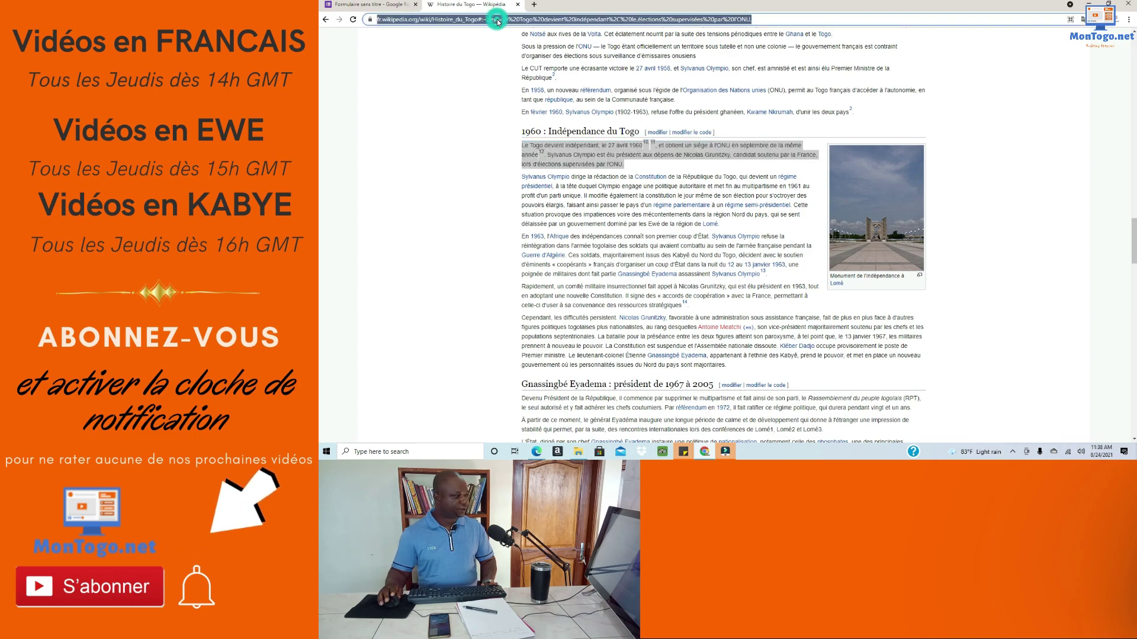
right_click(498, 22)
click(525, 69)
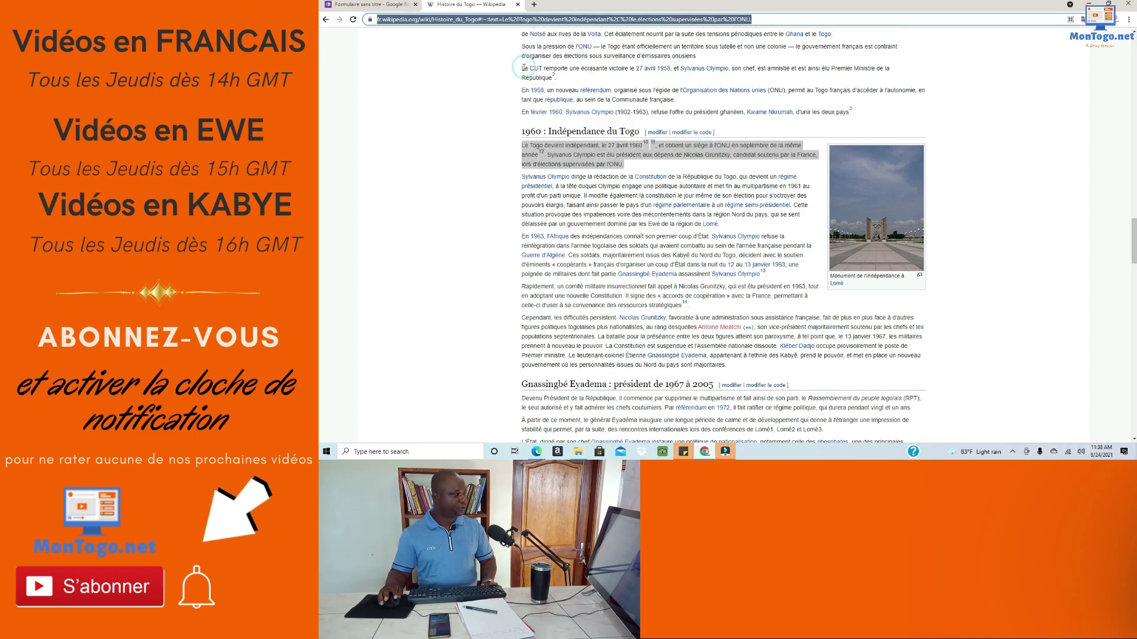
click(374, 5)
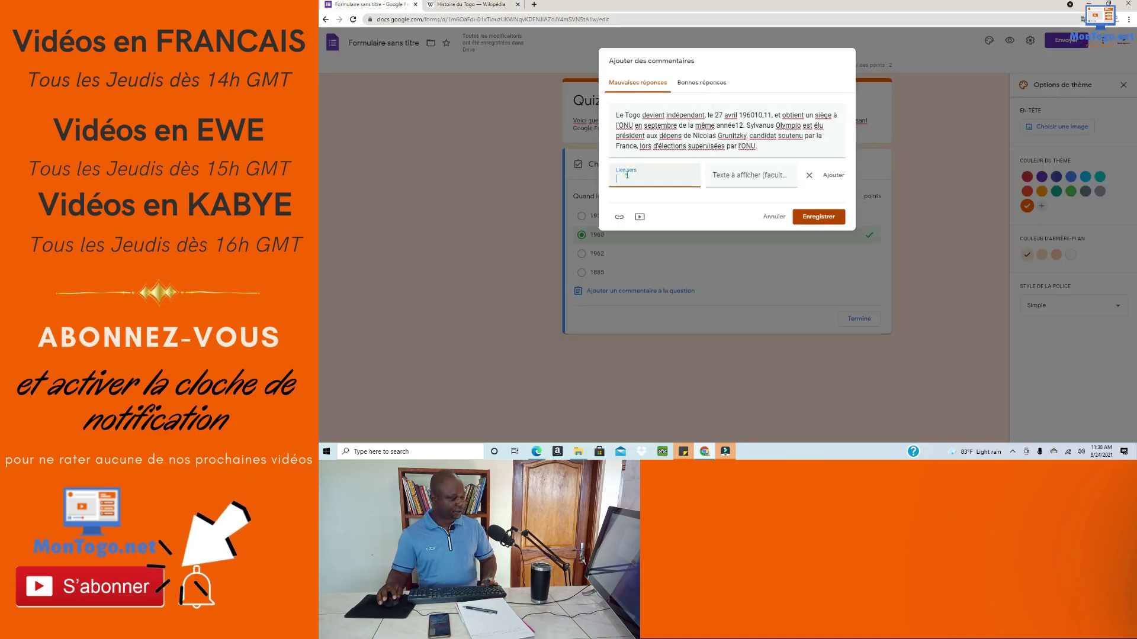
key(ctrl+v)
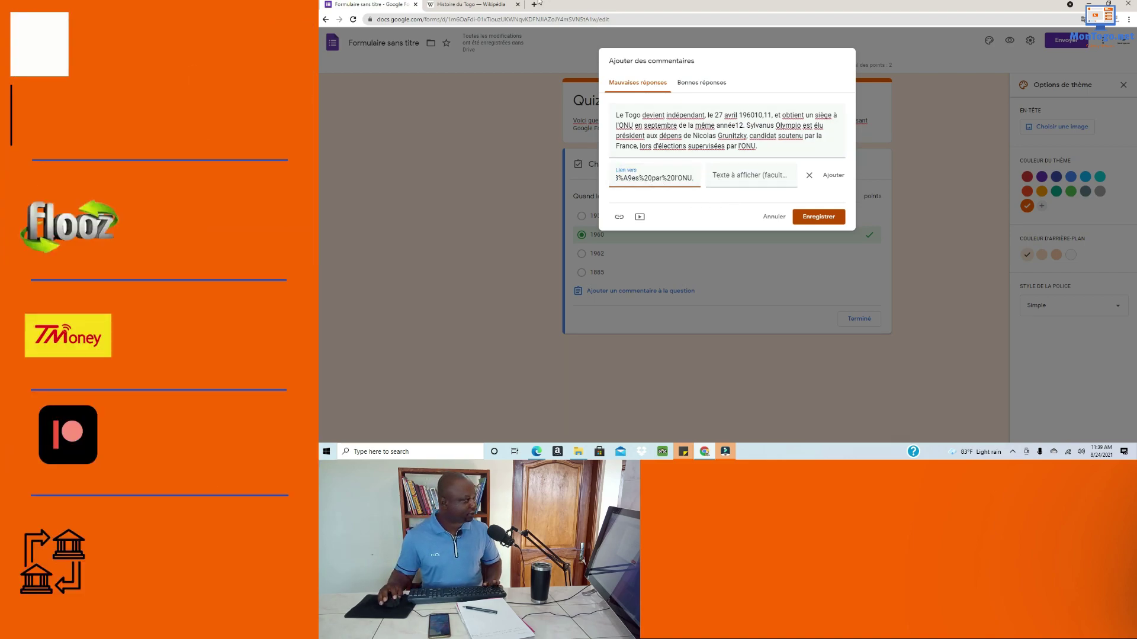
click(471, 5)
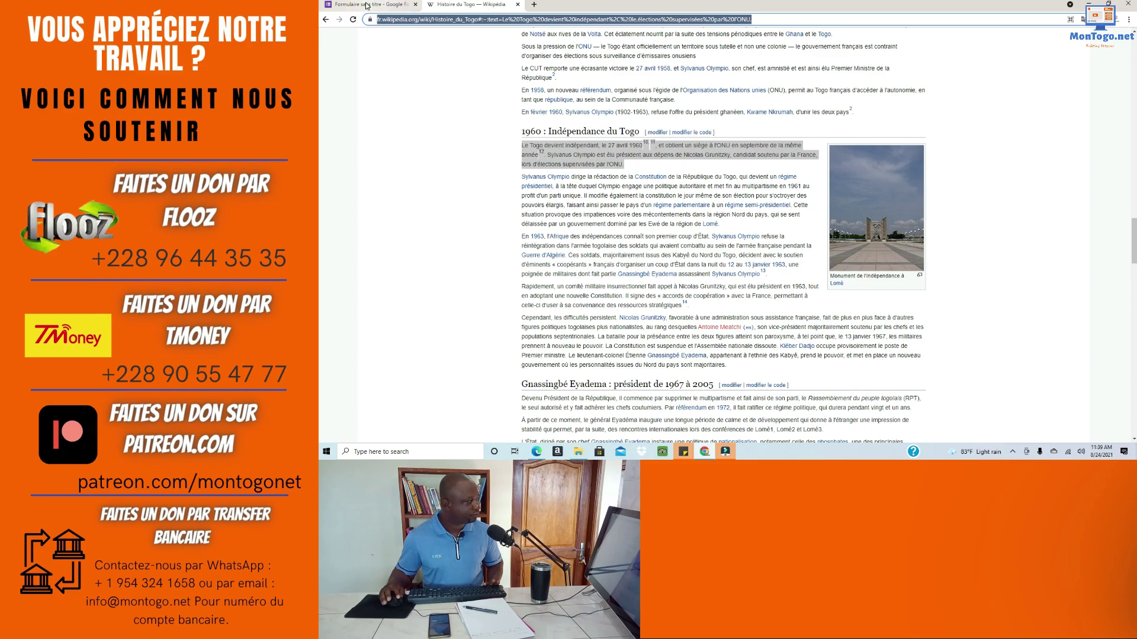
click(367, 6)
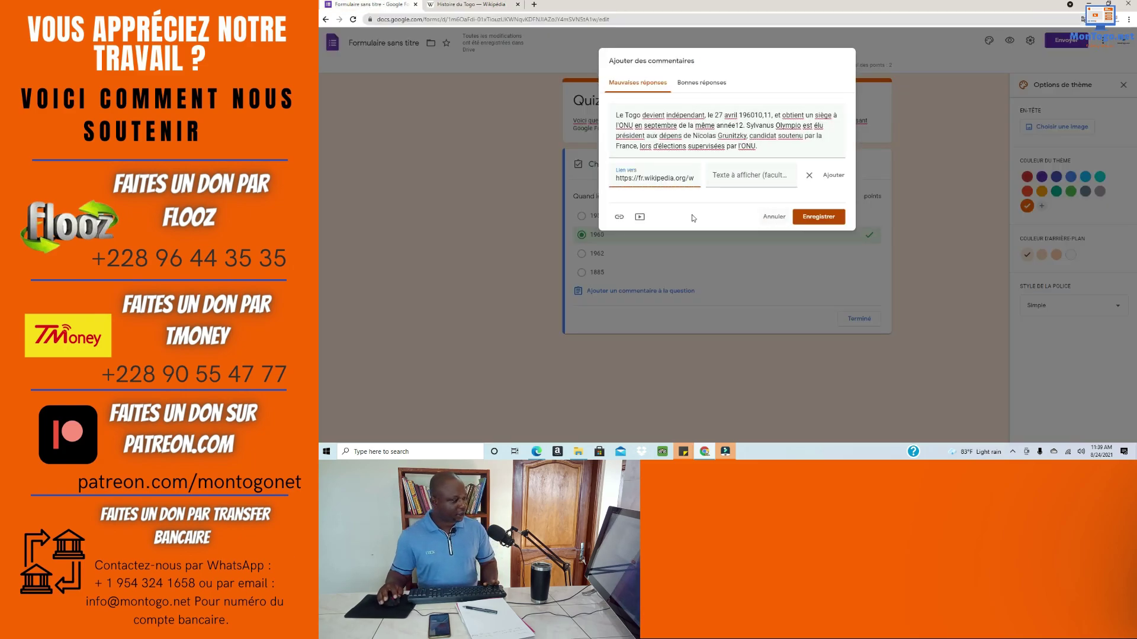
Step: Save the feedback comments and review them beneath the four date choices
click(809, 218)
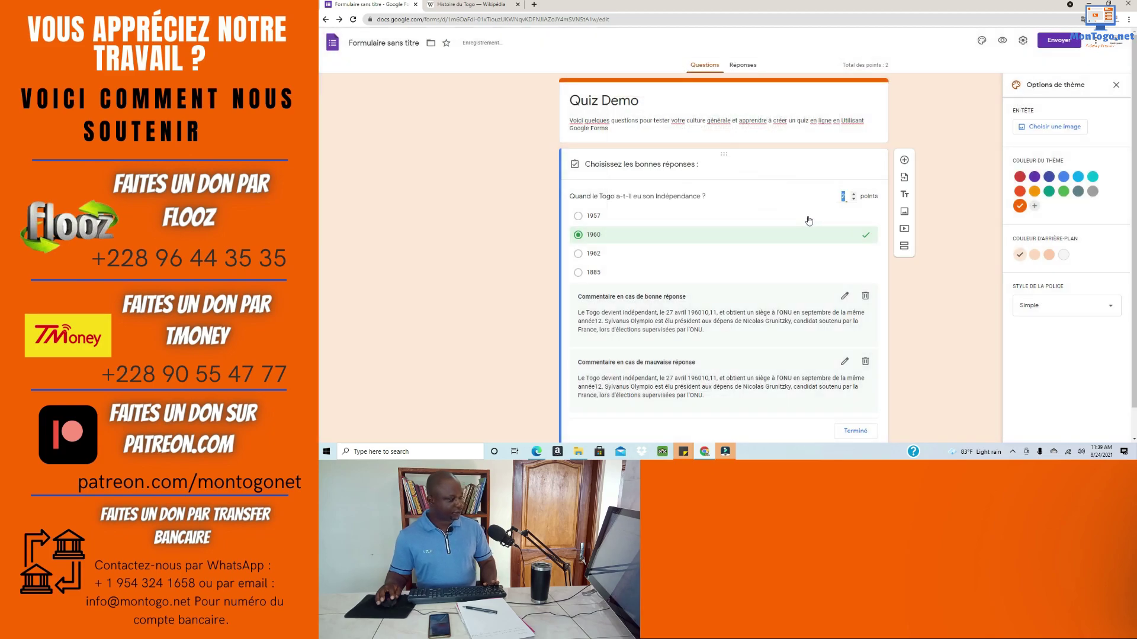
scroll(694, 283, down, 1)
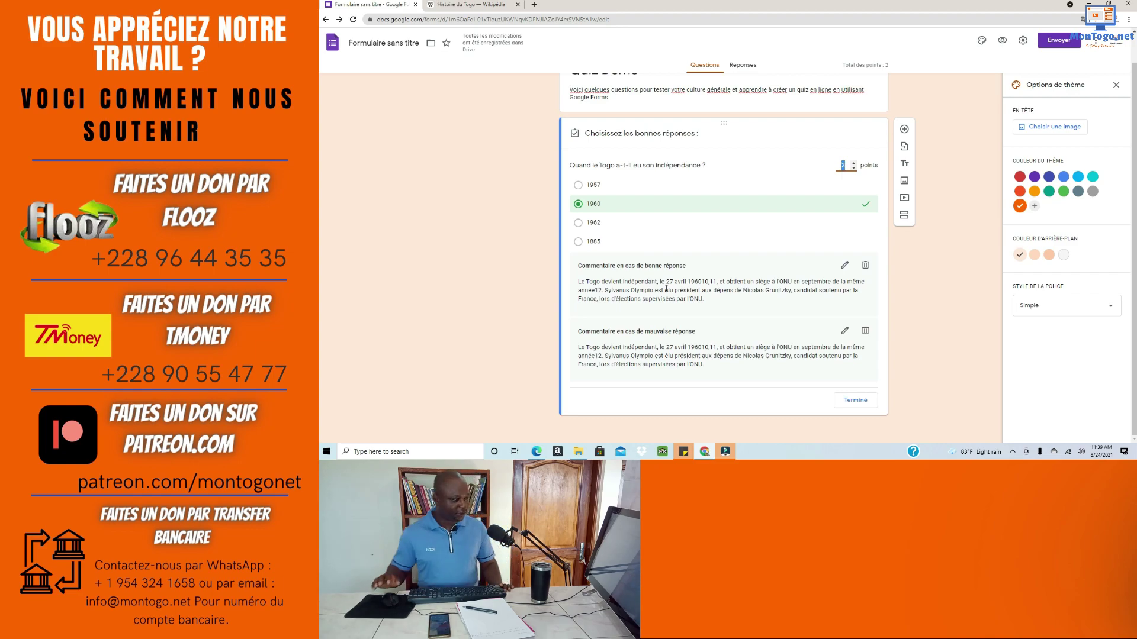
scroll(708, 300, up, 1)
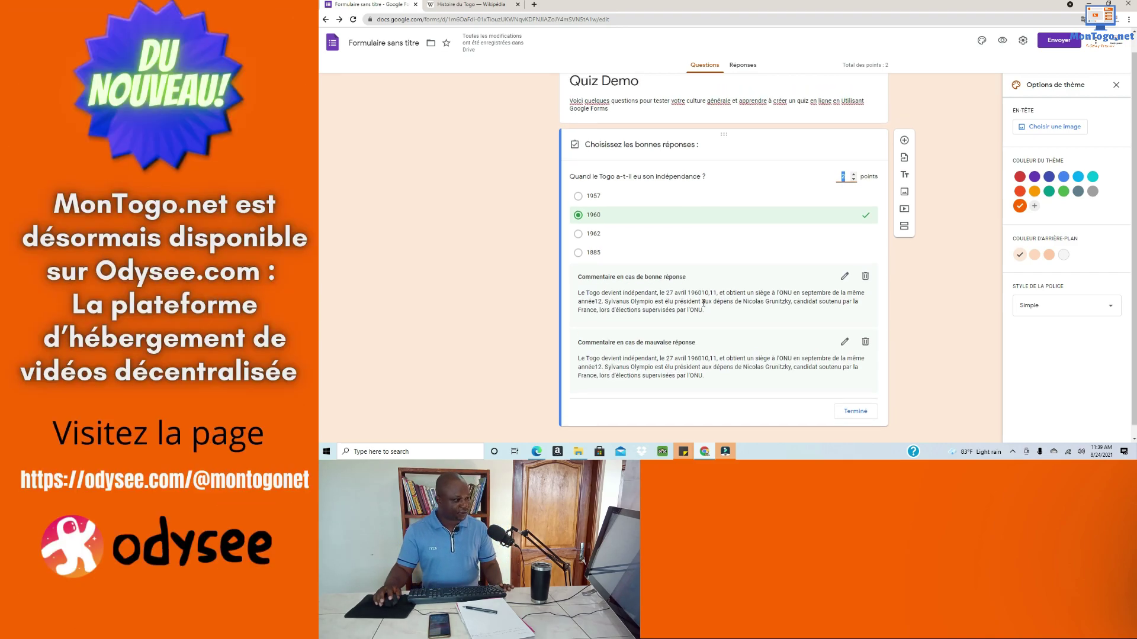
Step: Preview the quiz answering 1960, then close the Wikipedia tab and return to the editor
click(1002, 42)
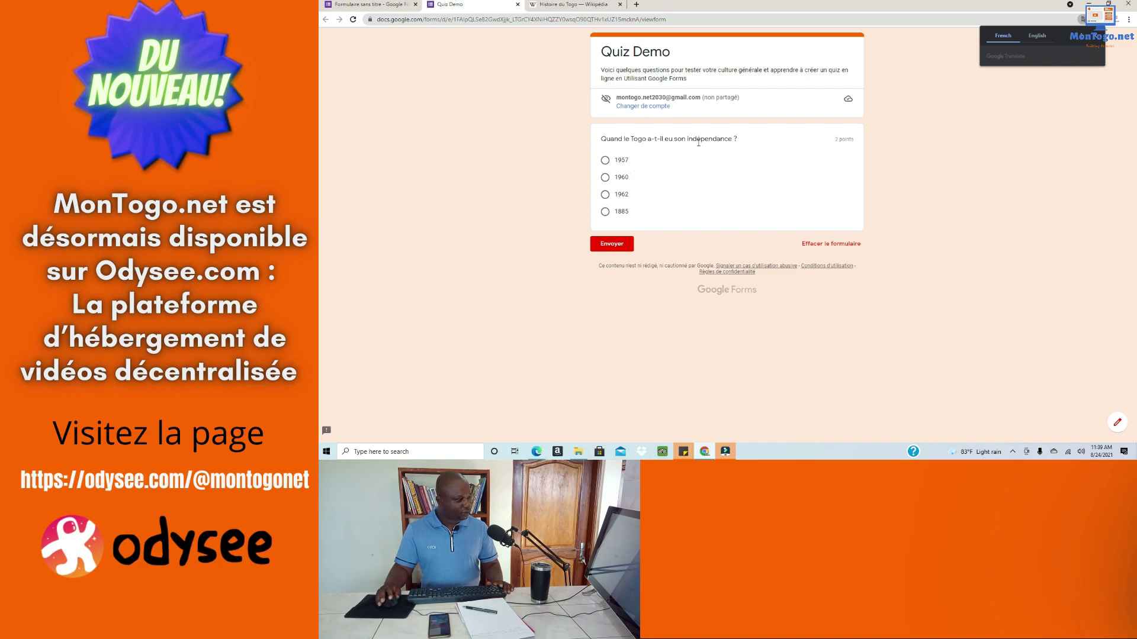
click(605, 178)
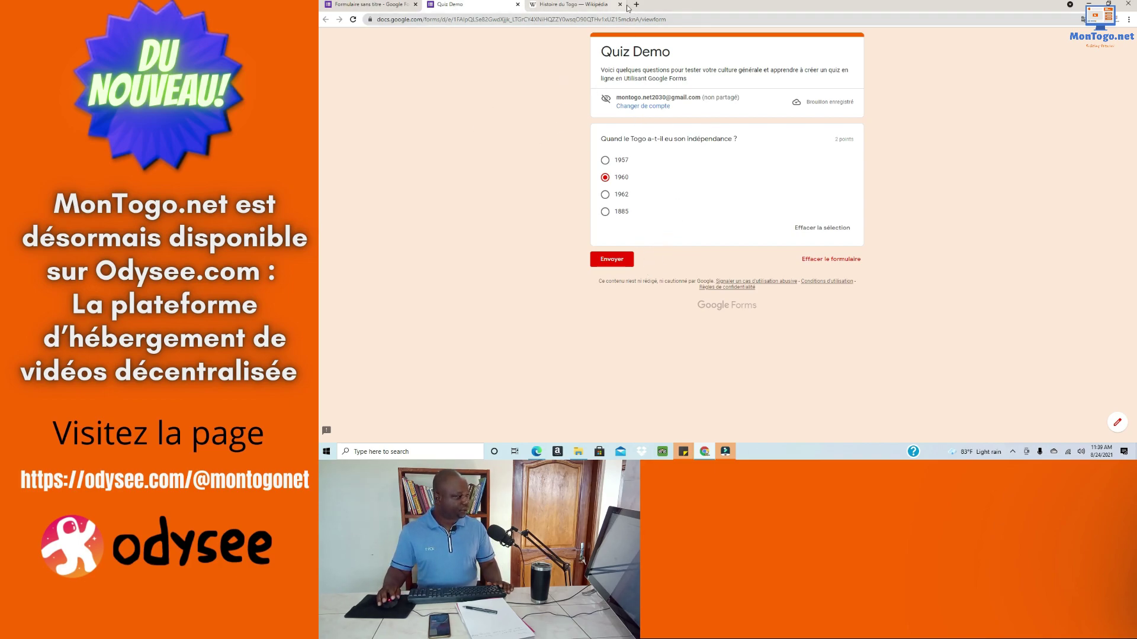
click(620, 5)
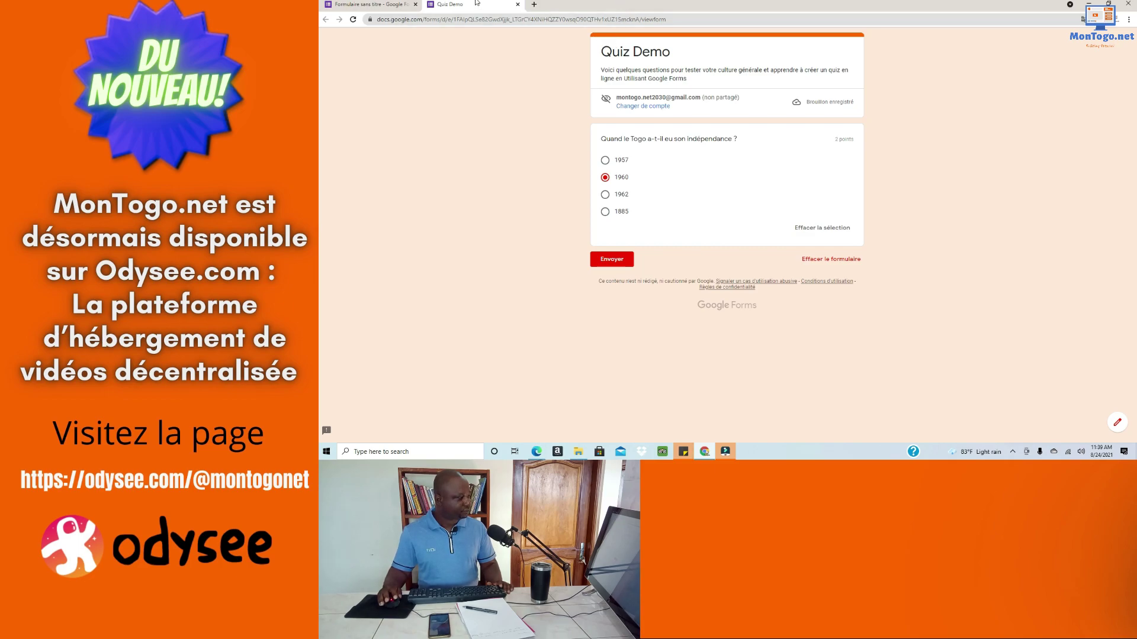
click(368, 4)
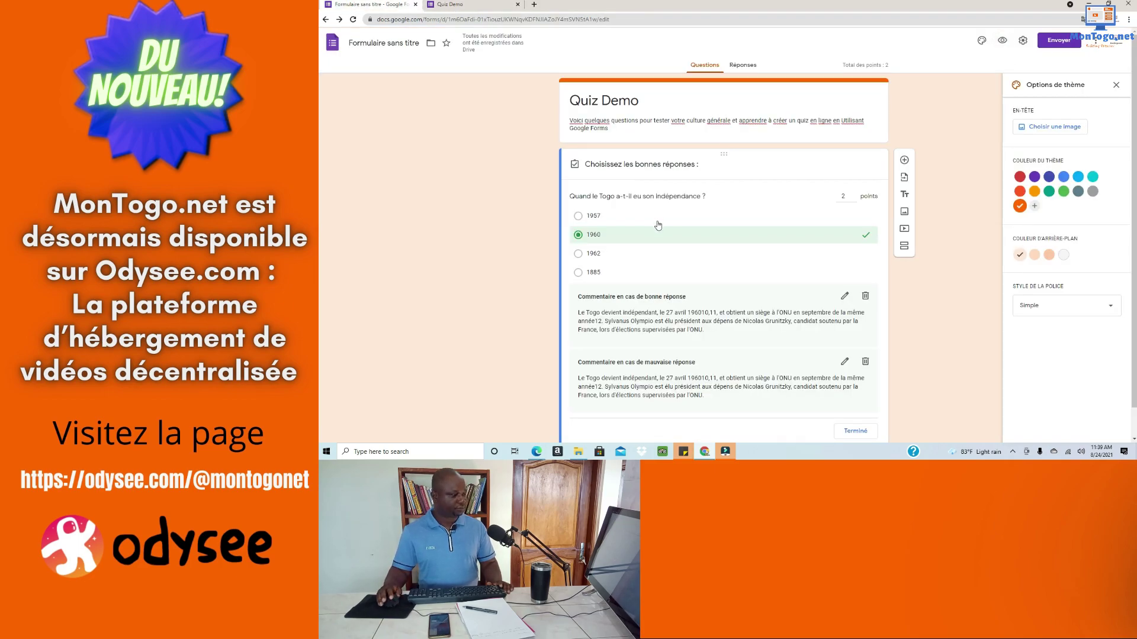
Step: Close the answer key so the independence question returns to normal editing
scroll(686, 269, up, 1)
scroll(660, 251, down, 1)
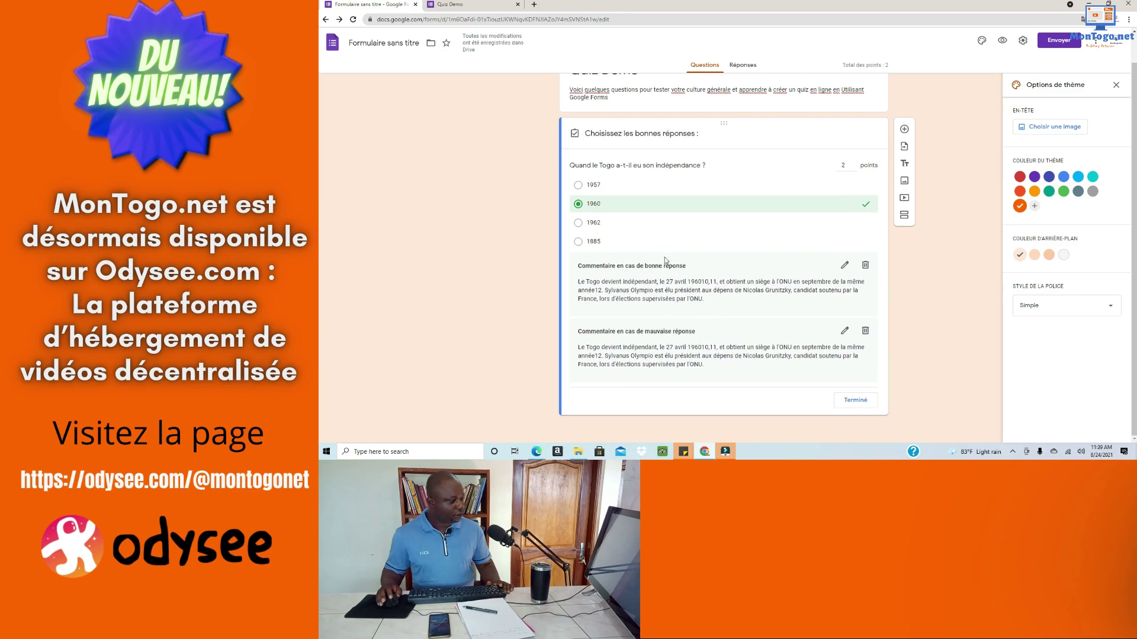
click(854, 400)
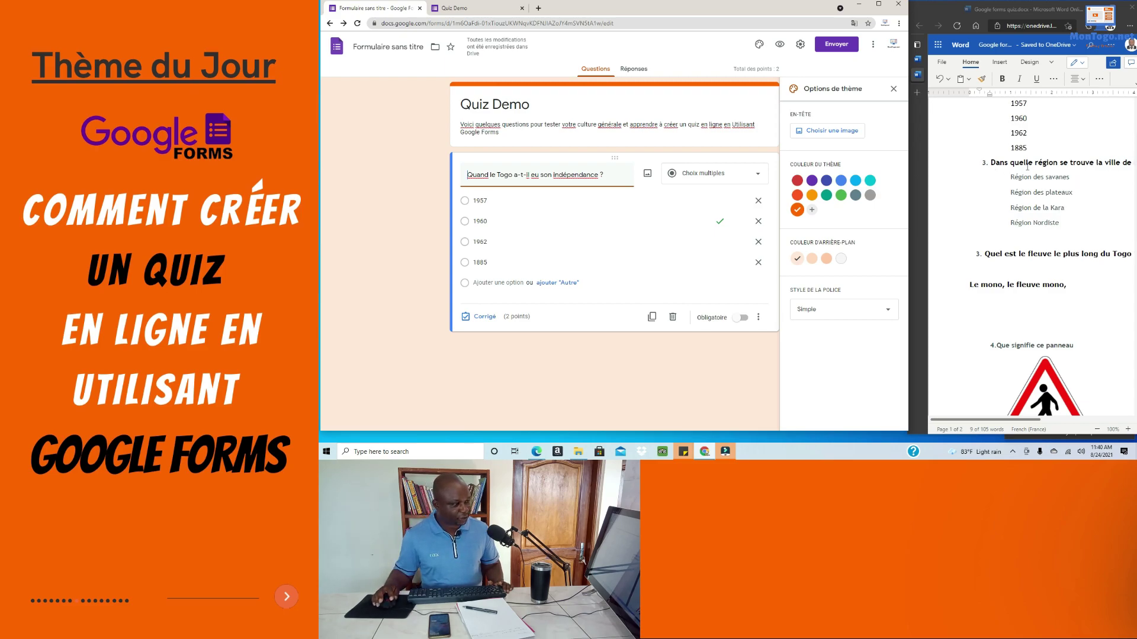
Step: Select the Kara region question in the Word draft and maximize the browser window
drag(991, 164, 1047, 166)
key(ctrl+c)
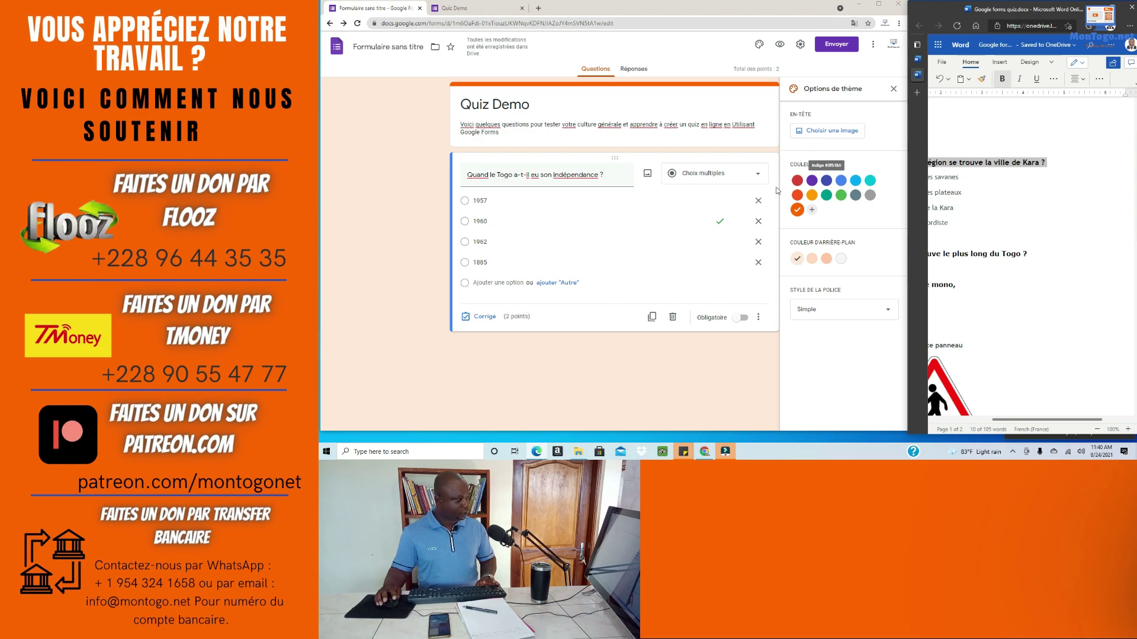
click(572, 388)
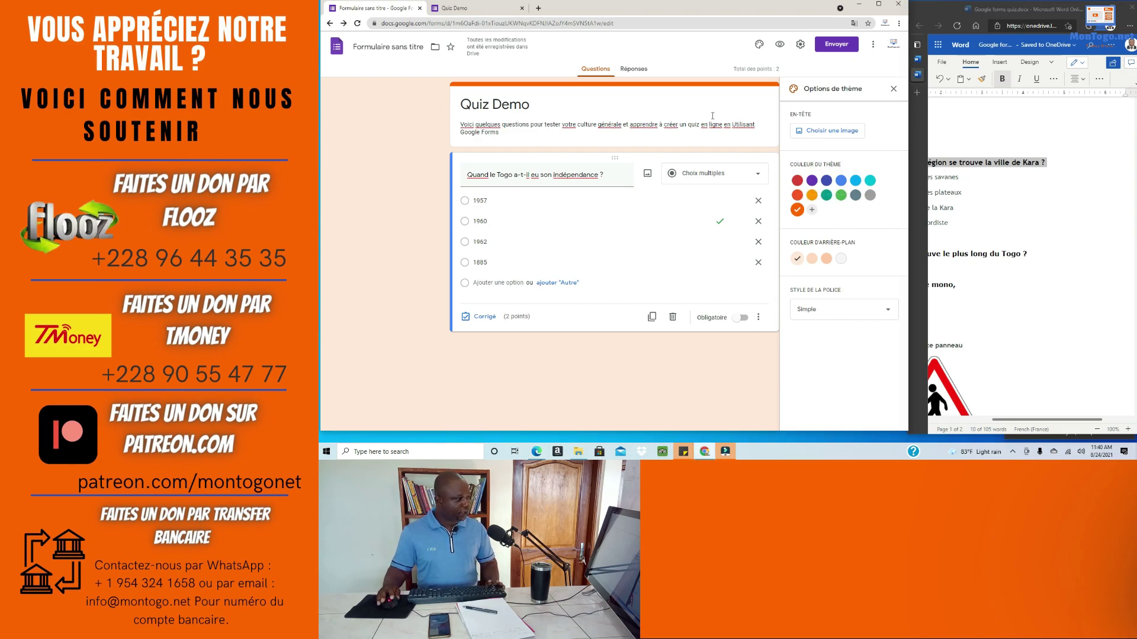
click(879, 4)
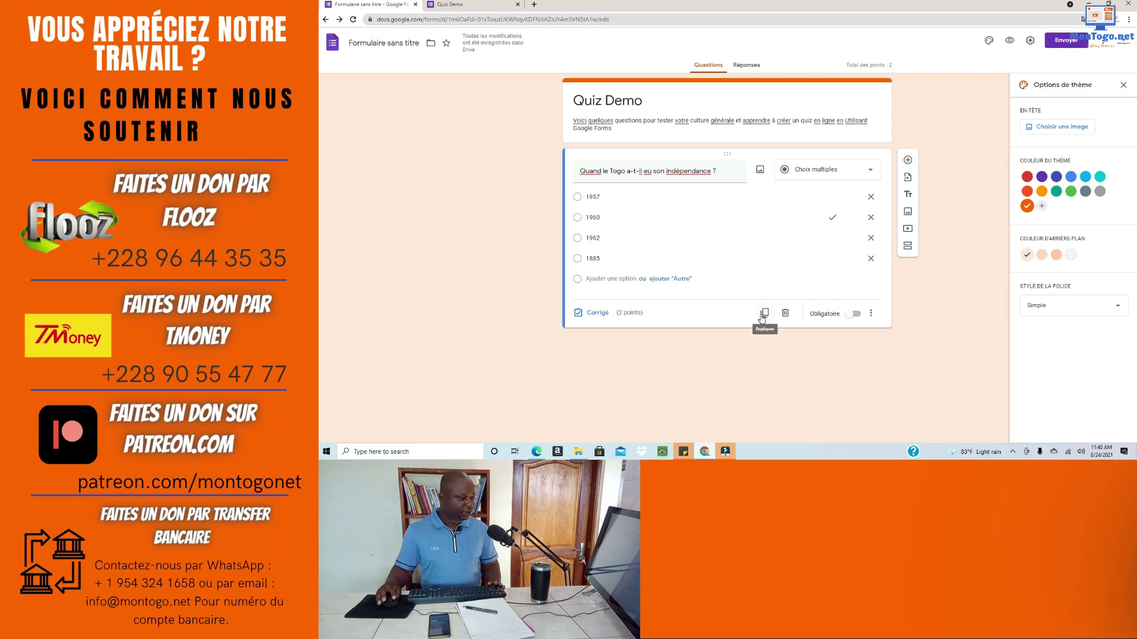
Step: Duplicate the independence question and retitle the copy « Dans quelle région se trouve la ville de Kara ? »
click(763, 314)
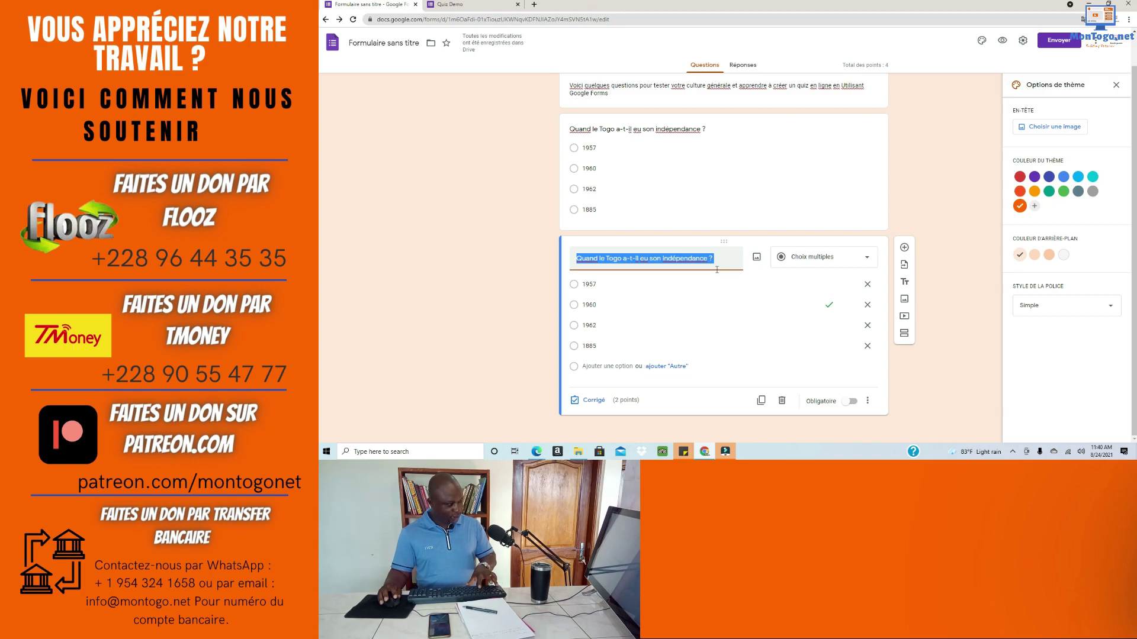
key(ctrl+v)
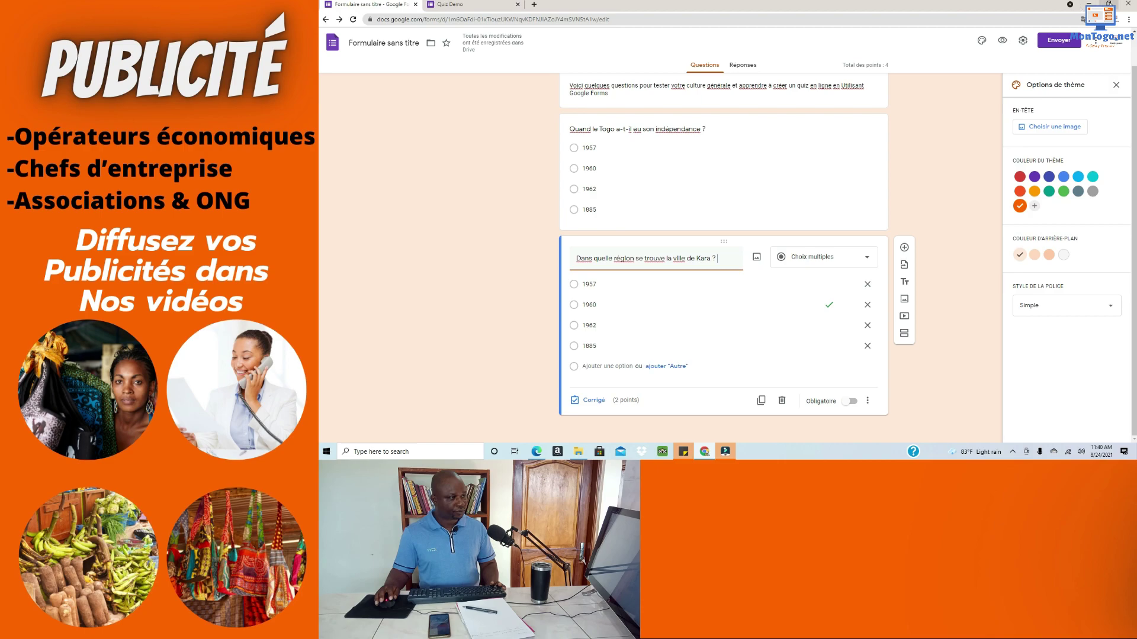
Step: Place the Word draft beside the browser and select the Kara answer choices
double_click(1042, 9)
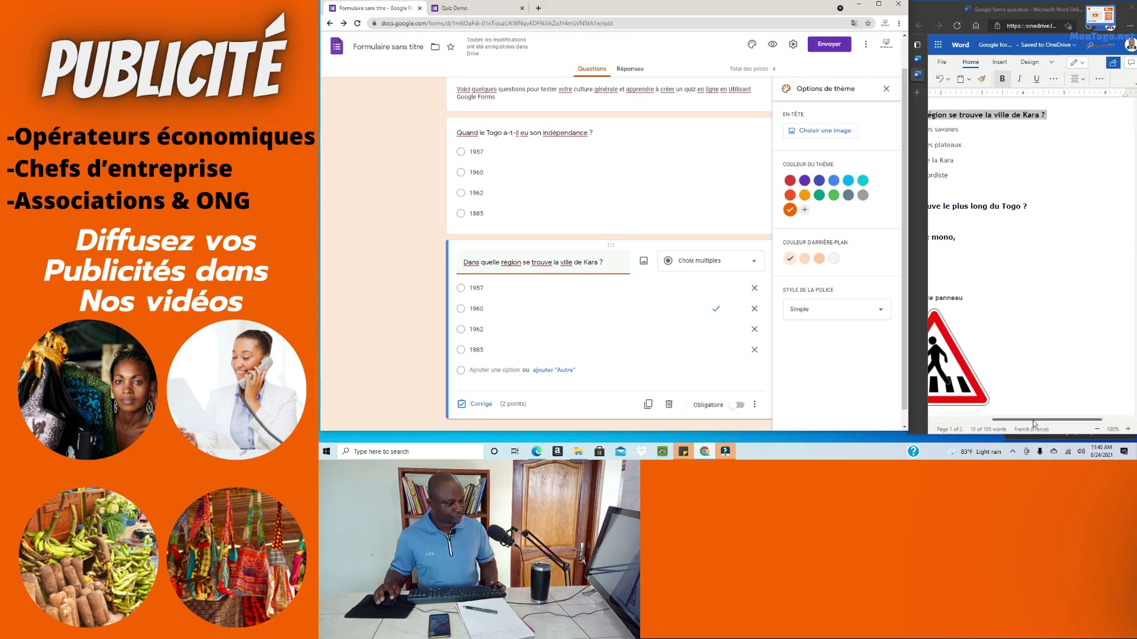
scroll(1033, 419, left, 3)
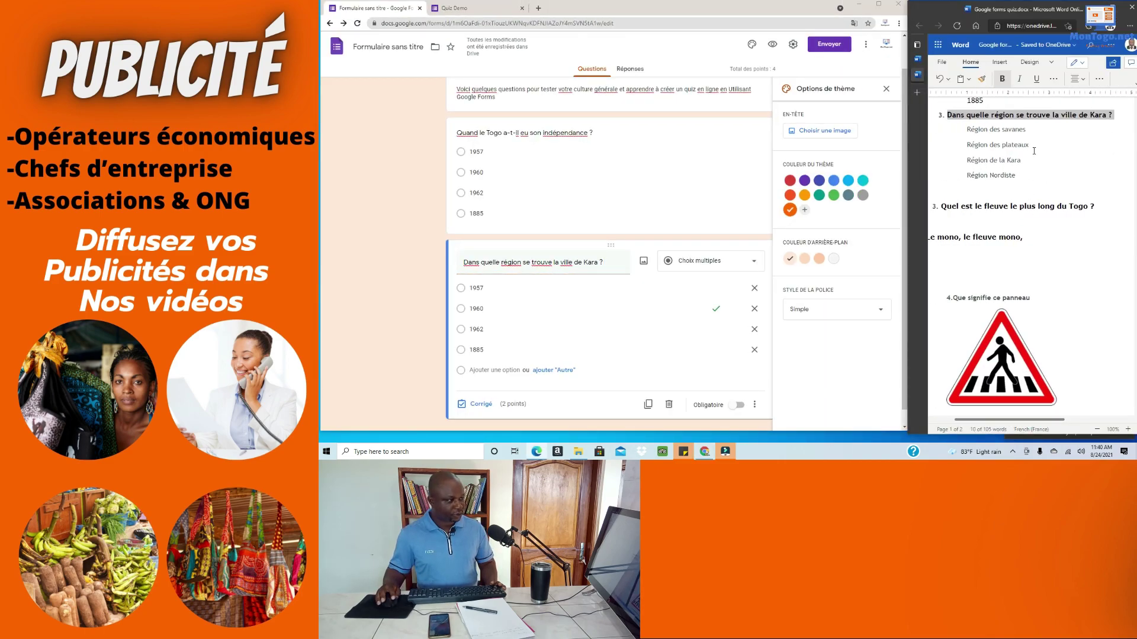
click(1035, 129)
drag(1034, 129, 1073, 284)
Step: Copy each region line in turn: Région des savanes, des plateaux, de la Kara, Nordiste
click(1010, 274)
triple_click(1010, 274)
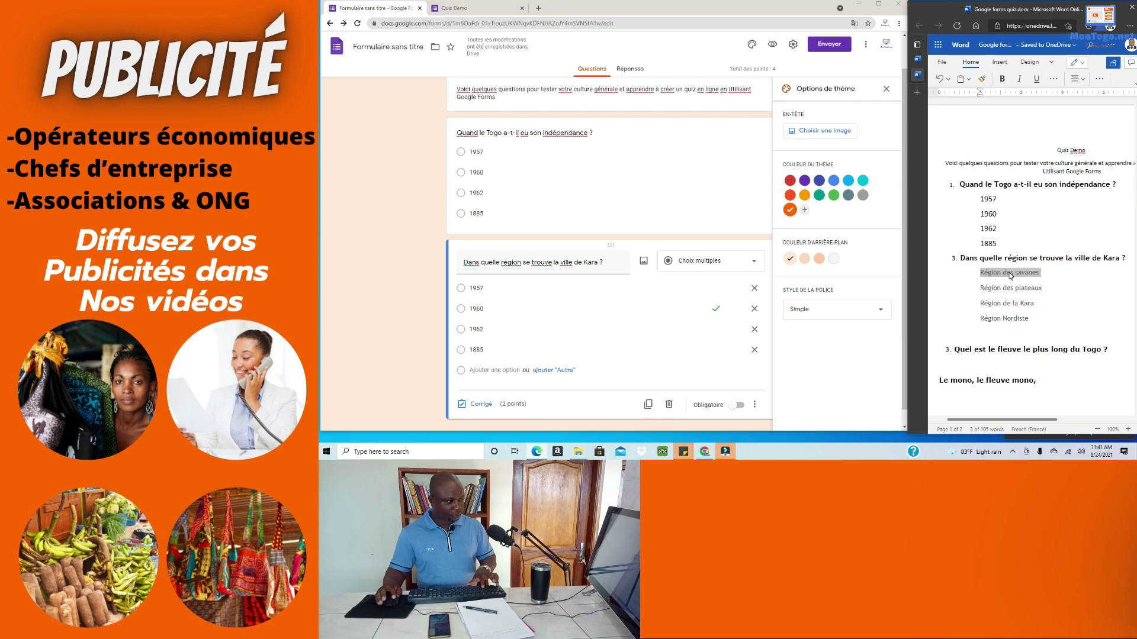
click(1010, 288)
triple_click(1011, 289)
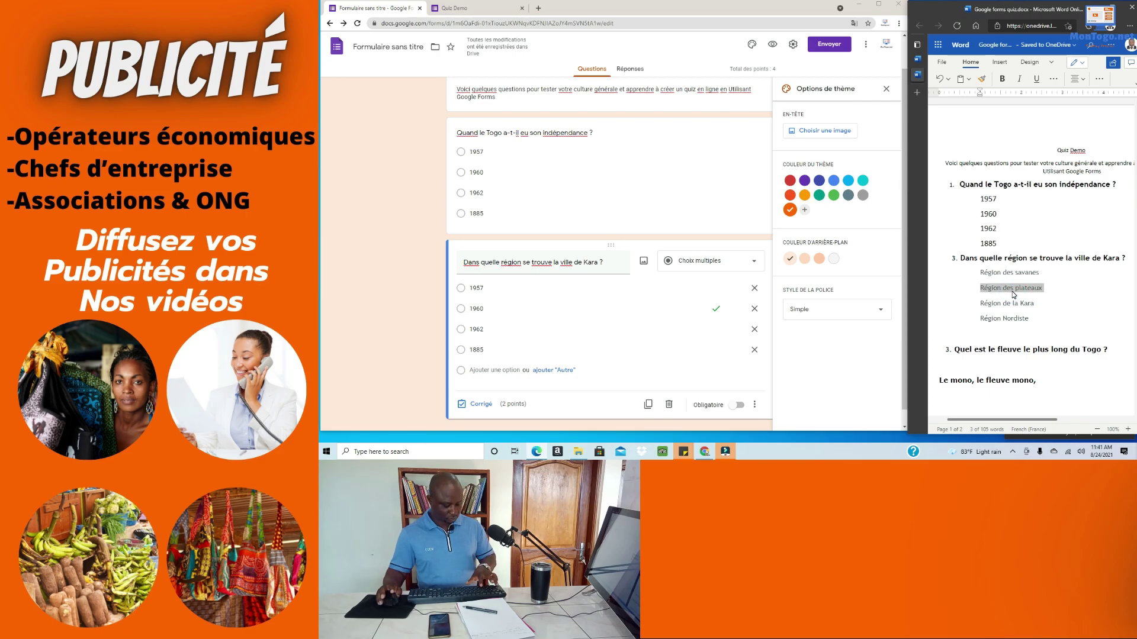
click(1004, 305)
triple_click(1004, 305)
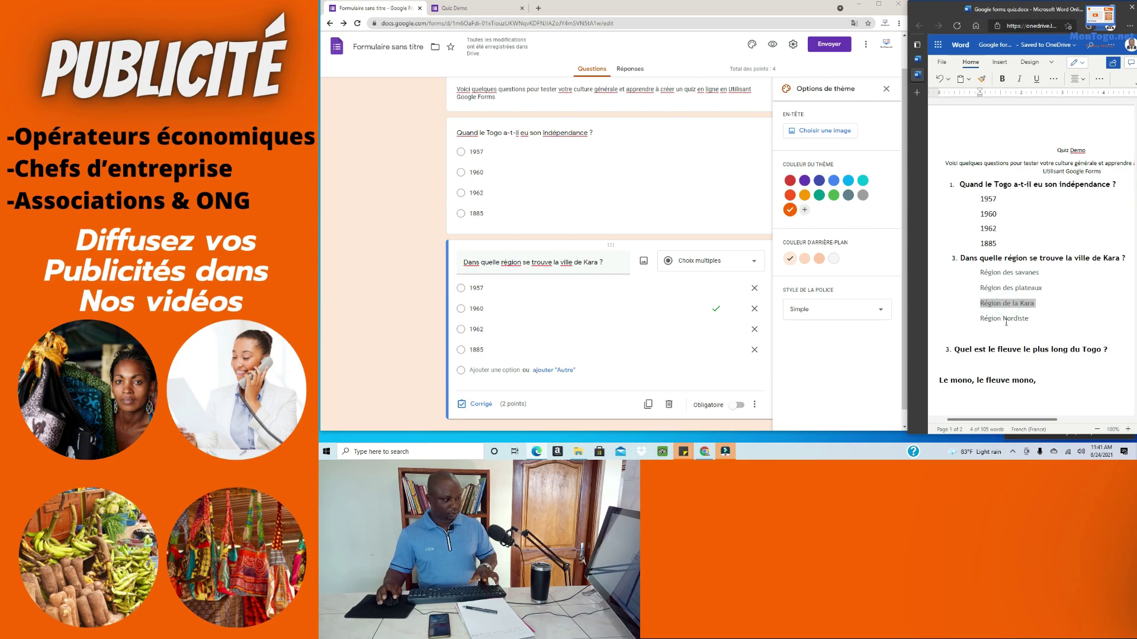
click(1011, 320)
triple_click(1012, 320)
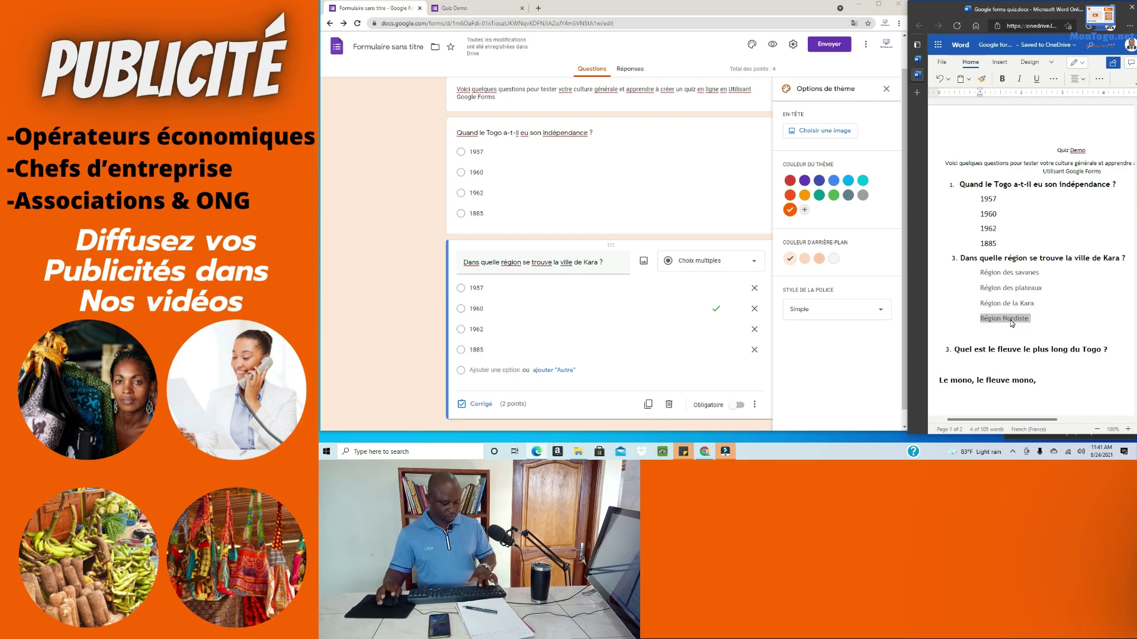
double_click(483, 286)
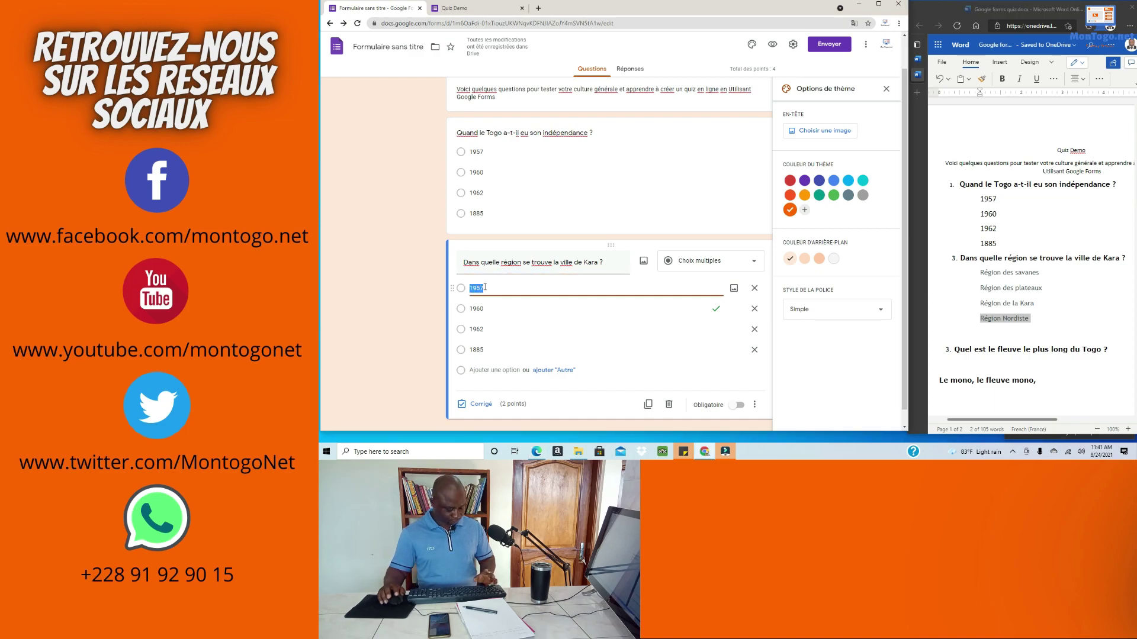
Step: Replace options 1957 and 1960 with Région des savanes and Région des plateaux from clipboard history
key(super+v)
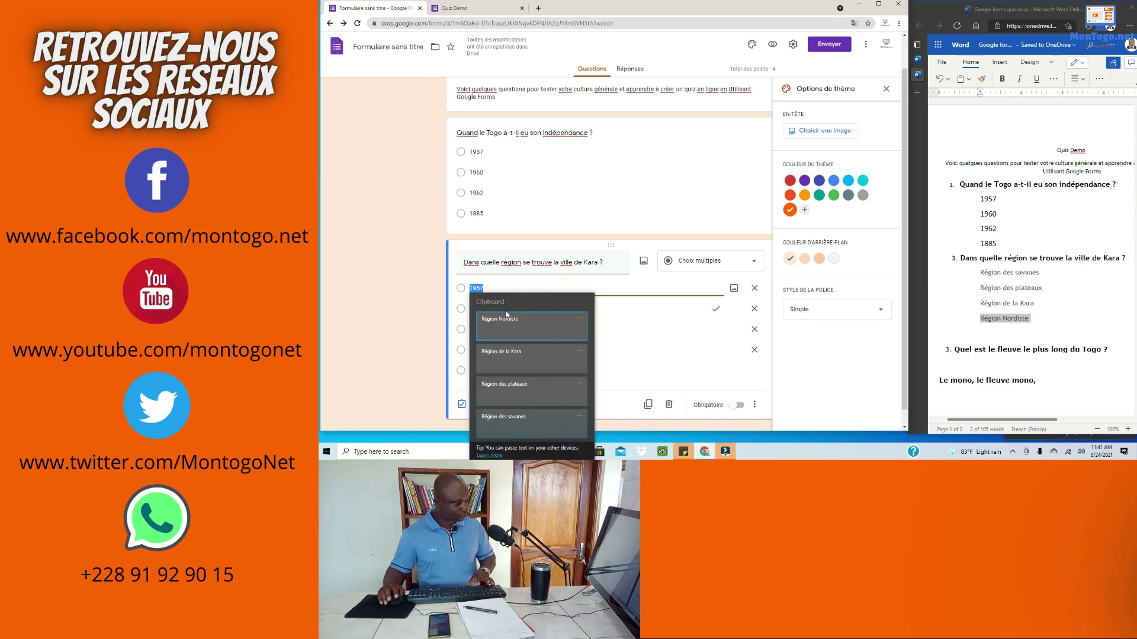
scroll(529, 410, down, 1)
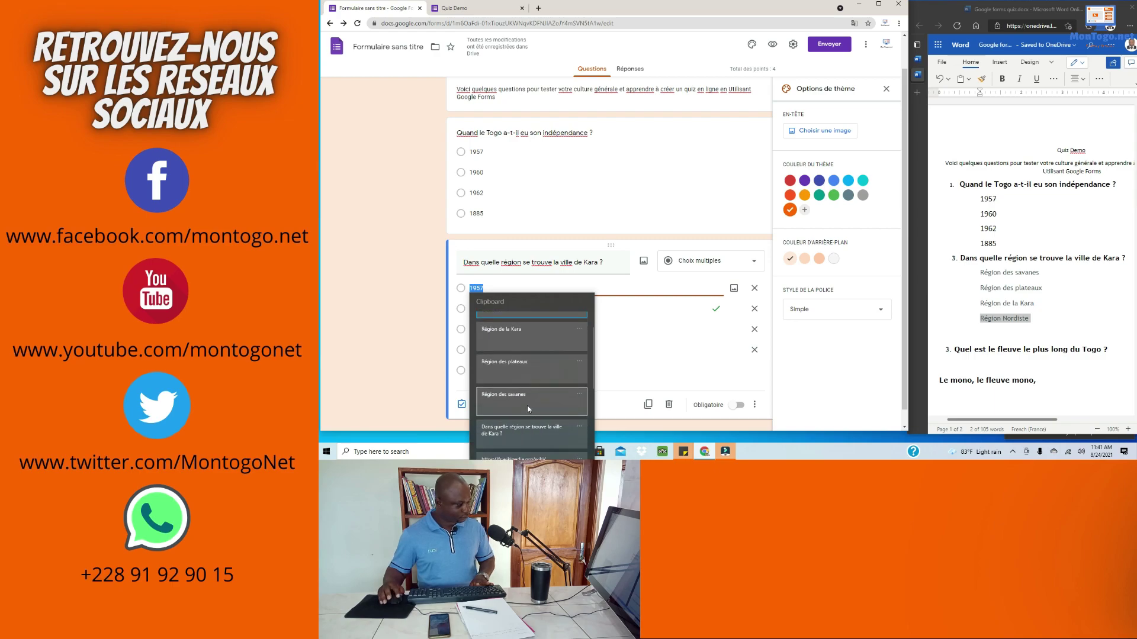
click(524, 403)
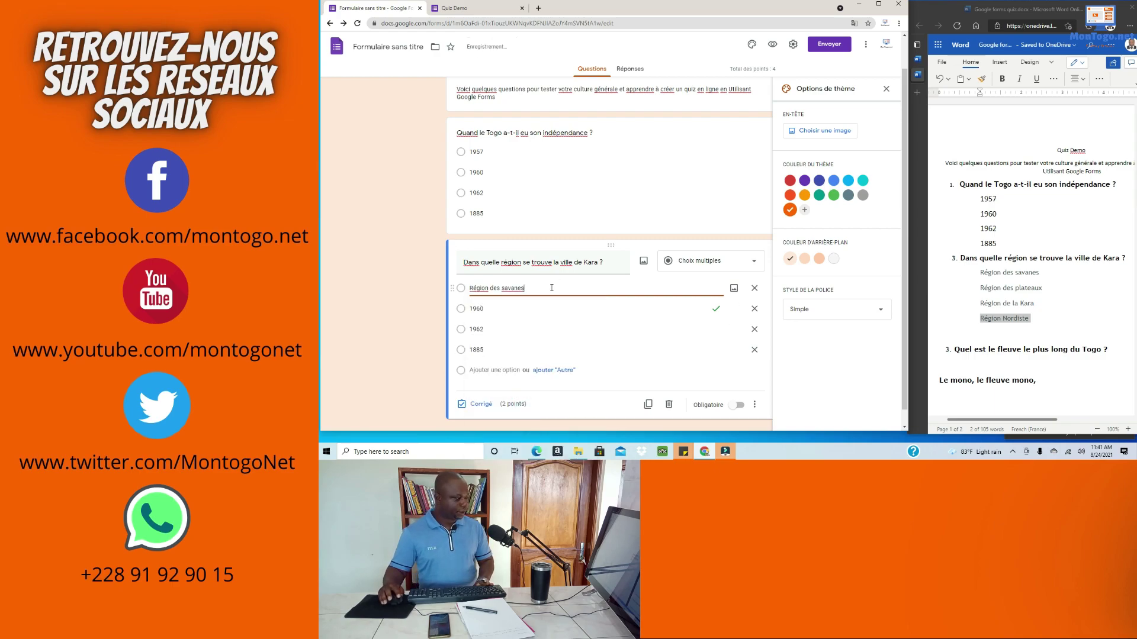
click(482, 308)
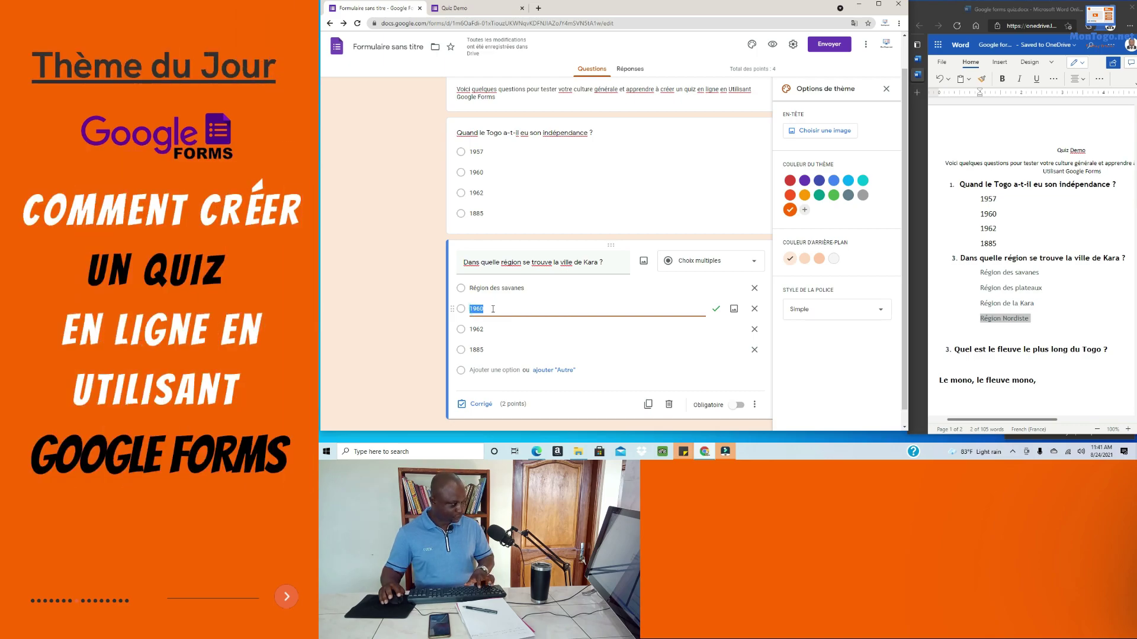
key(super+v)
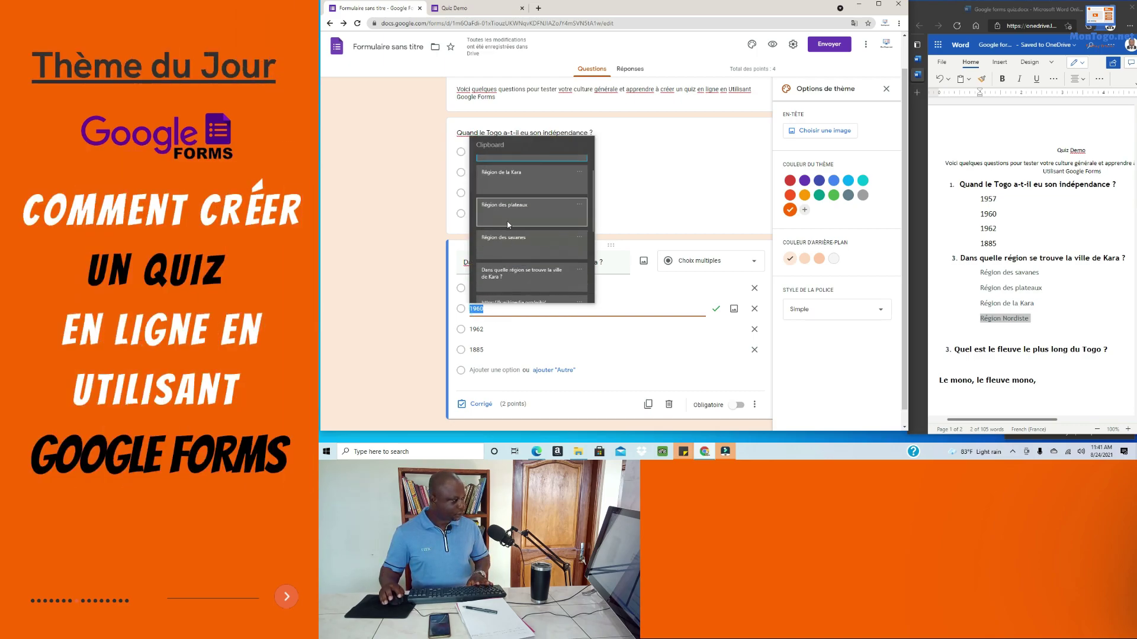
click(502, 216)
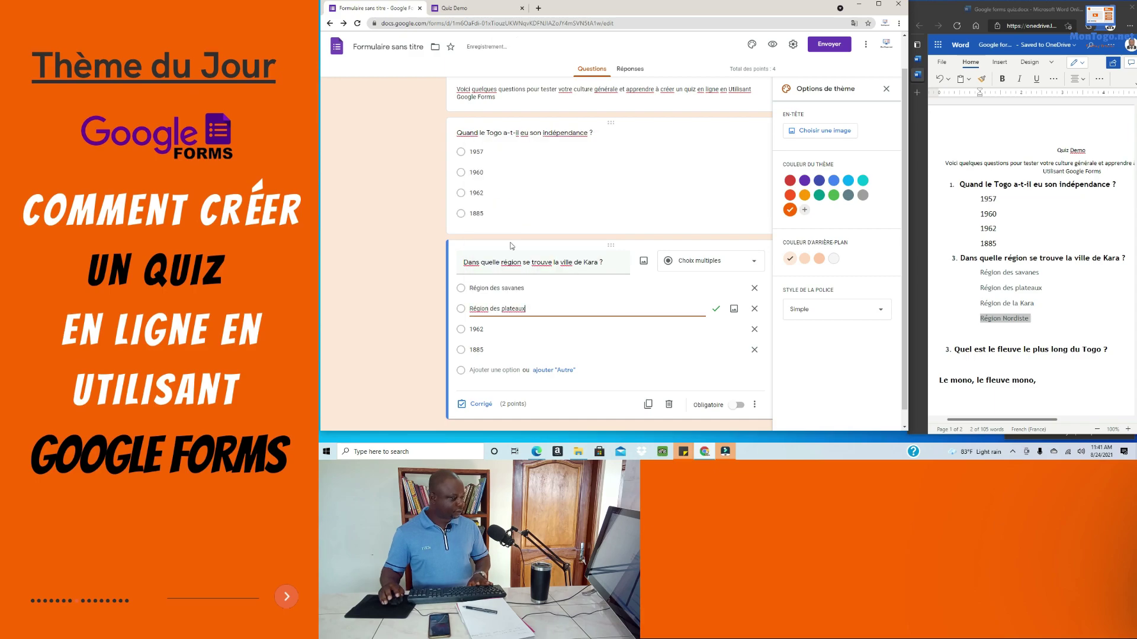
Step: Replace 1962 and 1885 with Région de la Kara and Région Nordiste, and make the question required
double_click(486, 330)
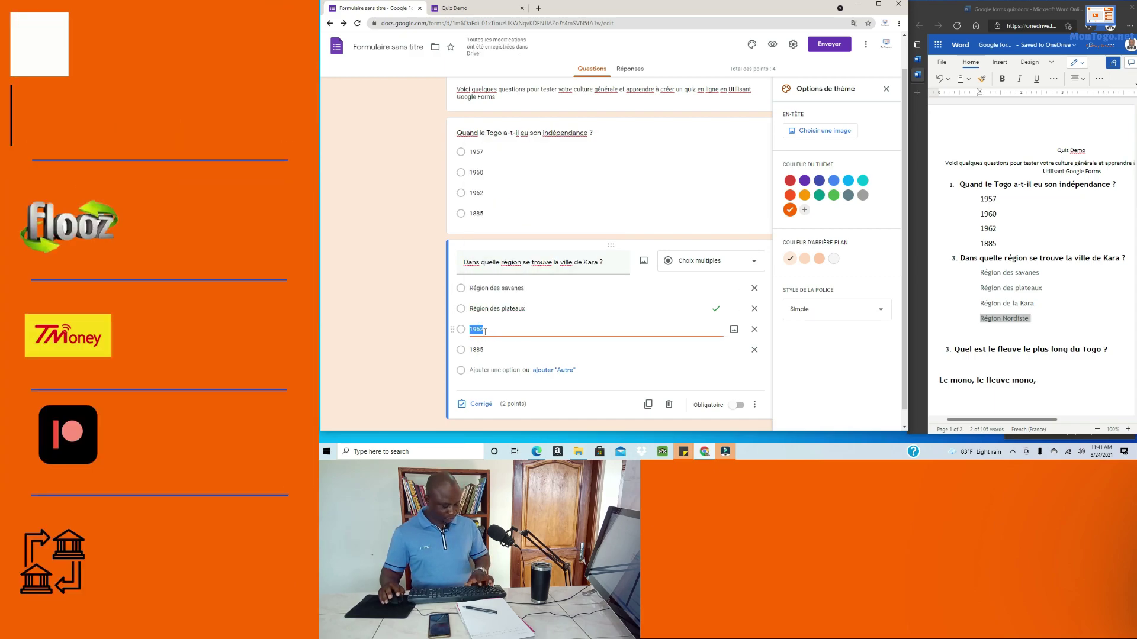
key(super+v)
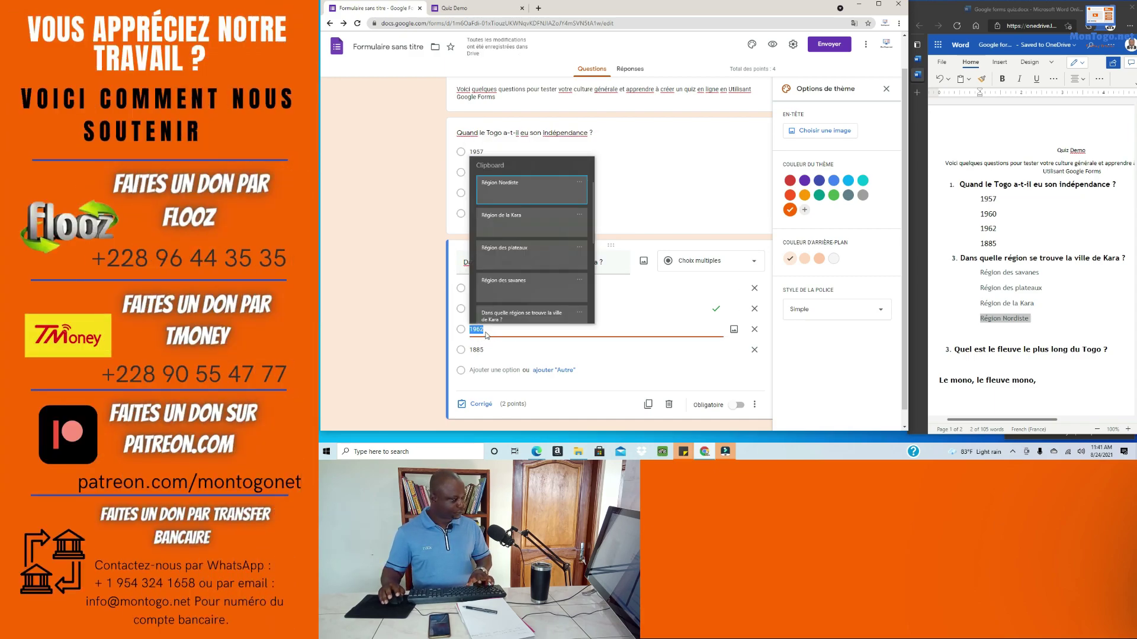
click(495, 223)
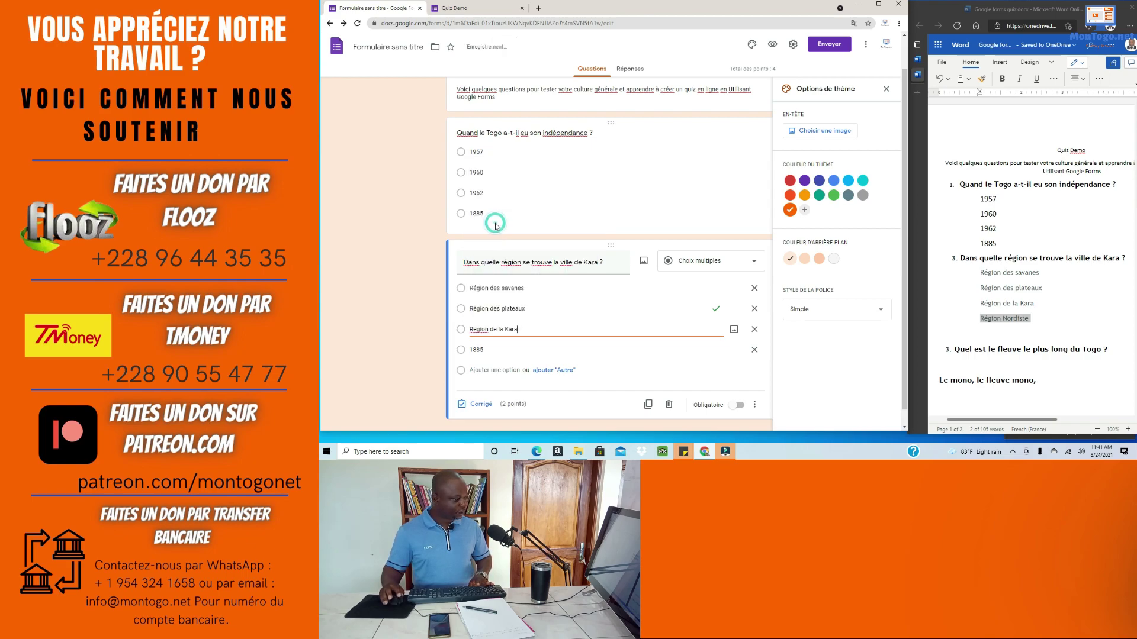
scroll(510, 314, down, 1)
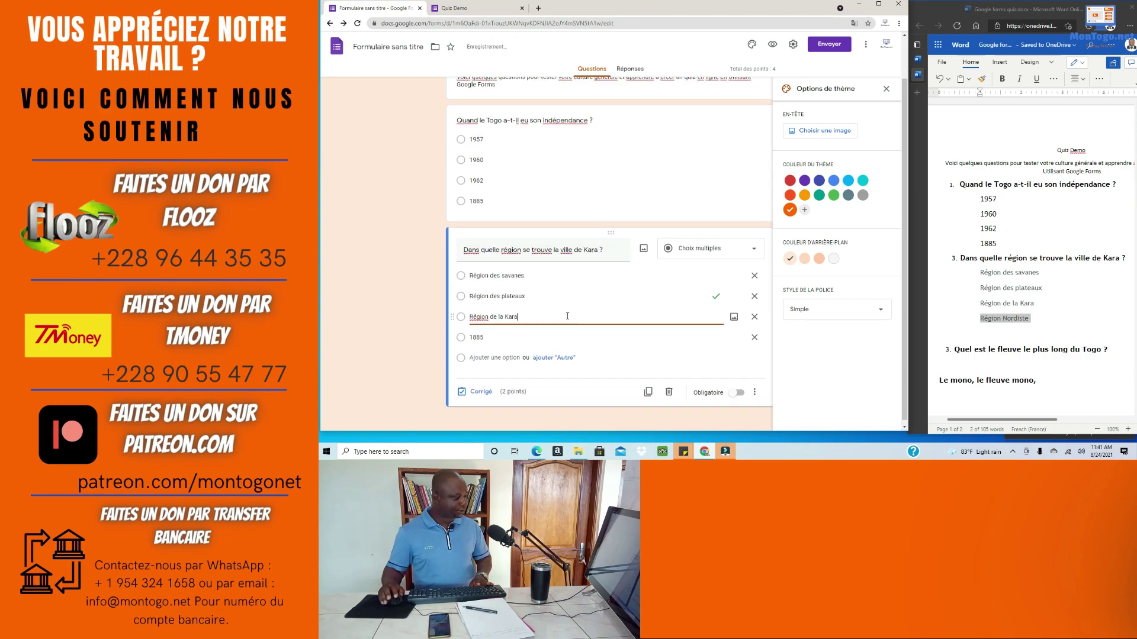
double_click(474, 336)
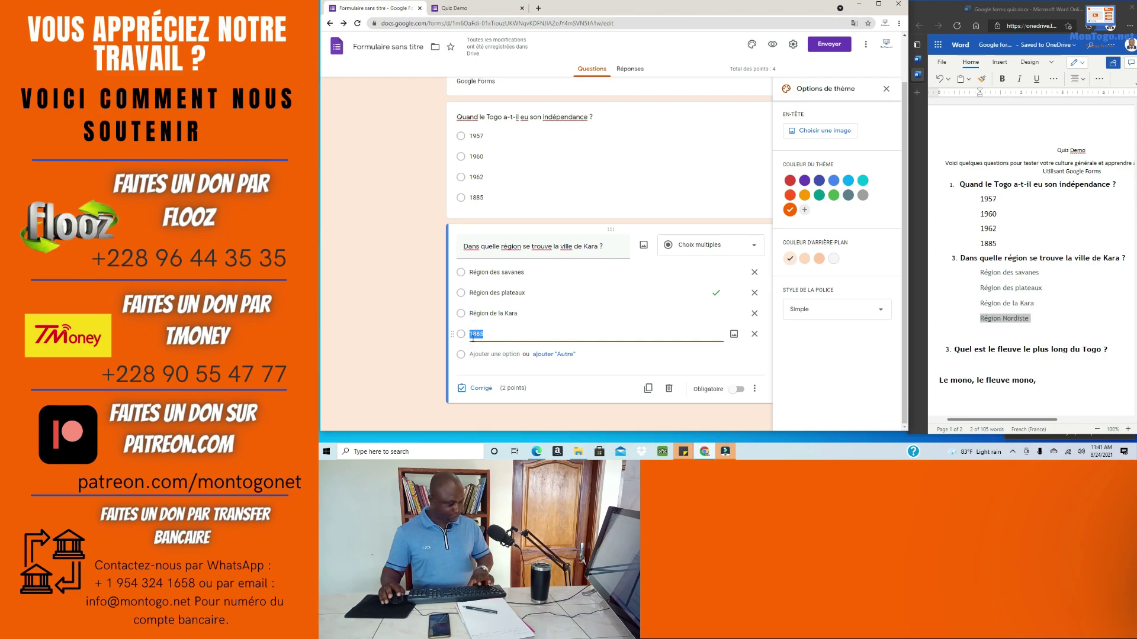
key(super+v)
click(549, 190)
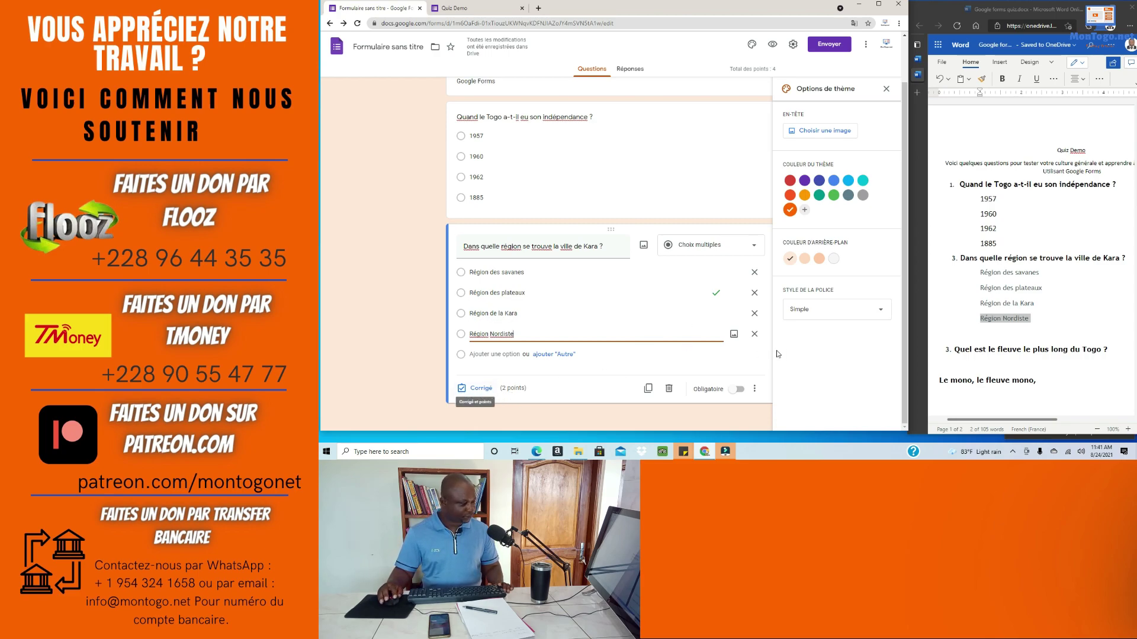
click(738, 389)
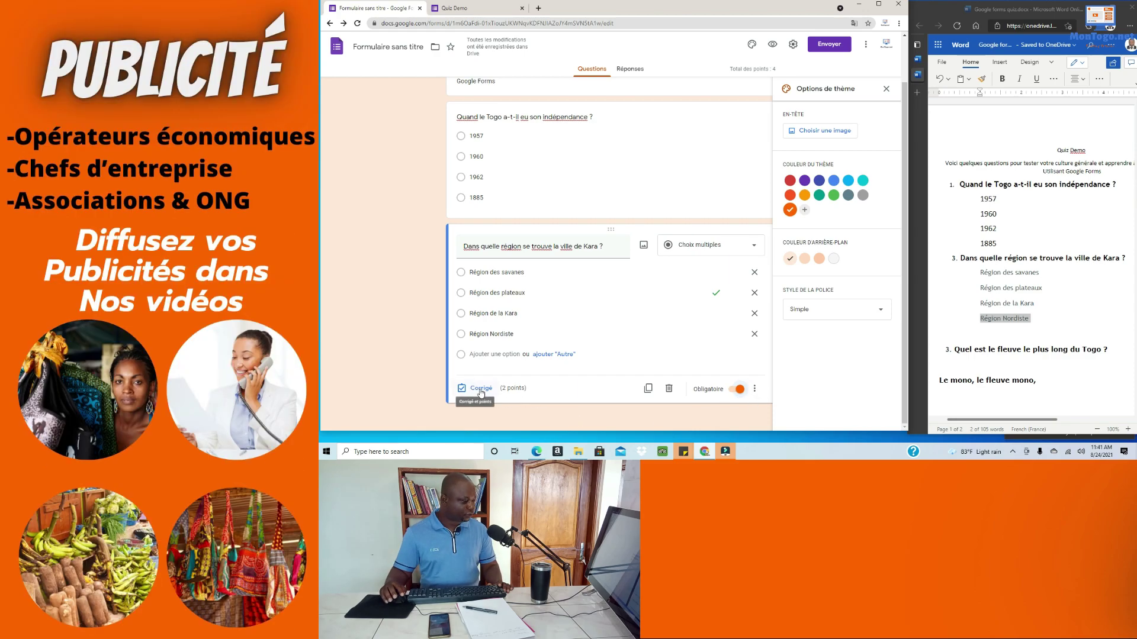
click(481, 388)
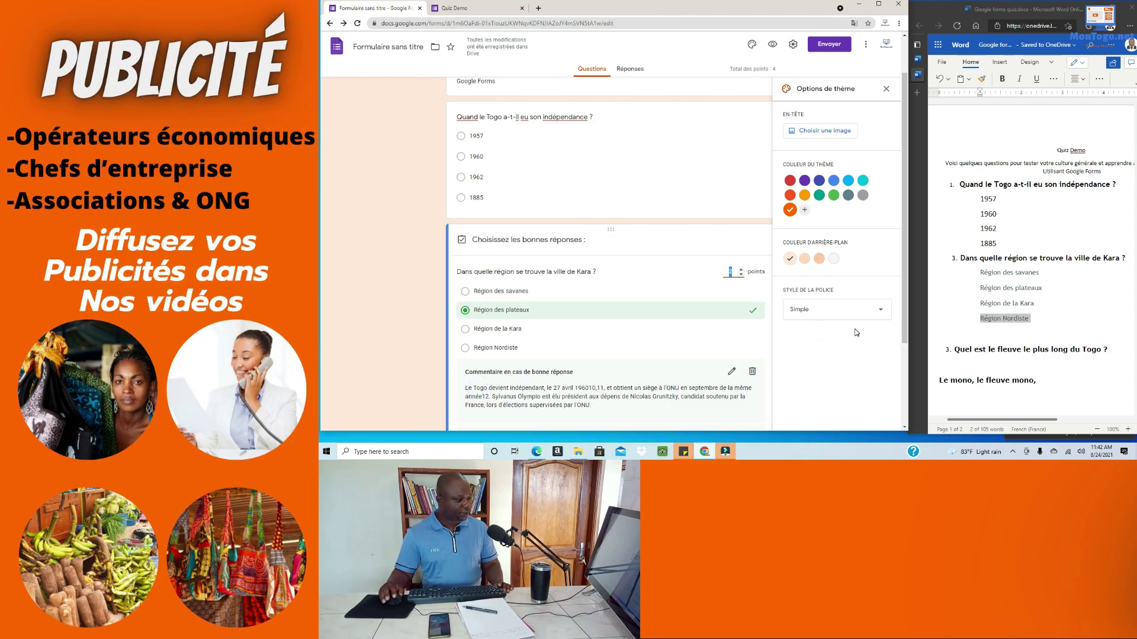
Step: Give the Kara question 2 points with Région de la Kara as the only correct answer
scroll(856, 333, down, 1)
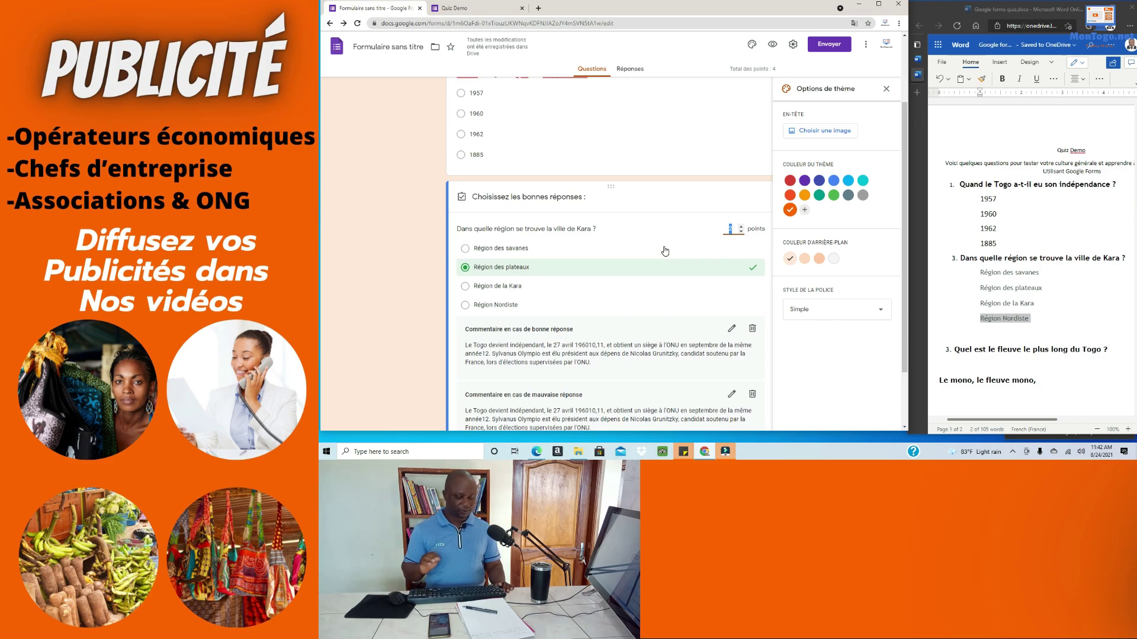
text(2)
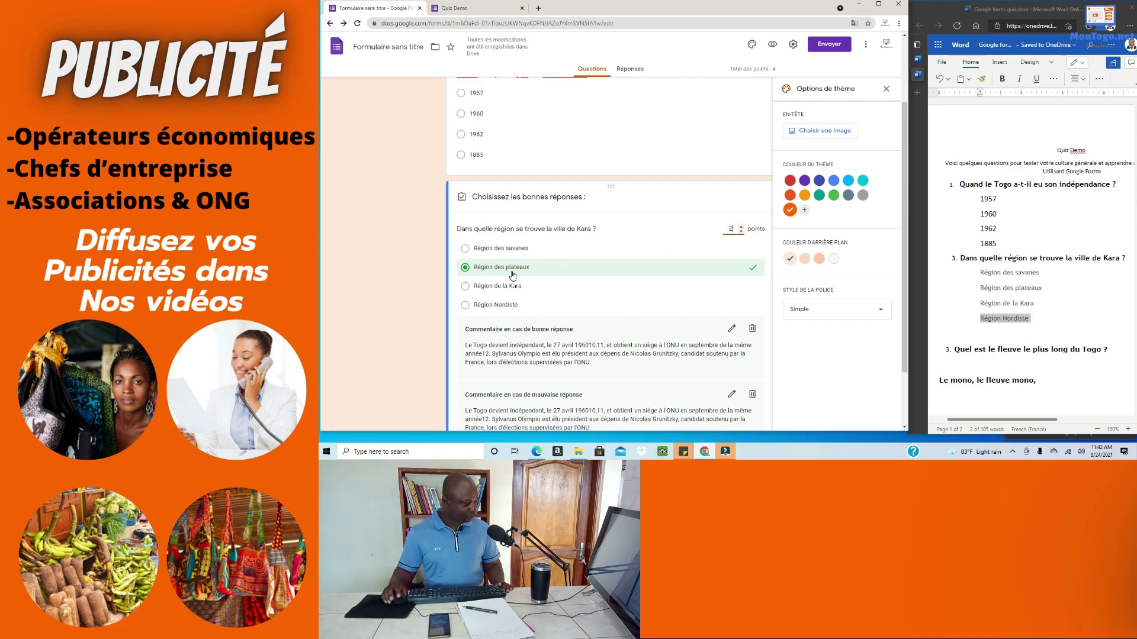
scroll(486, 269, down, 1)
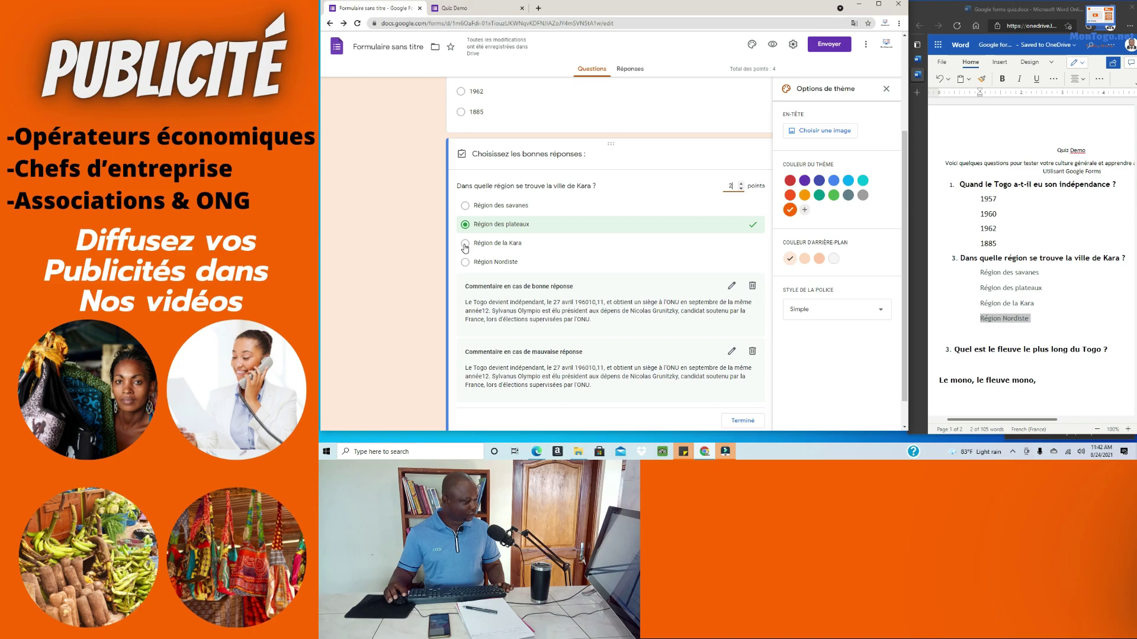
click(465, 245)
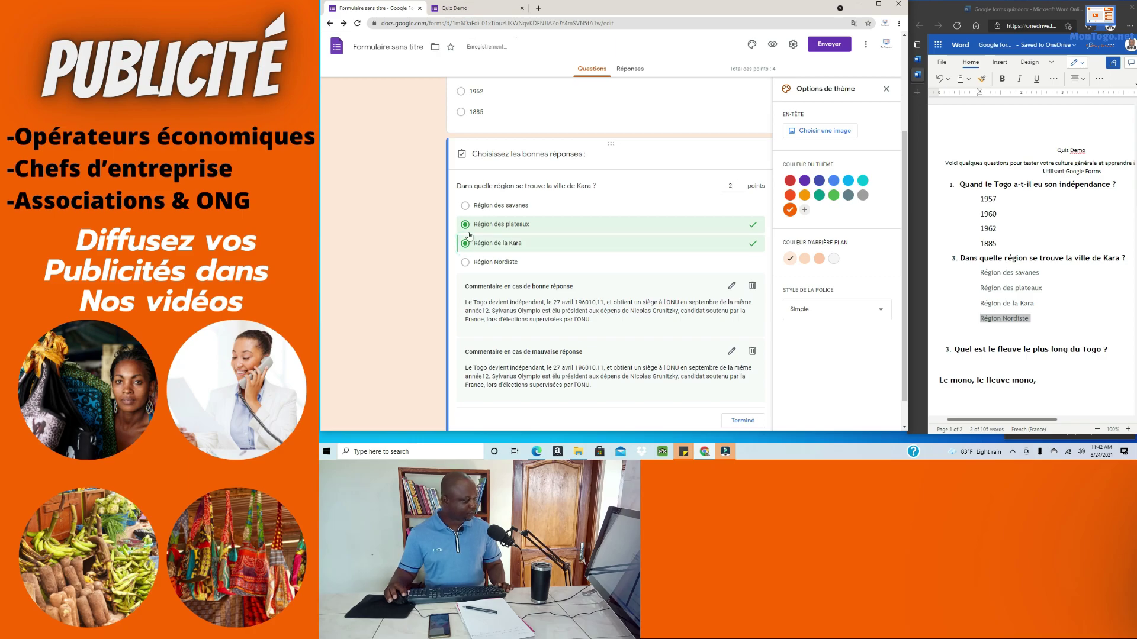
click(466, 226)
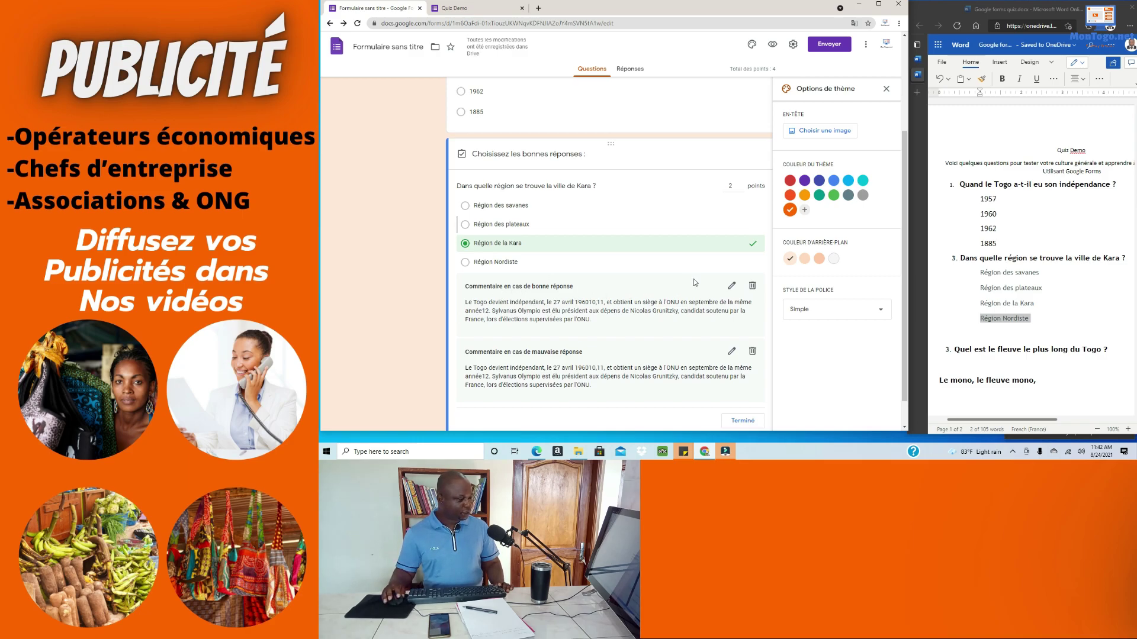
click(733, 287)
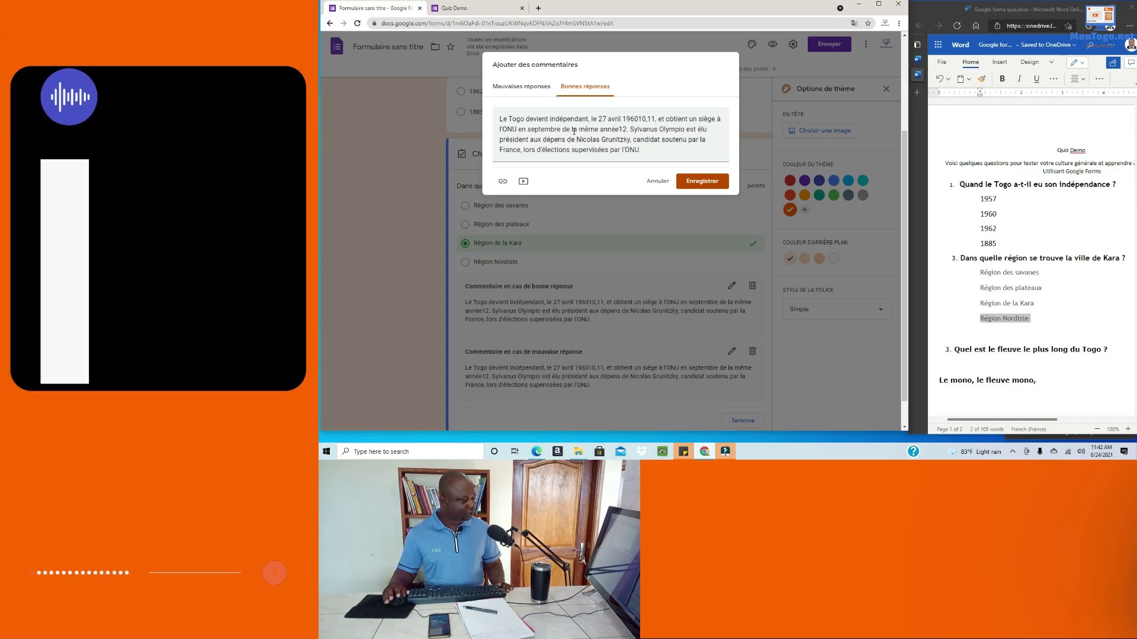
Step: Delete the copied independence text from the Kara question's wrong-answer feedback
click(521, 86)
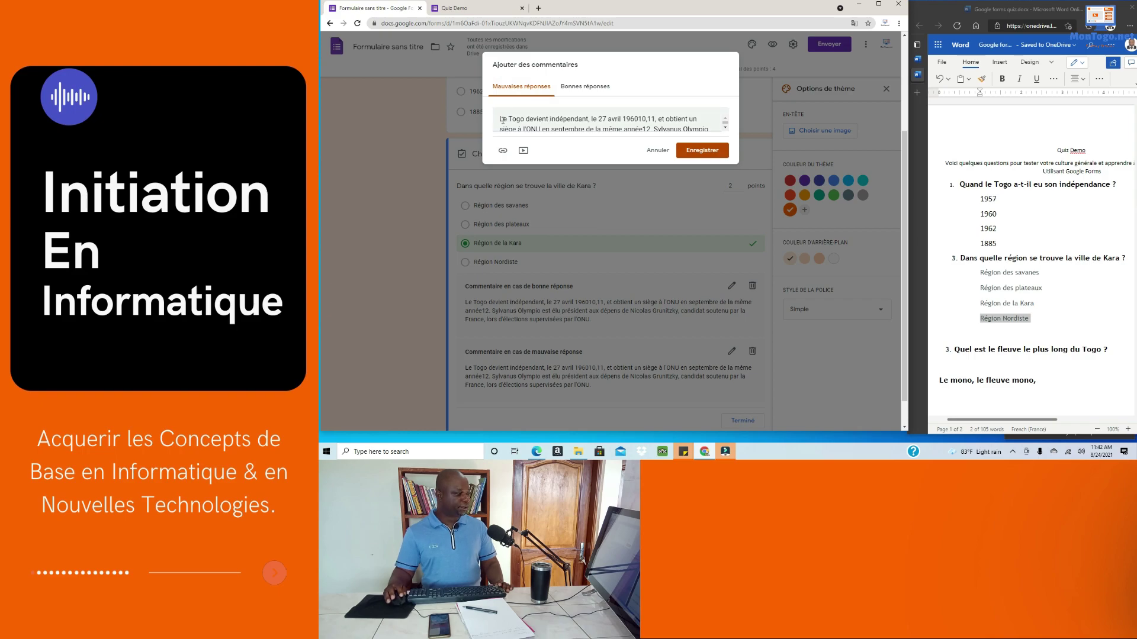
drag(500, 119, 684, 134)
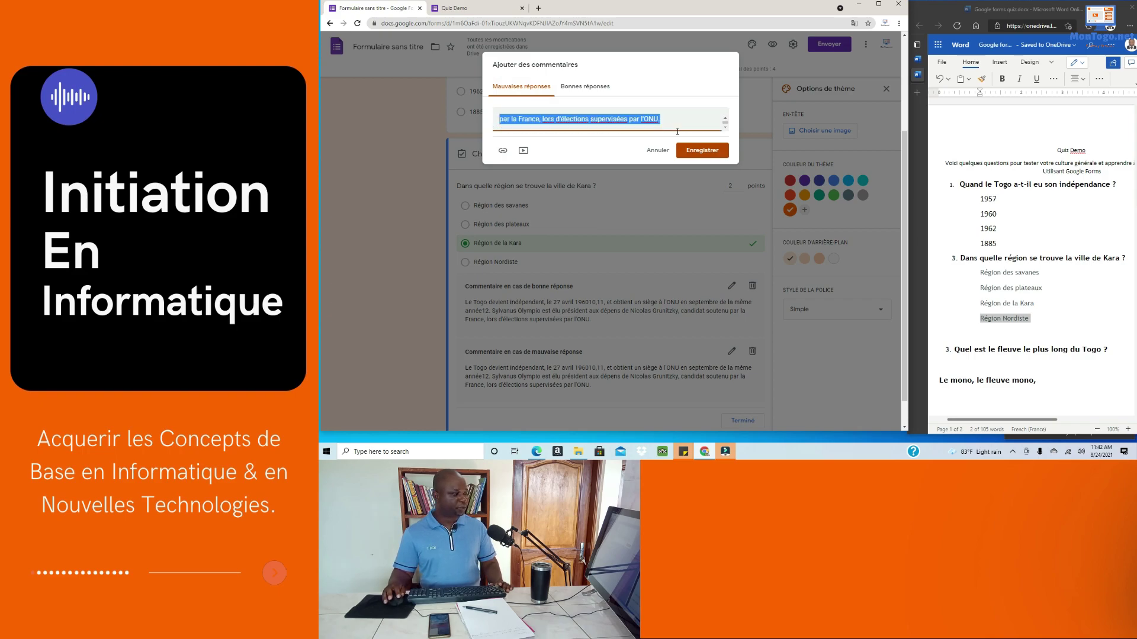
key(BackSpace)
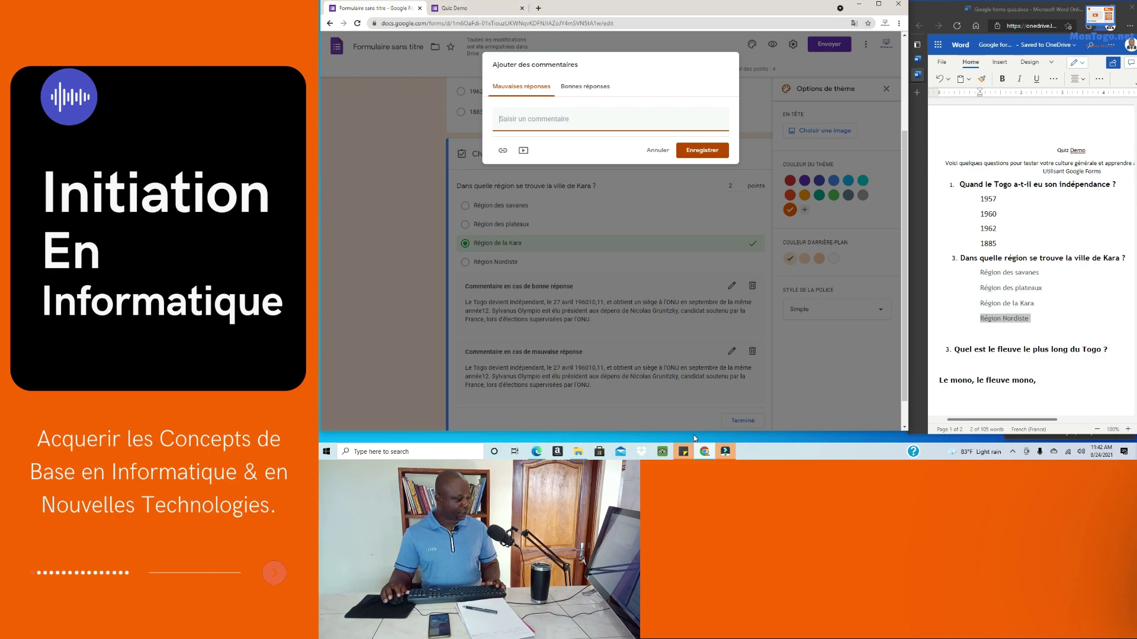
click(539, 8)
Step: Search Google for 'regions administratives du Togo'
click(550, 243)
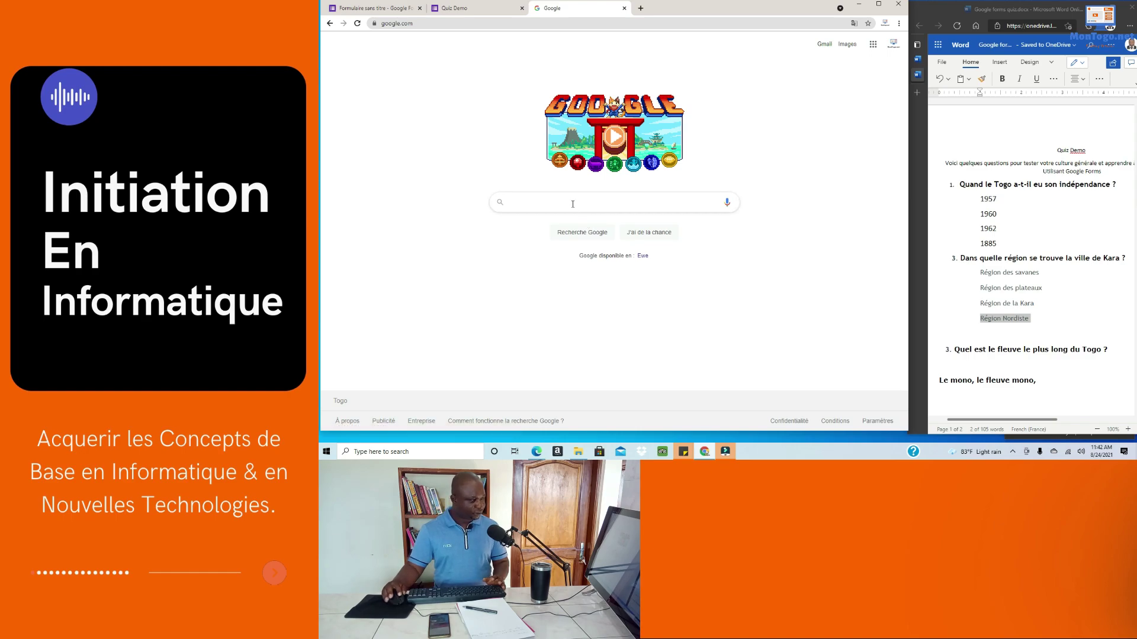
click(542, 202)
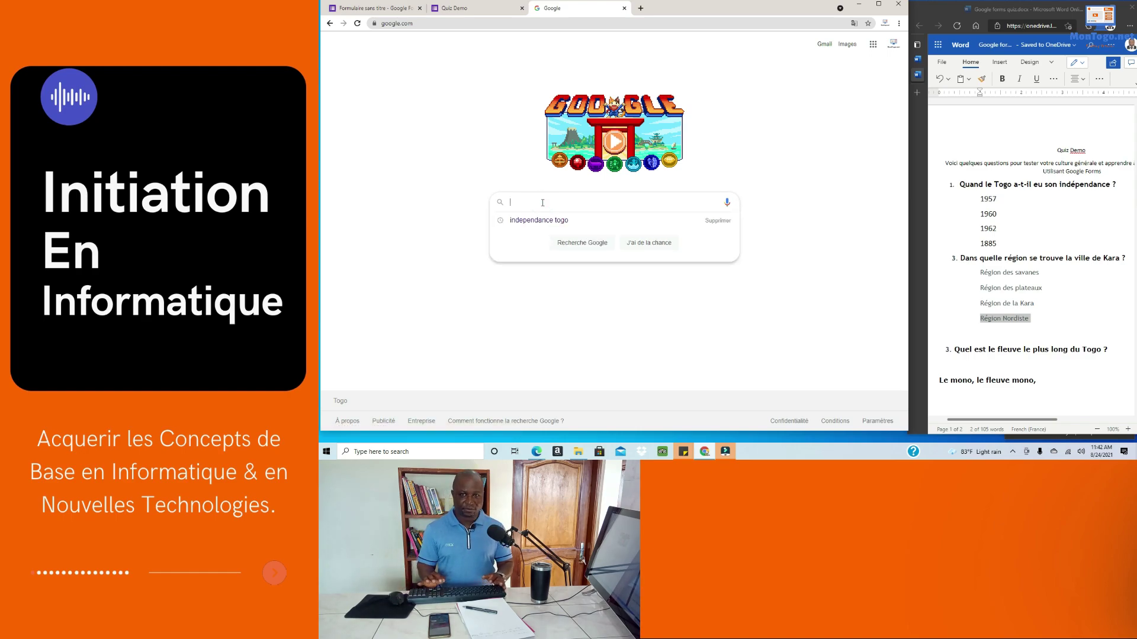
text(re)
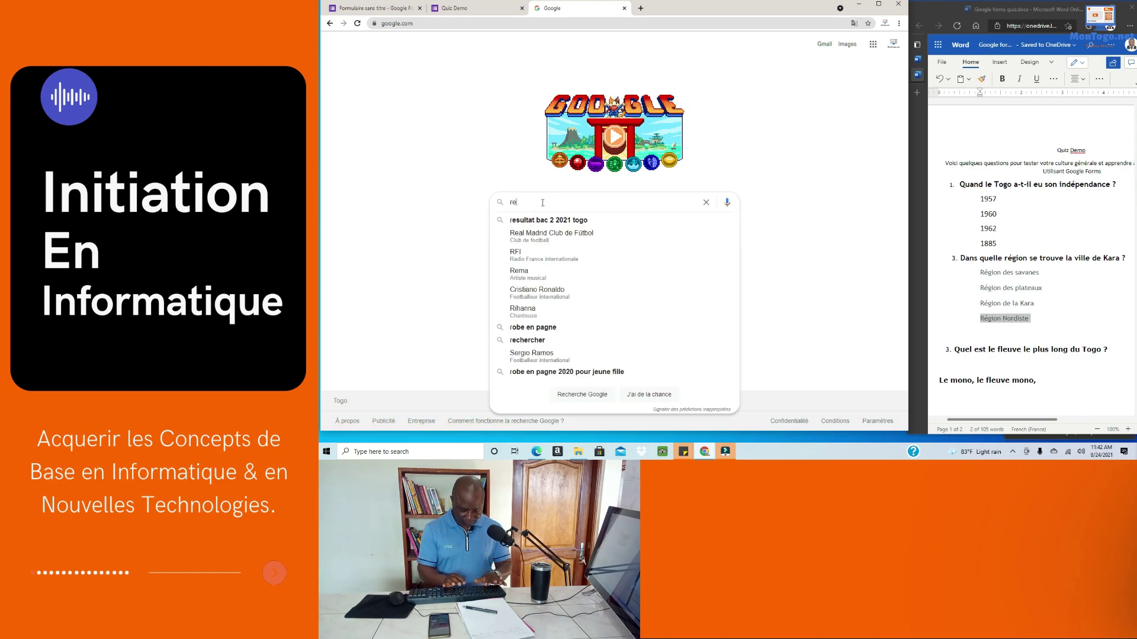
text(gion)
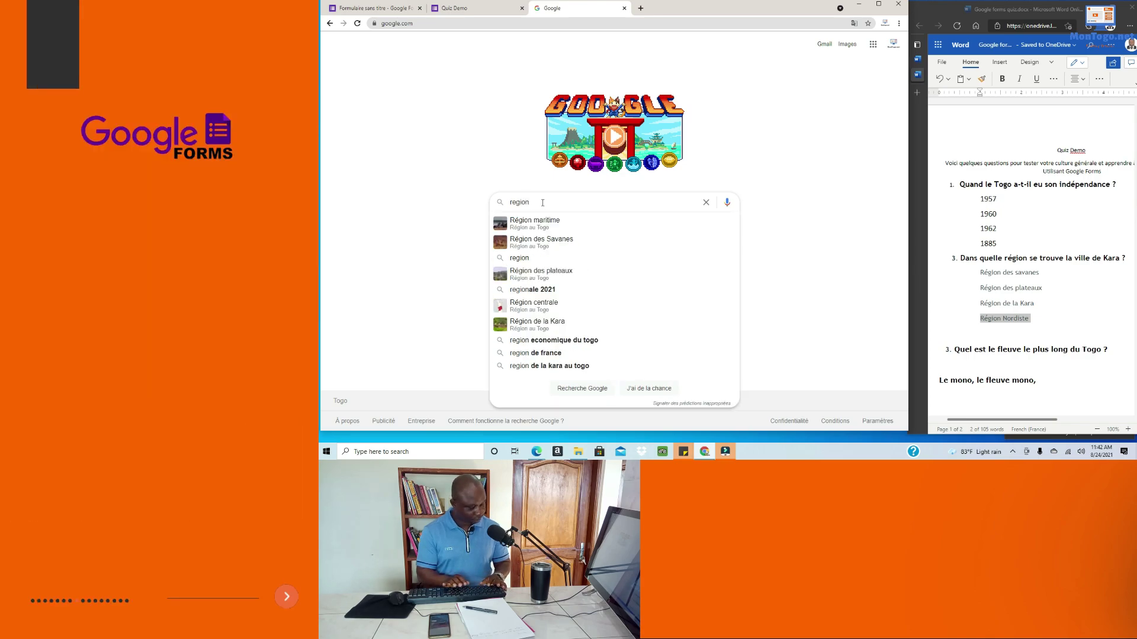
text(s adm)
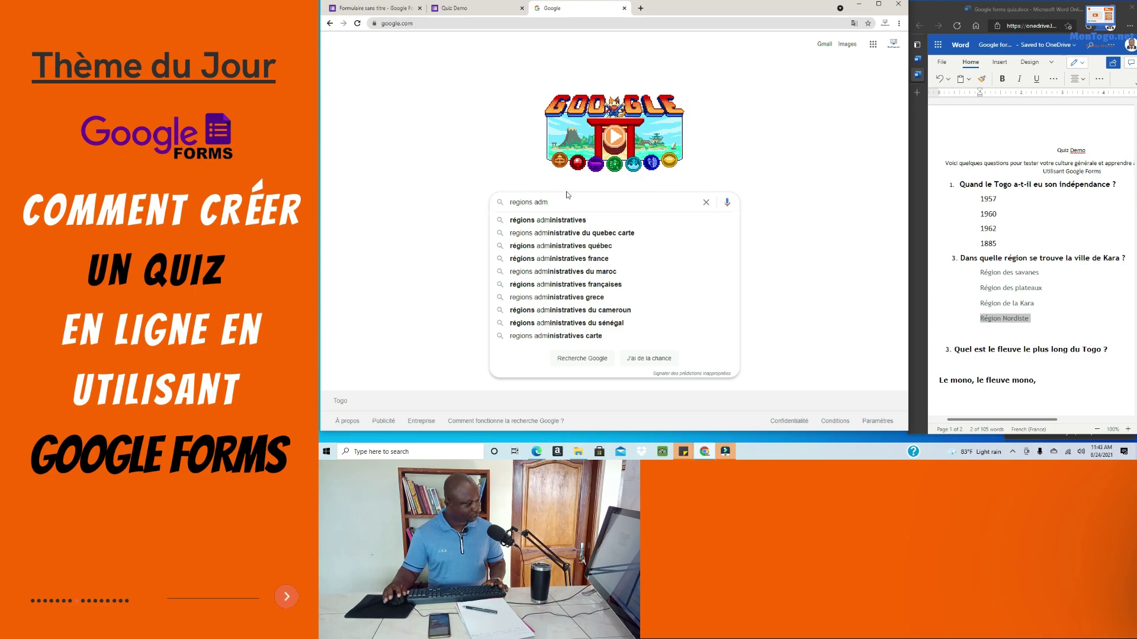
text(in)
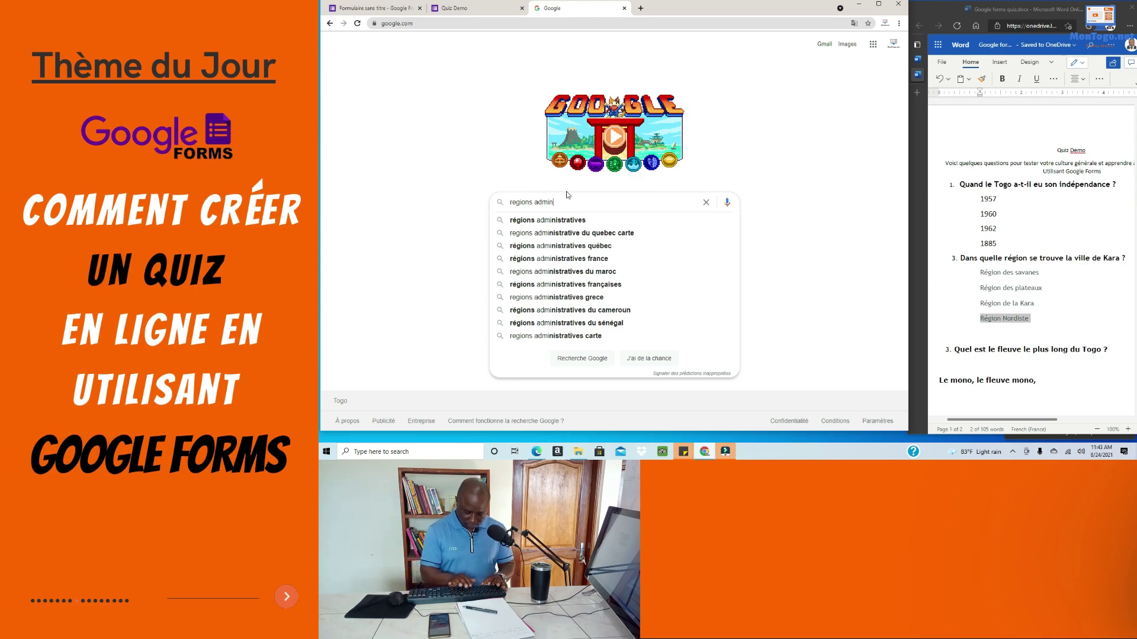
text(istrati)
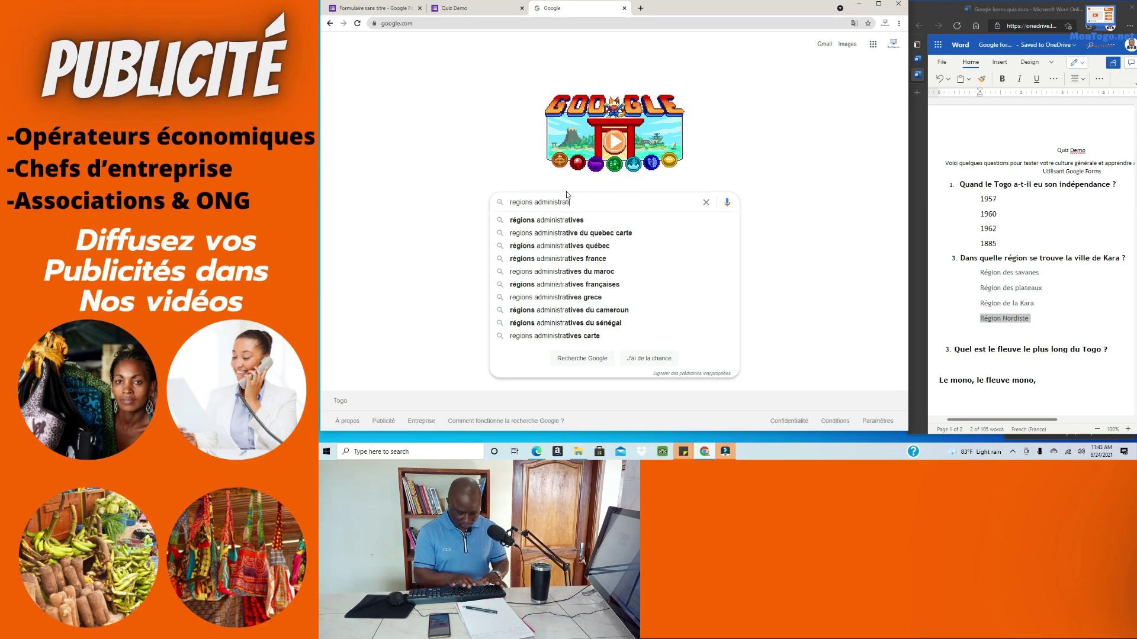
text(ves du Tog)
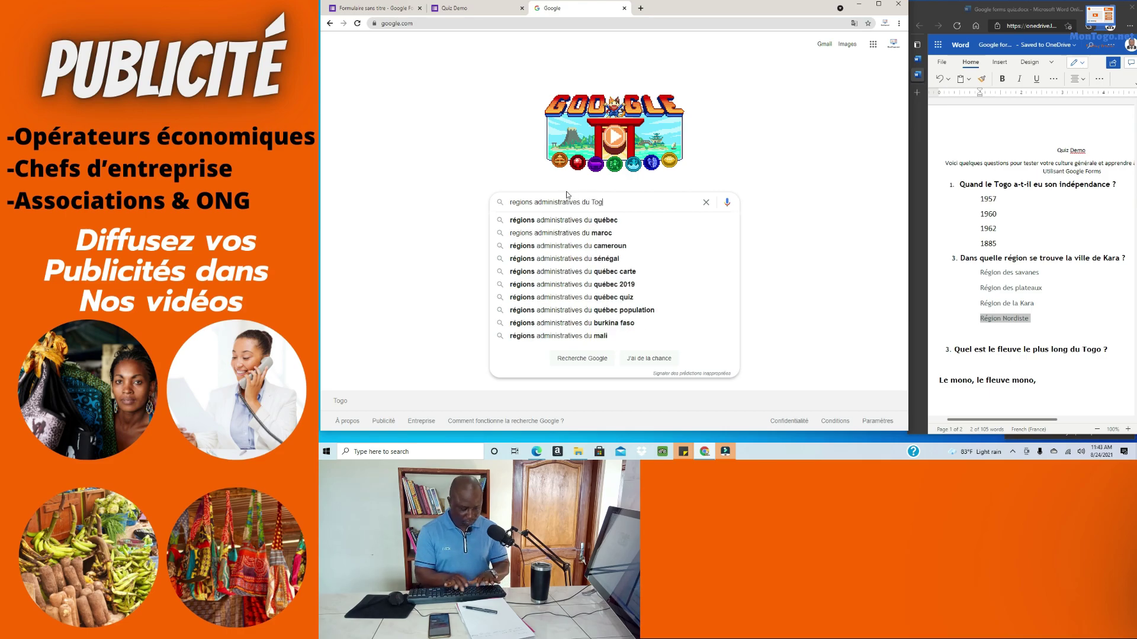
text(o)
key(Return)
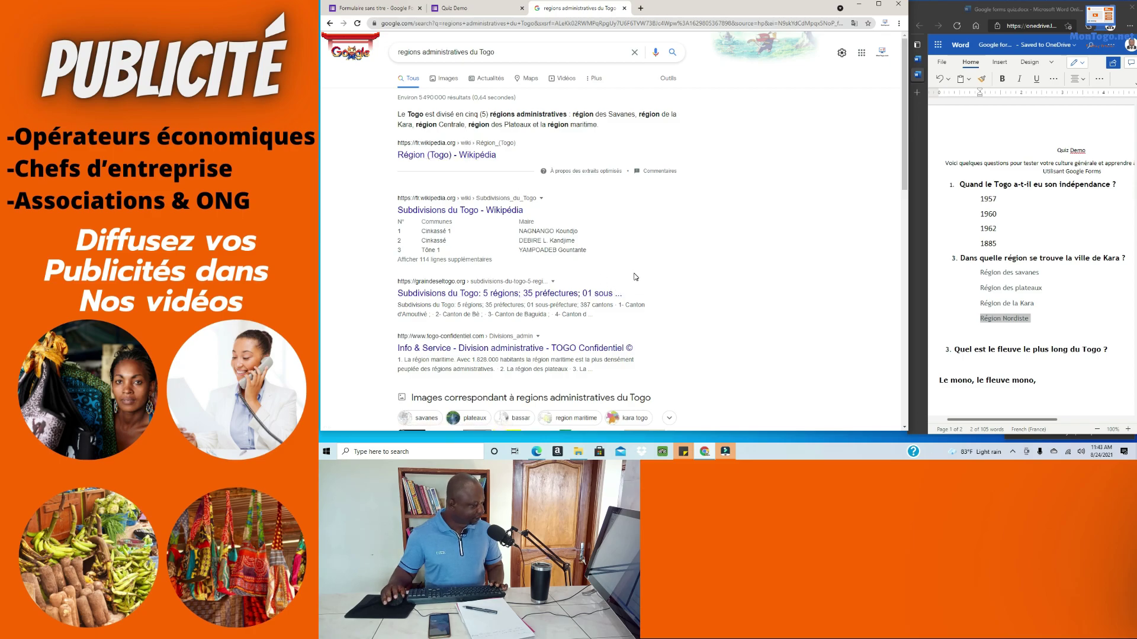
Step: Open the Région (Togo) Wikipedia article in a new tab and copy its intro sentence on the five regions
right_click(463, 159)
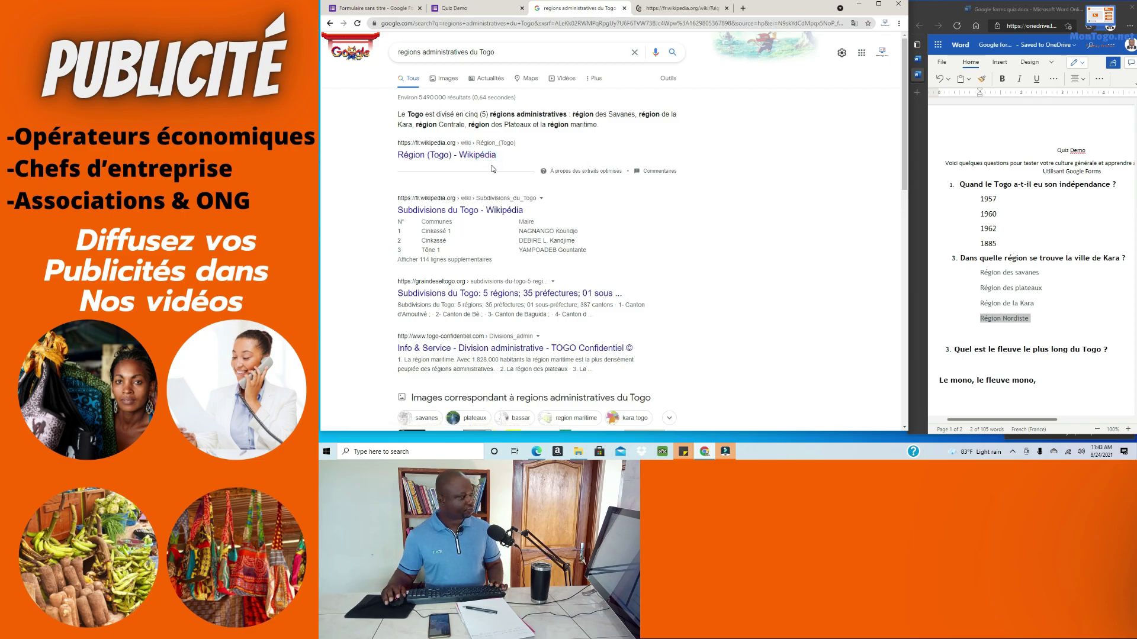
click(689, 10)
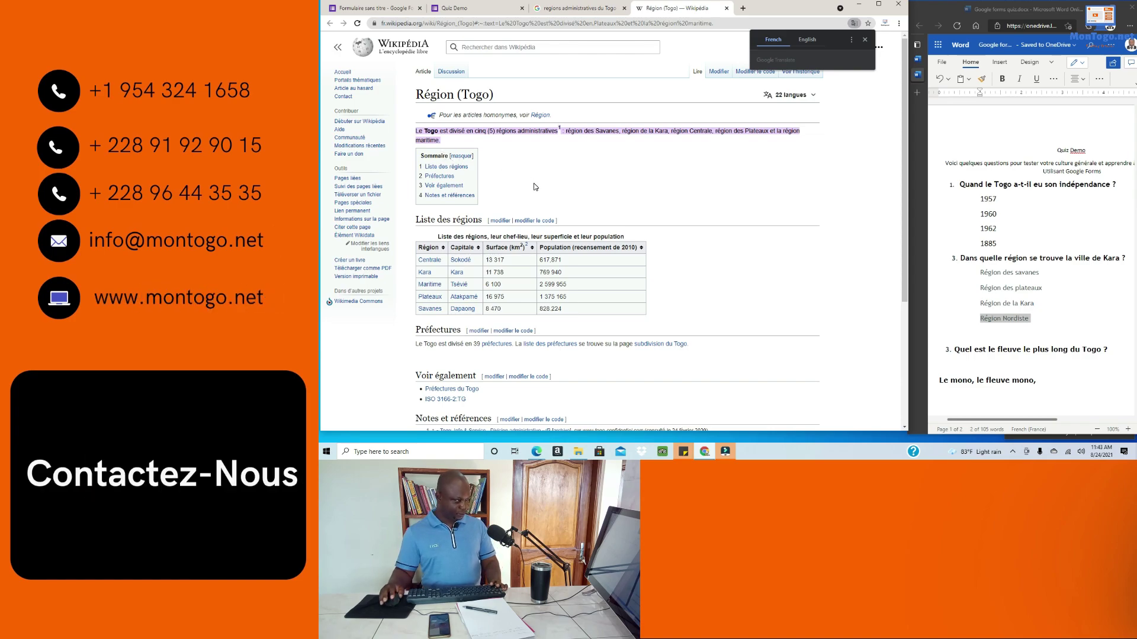
click(589, 178)
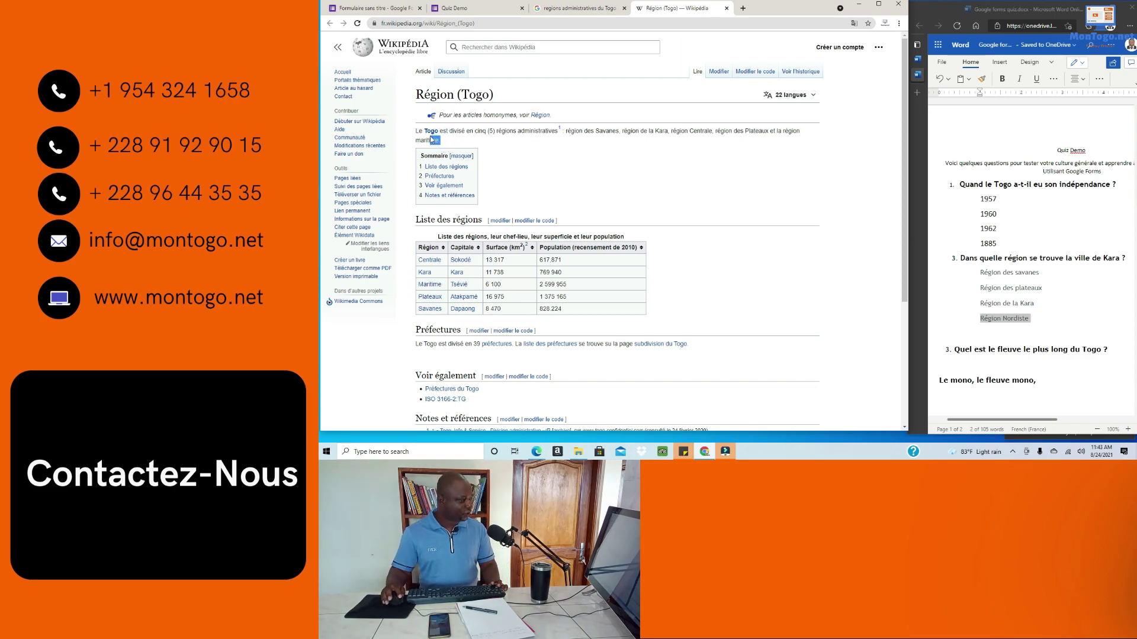
drag(444, 142, 417, 131)
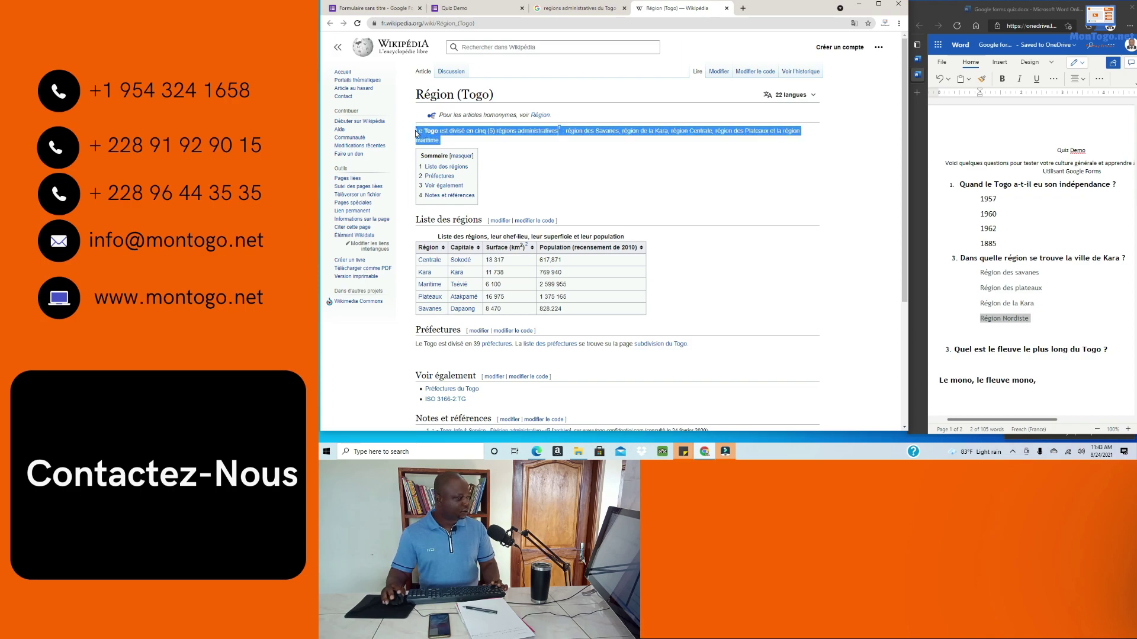
right_click(419, 131)
click(436, 137)
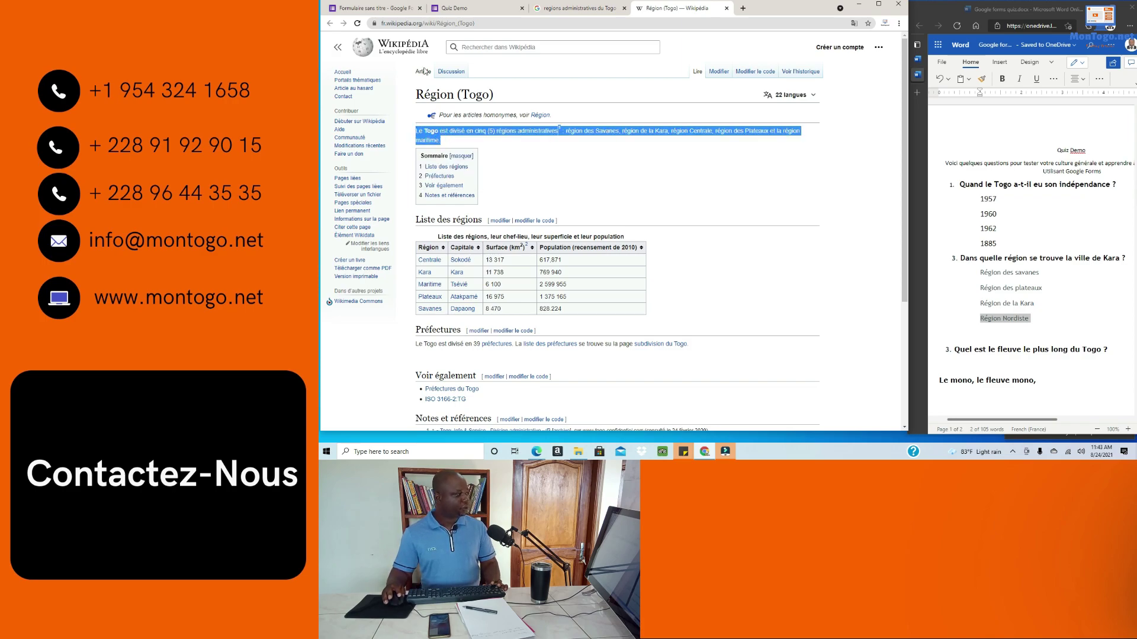
click(440, 9)
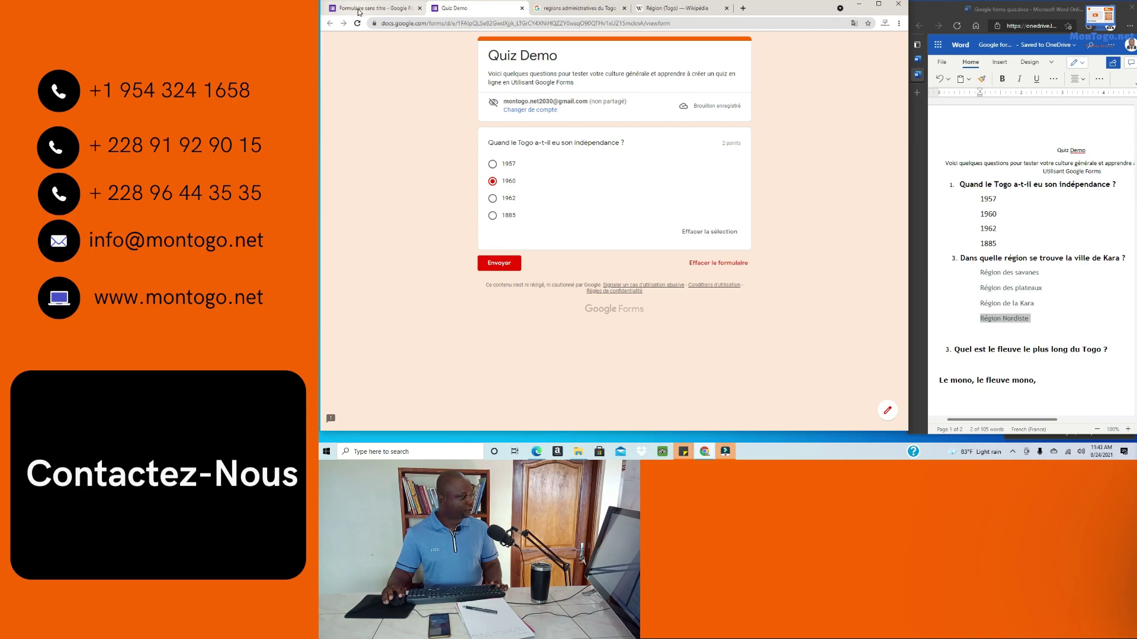
Step: Paste the five-regions sentence into both the wrong-answer and correct-answer feedback
click(358, 9)
click(522, 116)
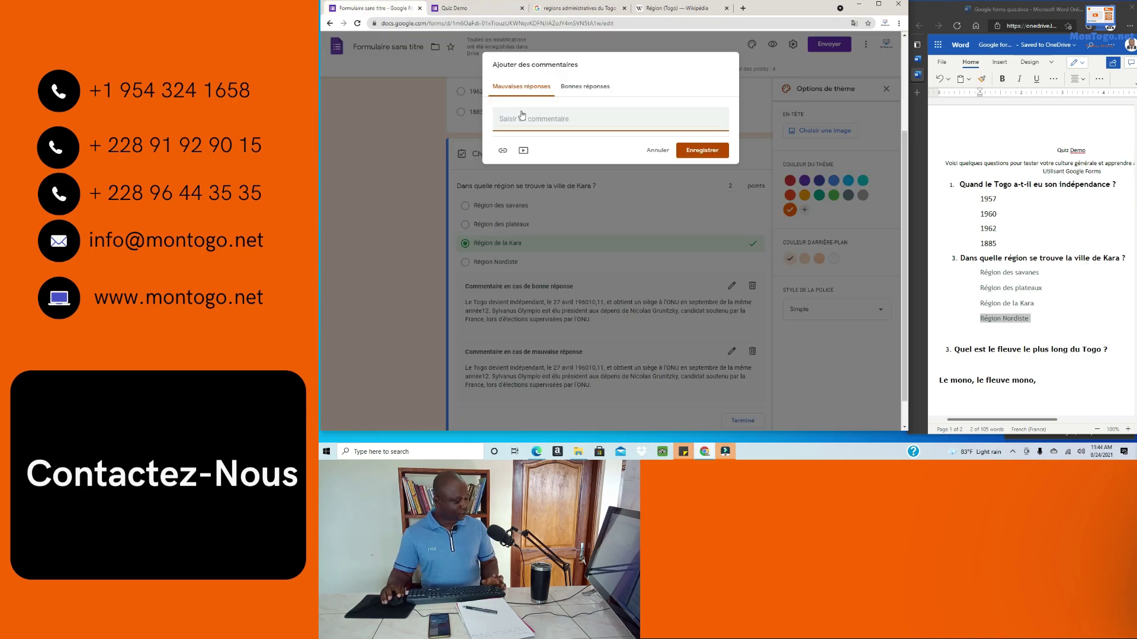
key(ctrl+v)
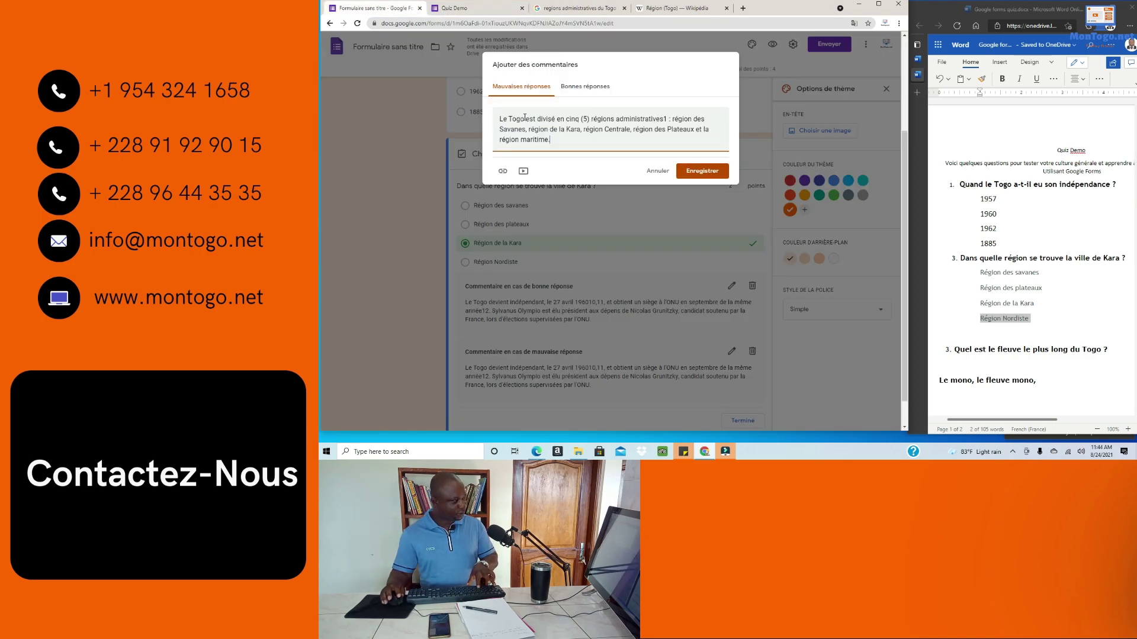
click(580, 87)
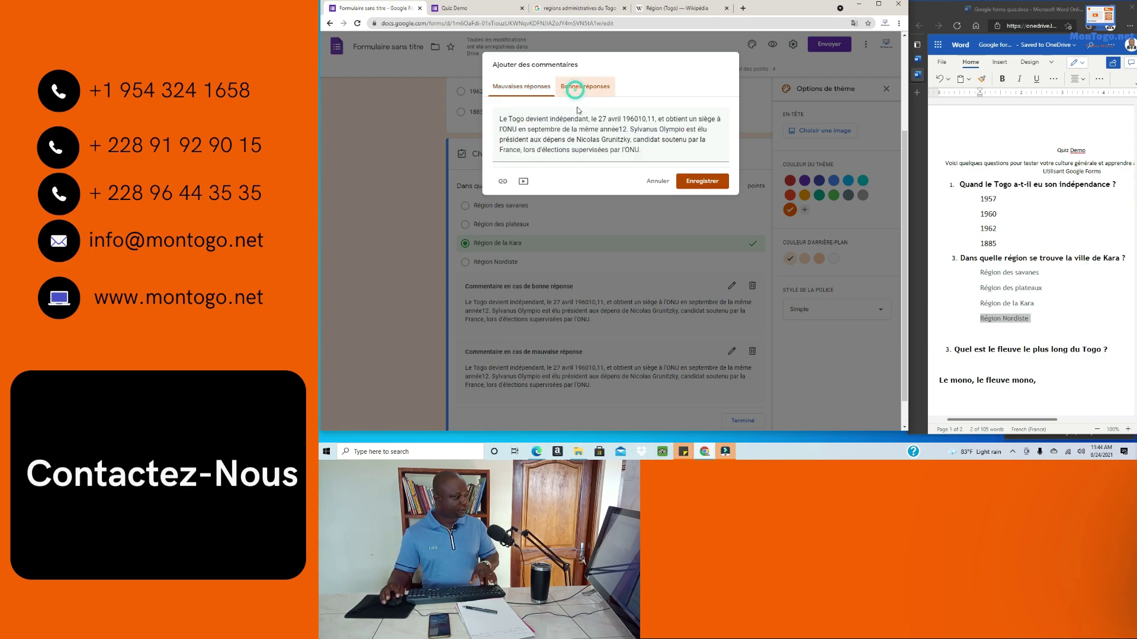
key(ctrl+a)
key(ctrl+v)
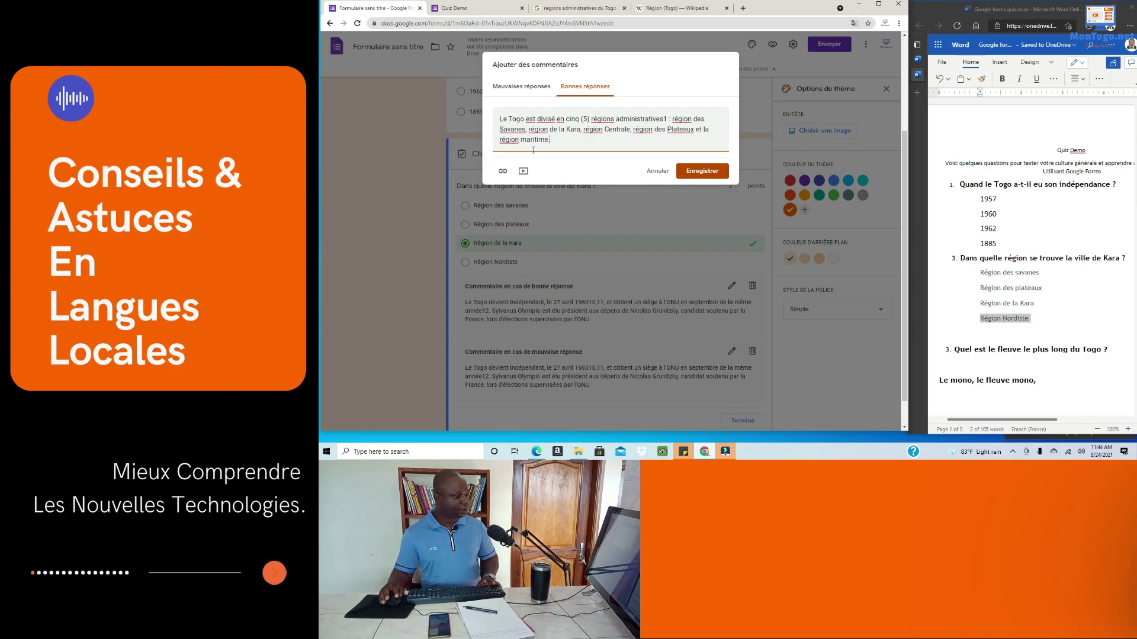
Step: Link the Wikipedia Région (Togo) article URL in the correct-answer feedback
click(675, 8)
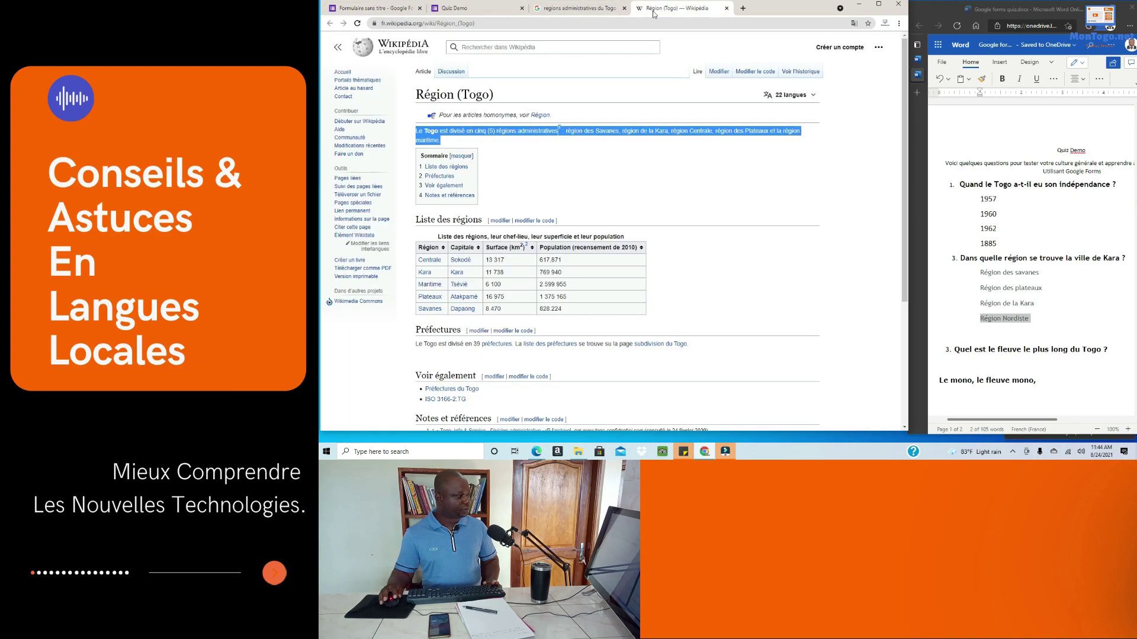
click(450, 23)
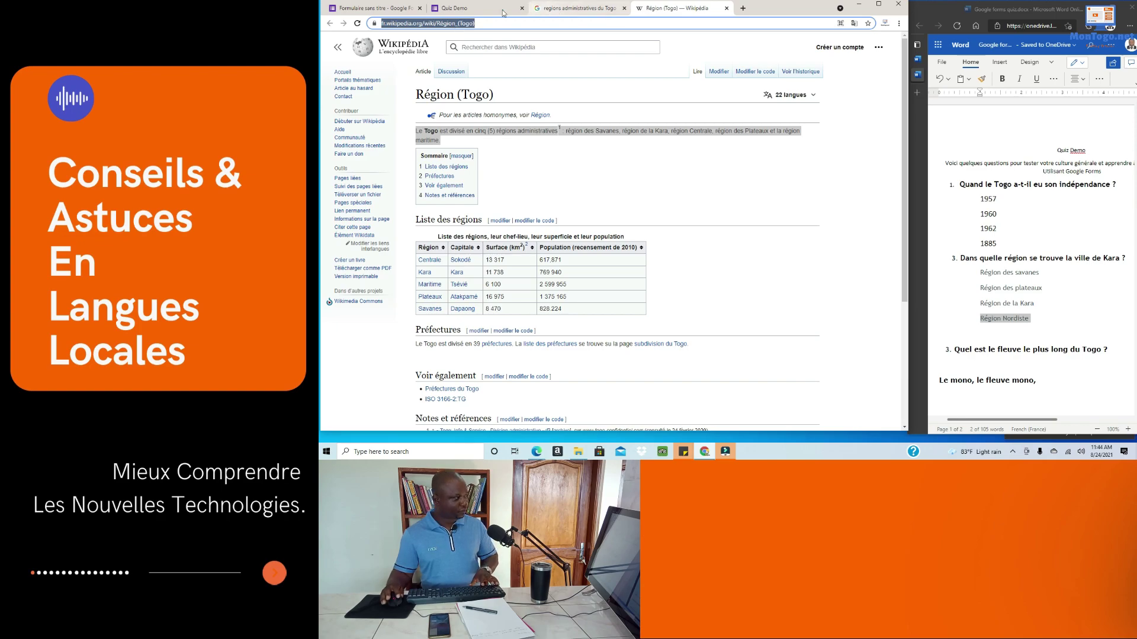
click(467, 8)
click(385, 11)
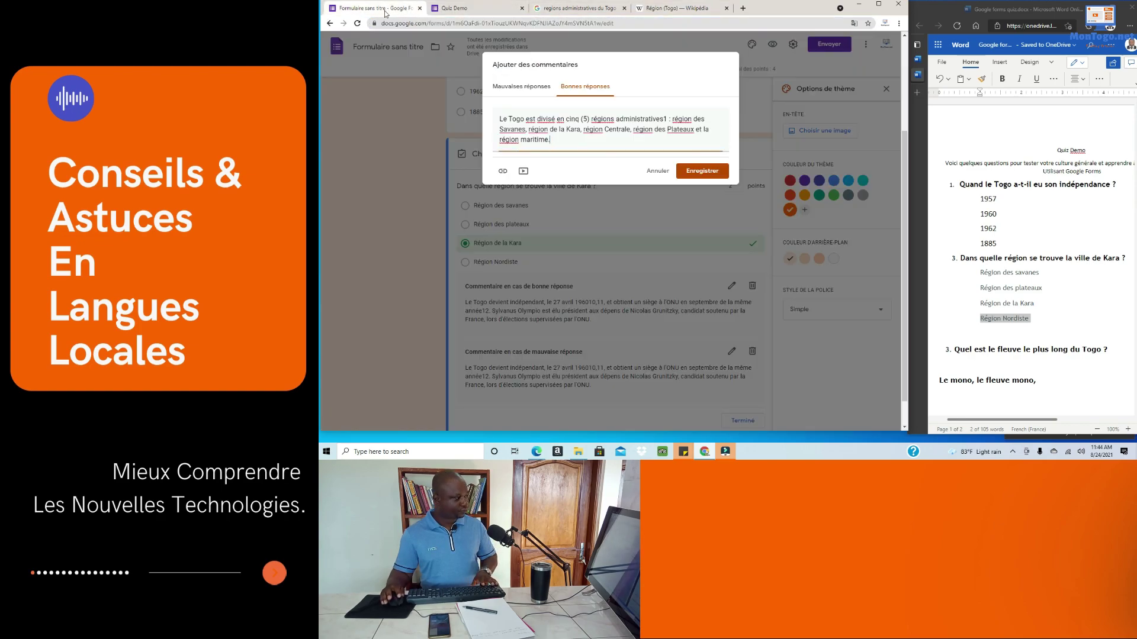
click(502, 172)
click(512, 172)
key(ctrl+v)
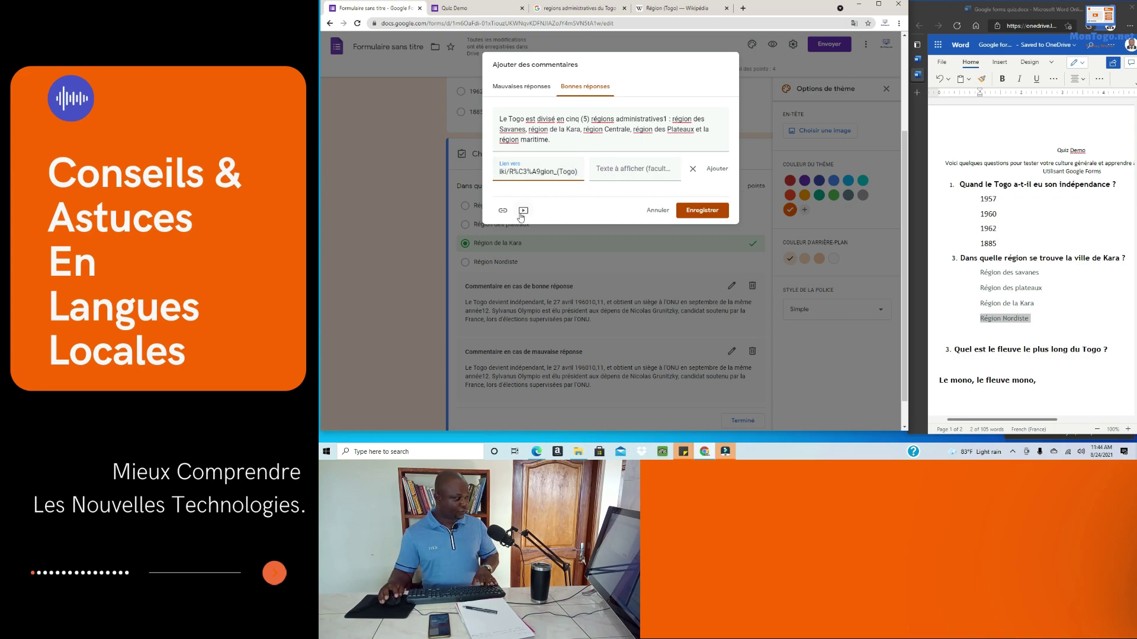
click(584, 90)
Step: Add the same Wikipedia link to the wrong-answer feedback and save both comments
click(522, 86)
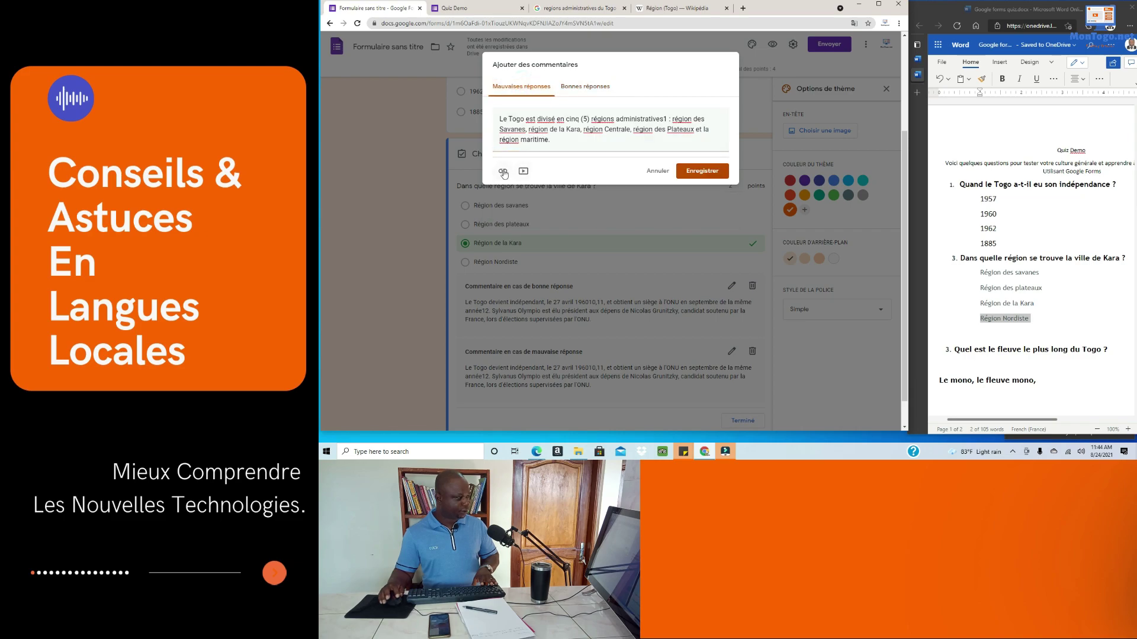
click(506, 171)
key(ctrl+v)
click(689, 217)
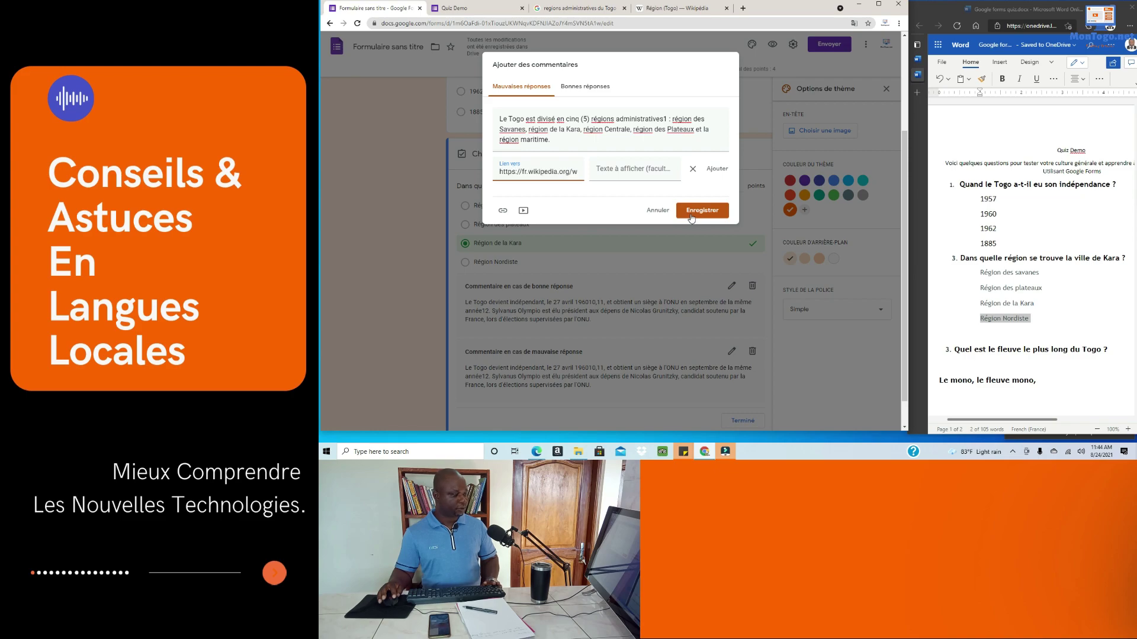
scroll(570, 302, up, 1)
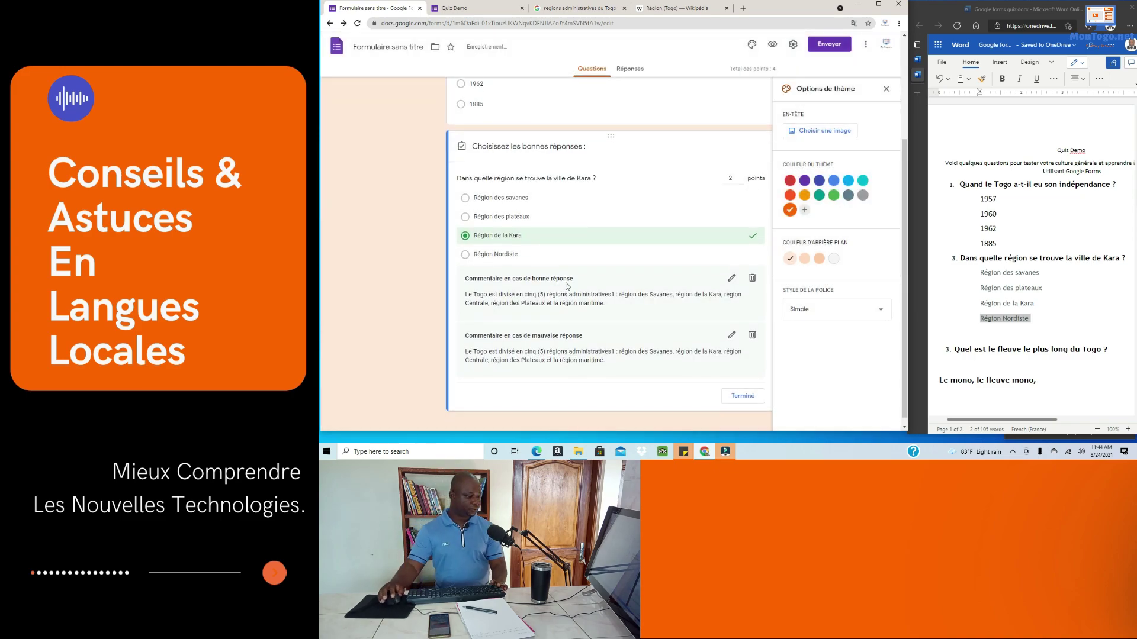
Step: Finish the Kara question's answer key and make the independence question required
scroll(570, 301, down, 1)
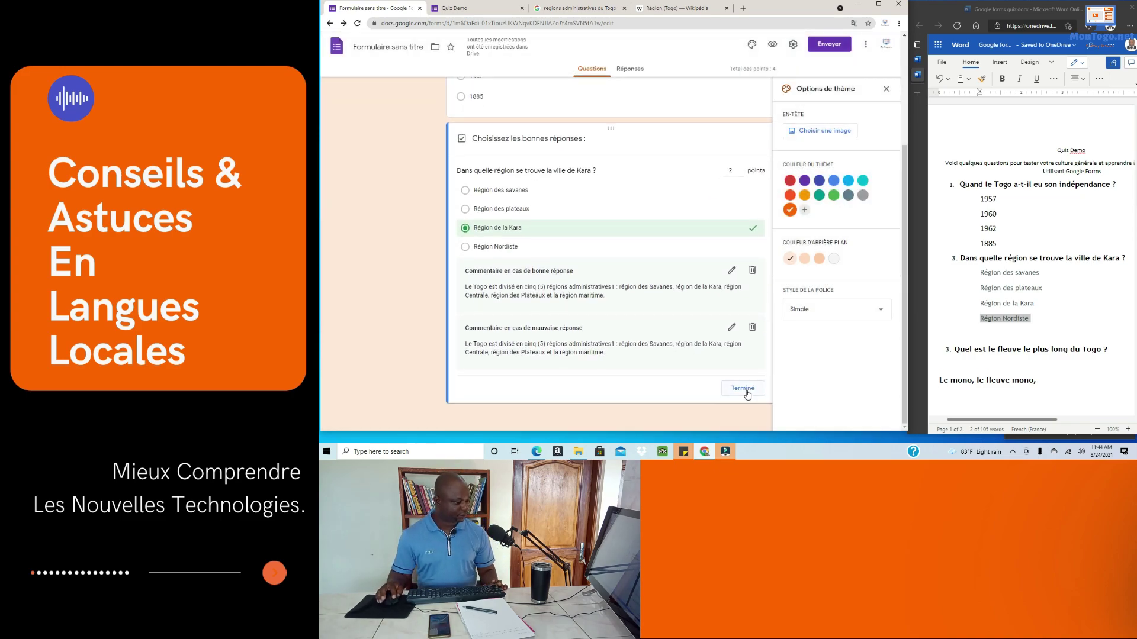
click(743, 390)
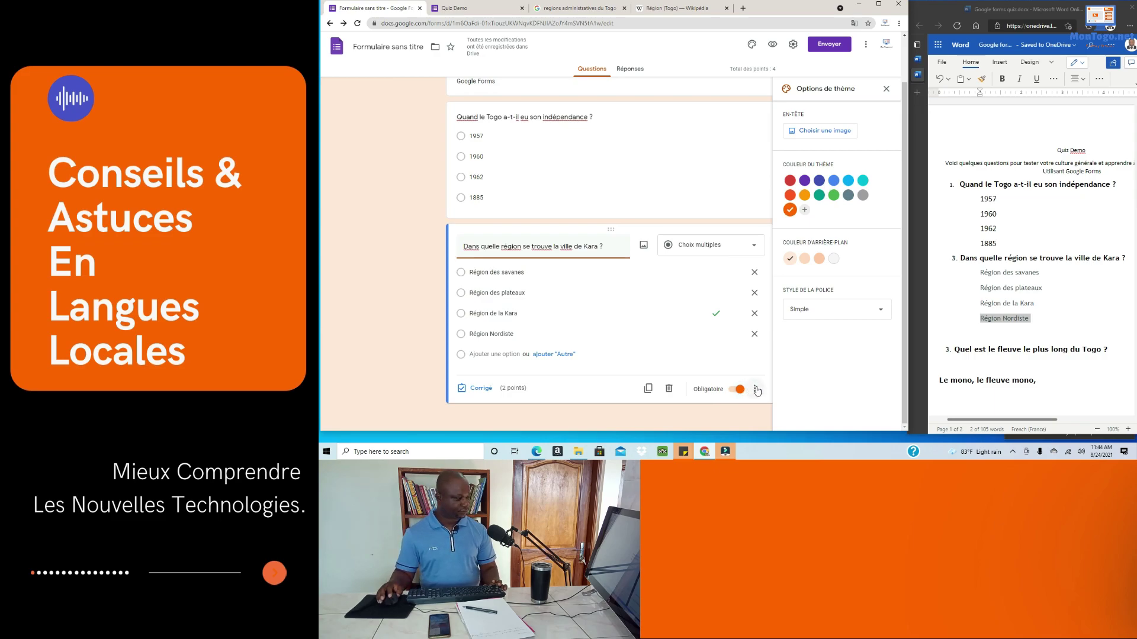
click(594, 181)
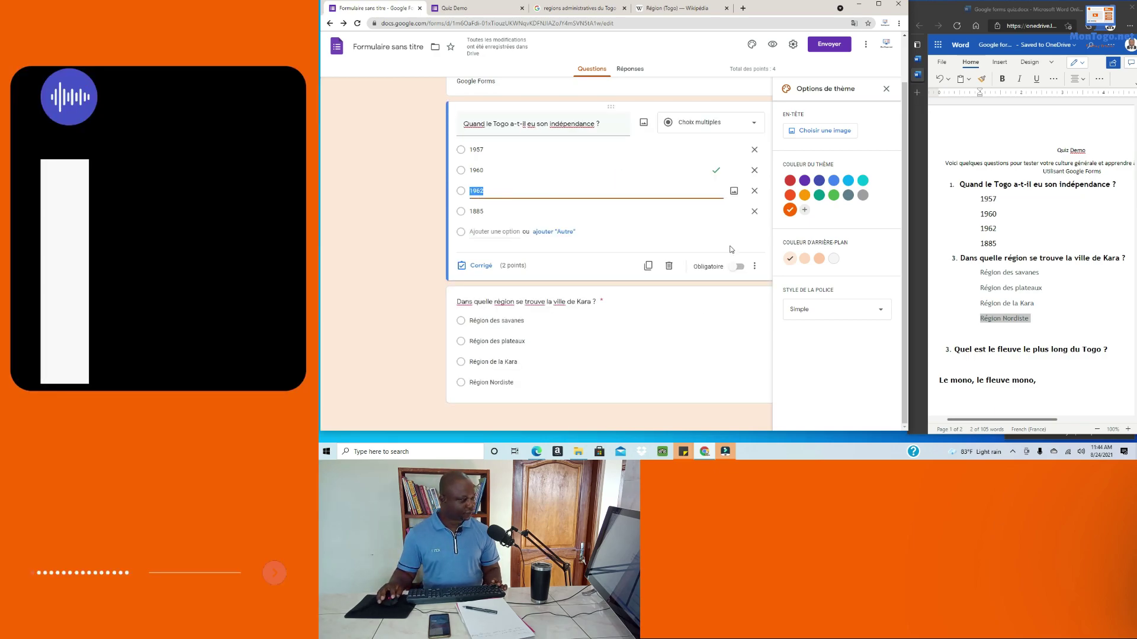
click(741, 268)
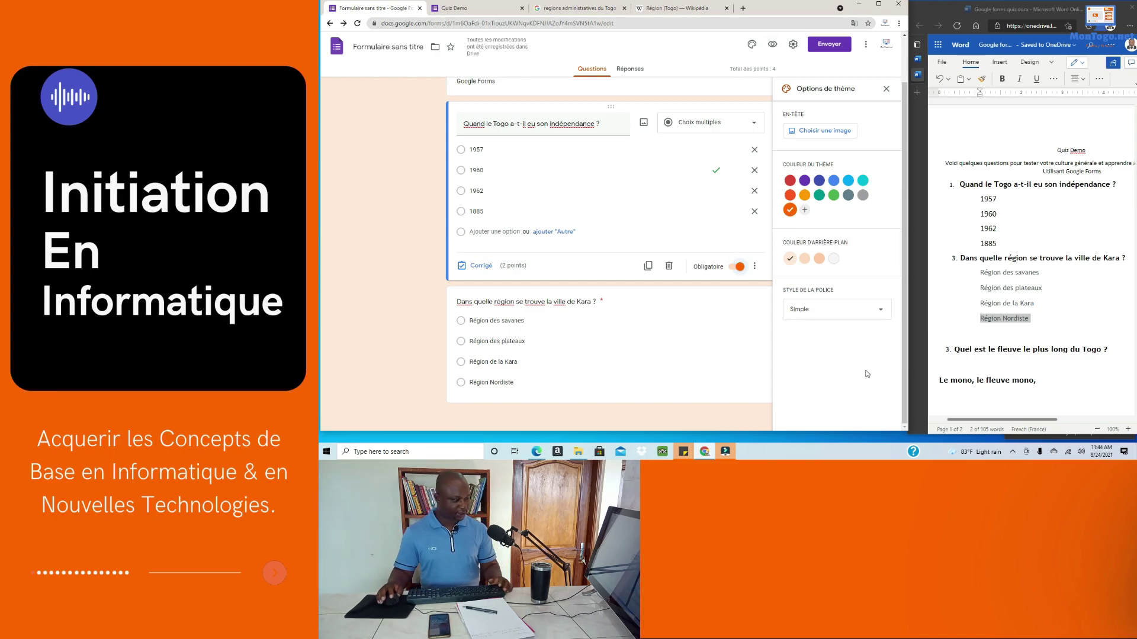
Step: Copy the river question text from the Word draft and maximize the form window
scroll(999, 266, down, 3)
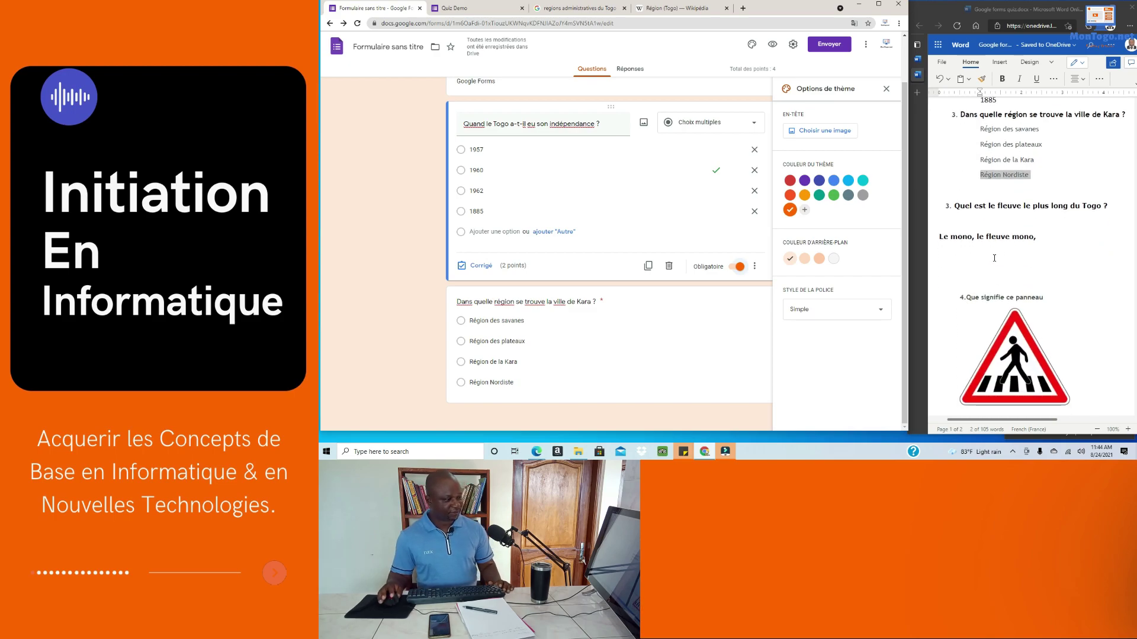
drag(1108, 210, 984, 205)
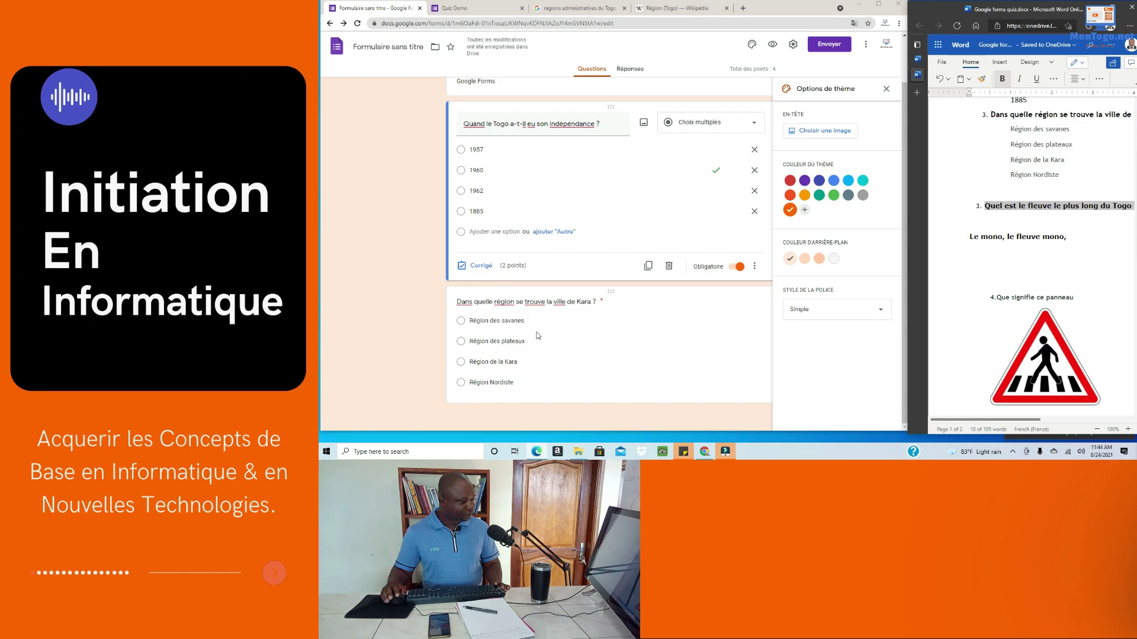
click(654, 379)
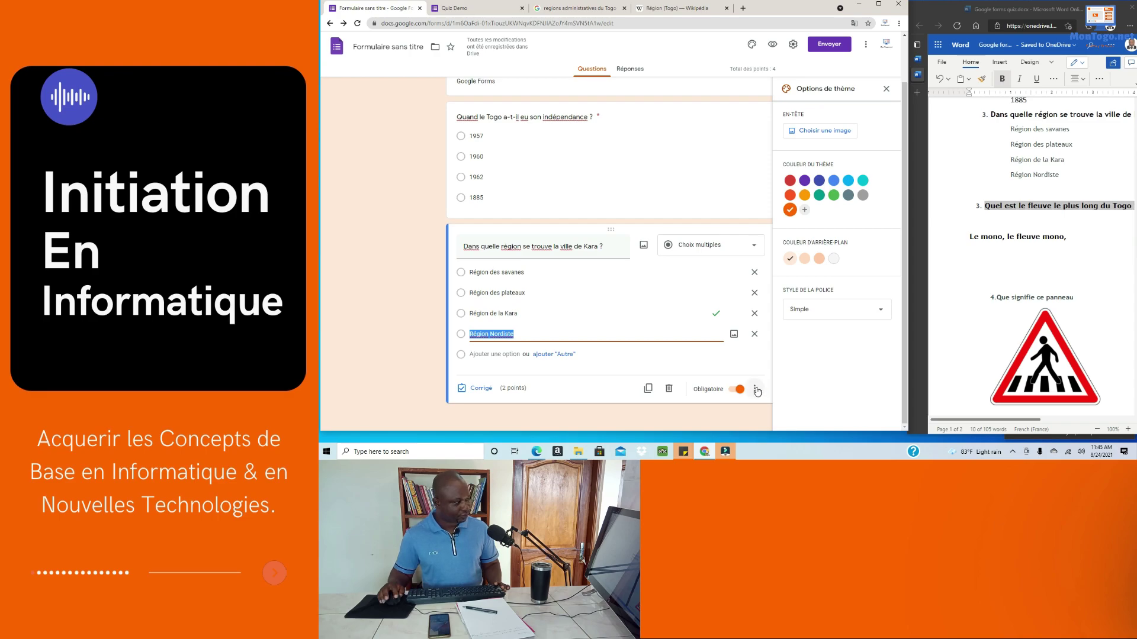
click(878, 3)
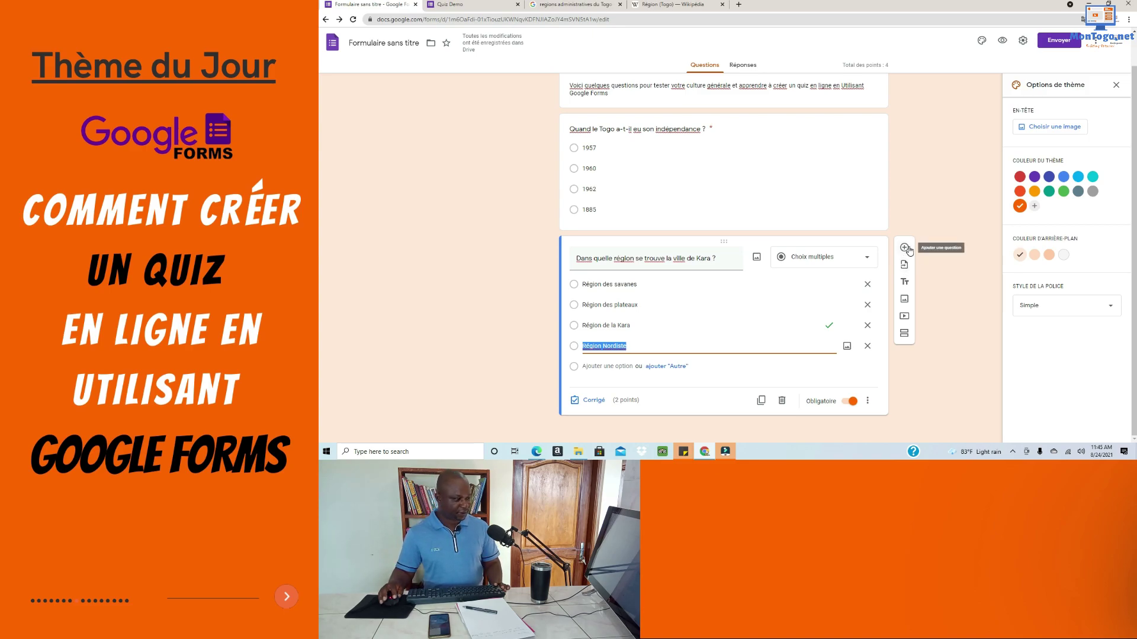
Step: Add « Quel est le fleuve le plus long du Togo ? » as a short-answer question
click(904, 248)
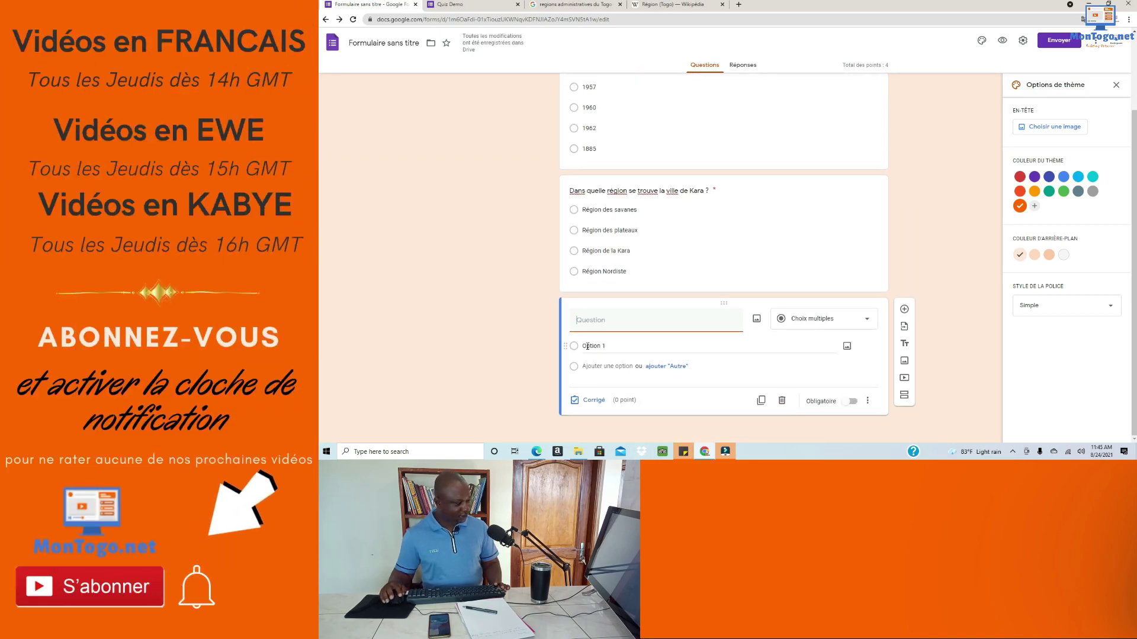
text(Quel est le fleuve le plus long du Togo ?)
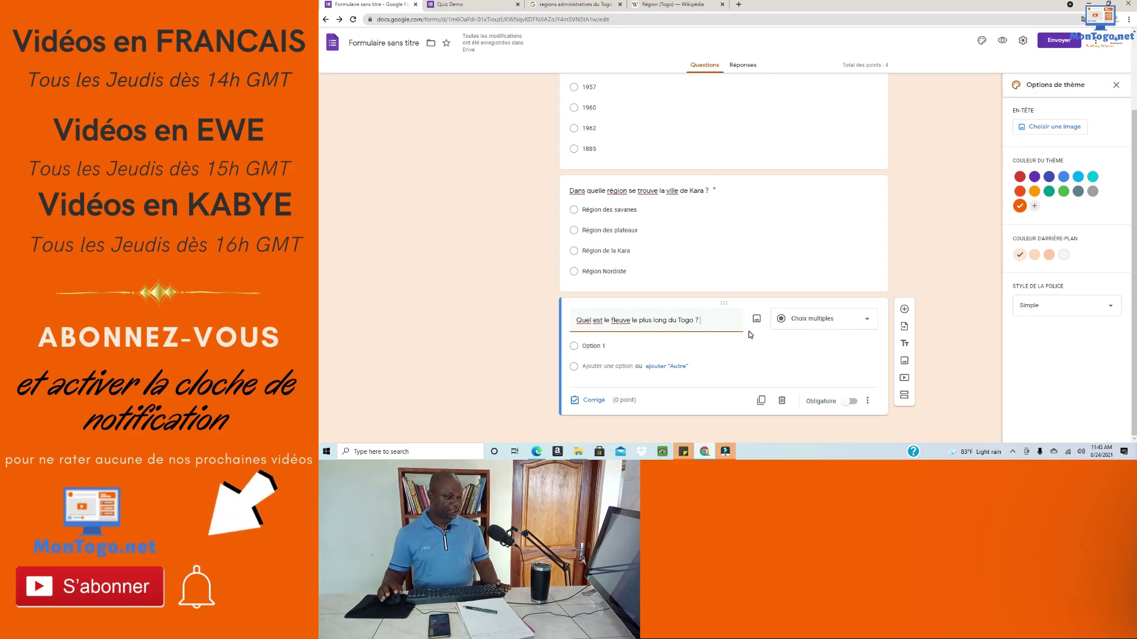
click(865, 325)
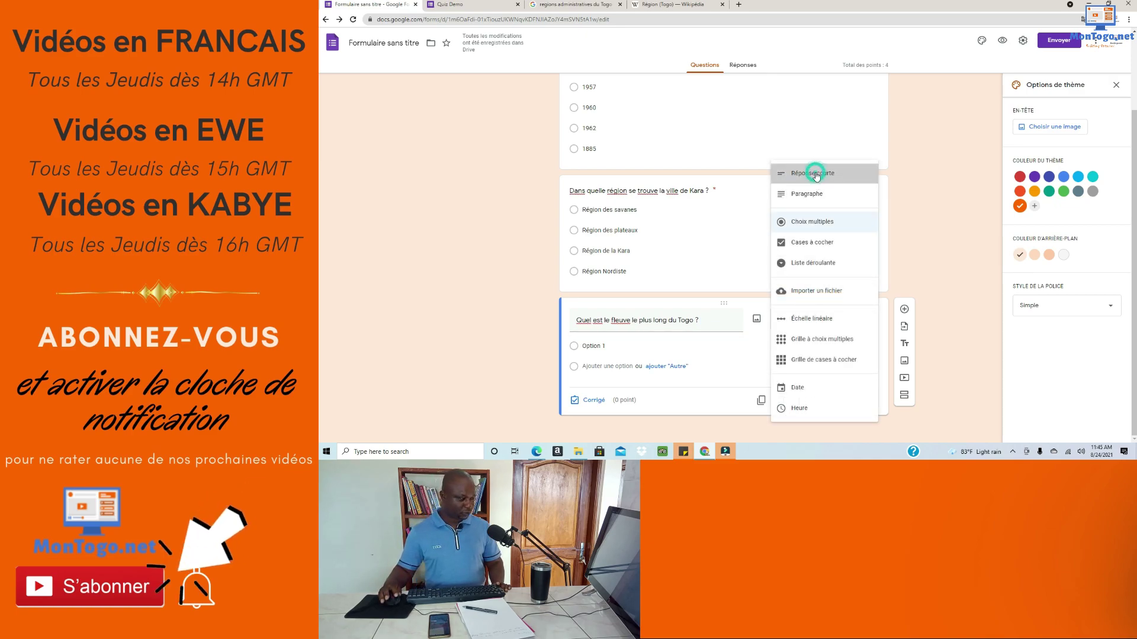
click(815, 173)
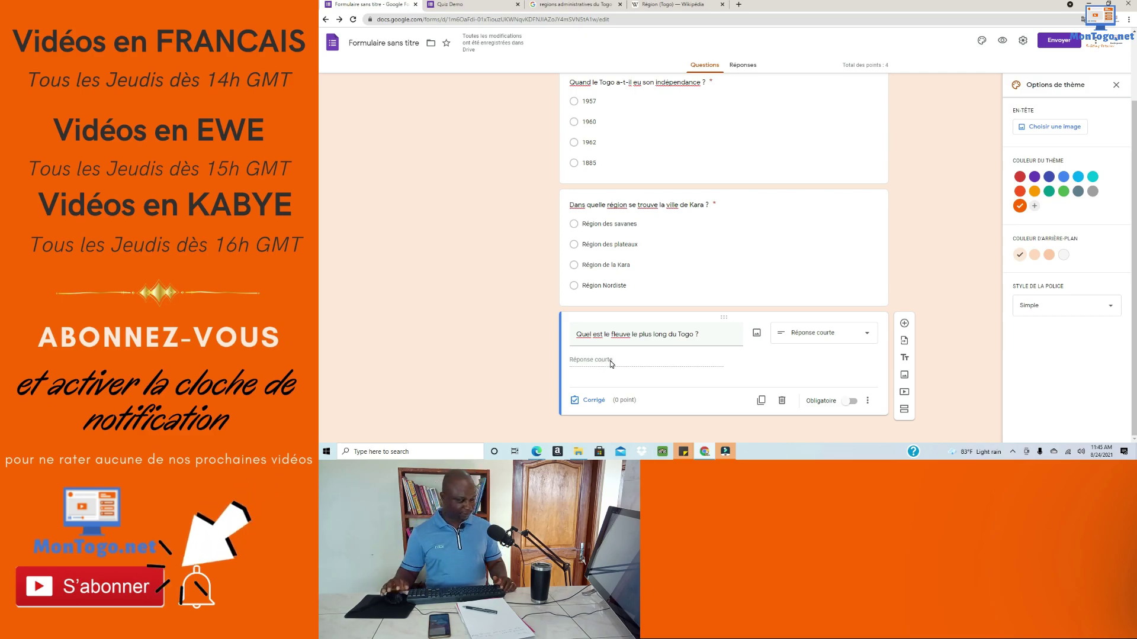
click(590, 400)
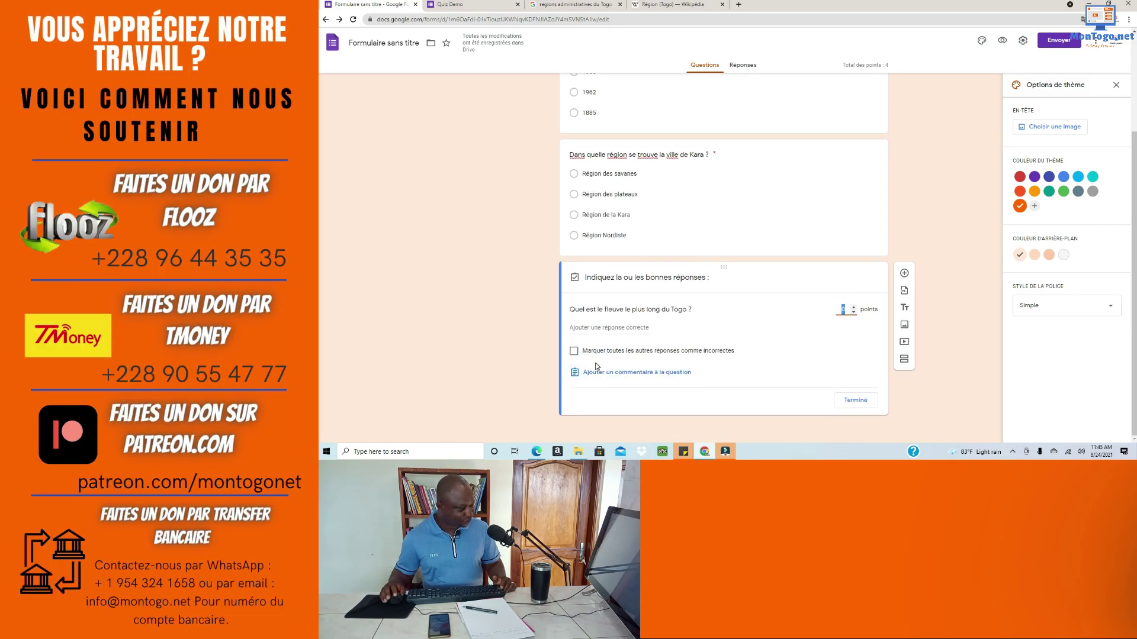
Step: Paste 'Le mono', copied from the Word draft, as the river question's first correct answer
click(592, 329)
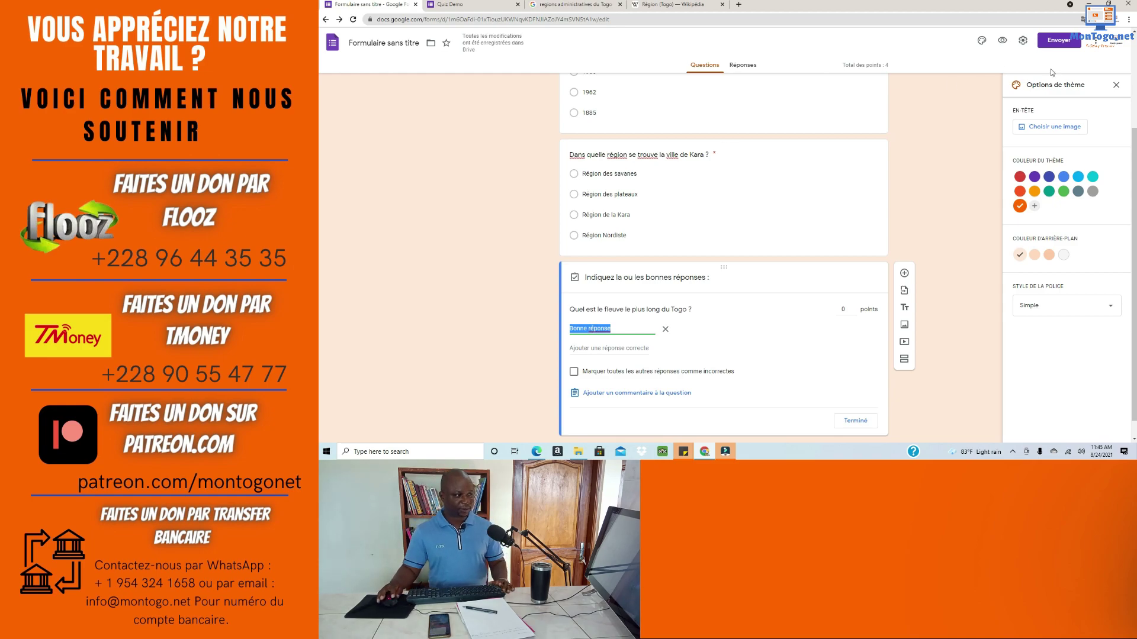
click(1108, 4)
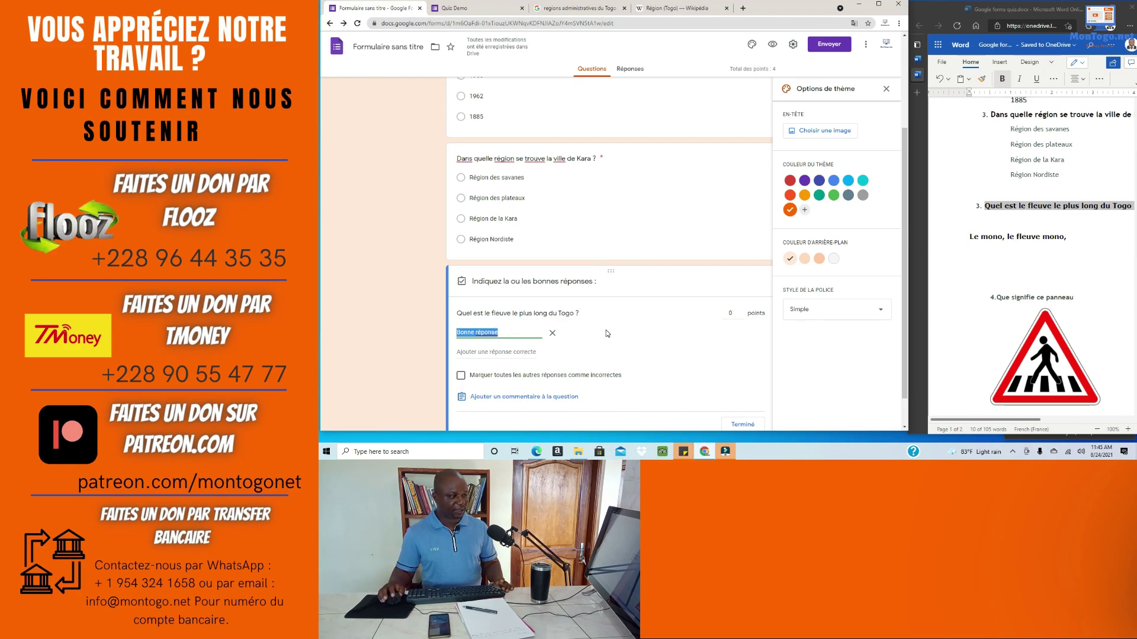
drag(1002, 238, 971, 239)
key(ctrl+c)
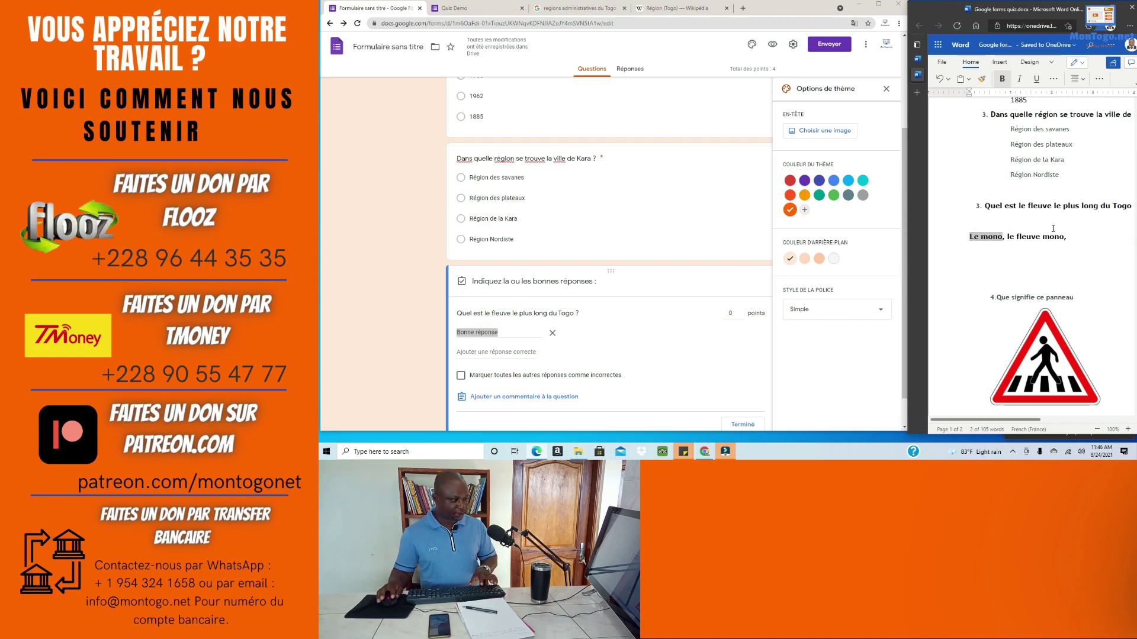
click(498, 336)
drag(507, 330, 443, 333)
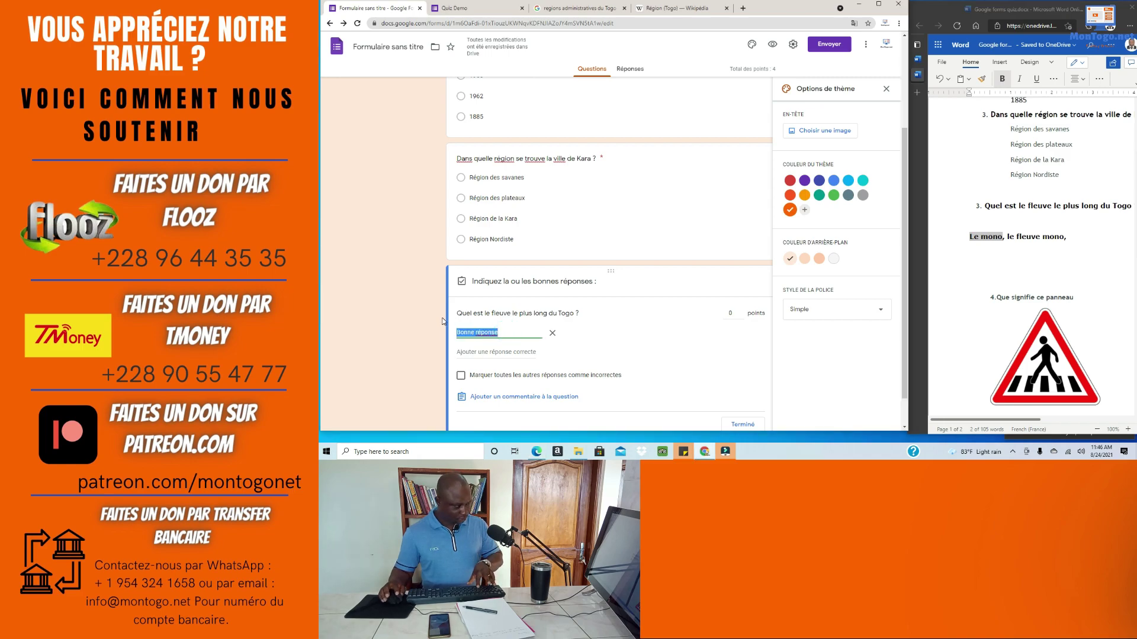
key(ctrl+v)
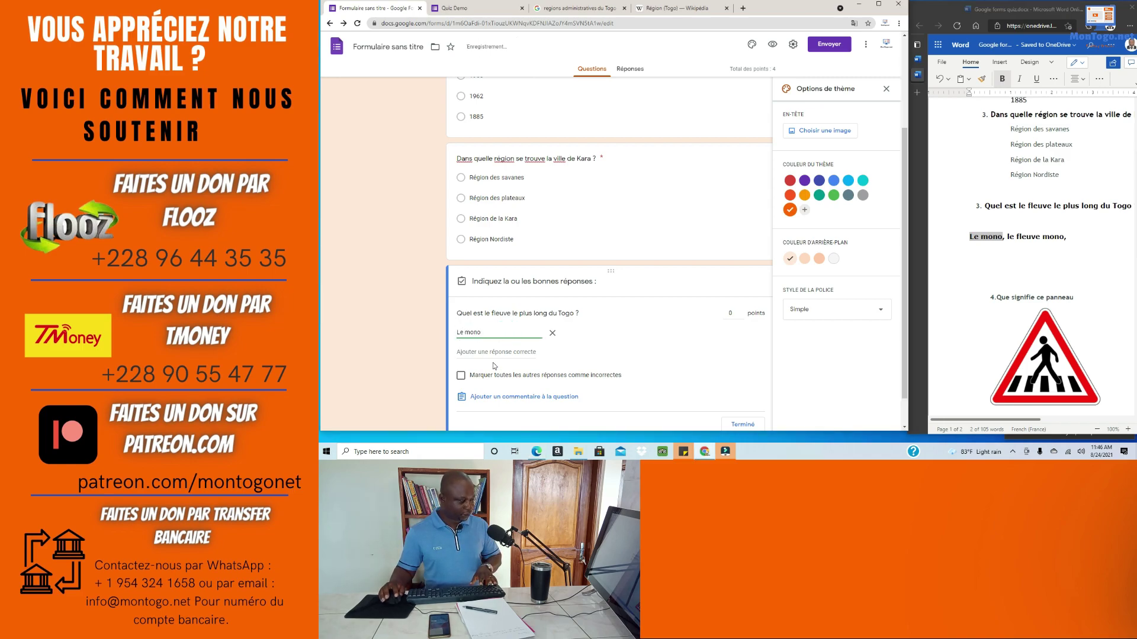
Step: Add 'le fleuve mono', copied from Word, as the second accepted answer
click(481, 352)
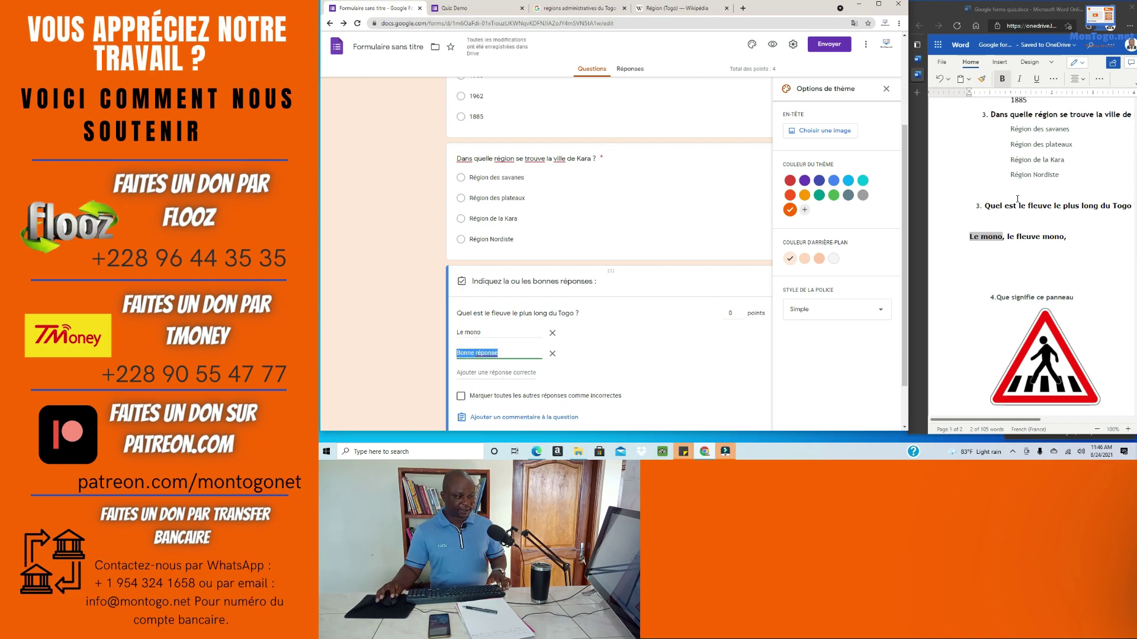
drag(1064, 237, 1019, 235)
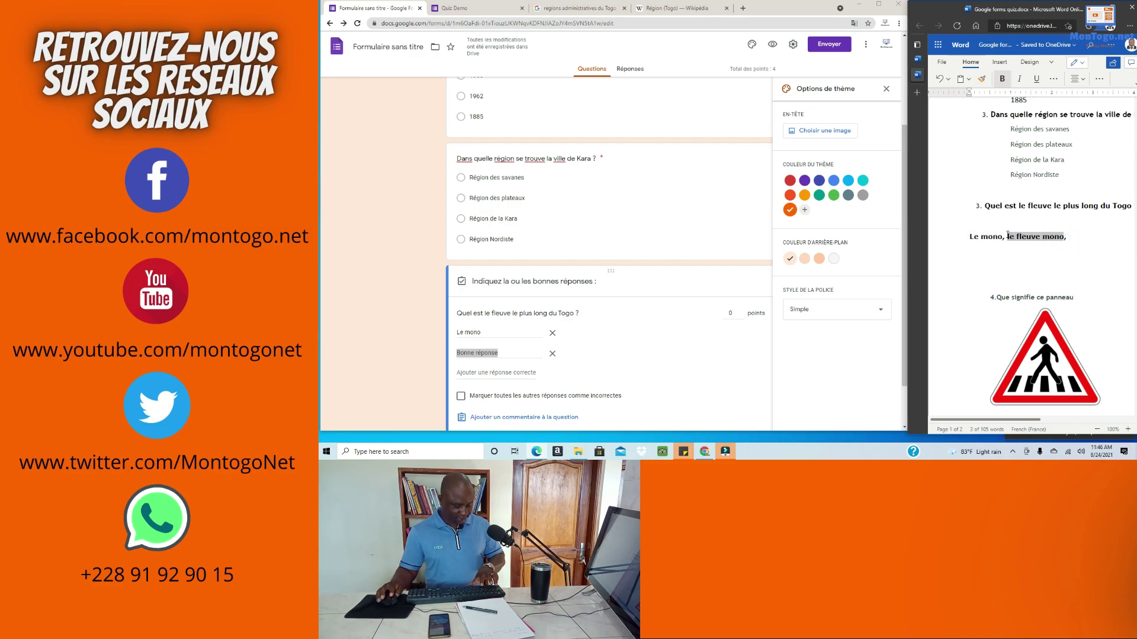
click(508, 356)
text(le fleuve mono)
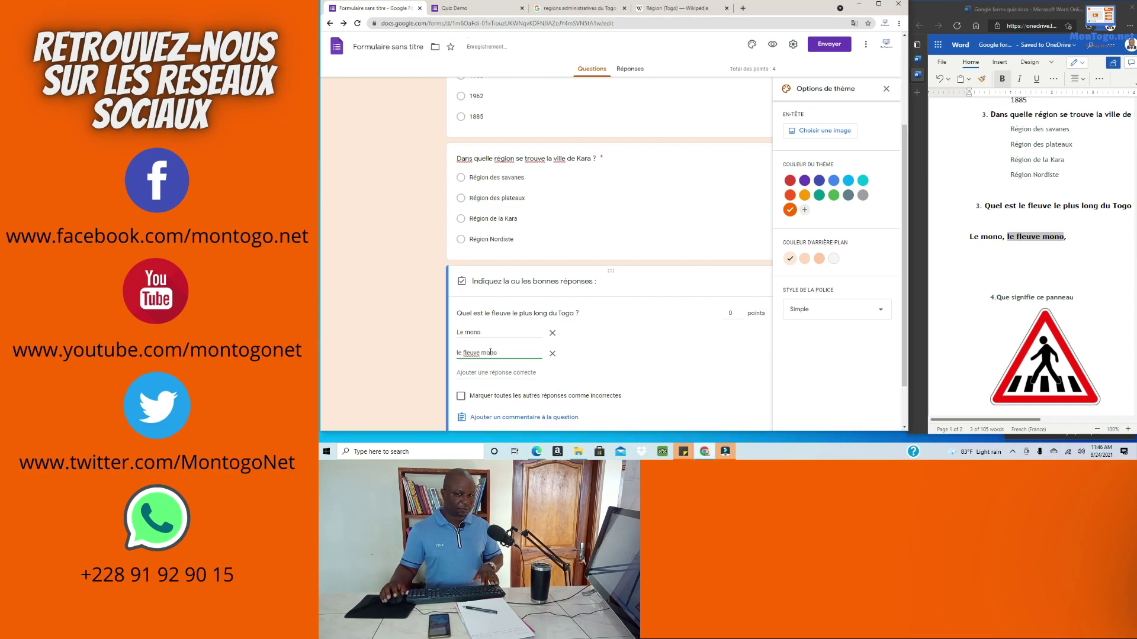
scroll(490, 353, down, 1)
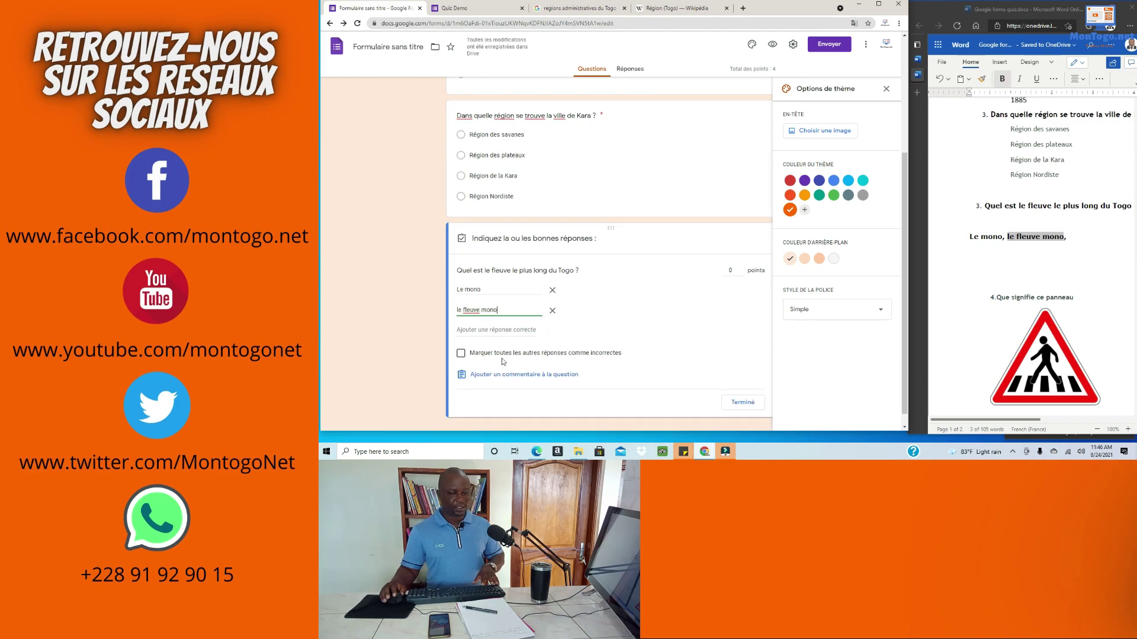
Step: Add three more accepted answers: 'le mono', 'LE Fleuve Mono' and 'LE MONO'
click(478, 329)
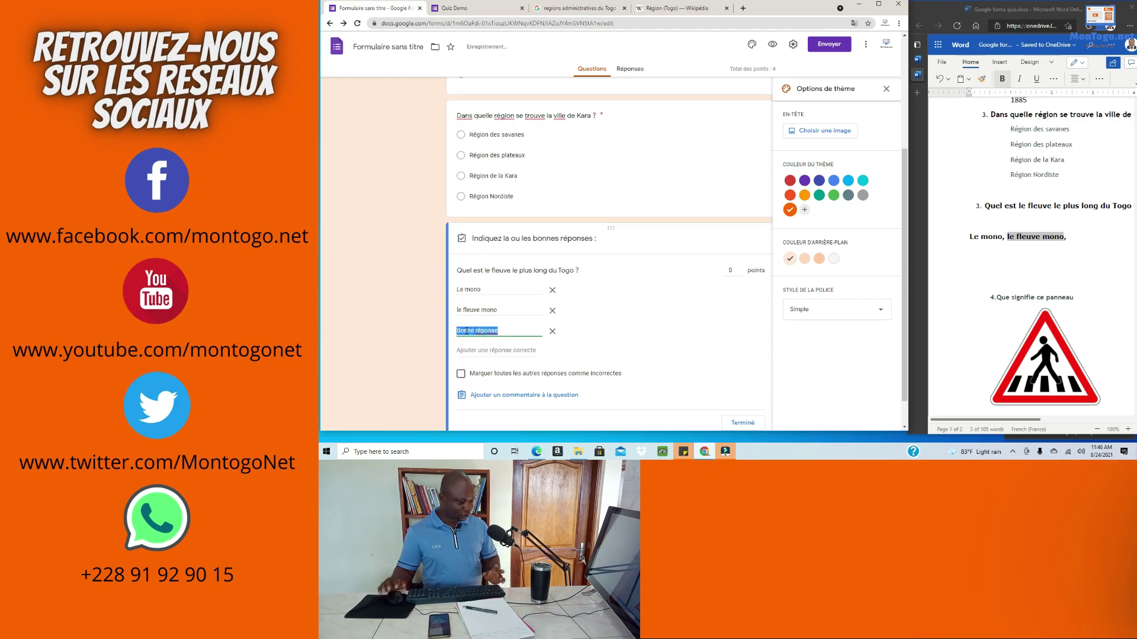
text(le )
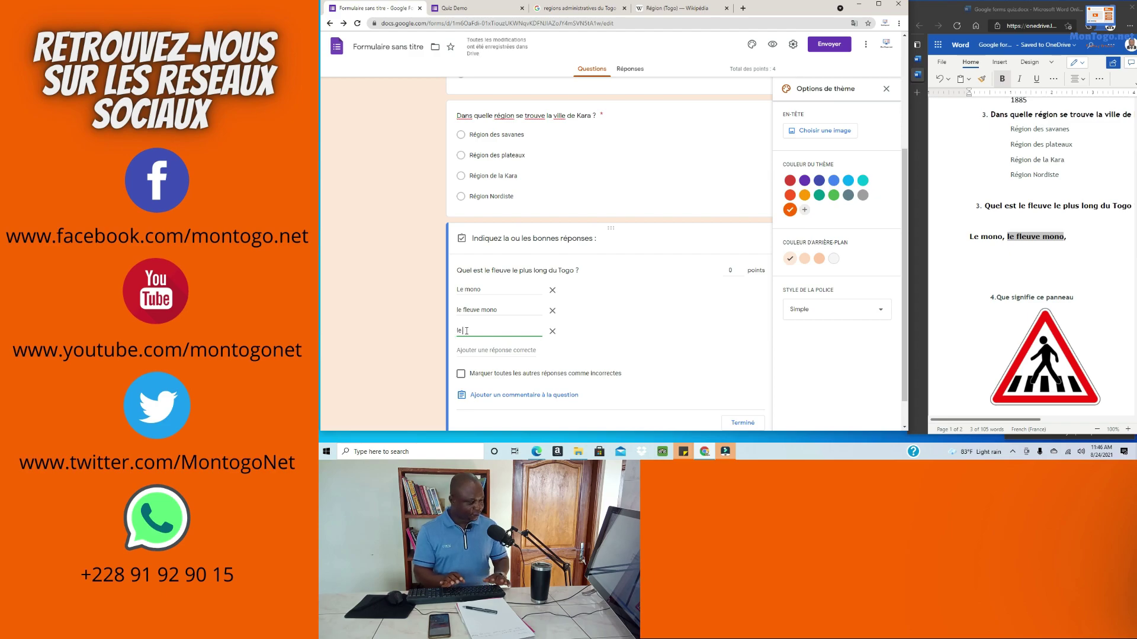
text(mono)
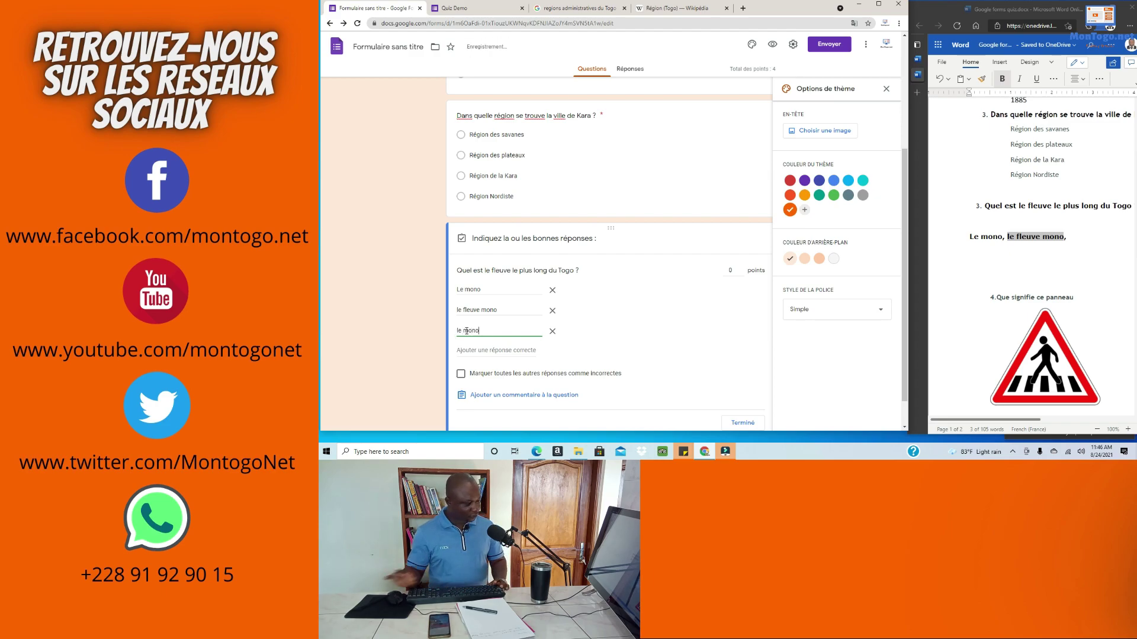
click(475, 351)
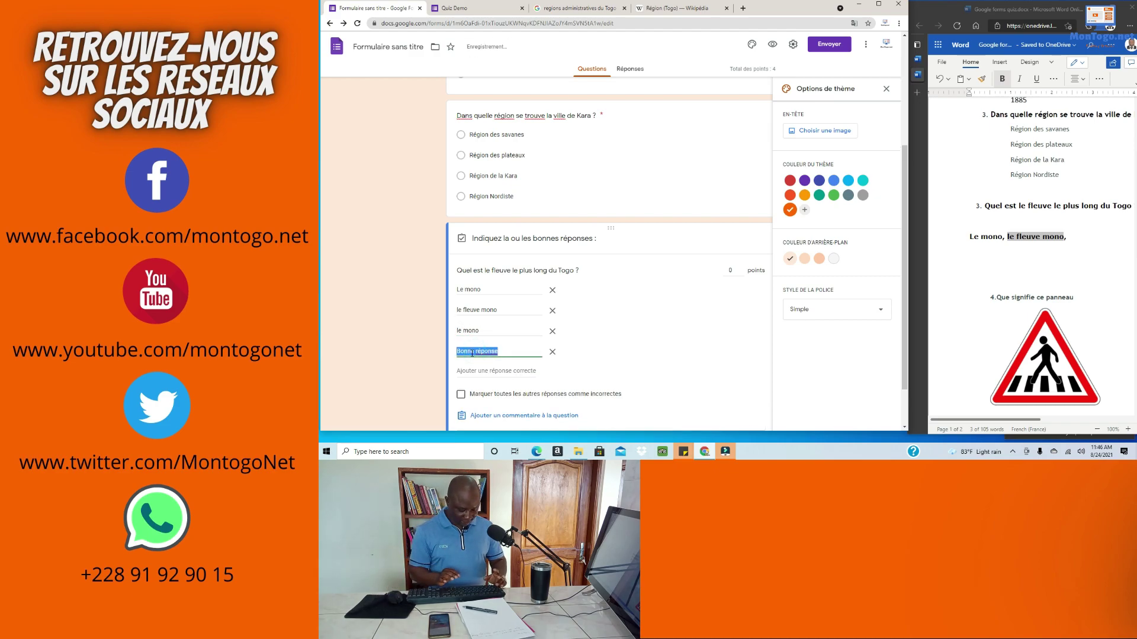
text(L)
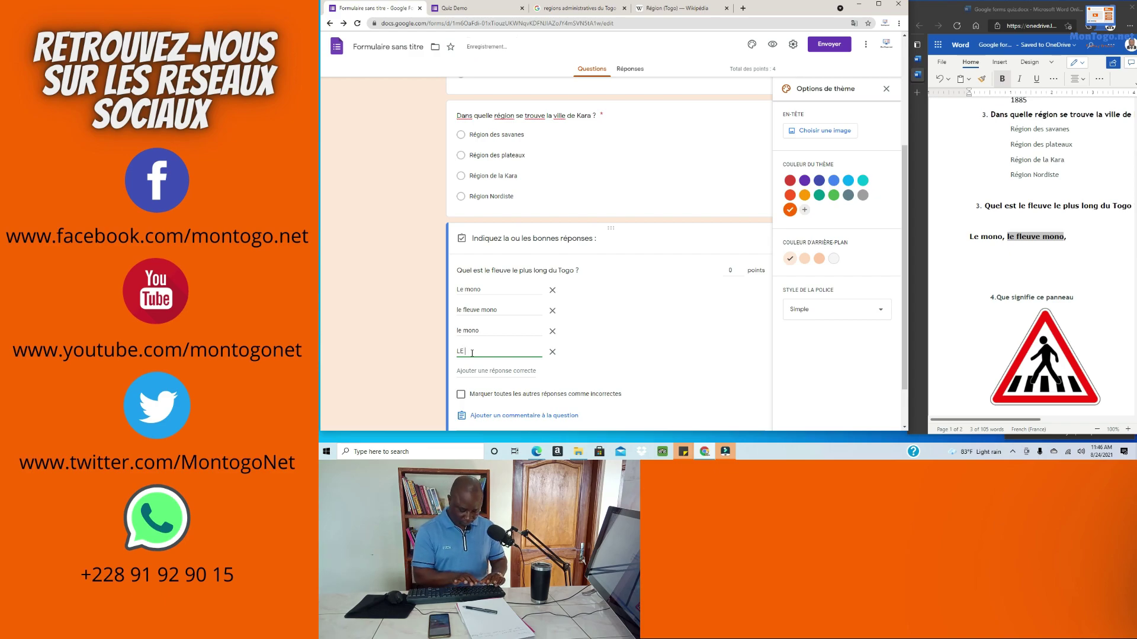
text(euve Mono)
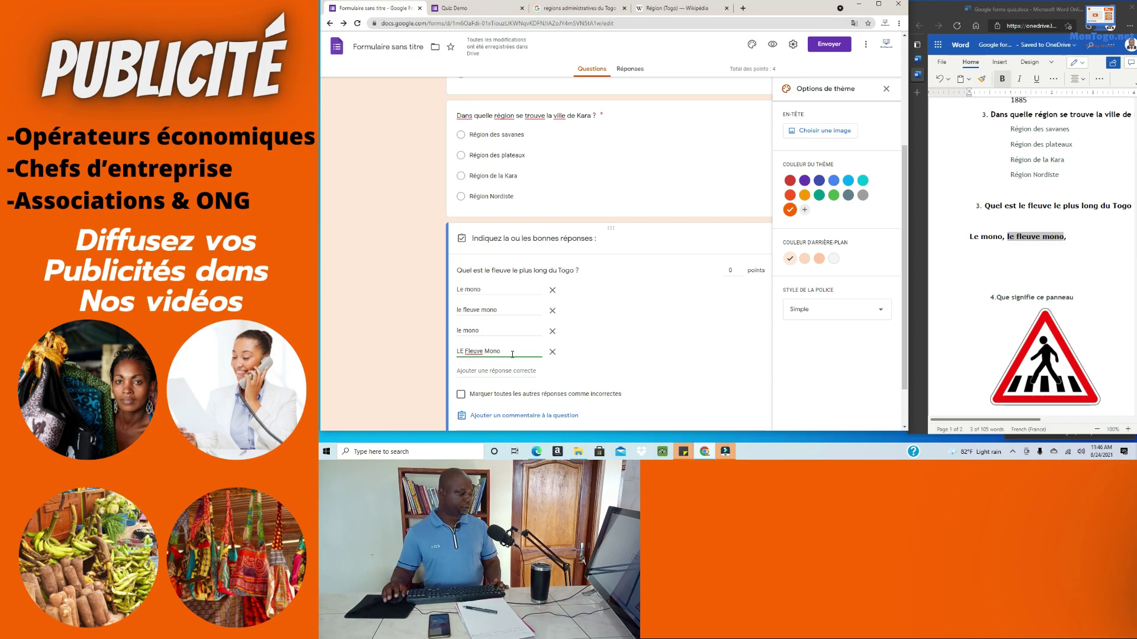
click(492, 371)
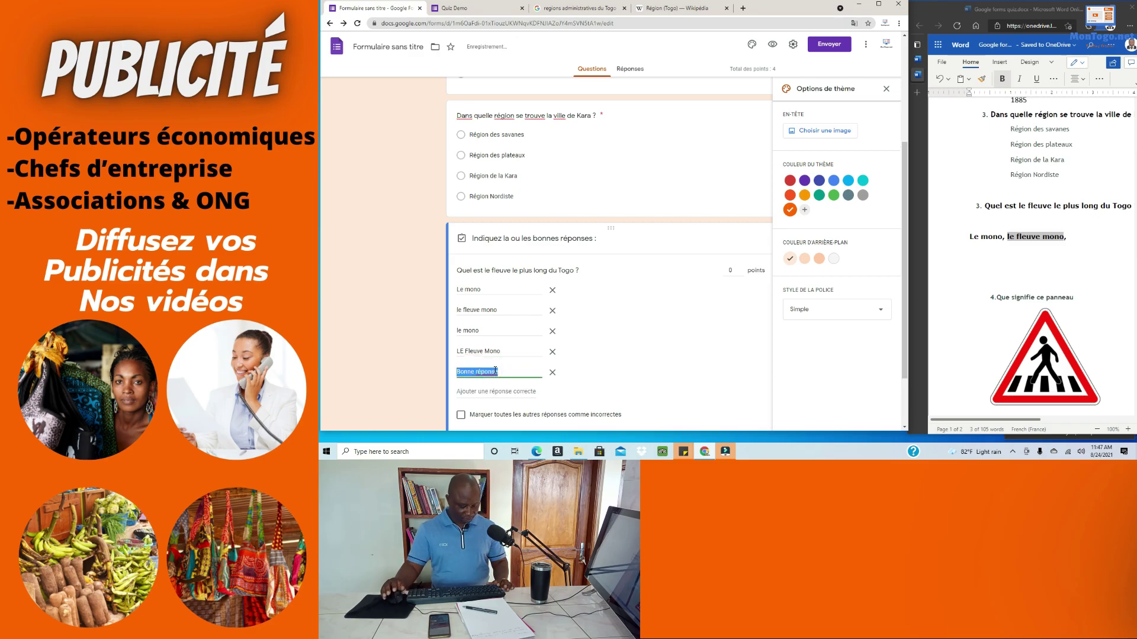
text(LE MONO)
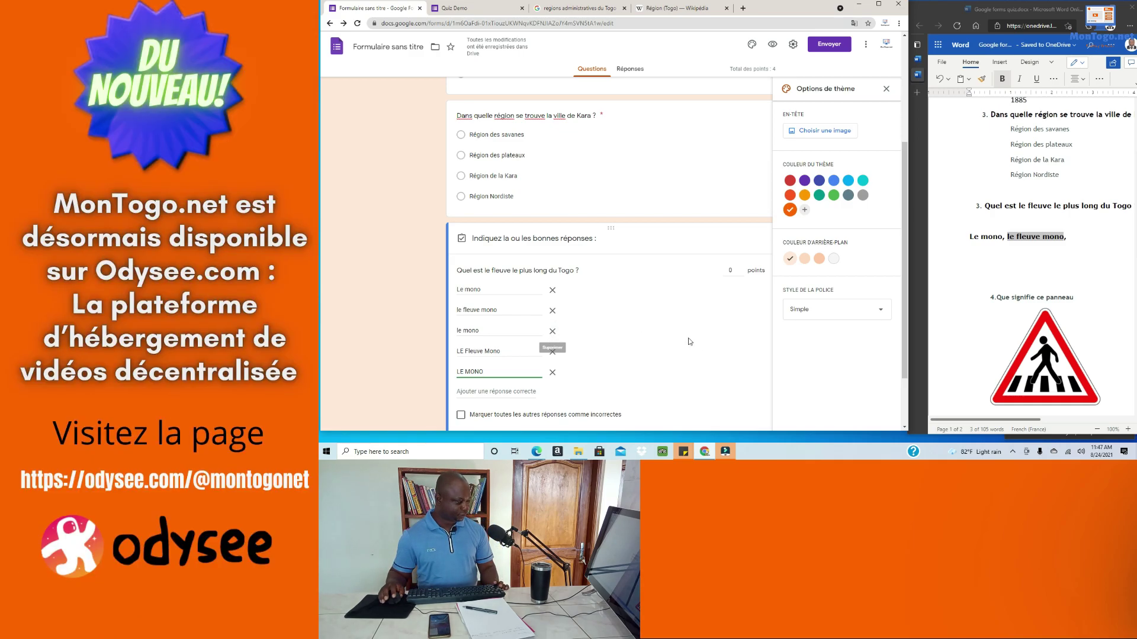
scroll(702, 342, down, 1)
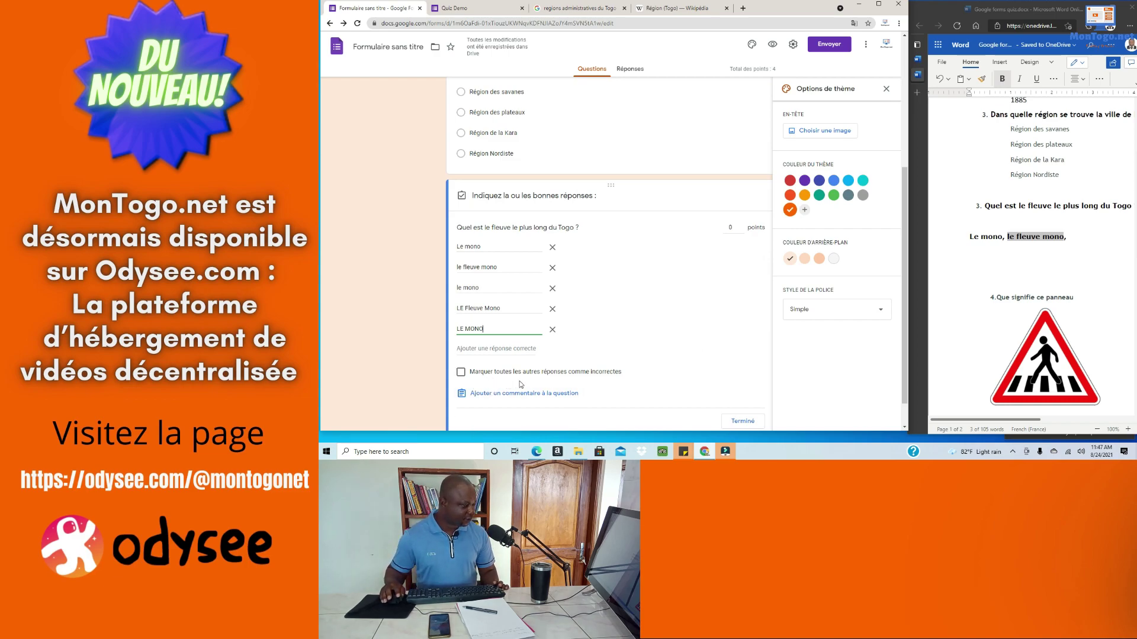
Step: Mark all other answers incorrect, give the river question 2 points, and close the answer key
click(461, 373)
scroll(766, 385, down, 1)
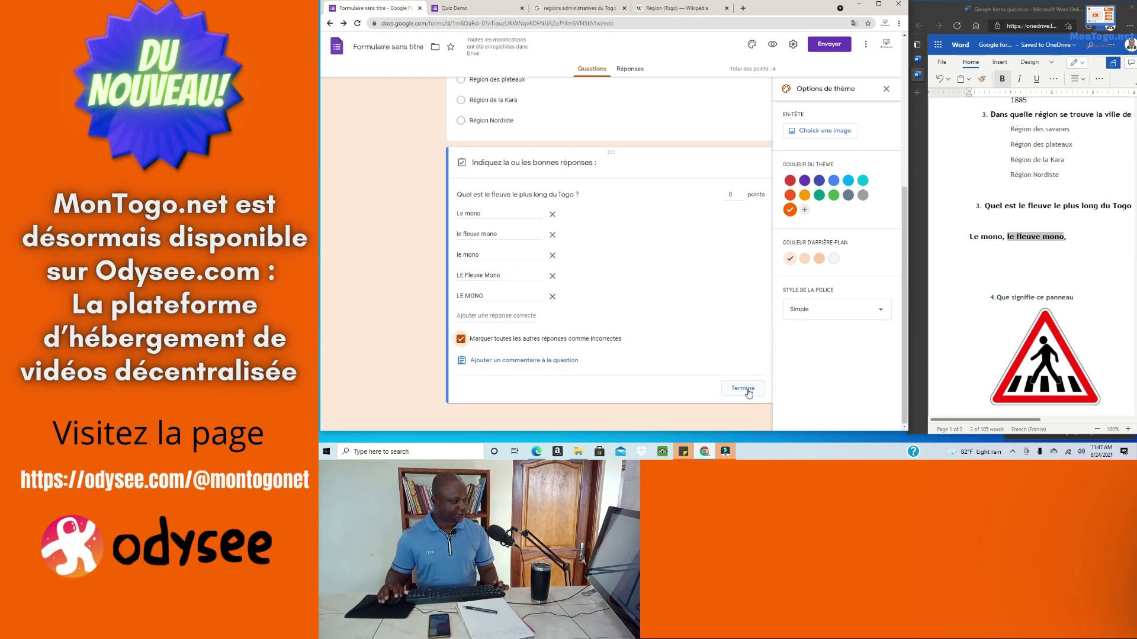
scroll(750, 356, up, 2)
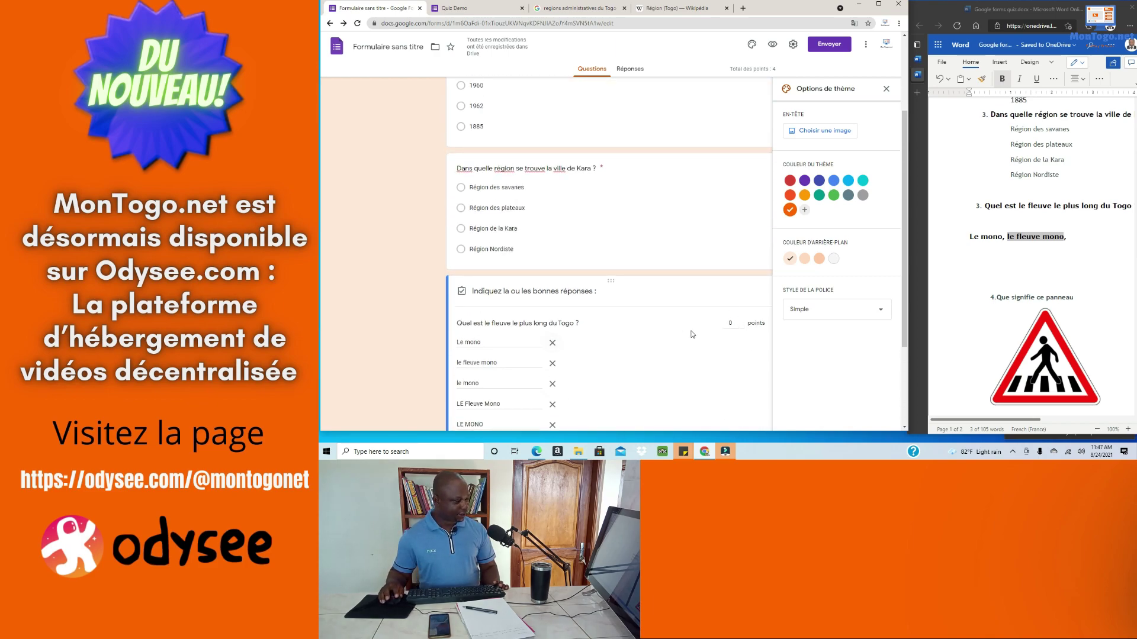
click(730, 323)
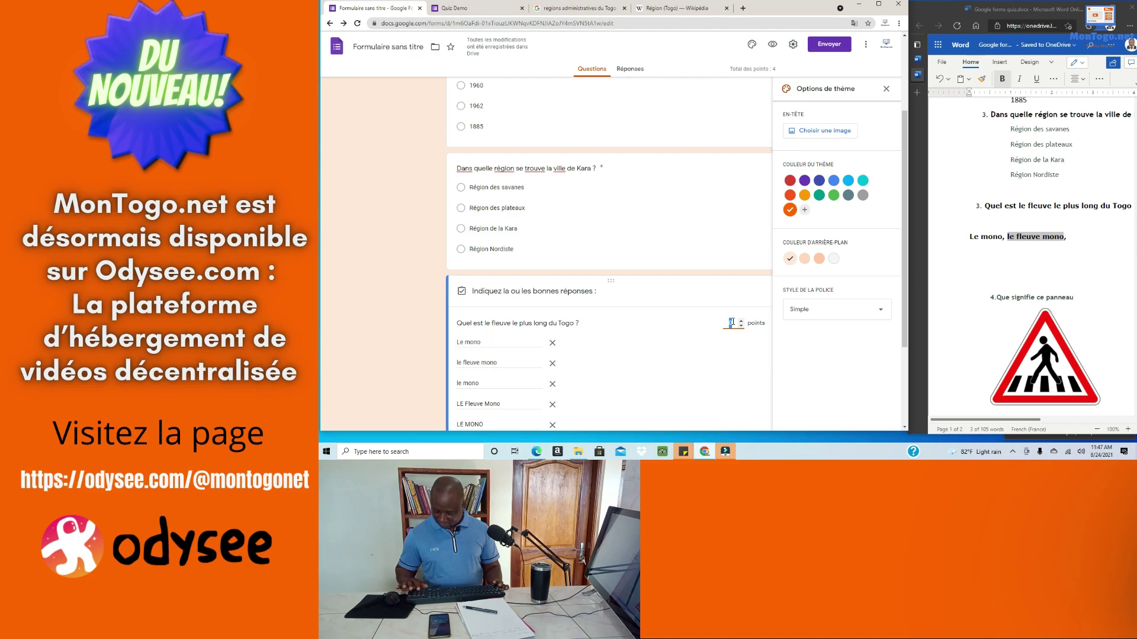
text(2)
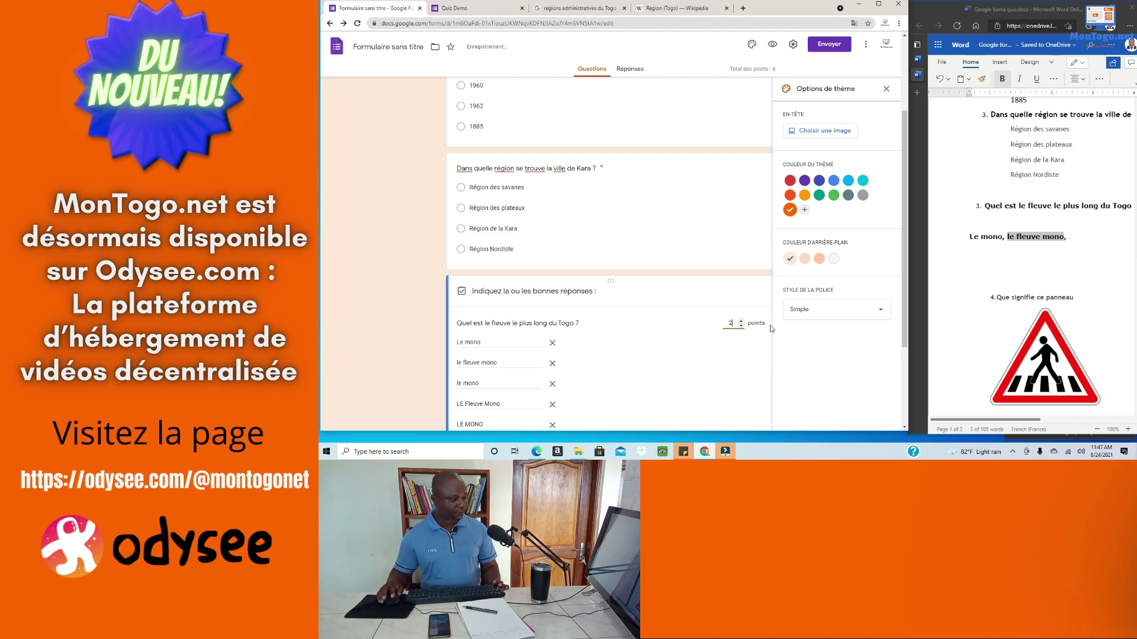
scroll(766, 322, down, 2)
click(743, 388)
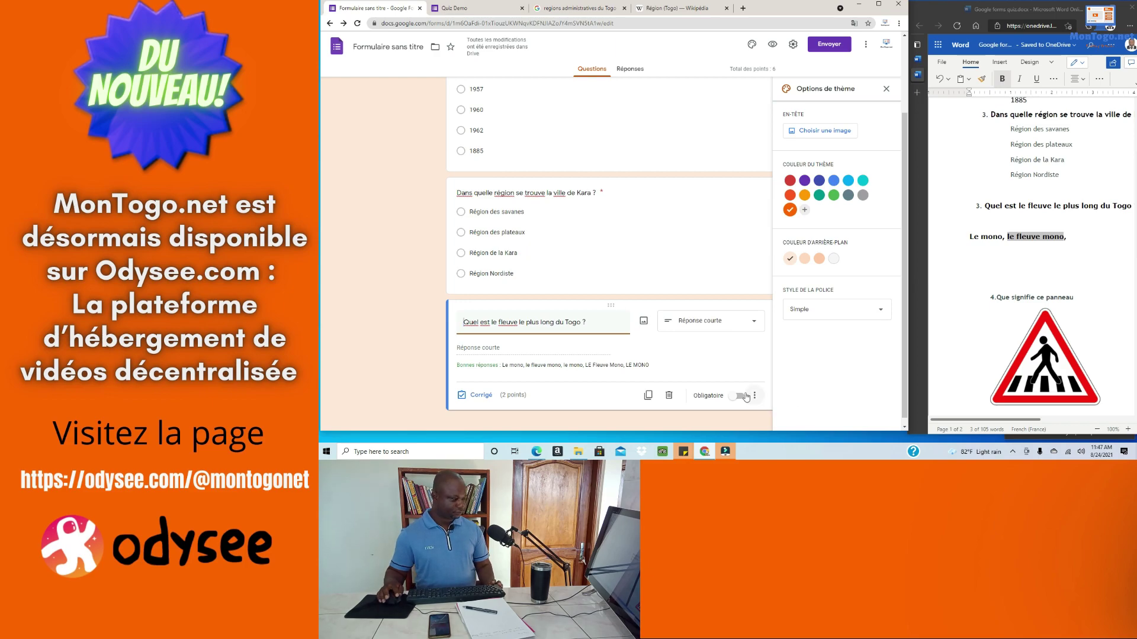
Step: Make the river question required
click(750, 397)
click(742, 400)
click(742, 400)
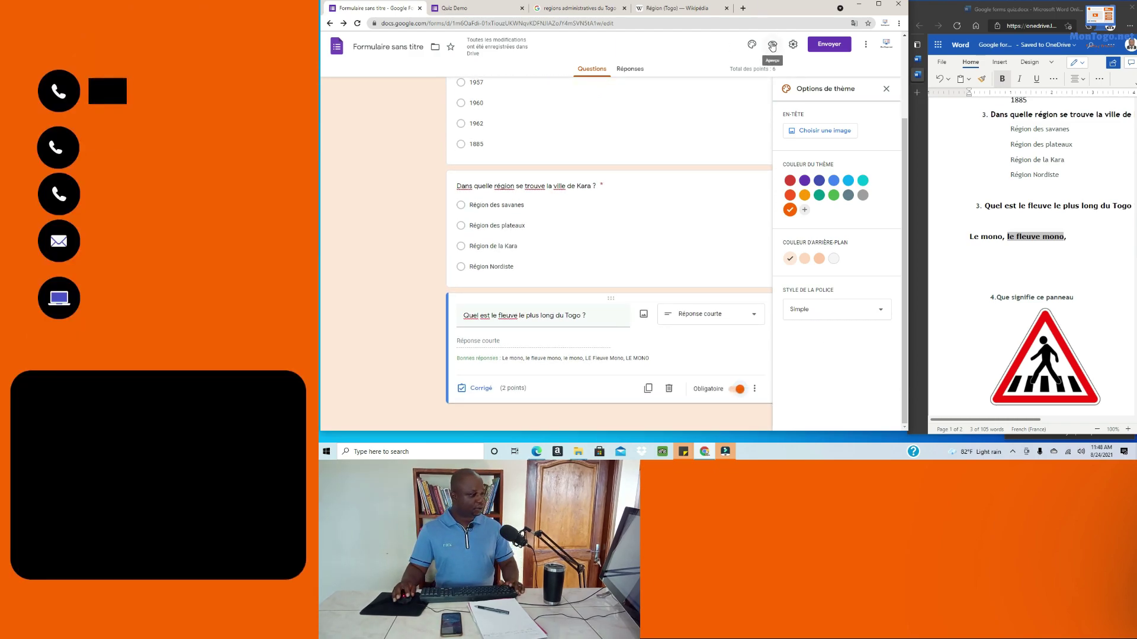
Step: Preview the quiz's three required 2-point questions, then close the extra Quiz Demo tab
click(878, 4)
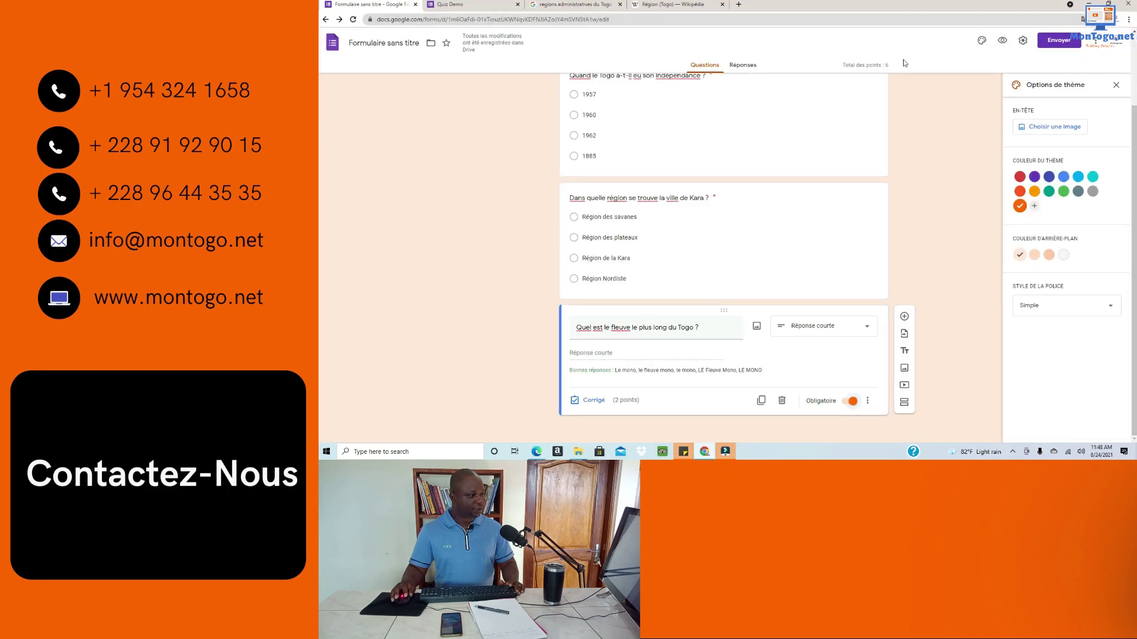
click(1001, 40)
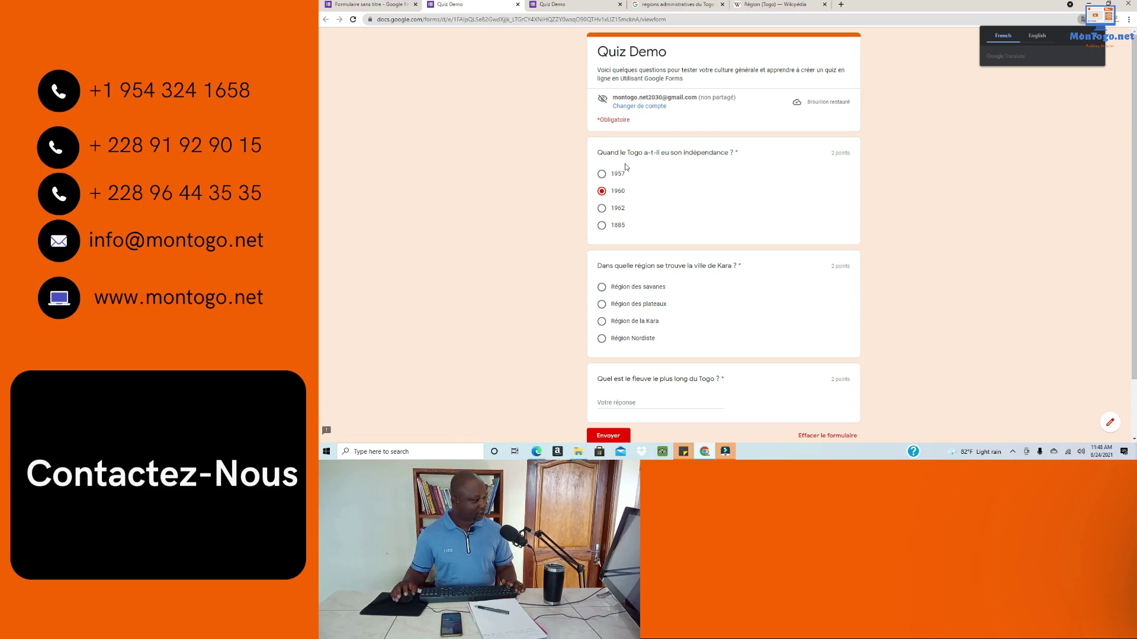
scroll(692, 174, down, 2)
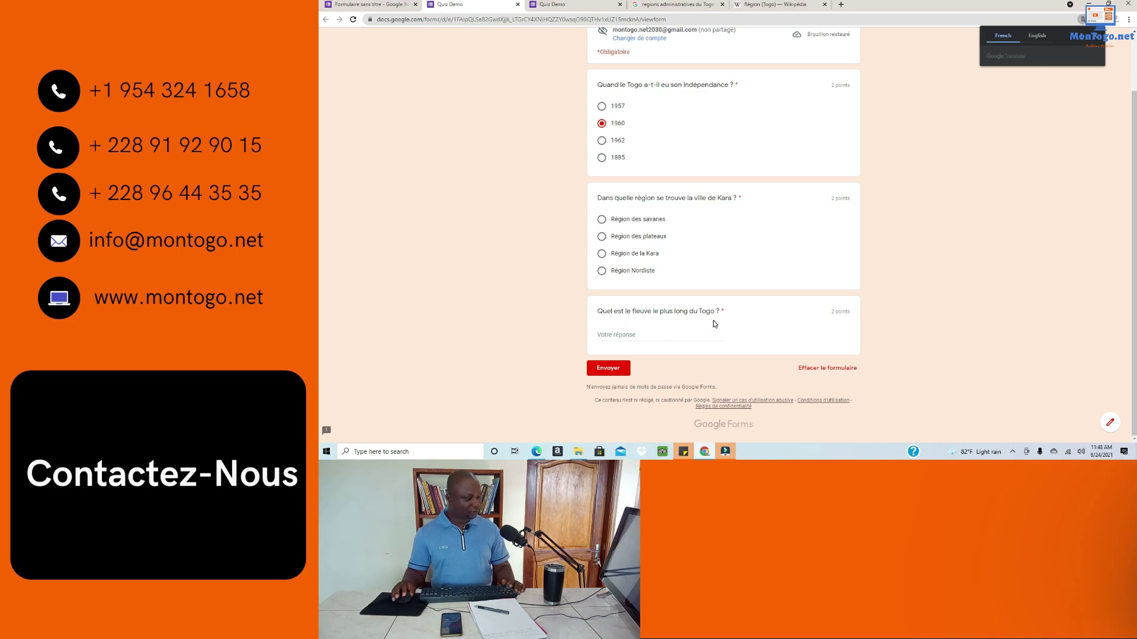
scroll(645, 331, up, 1)
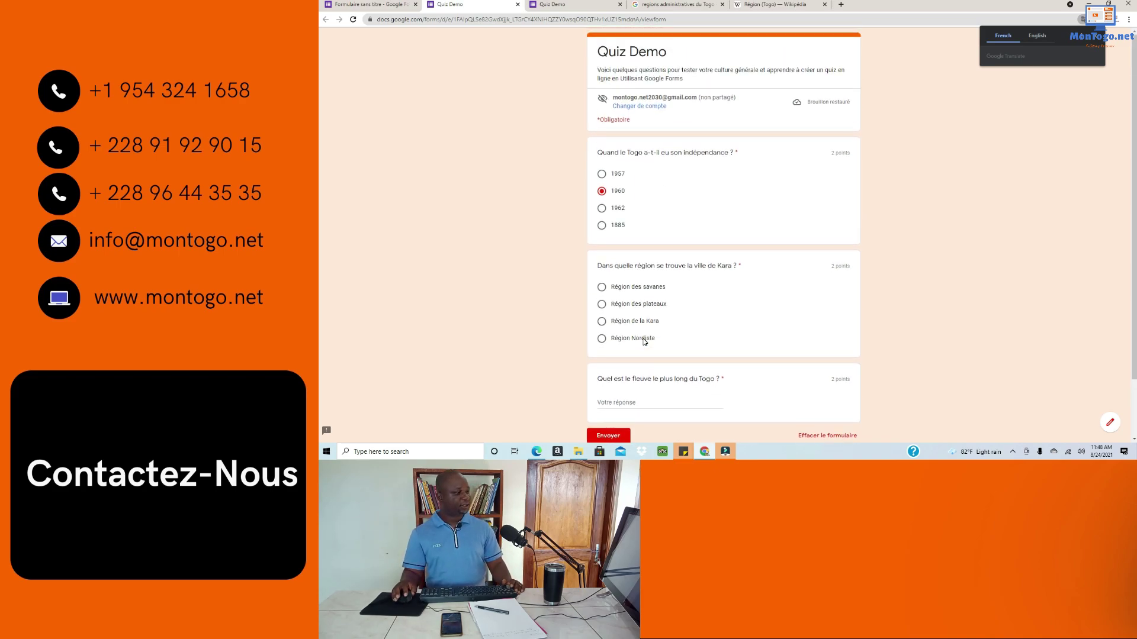
scroll(645, 331, down, 1)
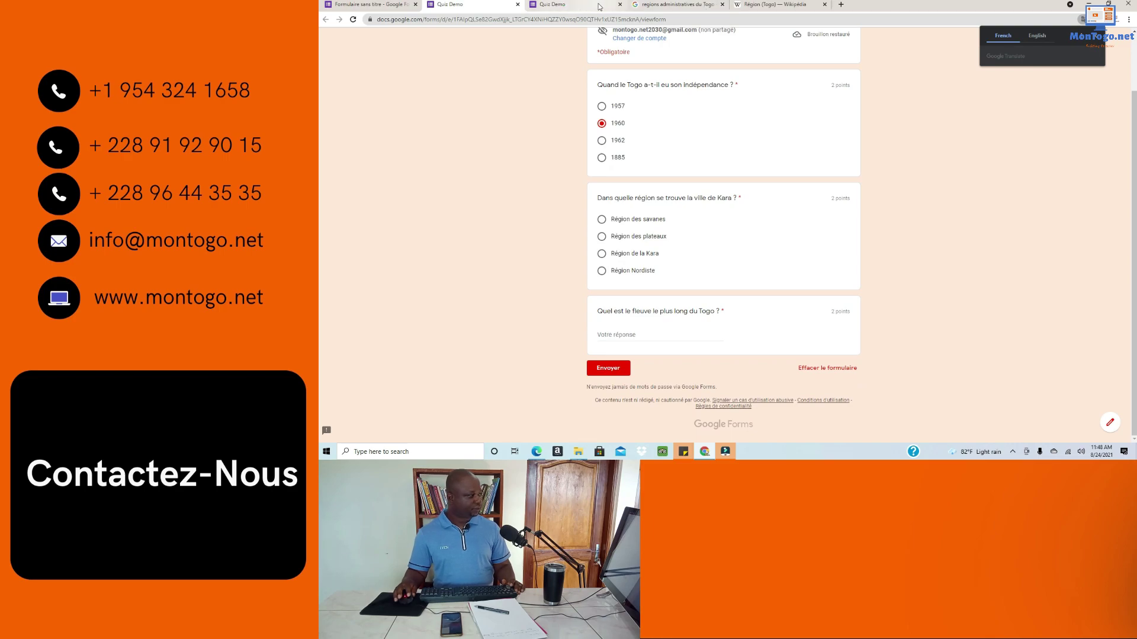
click(620, 4)
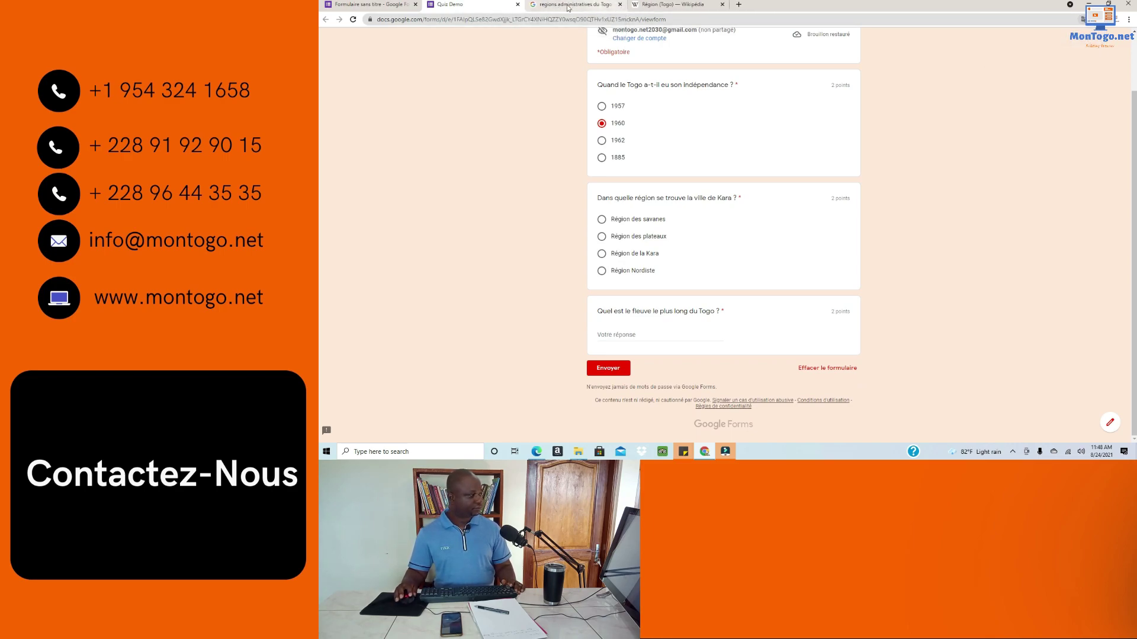
click(388, 4)
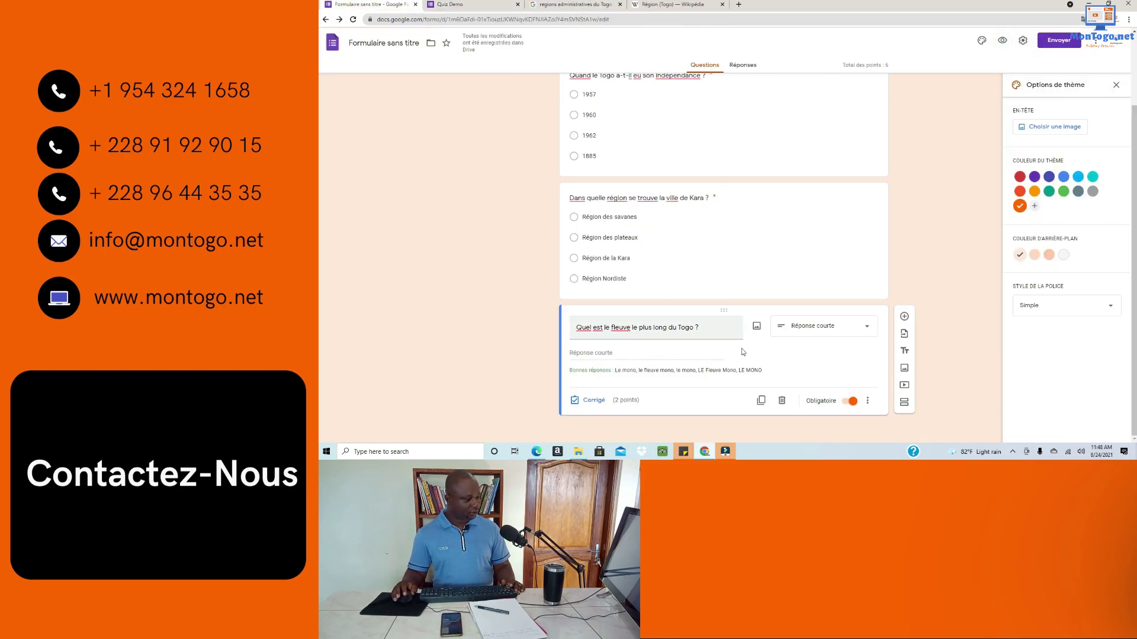
Step: Add a new question below the river question and select question 4's wording in Word
click(904, 317)
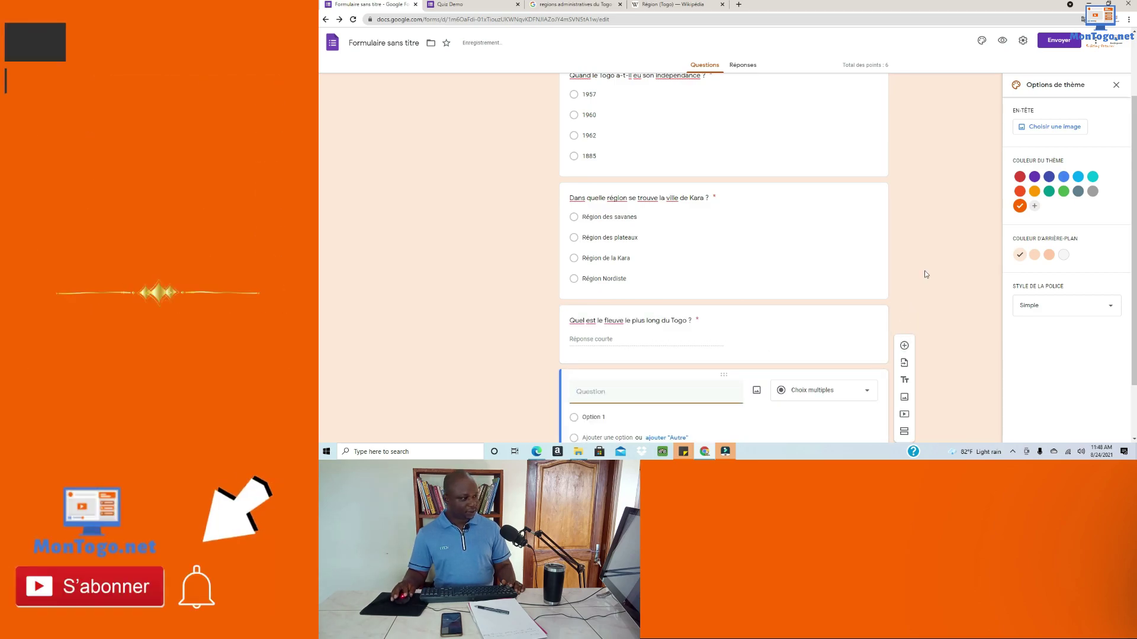
click(1108, 3)
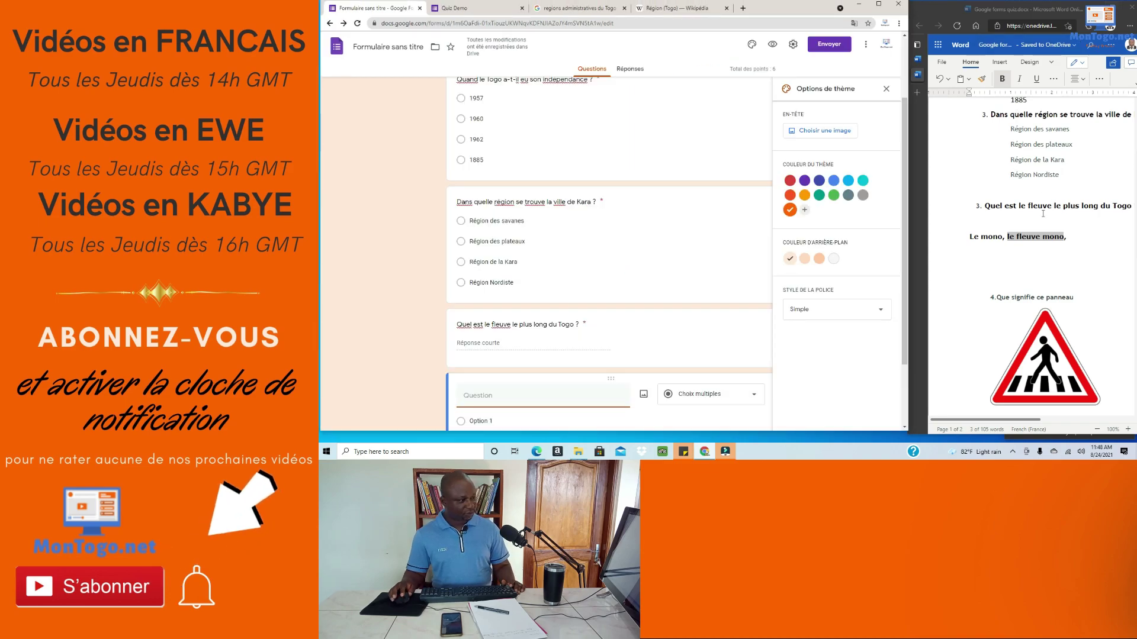
scroll(1011, 269, down, 1)
scroll(1010, 269, down, 1)
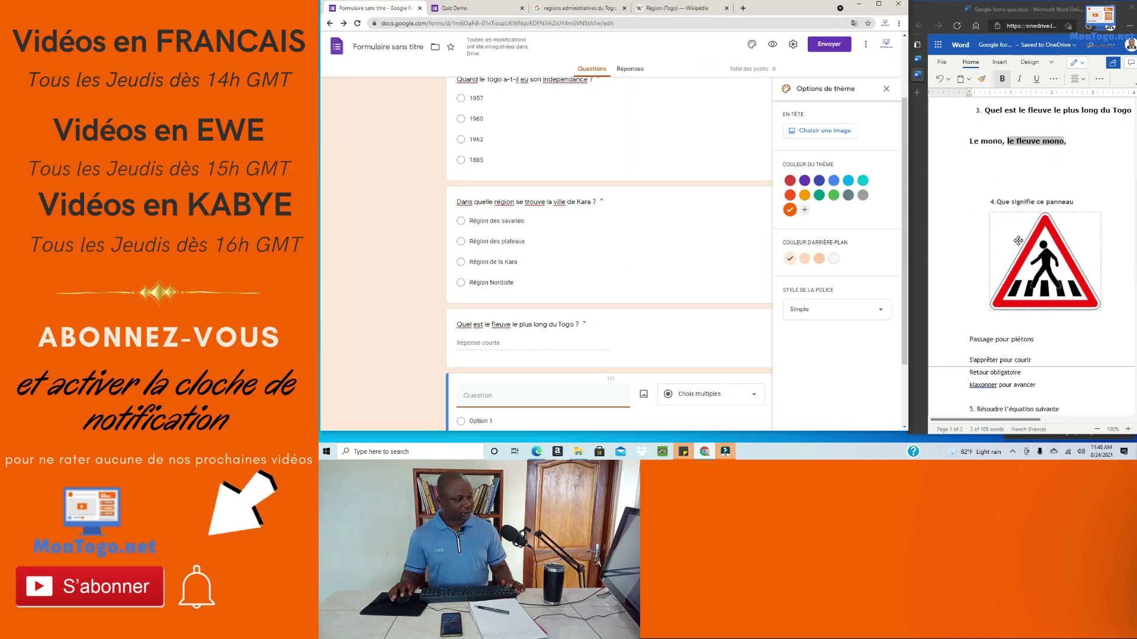
scroll(1030, 203, down, 1)
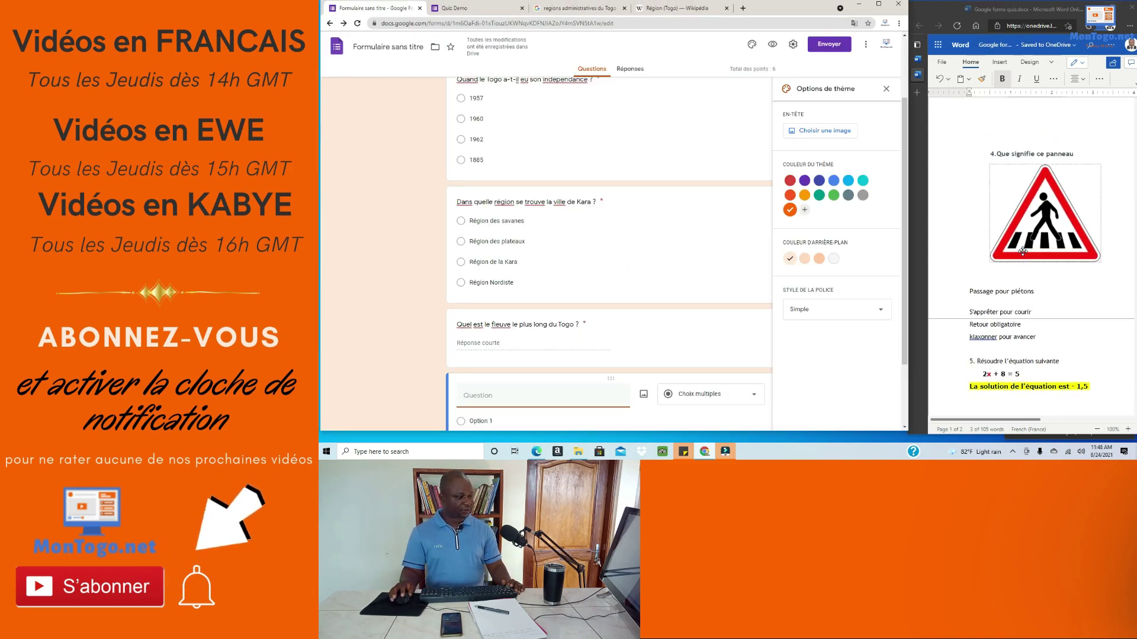
scroll(1023, 251, up, 1)
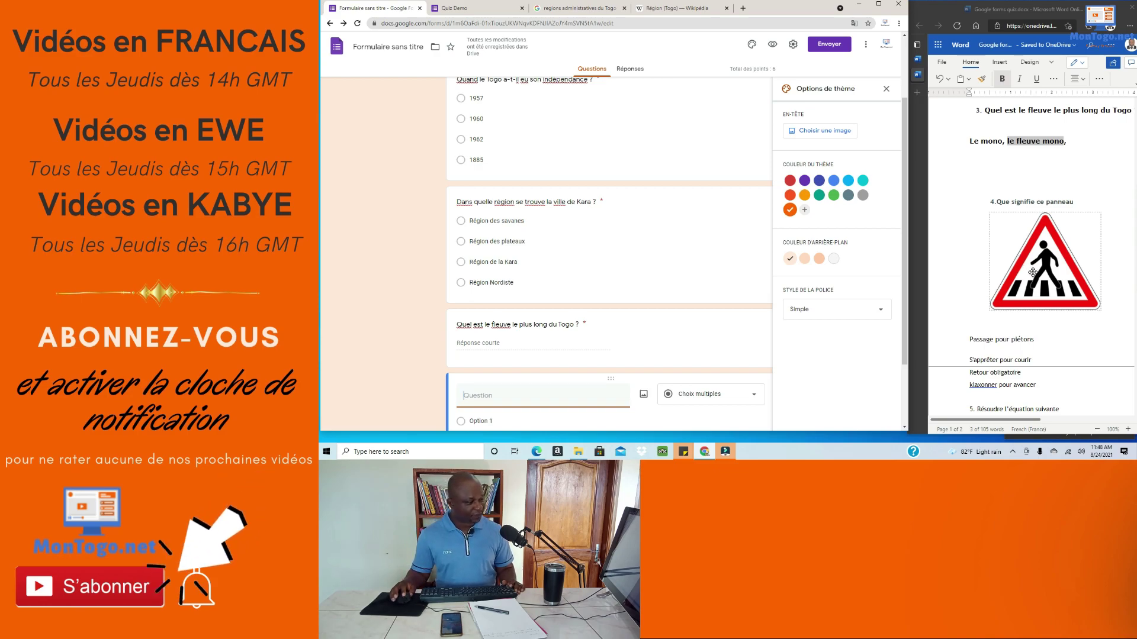
drag(1074, 202, 1001, 200)
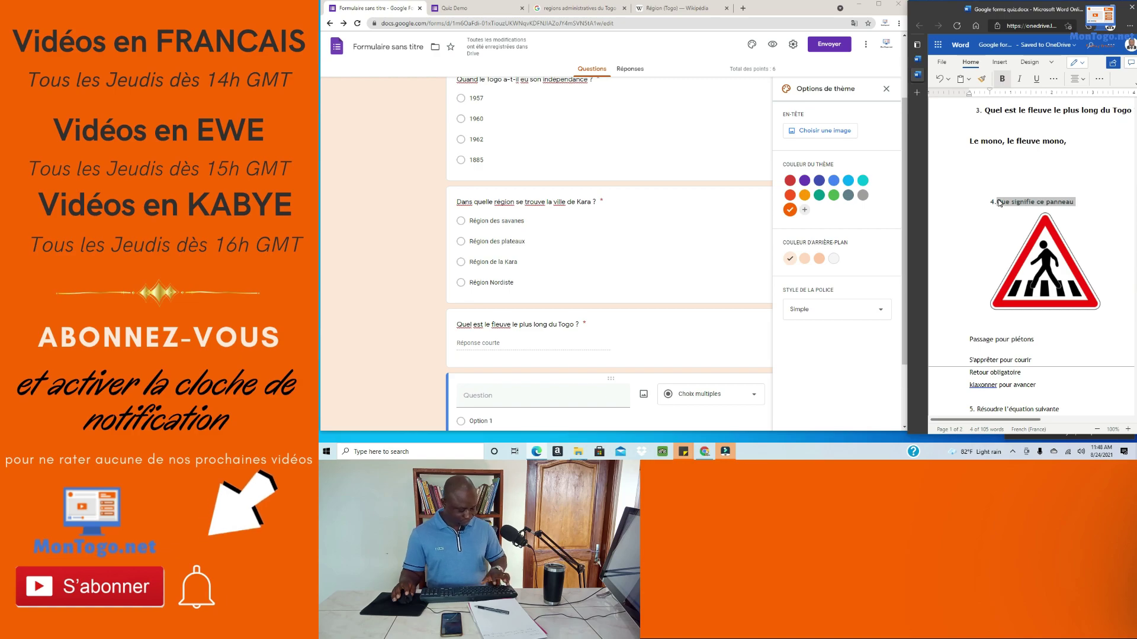
Step: Title the new question 'Que signifie ce panneau ?' and open its image insertion
click(523, 393)
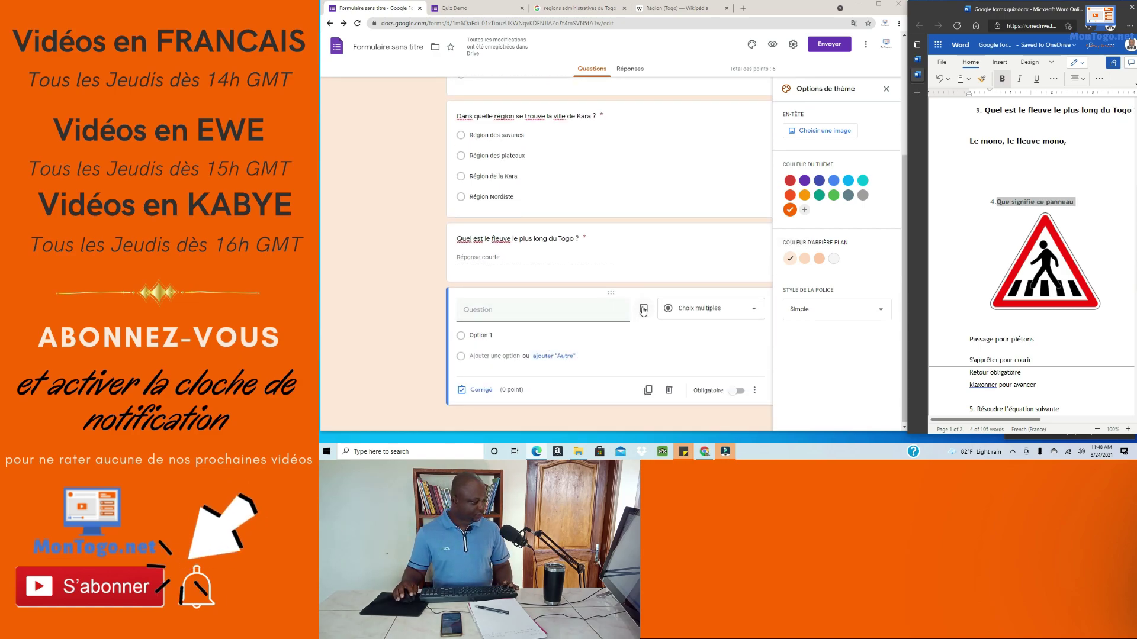
click(643, 308)
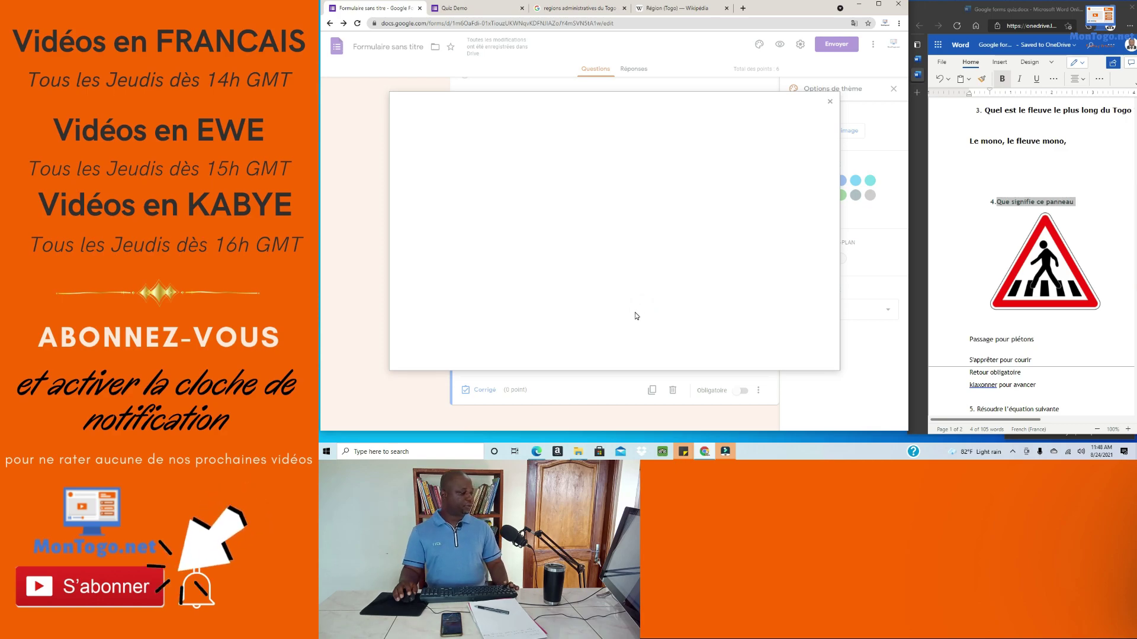
click(823, 108)
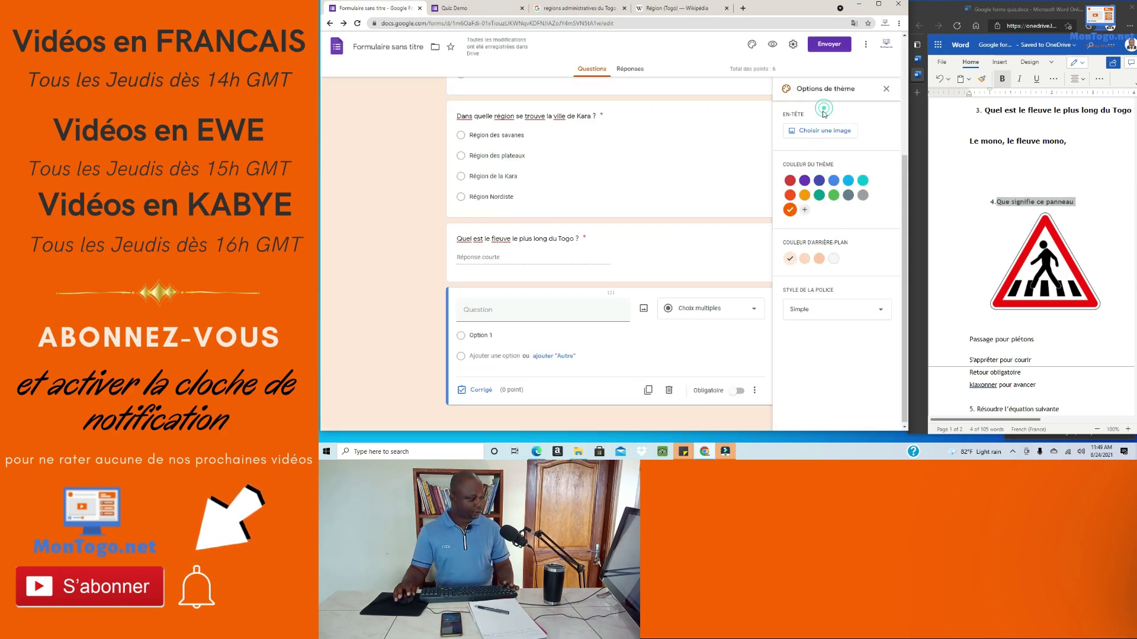
click(563, 306)
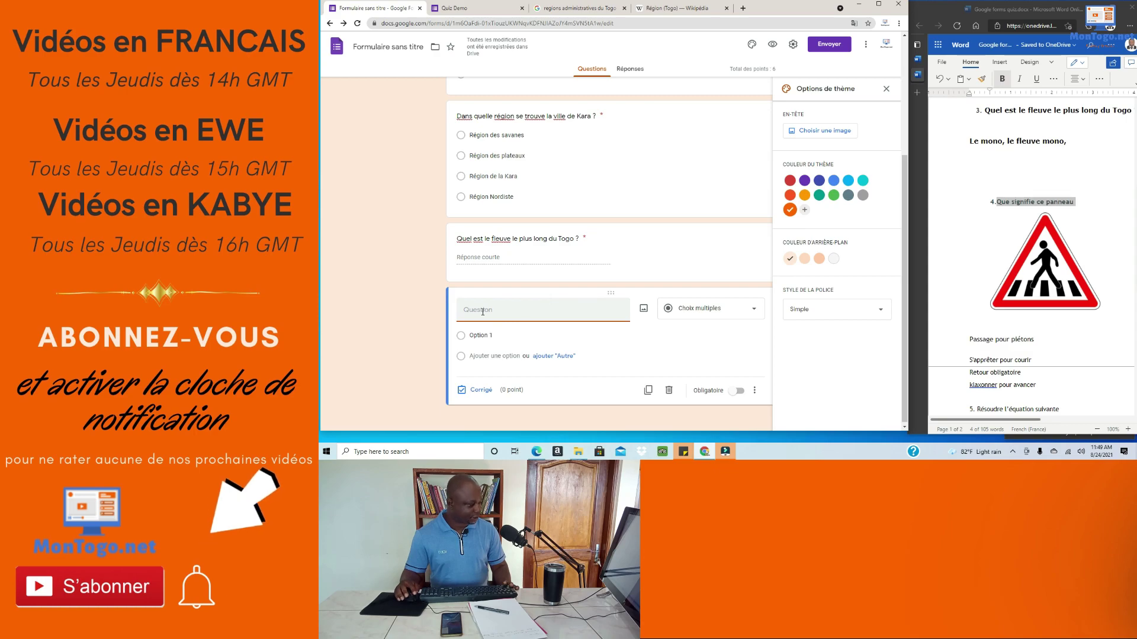
text(Que signifie ce panneau)
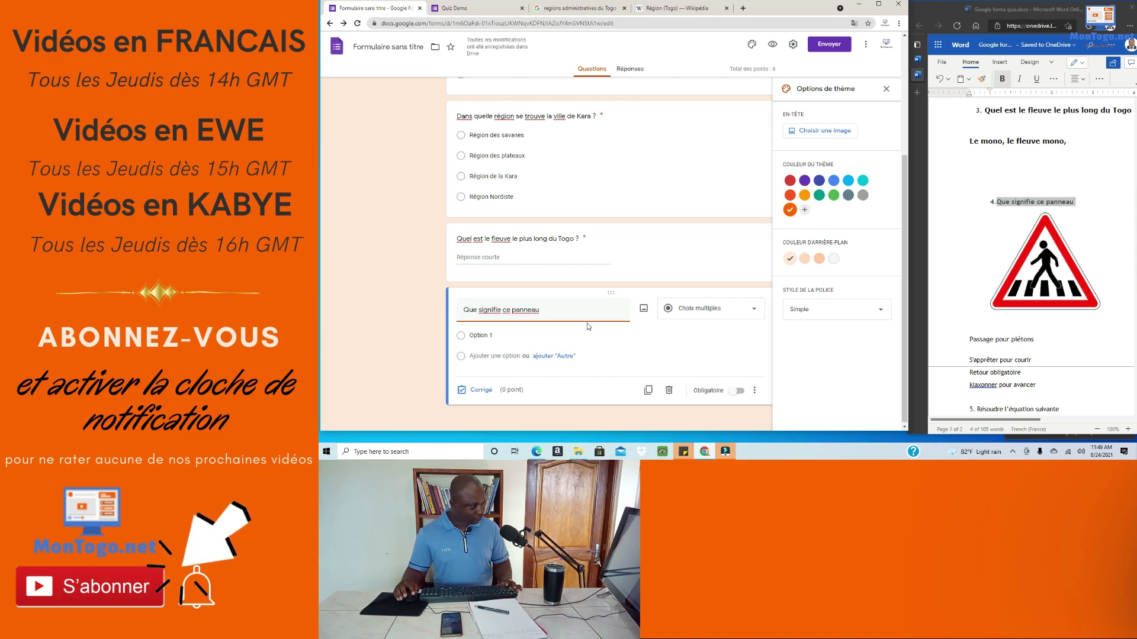
text(?)
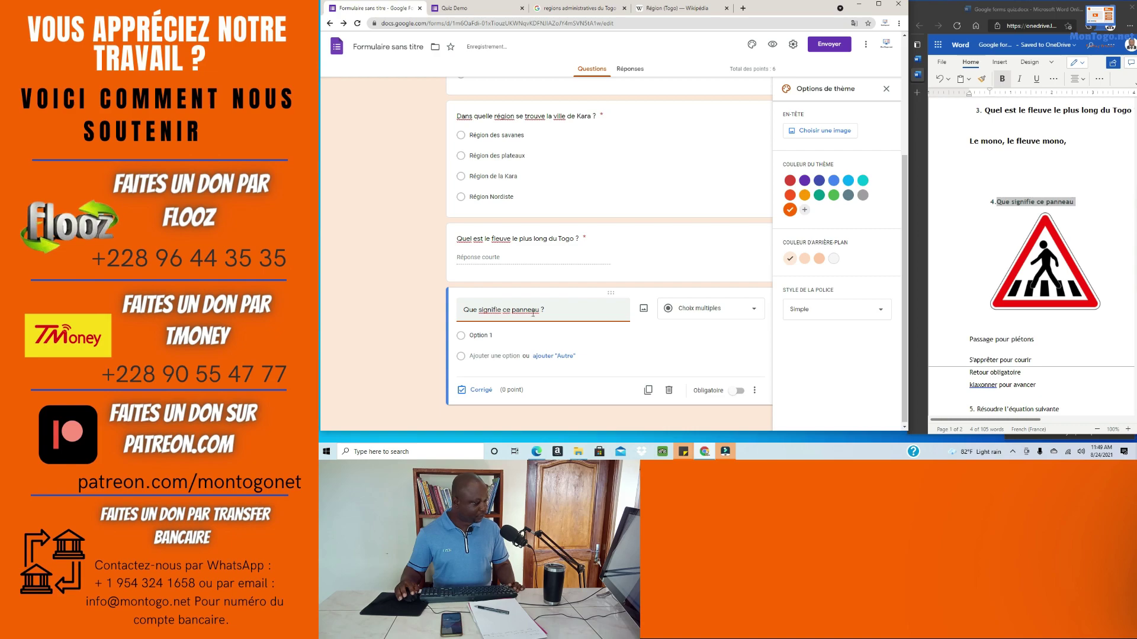
click(644, 310)
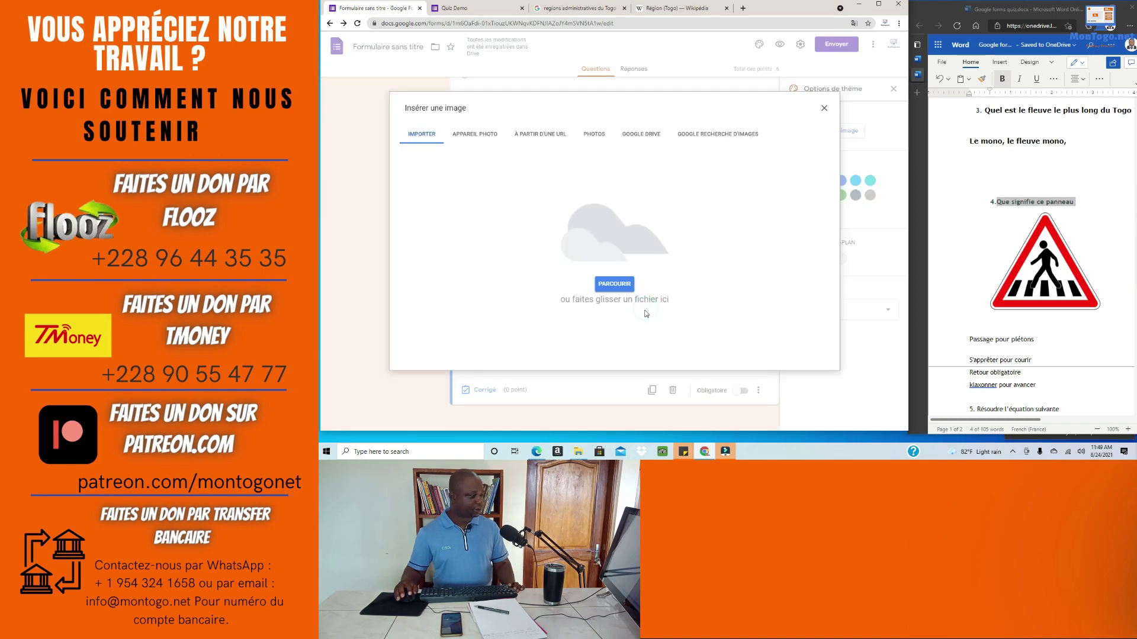
Step: Upload France_road_sign_A13b.svg.png from VIDEO PRODUCTION CLOUD DATA > Vlogs Assets > vlog 57 > prep
click(614, 286)
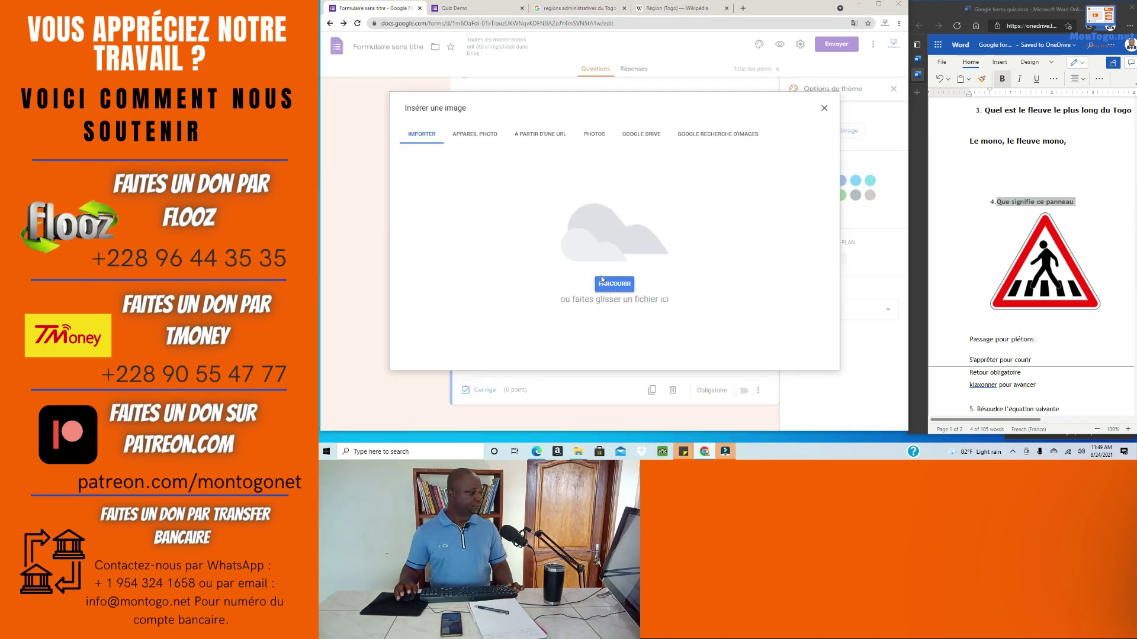
scroll(391, 228, down, 2)
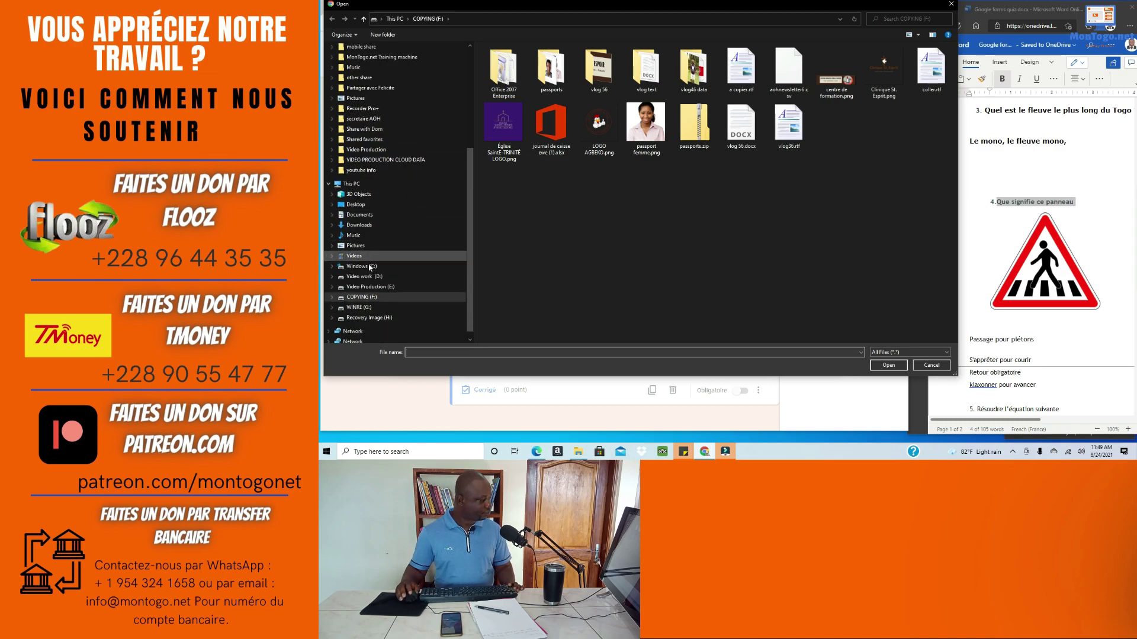
click(384, 161)
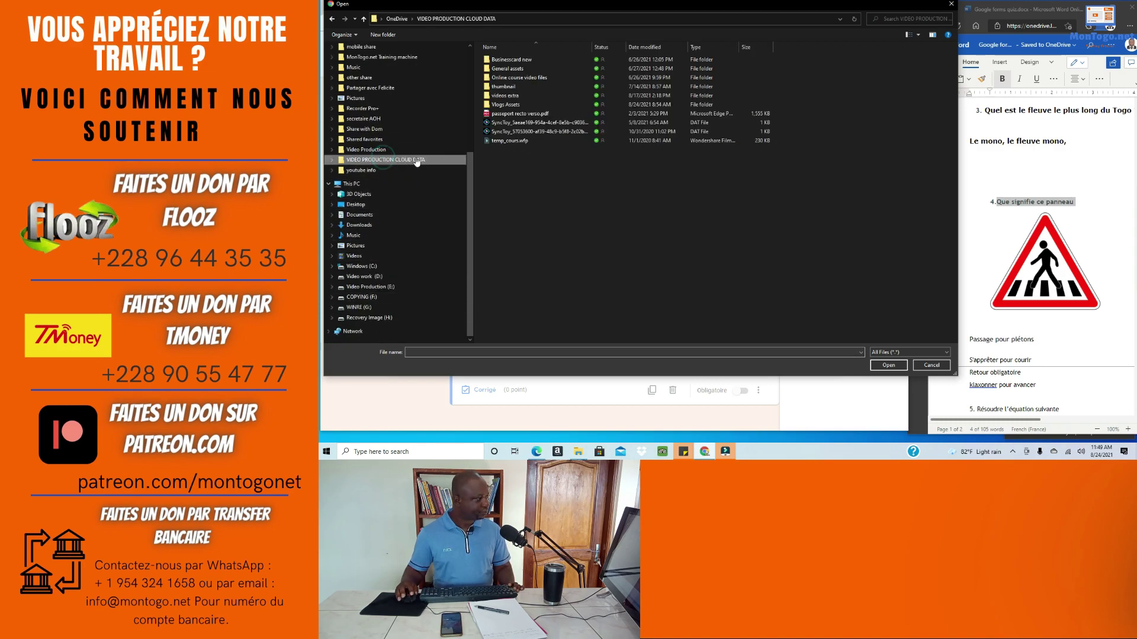
double_click(514, 104)
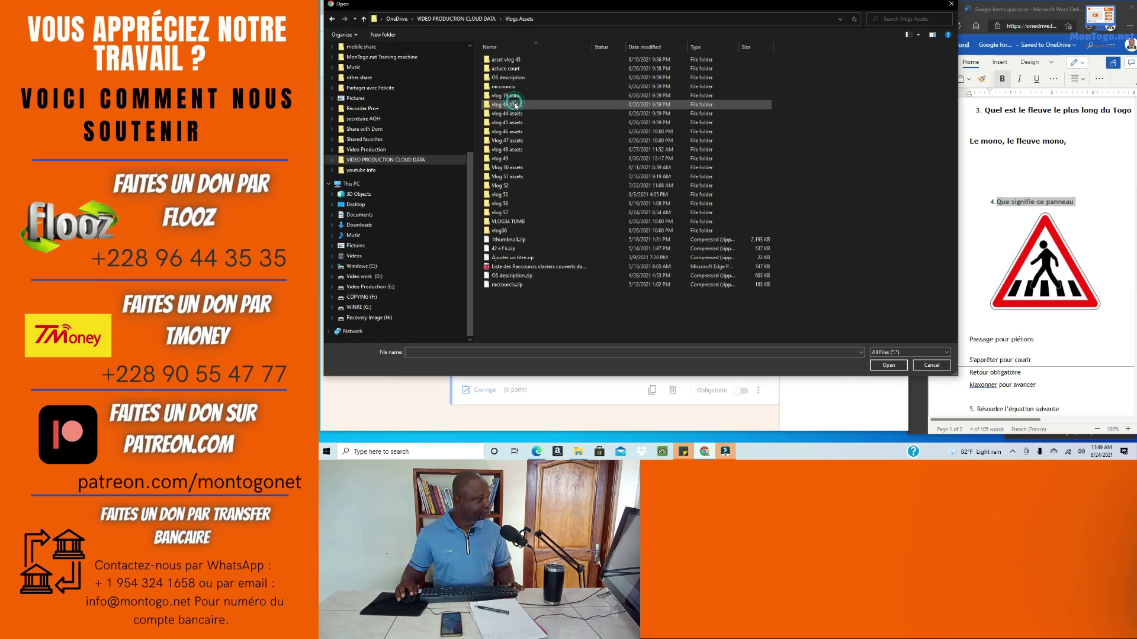
double_click(499, 212)
double_click(496, 60)
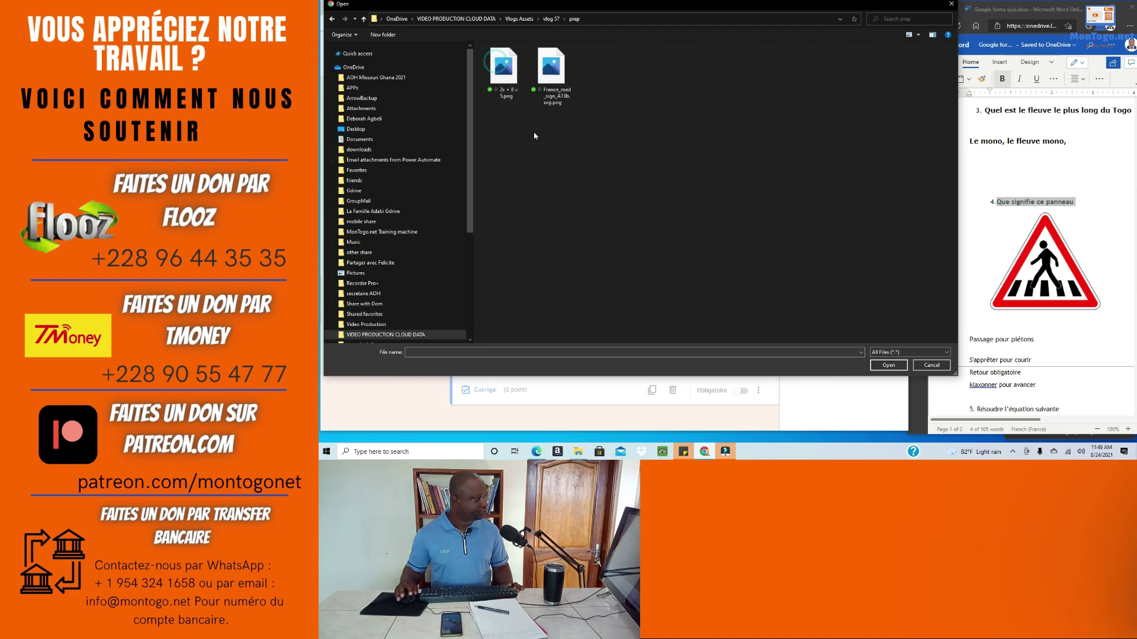
click(555, 81)
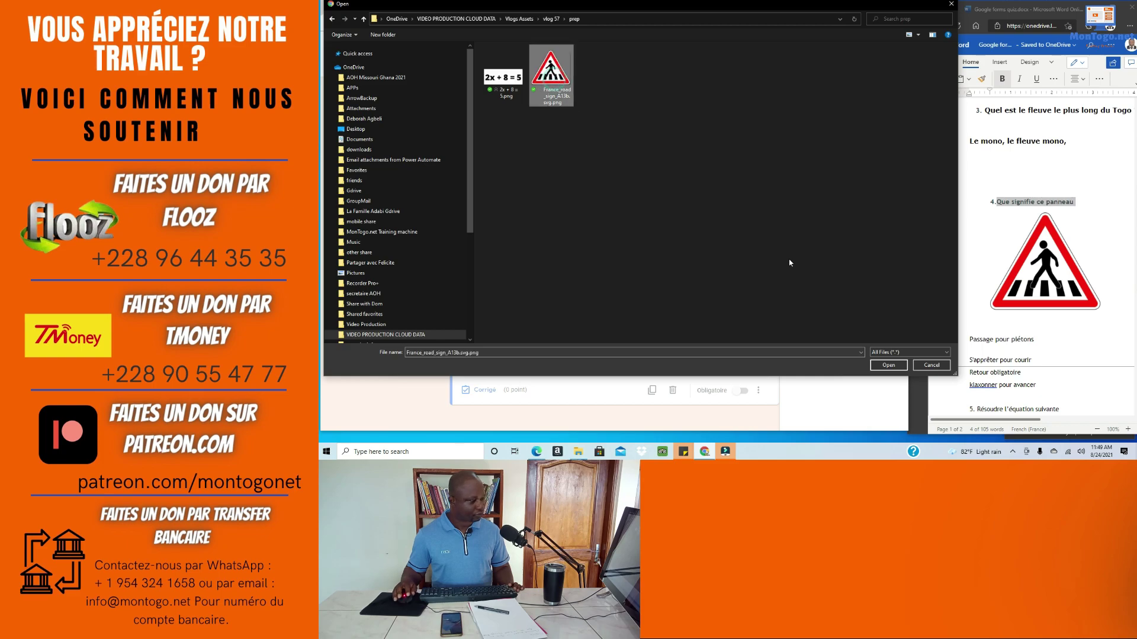
click(875, 366)
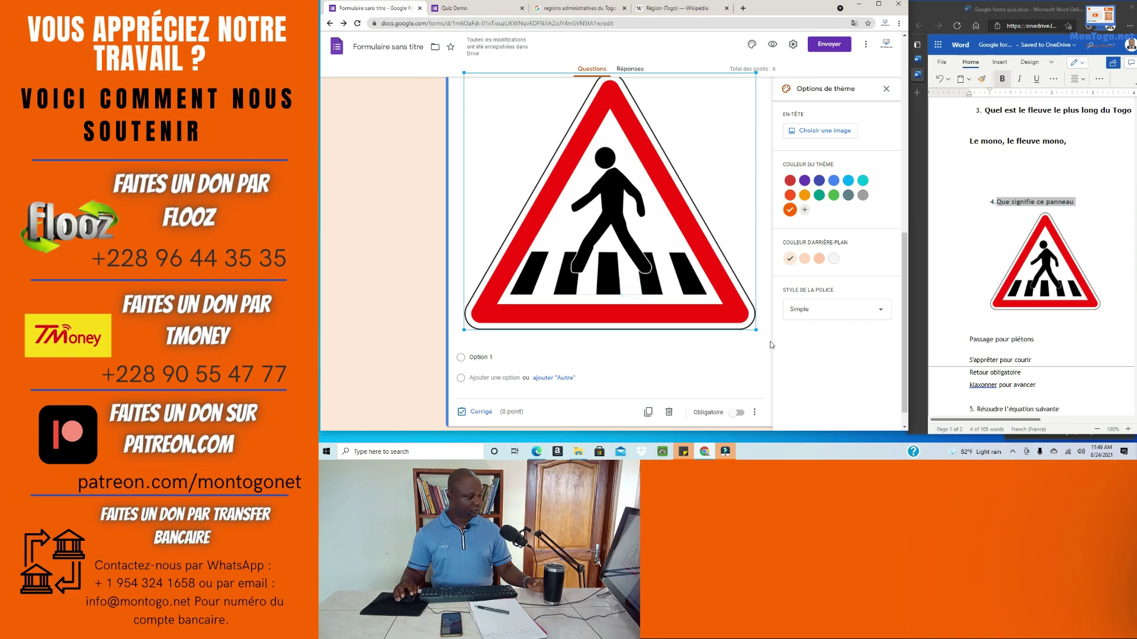
Step: Shrink the pedestrian-crossing sign image and centre it under 'Que signifie ce panneau ?'
drag(754, 329, 627, 298)
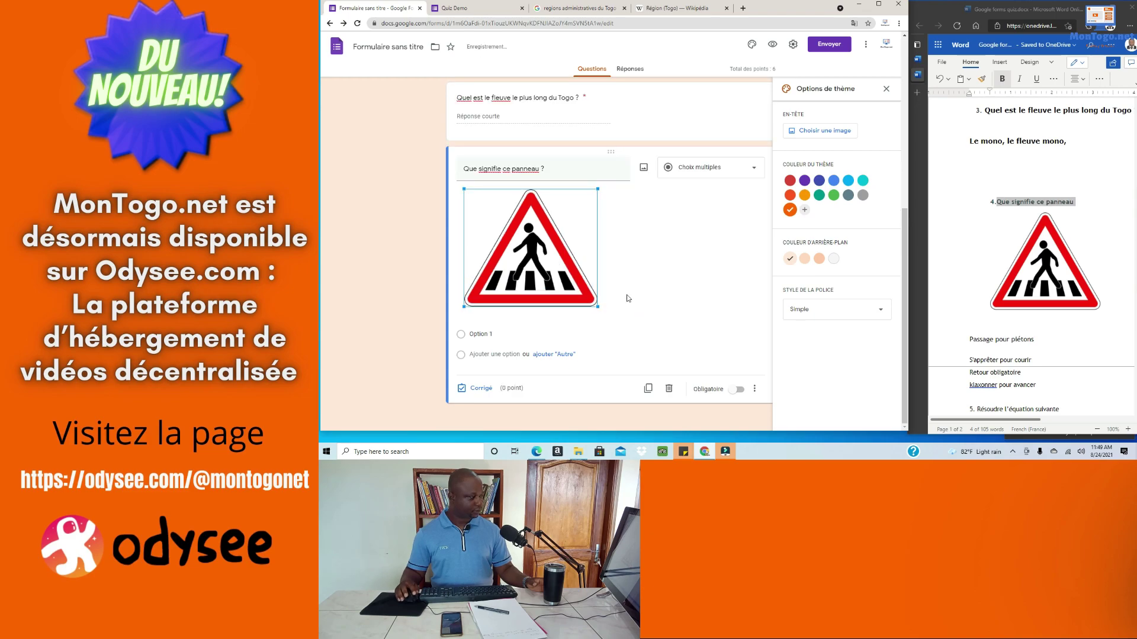
click(726, 290)
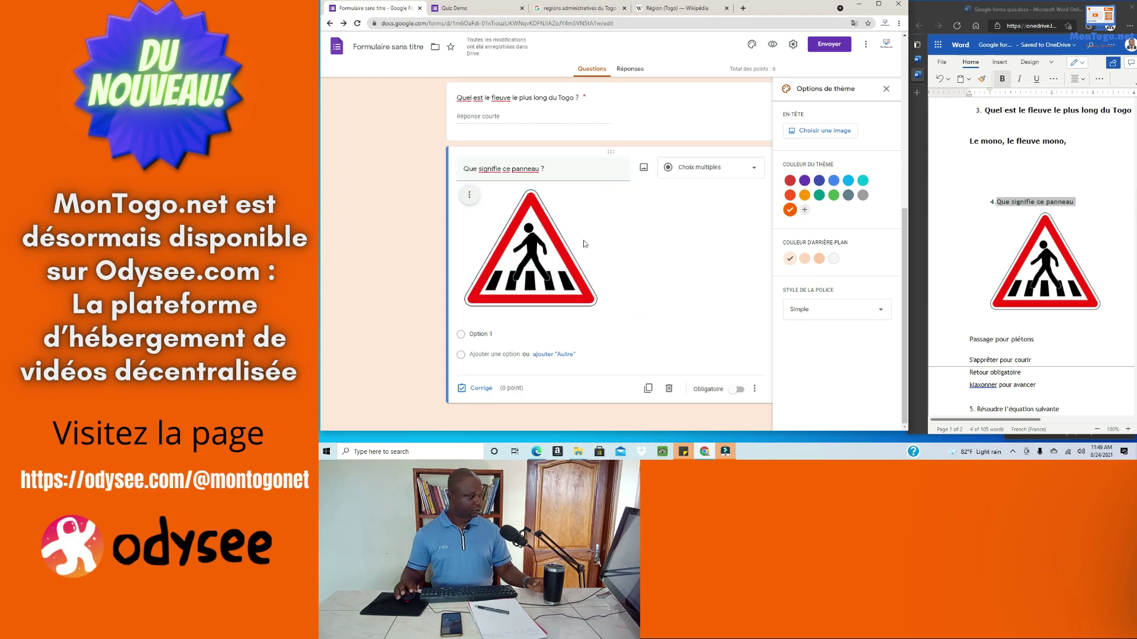
click(469, 195)
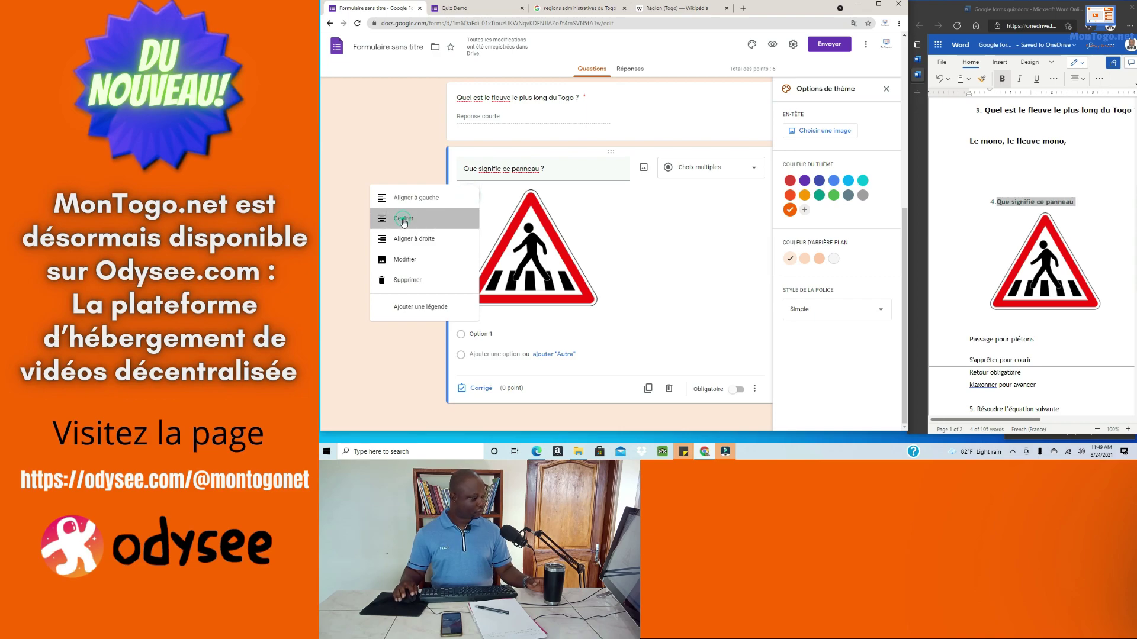
click(403, 219)
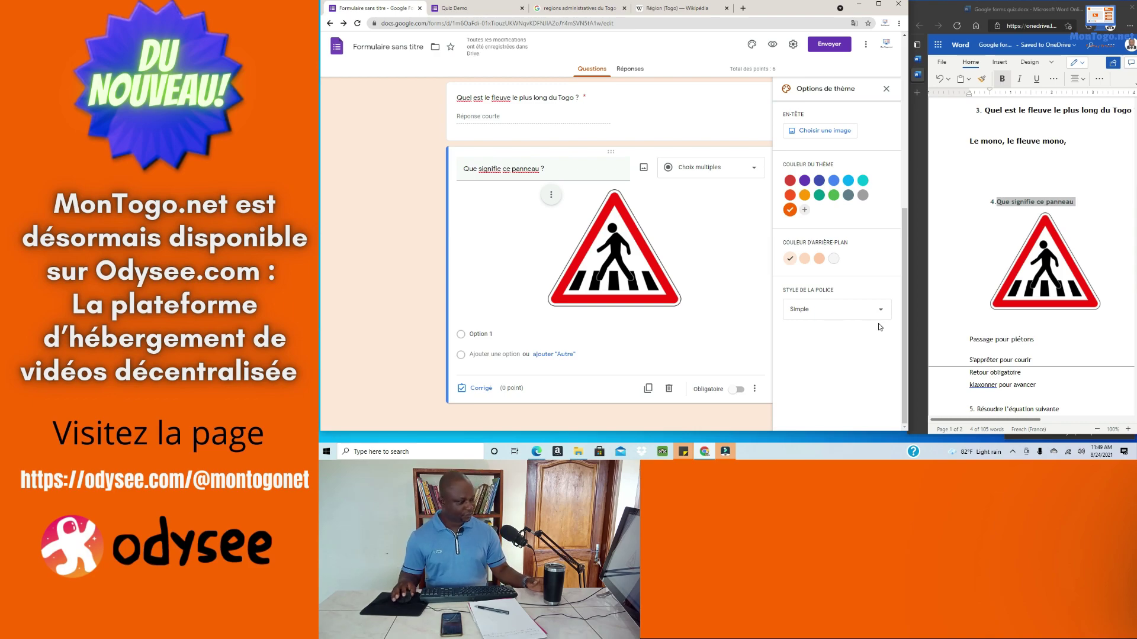
Step: Copy the four Word answer lines, from Passage pour piétons to klaxonner pour avancer
triple_click(1009, 340)
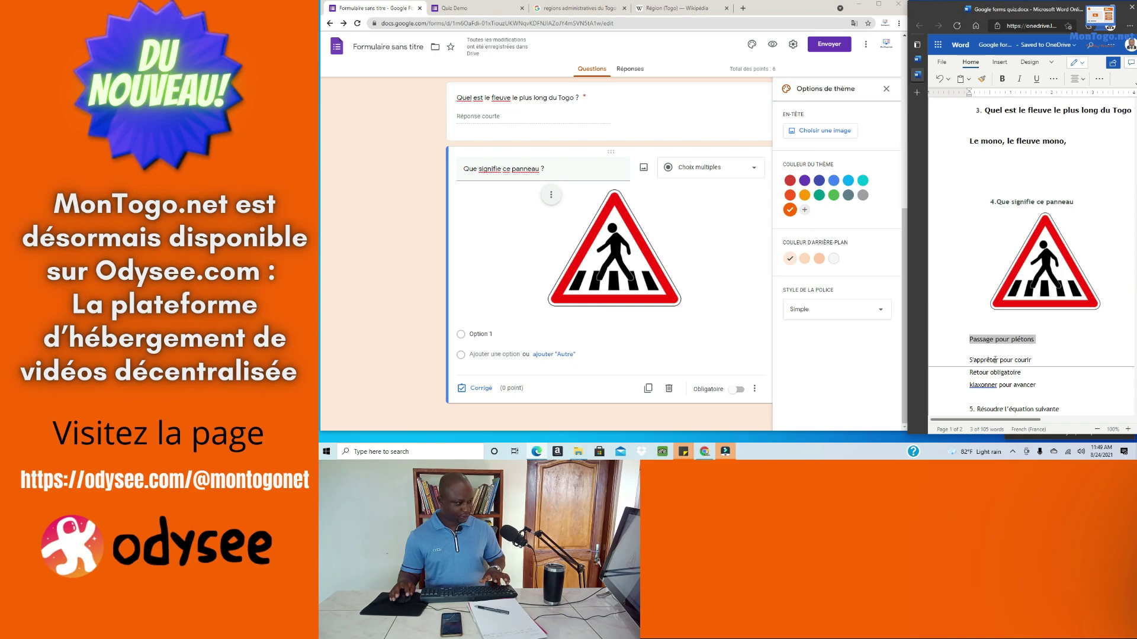
triple_click(993, 361)
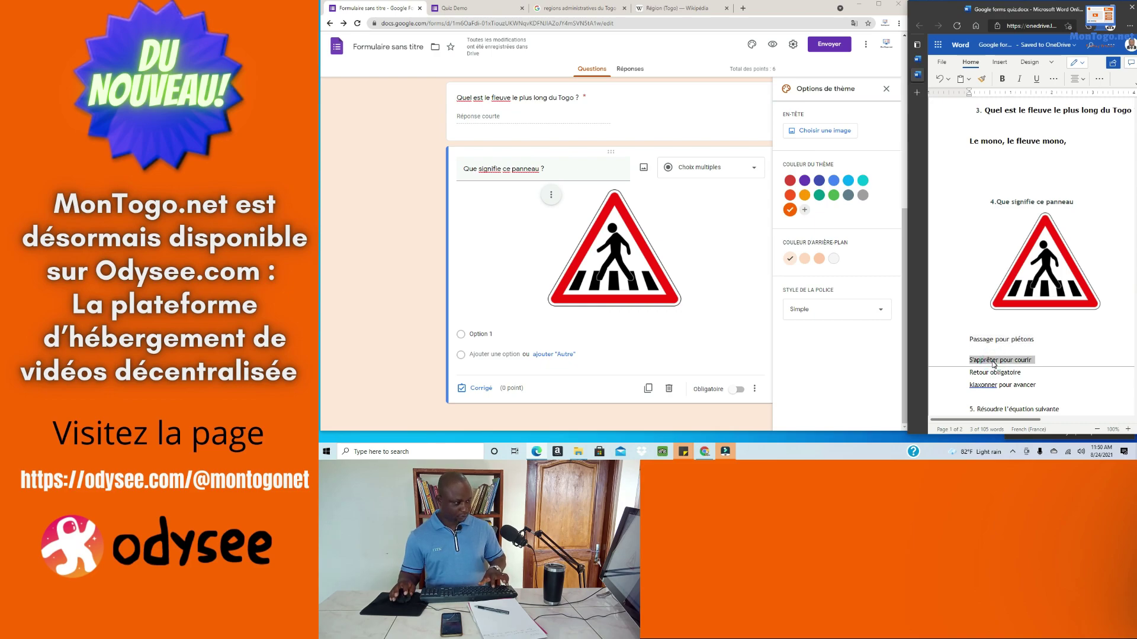
triple_click(987, 373)
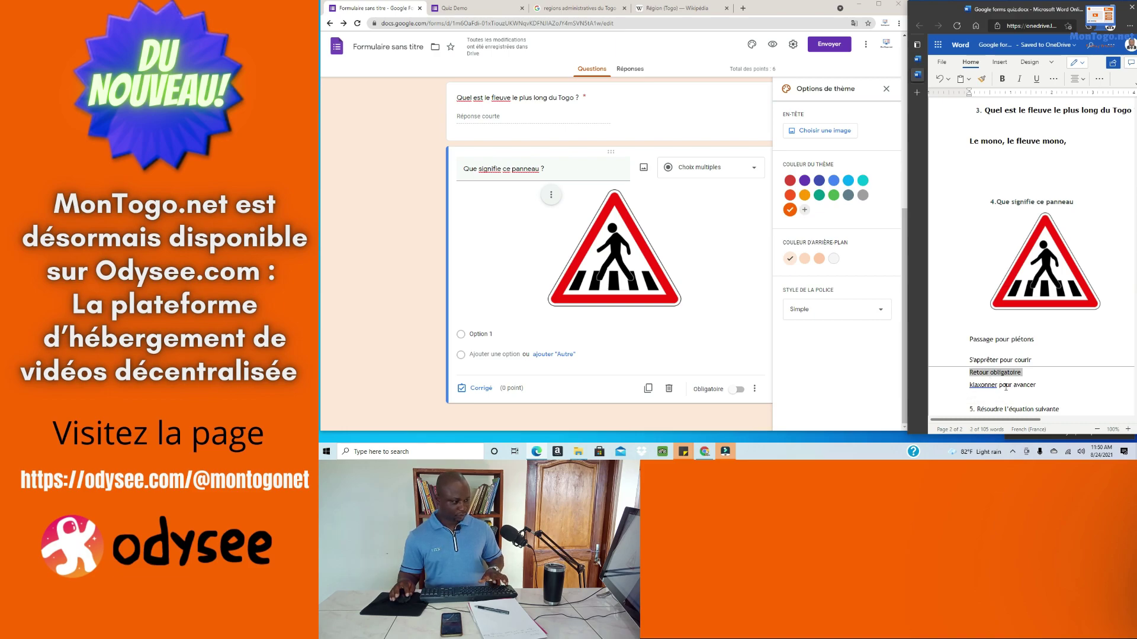
double_click(1005, 385)
triple_click(1006, 388)
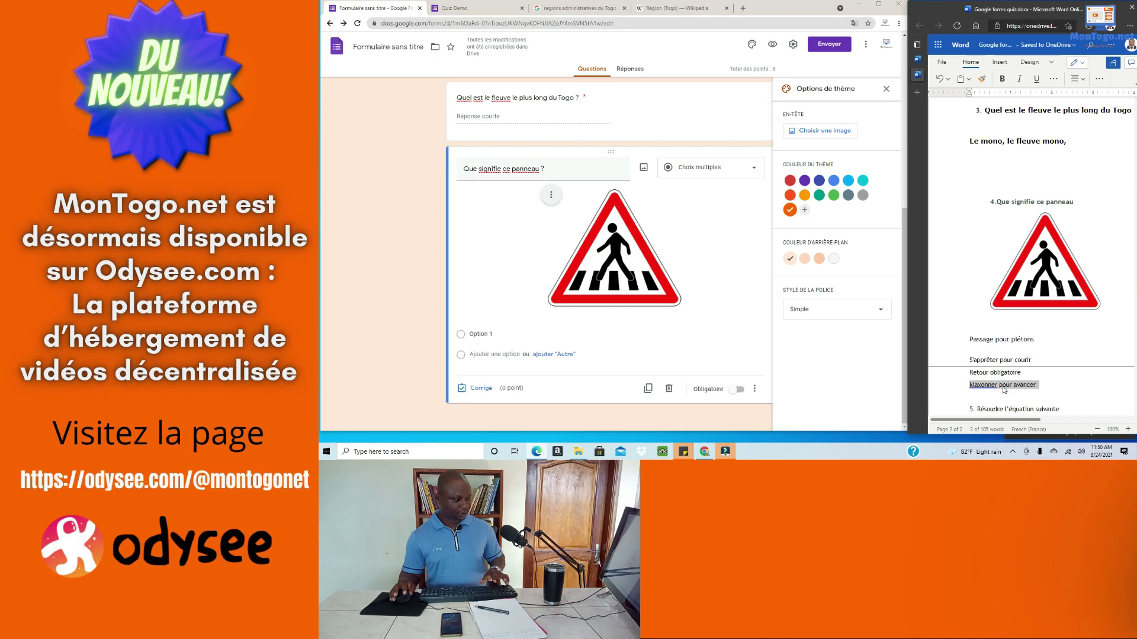
click(499, 336)
key(ctrl+a)
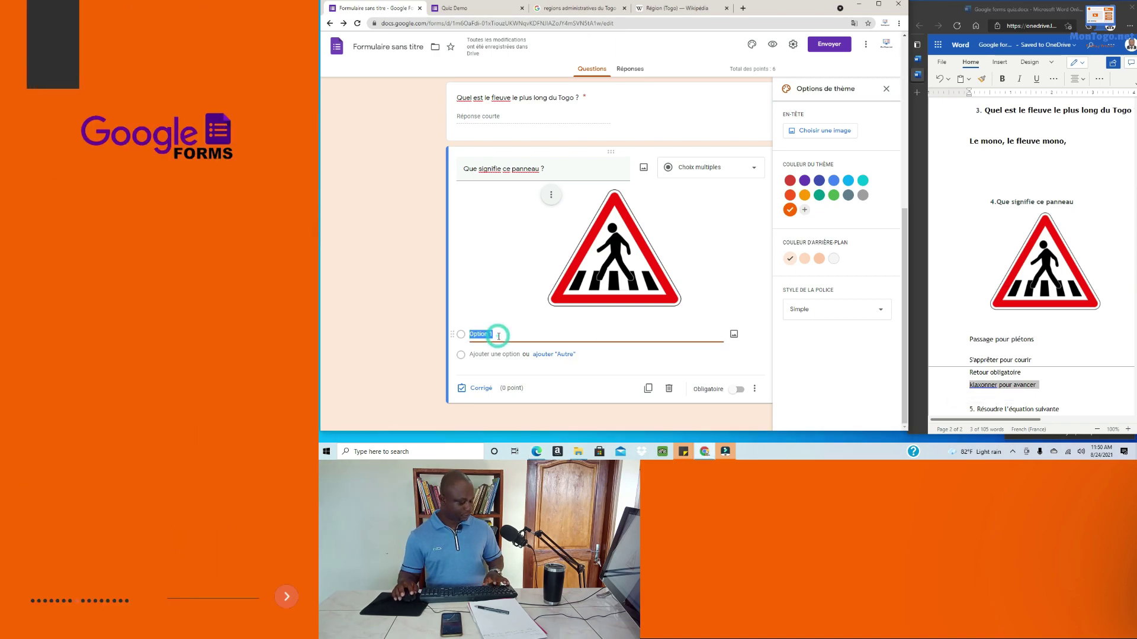
Step: Fill the first two choices with 'Passage pour piétons' and 'S'apprêter pour courir' from clipboard history
key(super+v)
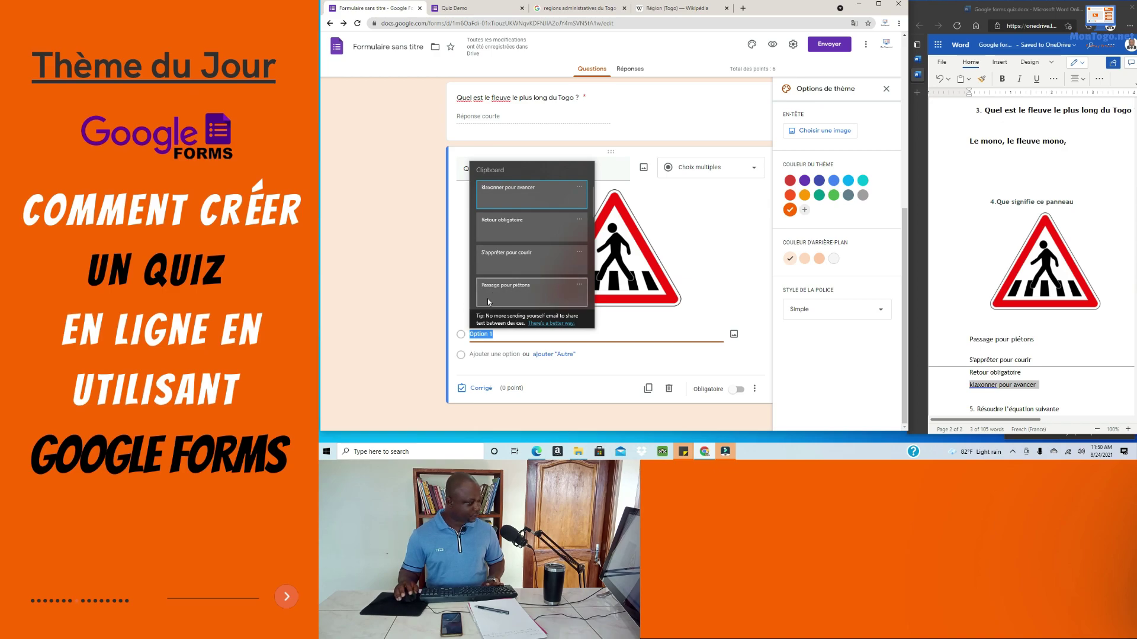
click(519, 293)
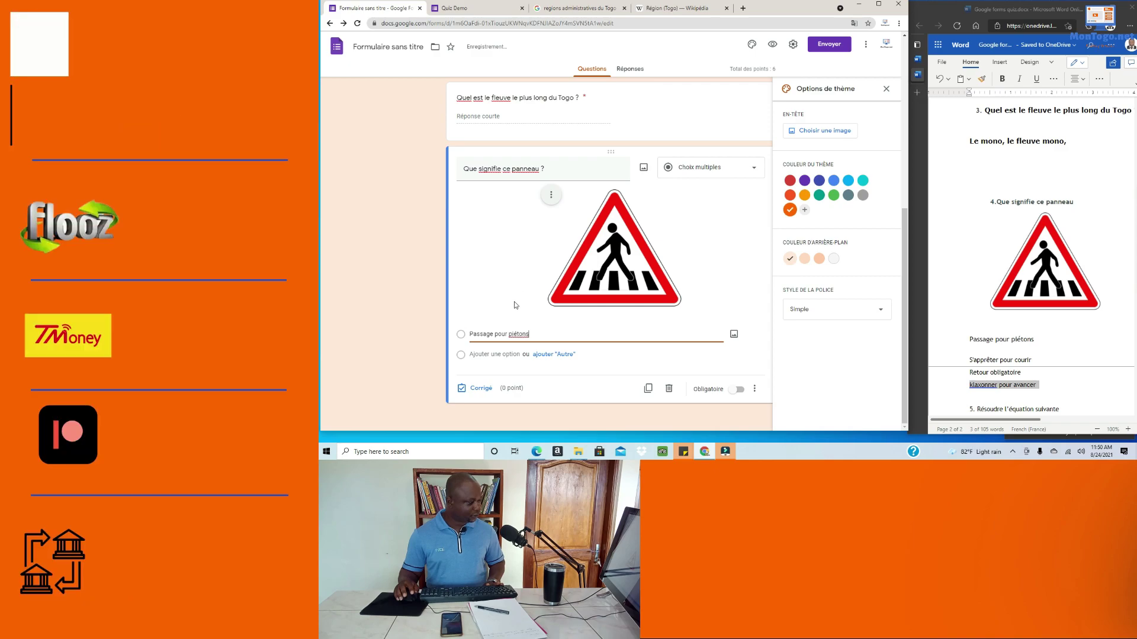
click(503, 355)
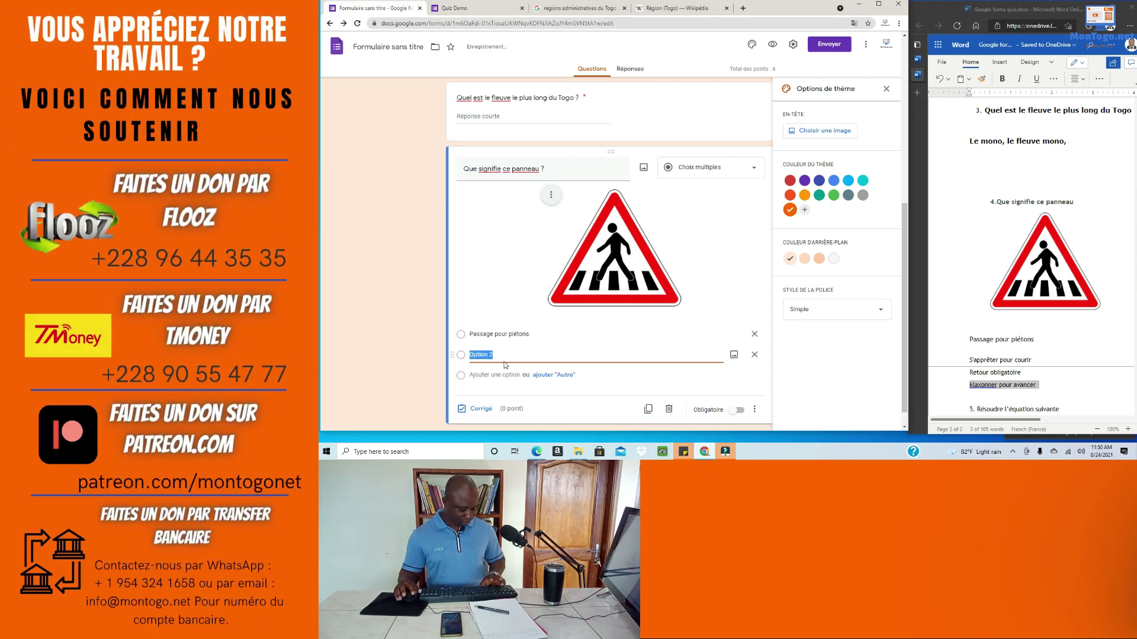
key(super+v)
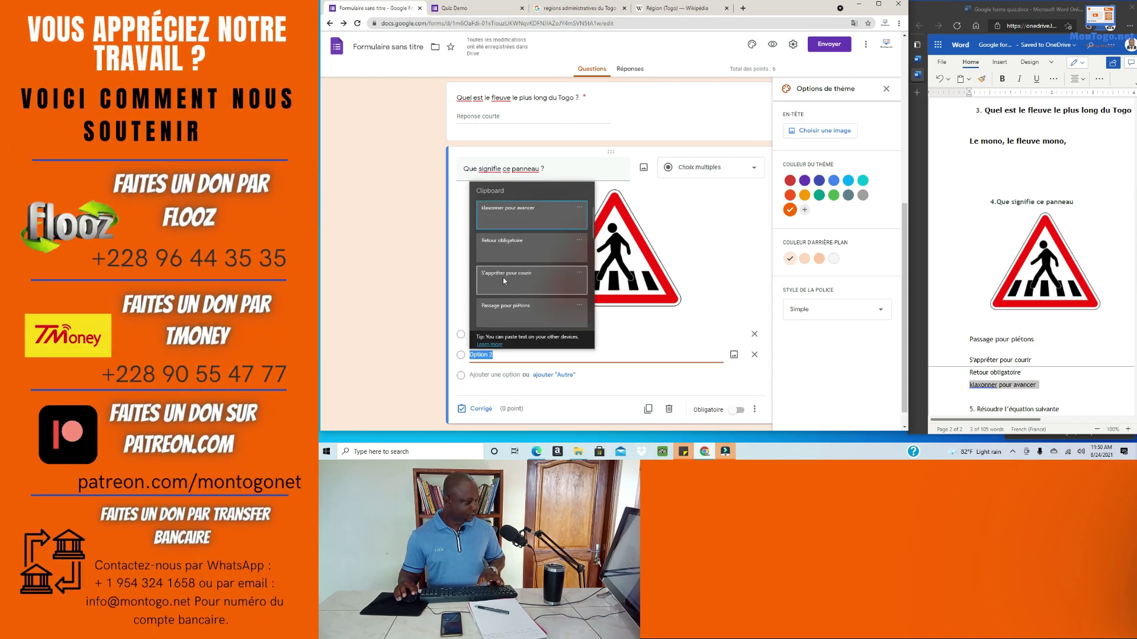
click(502, 279)
Step: Add 'Retour obligatoire' and 'klaxonner pour avancer' as the third and fourth choices
click(490, 377)
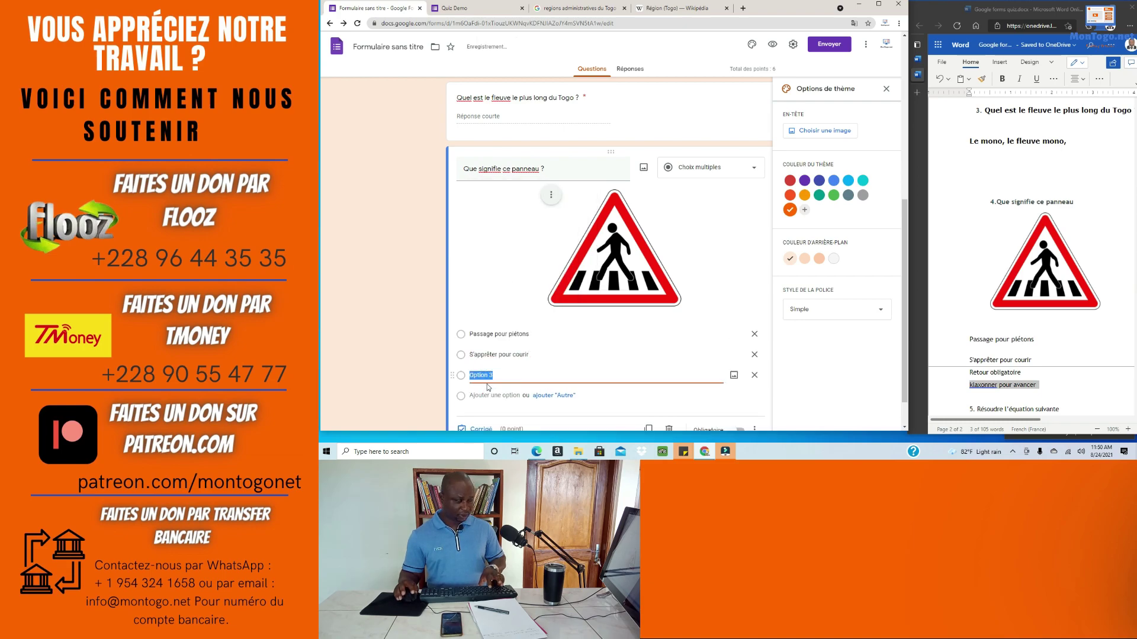
key(super+v)
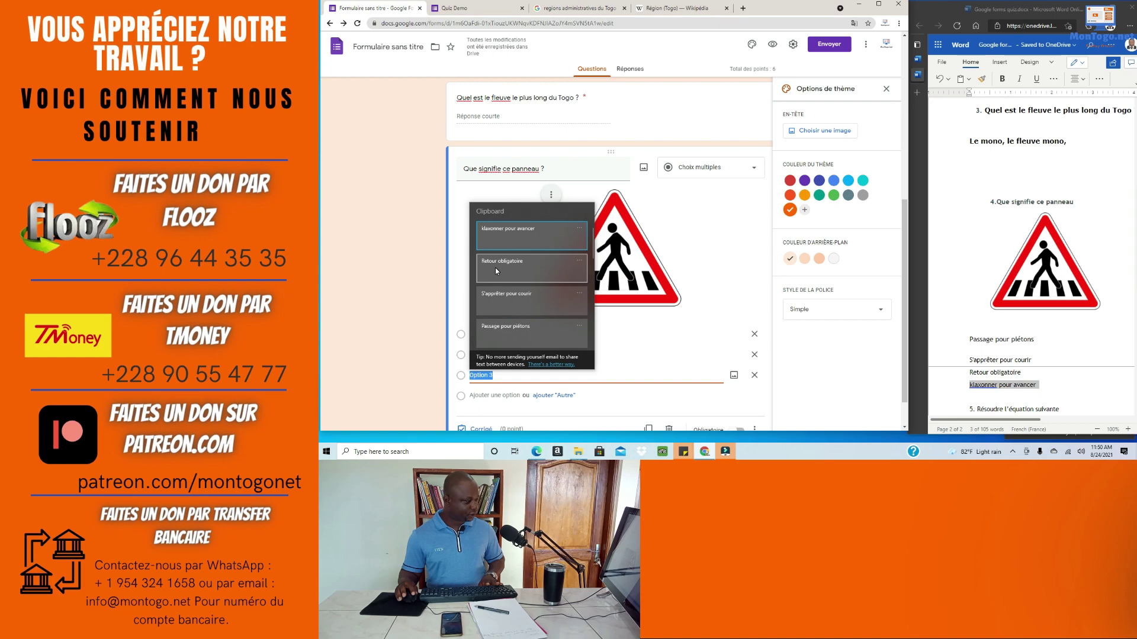
click(497, 271)
click(490, 394)
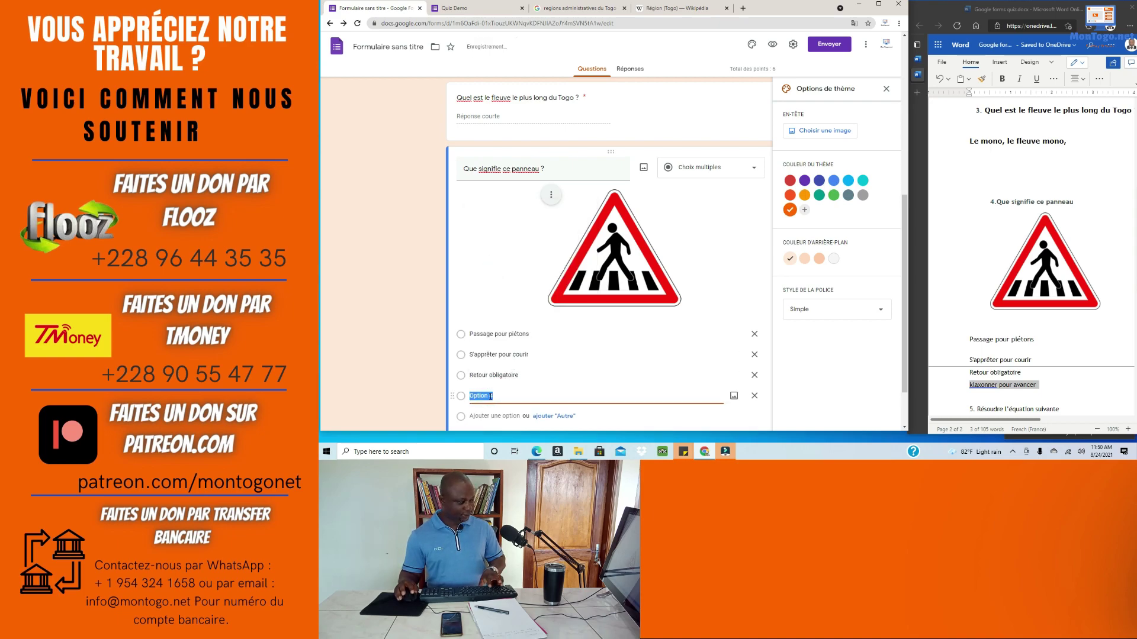
key(super+v)
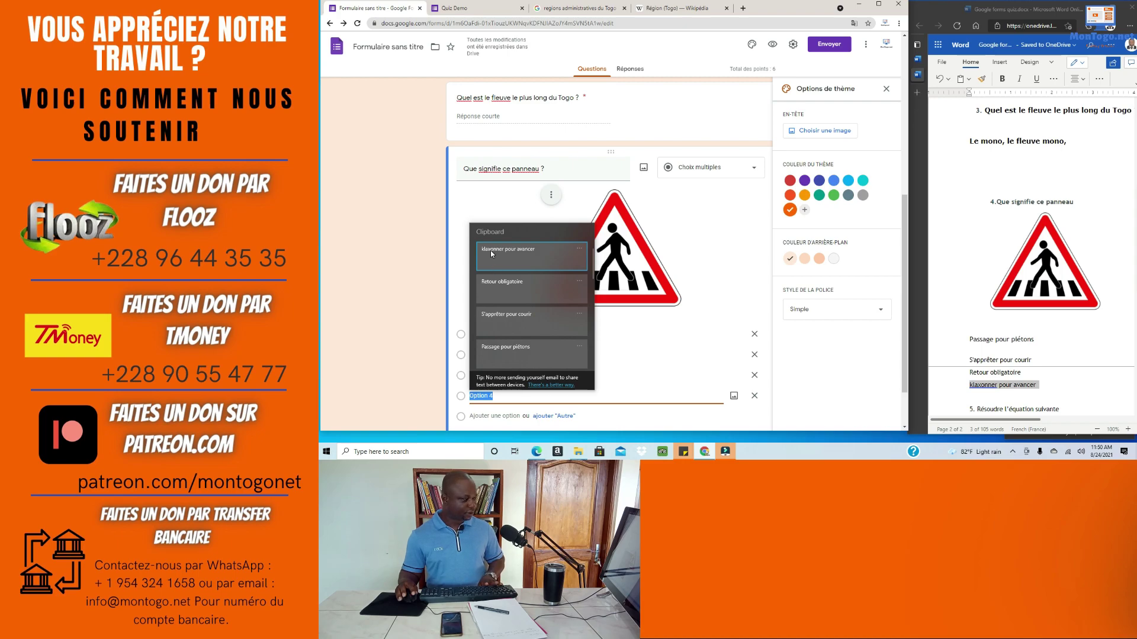
click(490, 250)
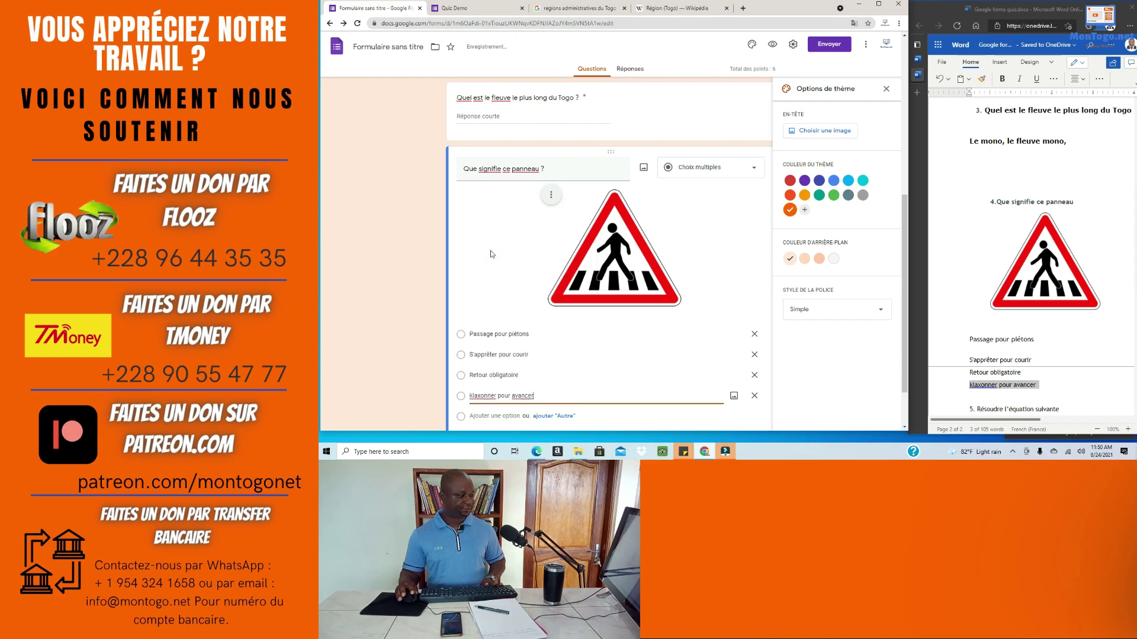
scroll(748, 379, down, 1)
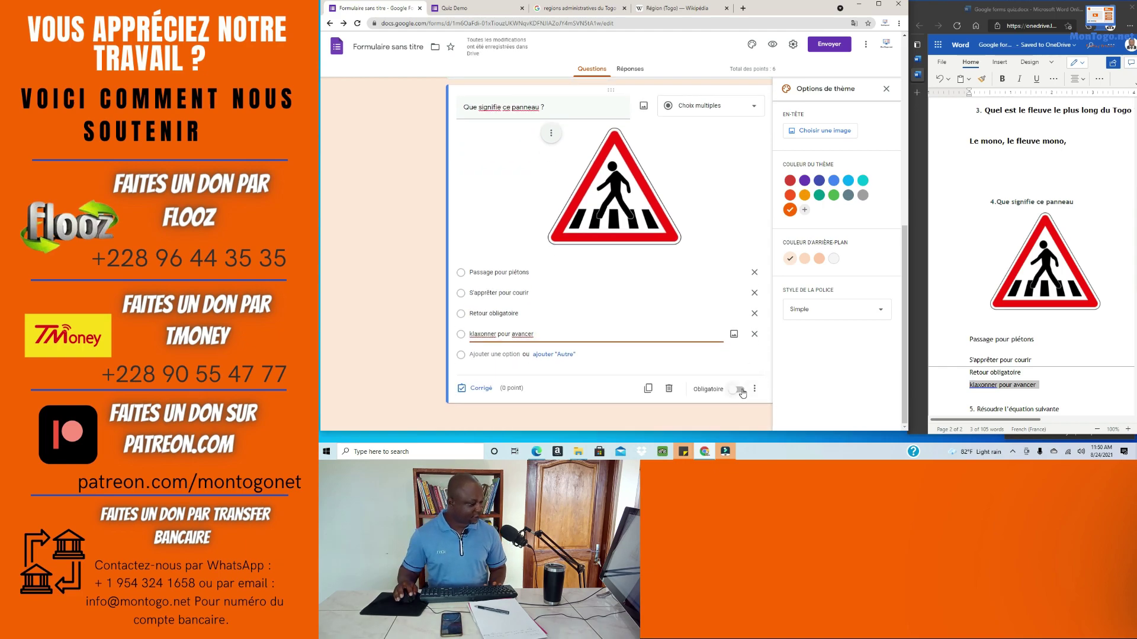
Step: Switch on Obligatoire, then give 2 points and mark Passage pour piétons correct in the answer key
click(740, 390)
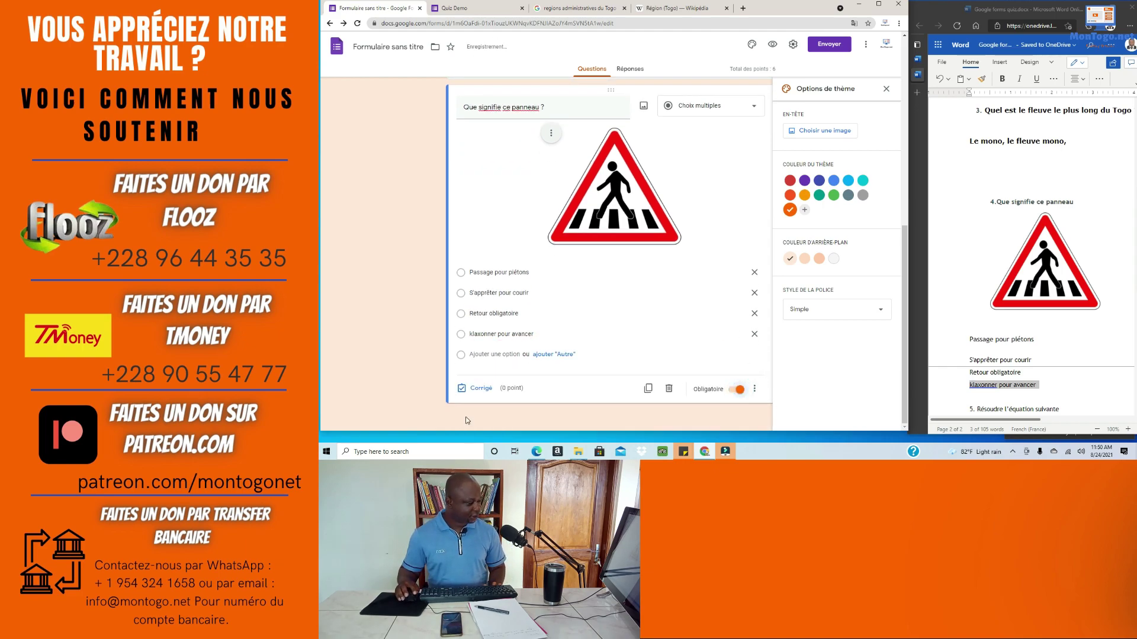
click(474, 392)
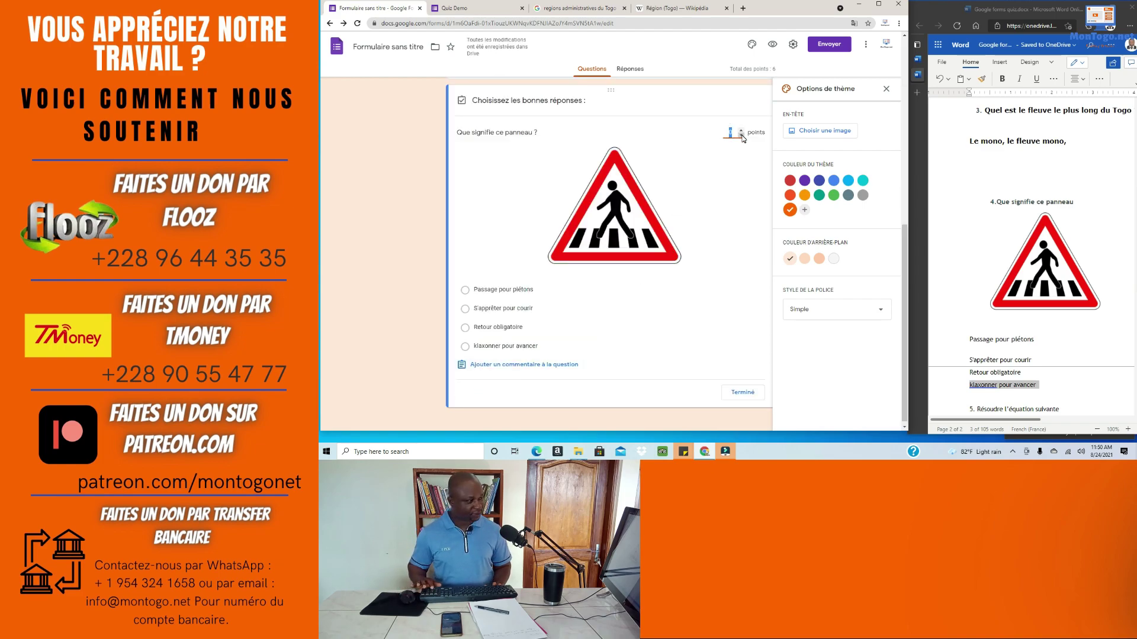
text(2)
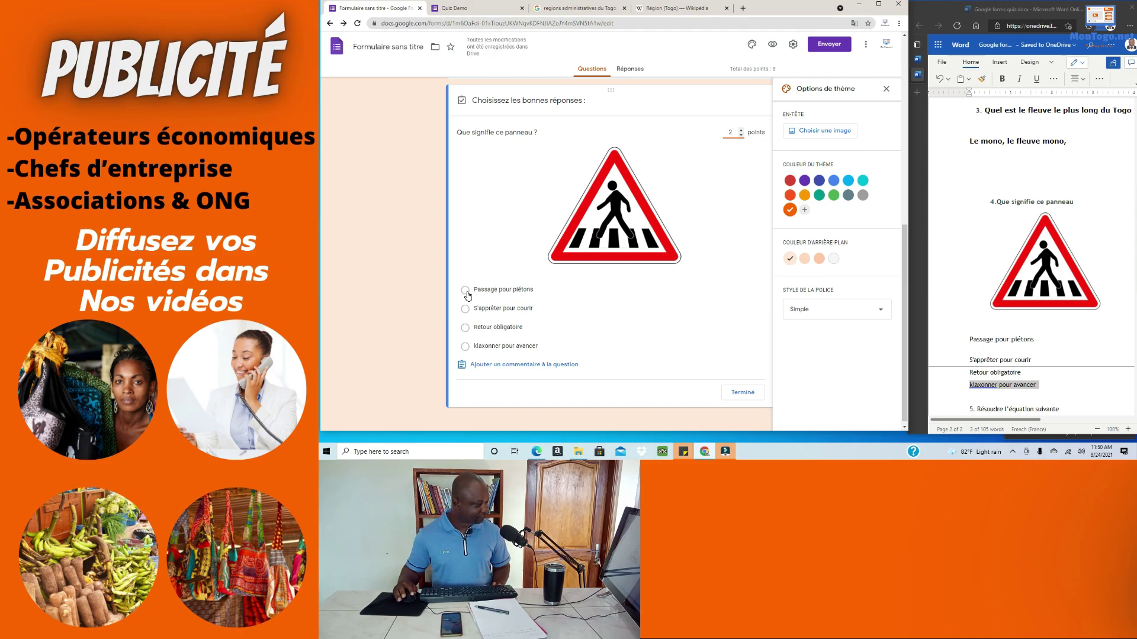
click(466, 292)
click(749, 395)
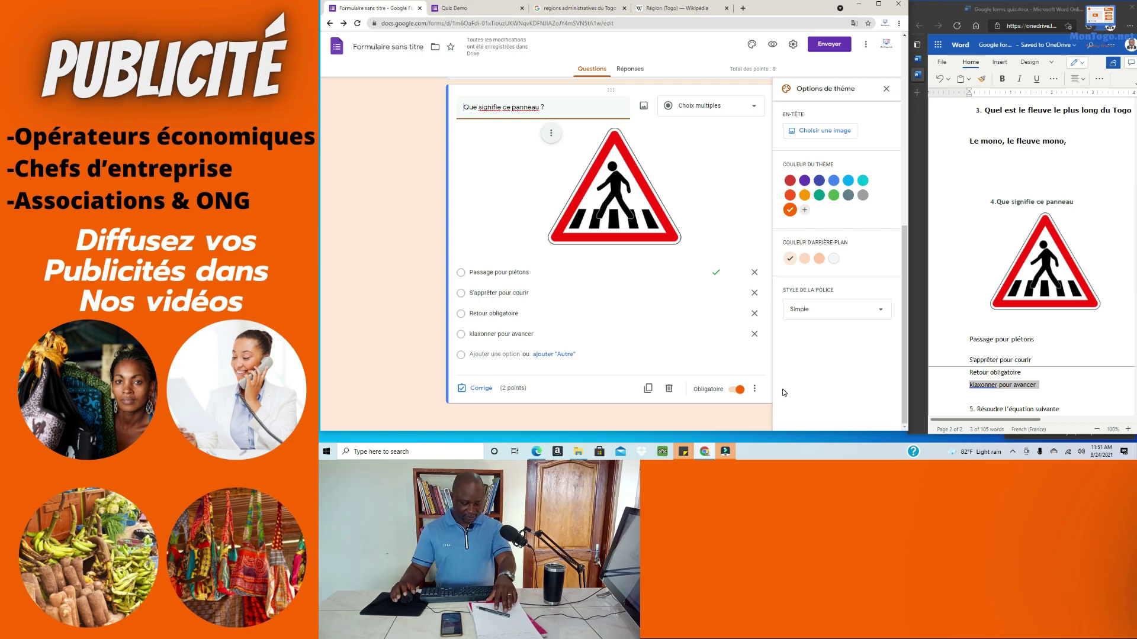
Step: Select question 5's text in Word, then add a new question below the road-sign question
scroll(1002, 235, down, 5)
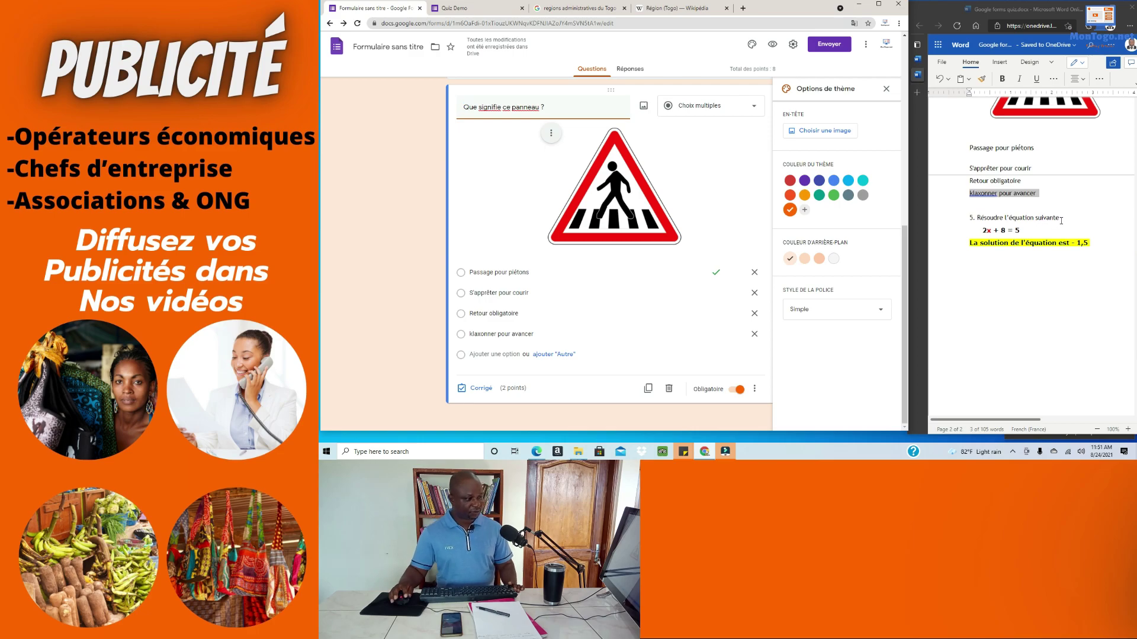
drag(1061, 221, 987, 217)
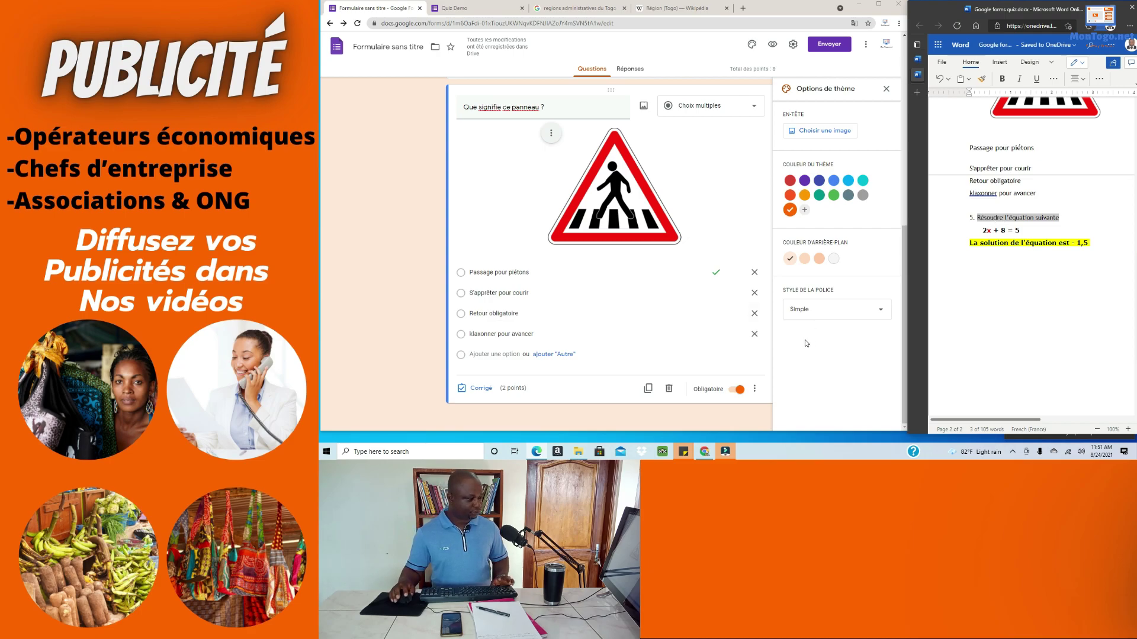
click(879, 4)
click(904, 108)
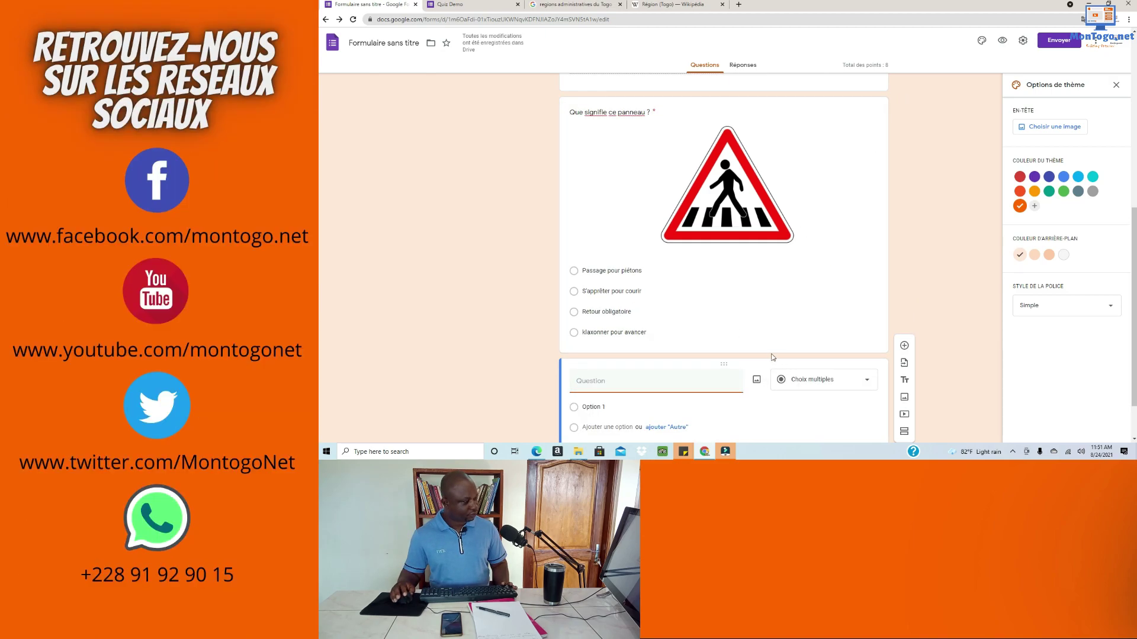
Step: Paste 'Résoudre l'équation suivante' as the new question's title
scroll(763, 321, up, 2)
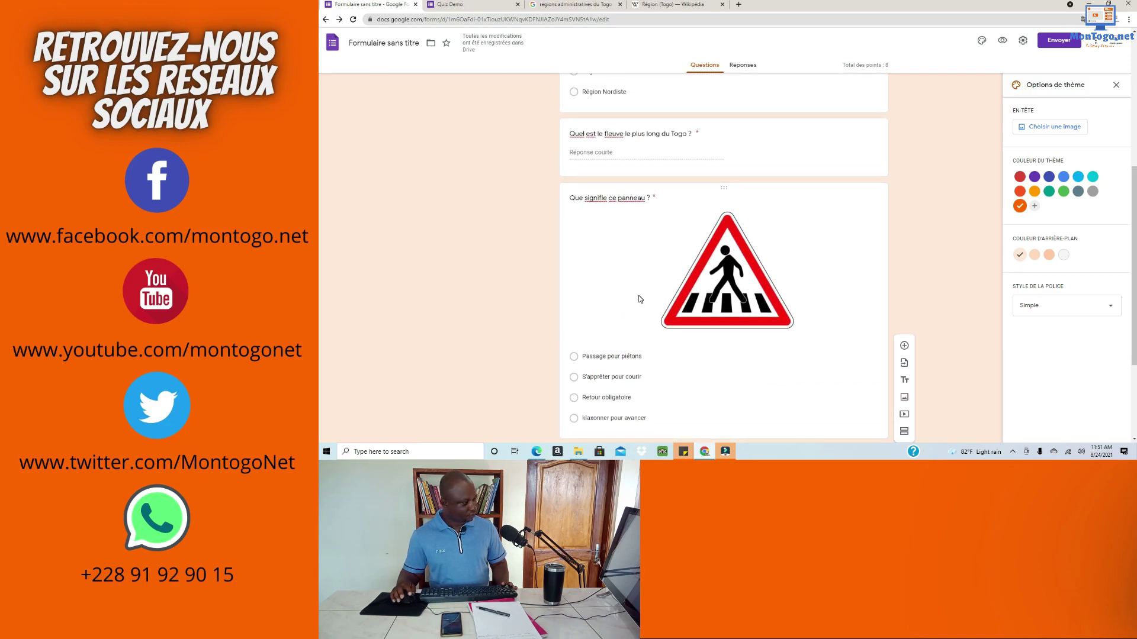
scroll(649, 321, down, 4)
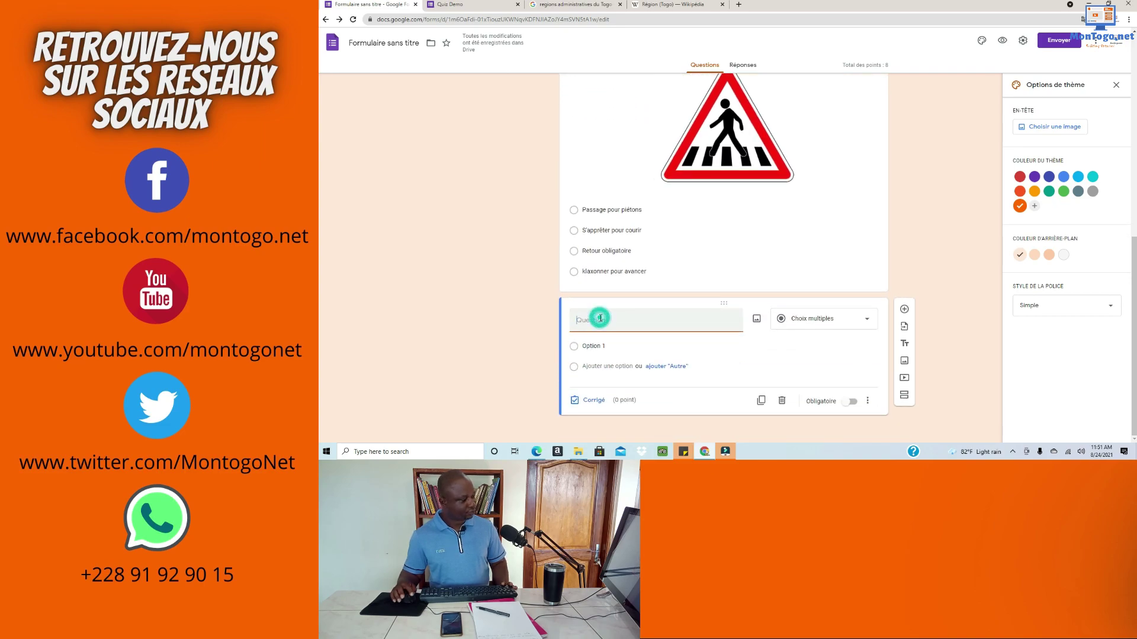
scroll(601, 322, up, 3)
scroll(601, 321, up, 3)
scroll(601, 321, down, 2)
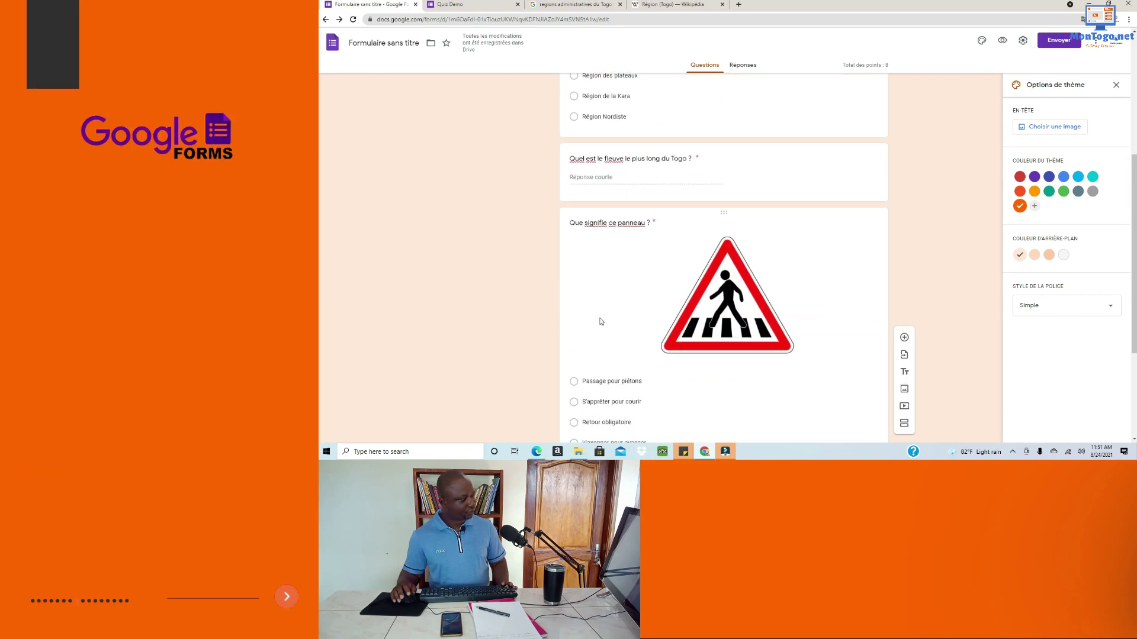
scroll(601, 322, down, 3)
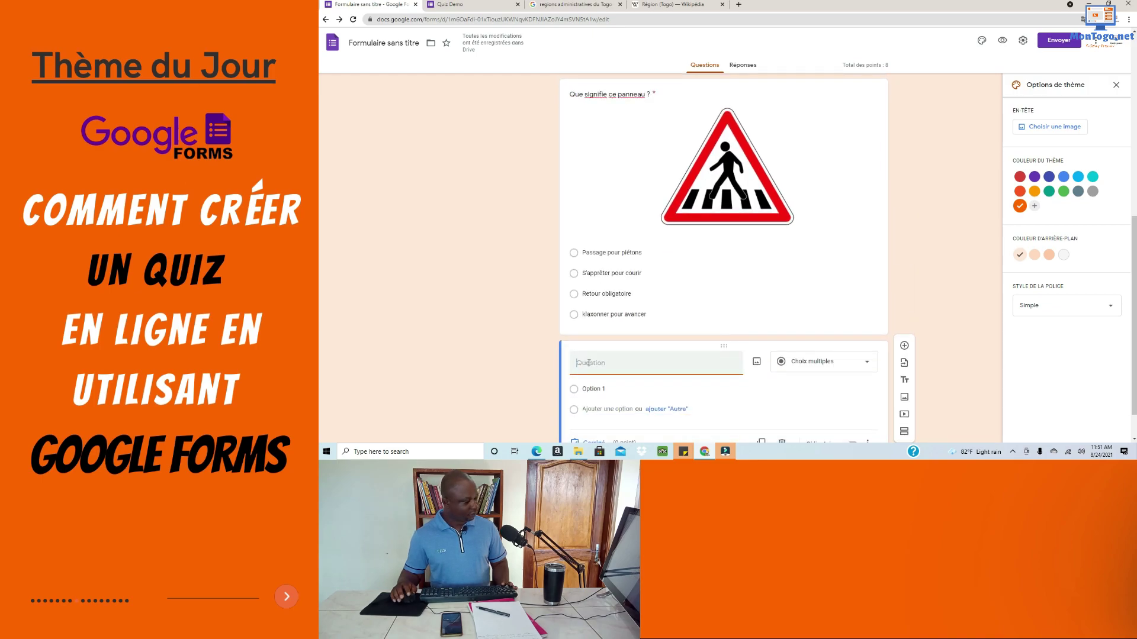
text(Résoudre l'équation suivante)
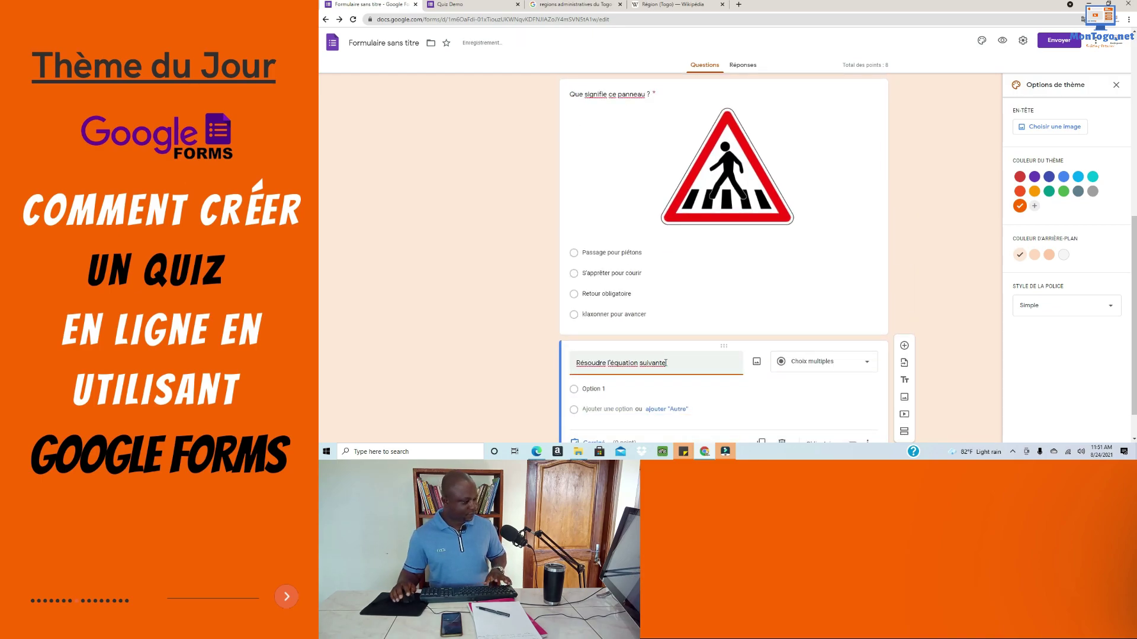
Step: Attach the image file '2x + 8 = 5.png' to the question
scroll(621, 382, down, 1)
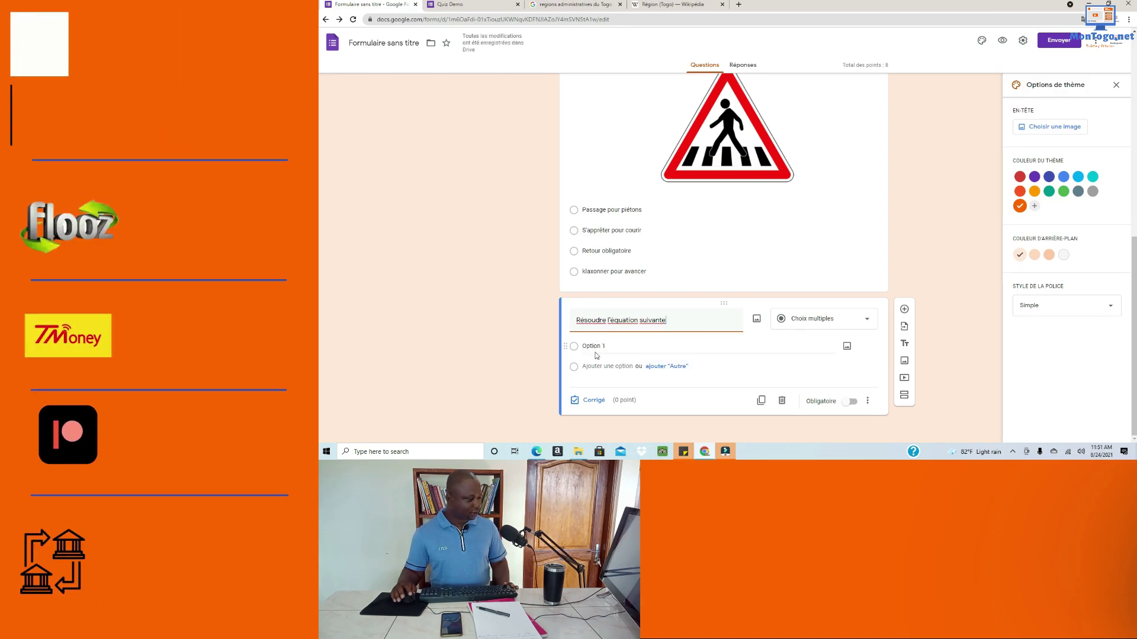
click(756, 320)
click(727, 291)
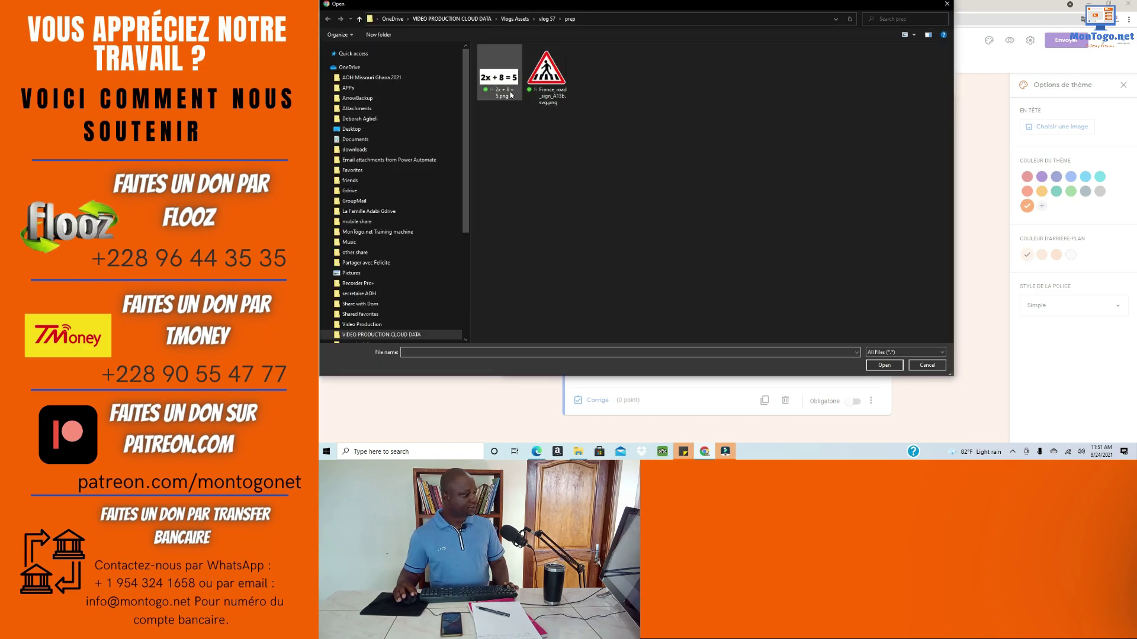
click(511, 94)
click(883, 364)
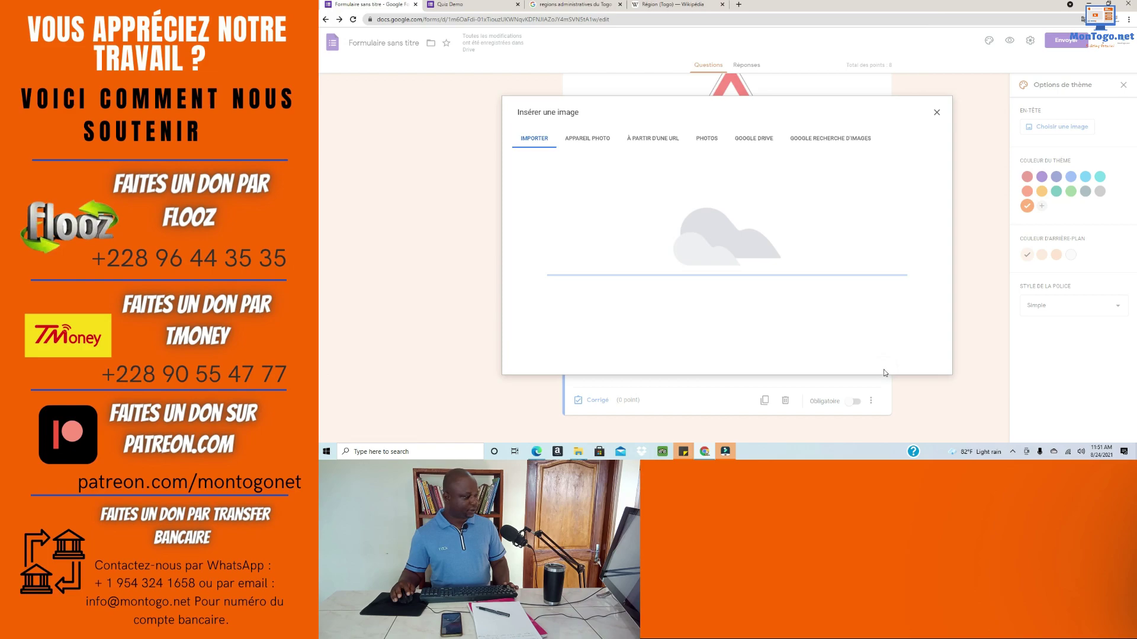
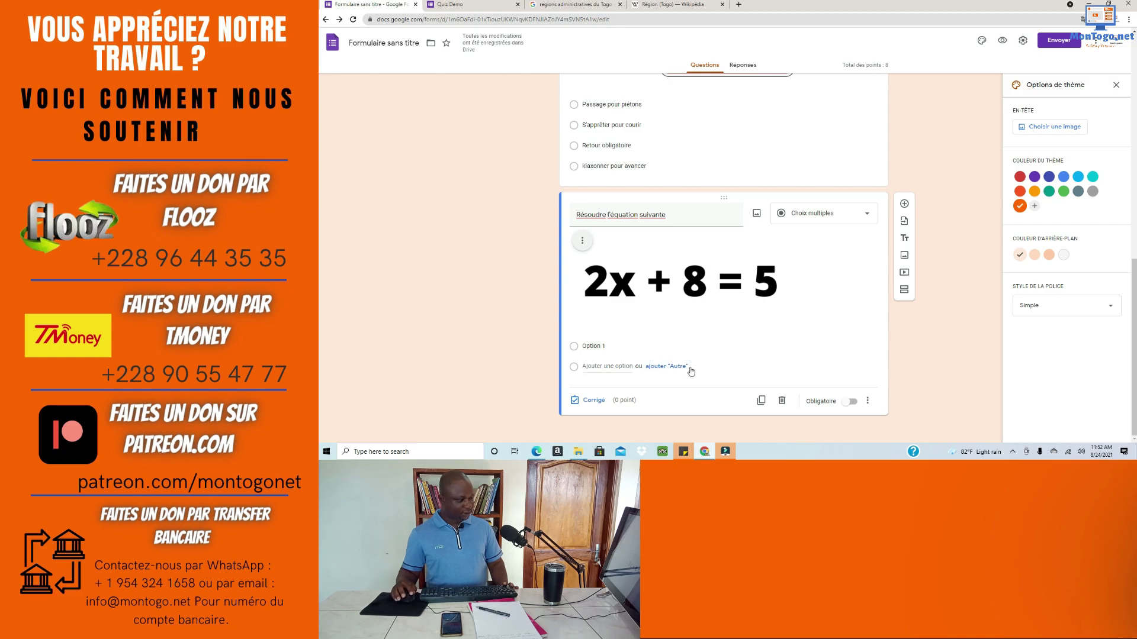
Step: Switch the equation question to Réponse courte and check its expected answer - 1,5 in Word
click(862, 221)
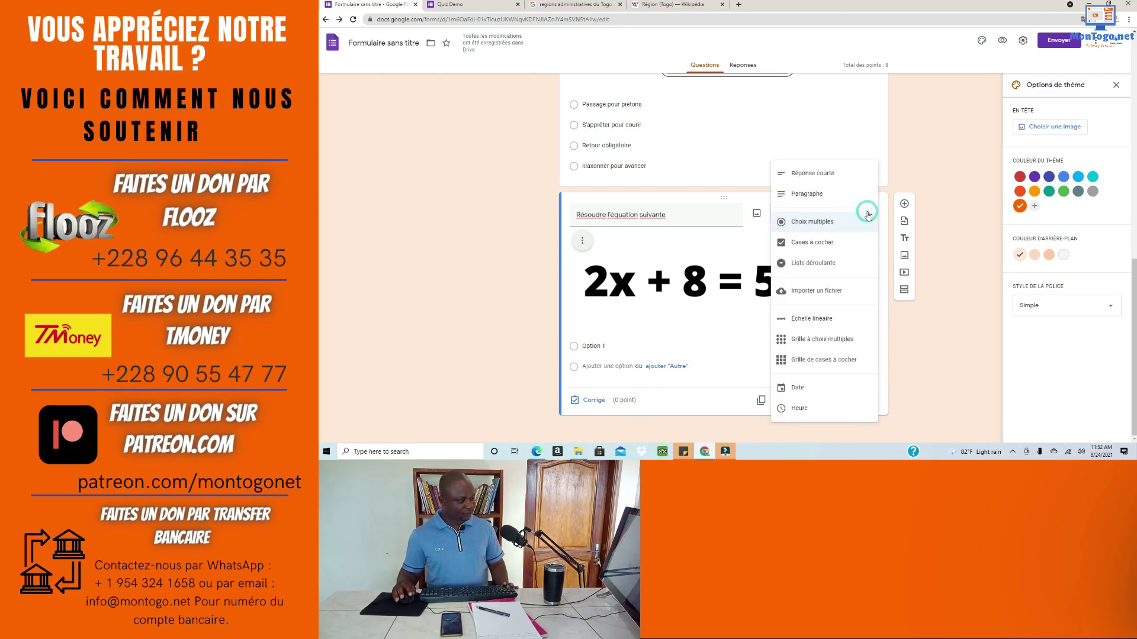
click(813, 179)
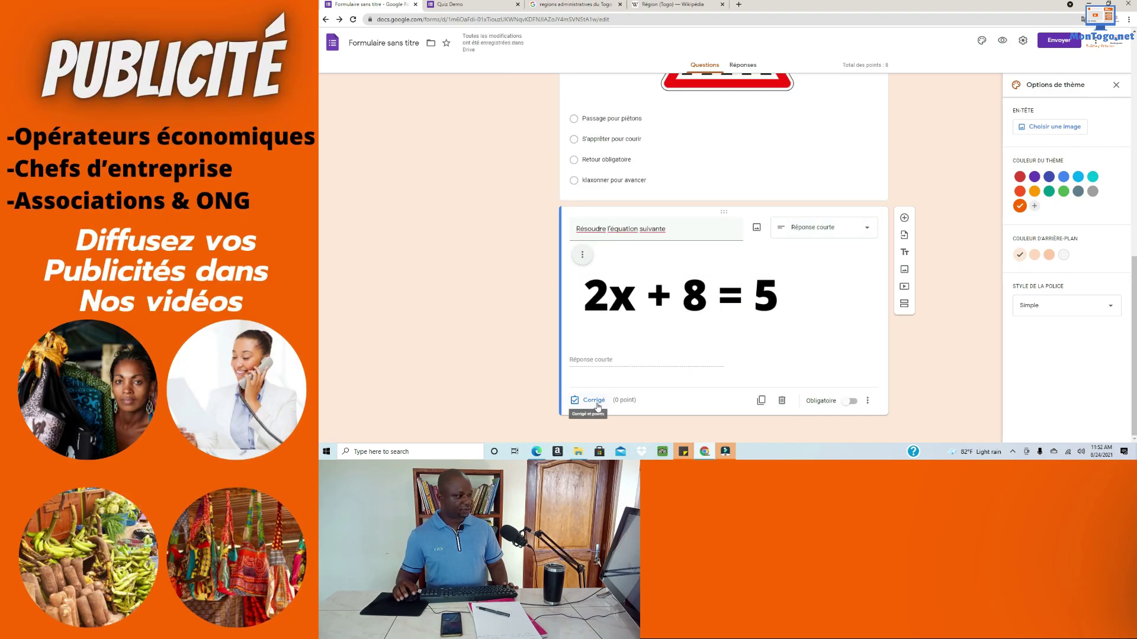
click(1108, 4)
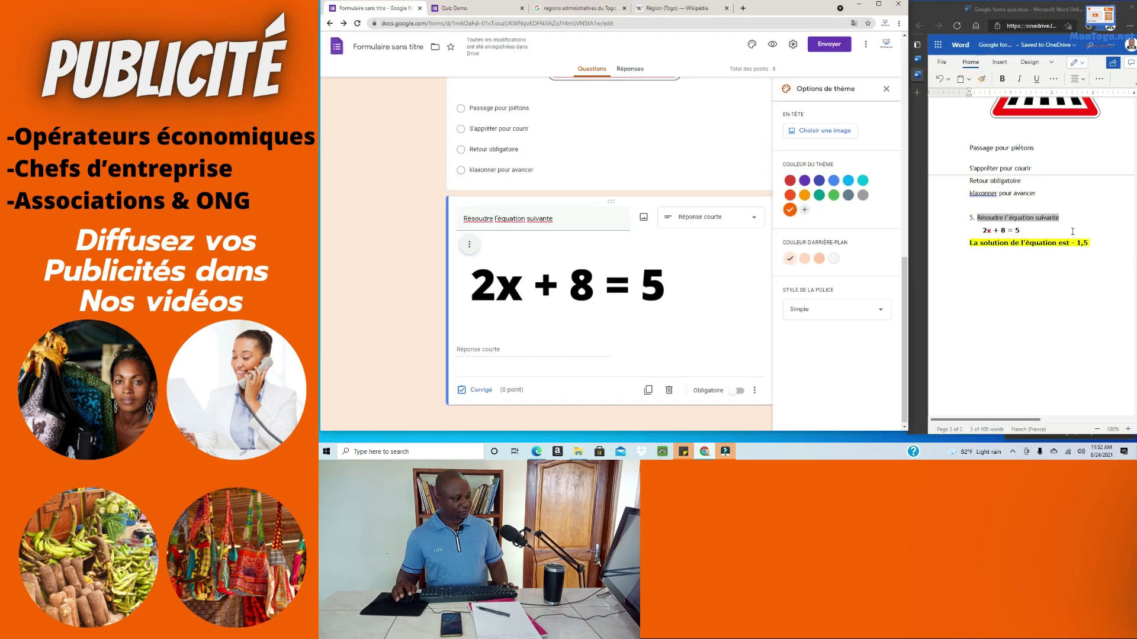
drag(1090, 243, 1073, 246)
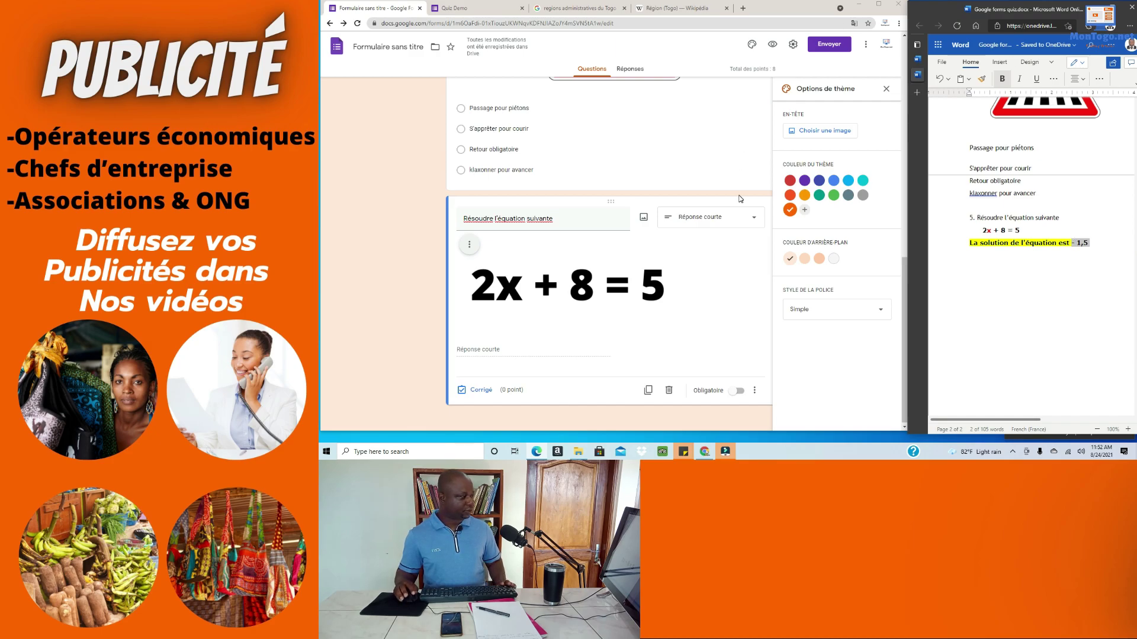
click(878, 5)
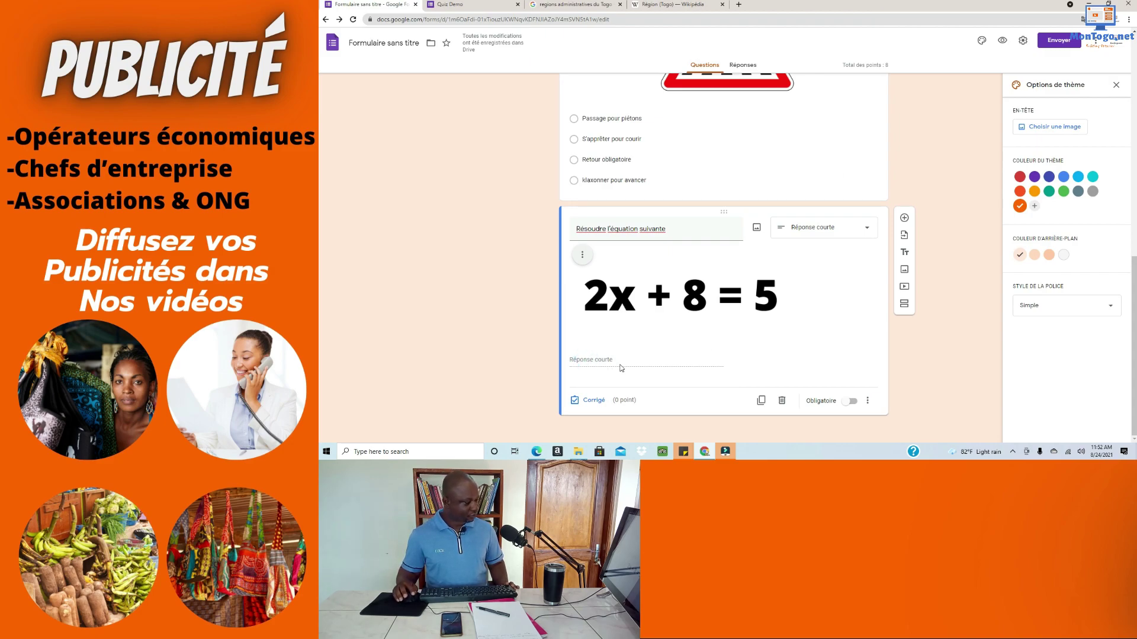
Step: In the equation's answer key, accept '- 1,5' and a second written form of -1,5
click(594, 401)
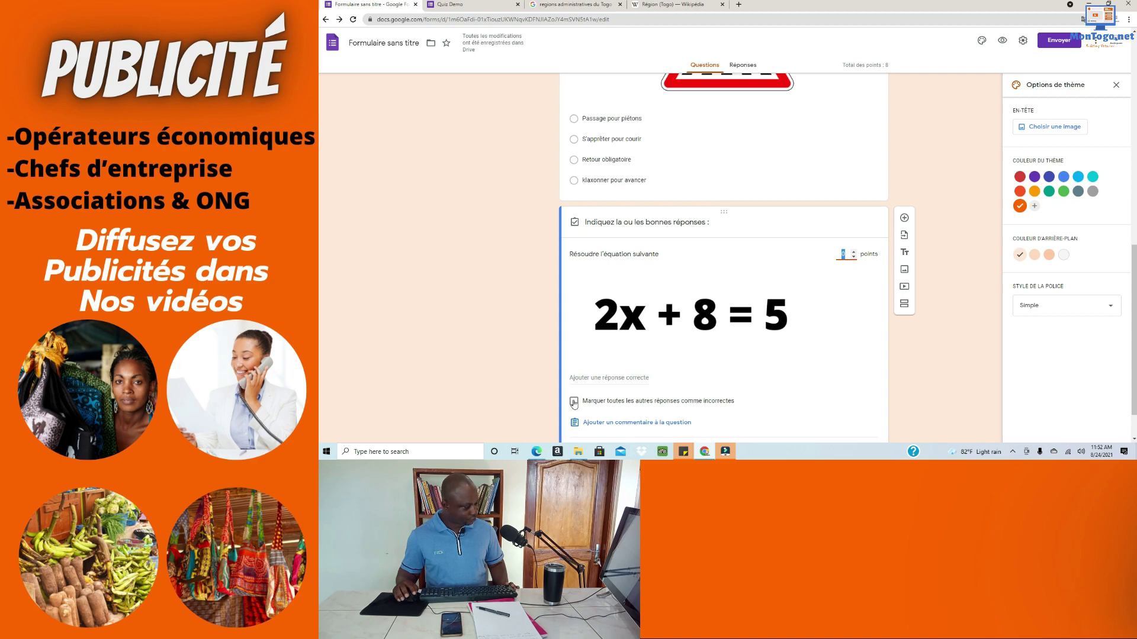
click(586, 378)
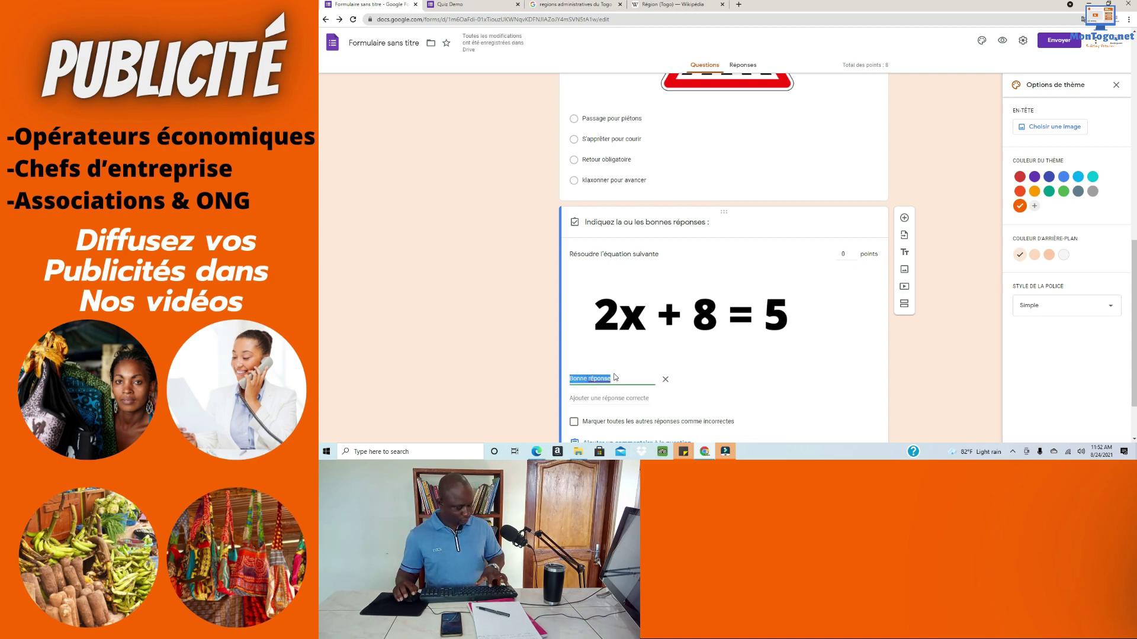
text(- 1,5)
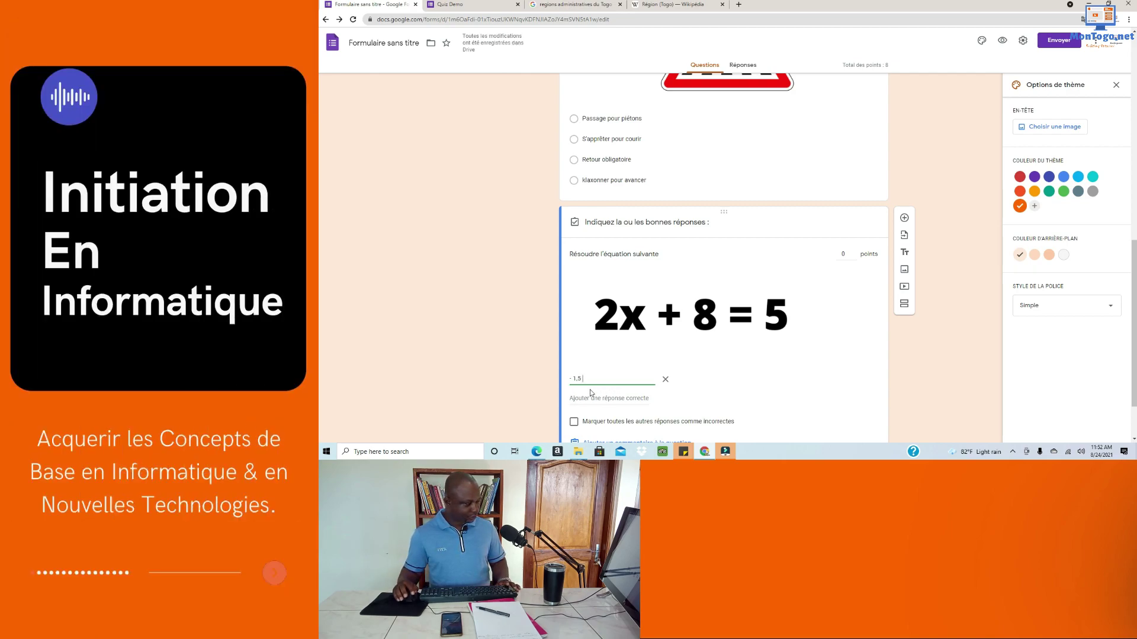
scroll(721, 402, down, 1)
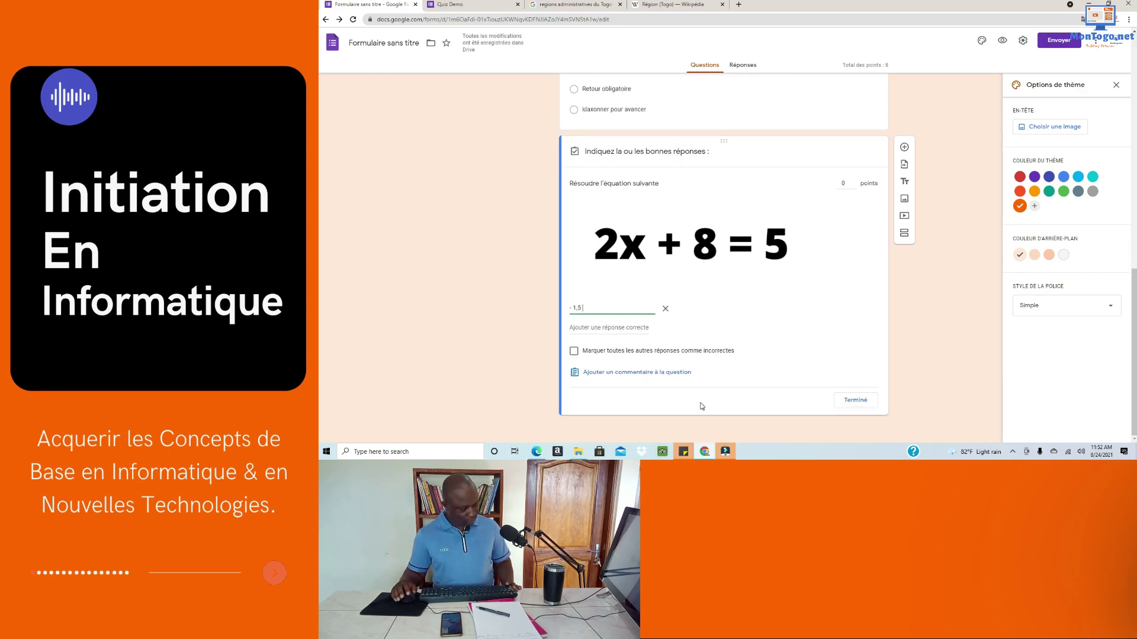
click(622, 329)
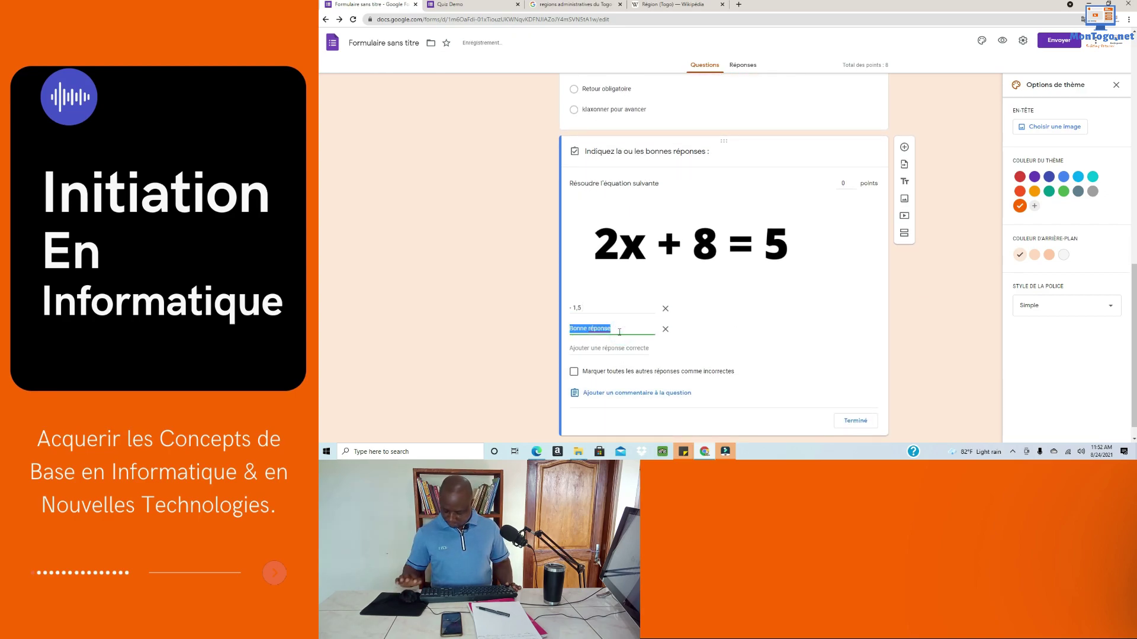
text(-1.5)
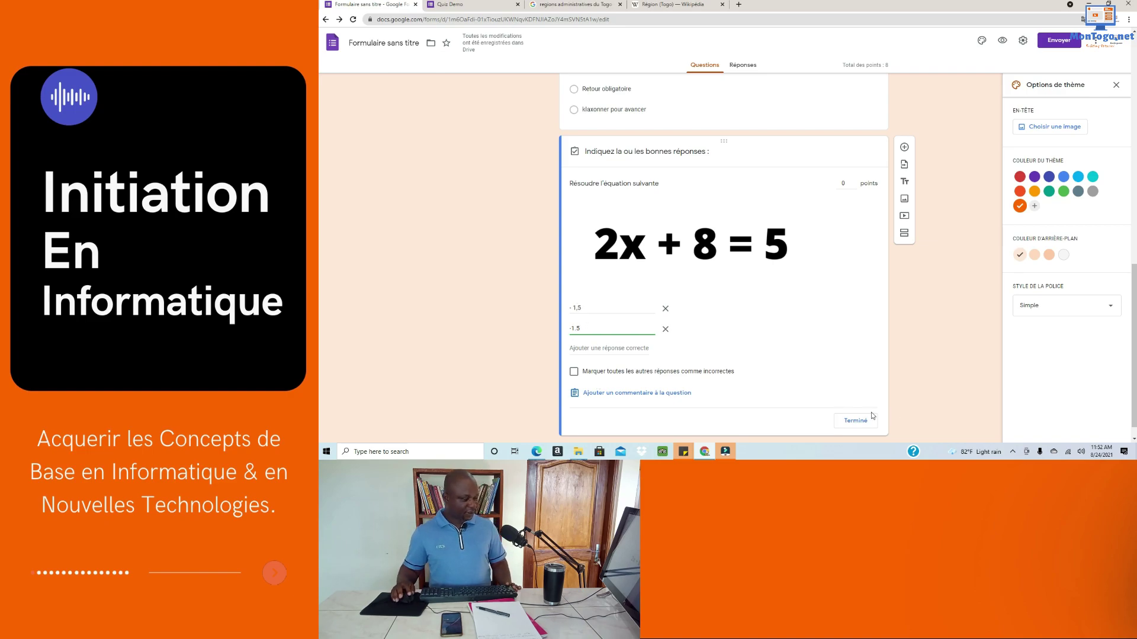
Step: Save the answer key and mark the equation question Obligatoire, then review the form
click(856, 422)
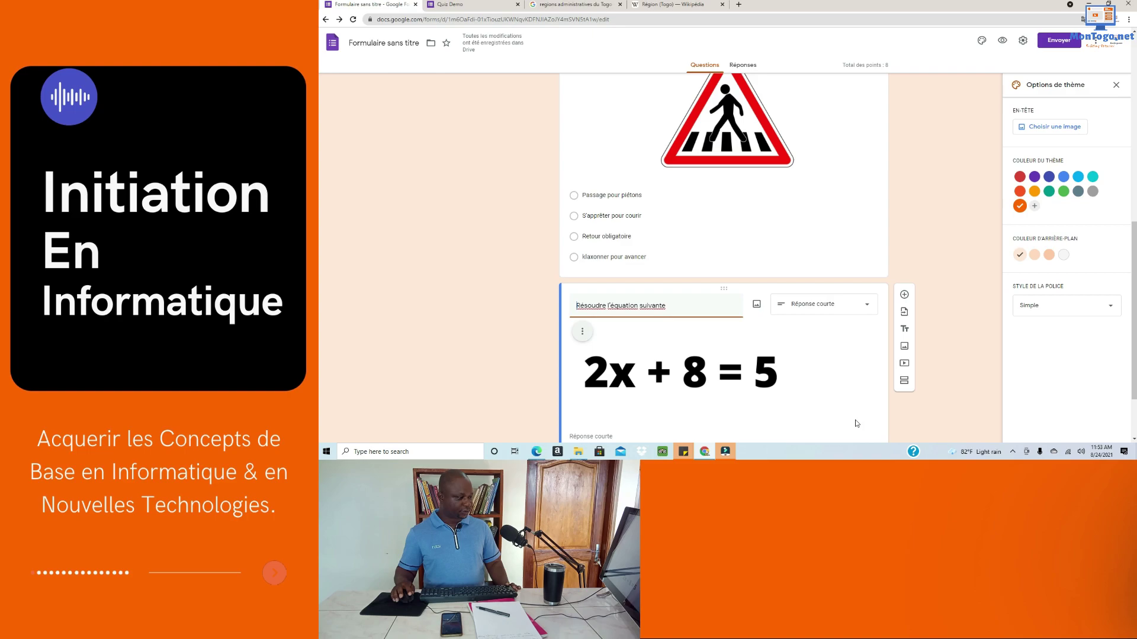
scroll(782, 393, down, 2)
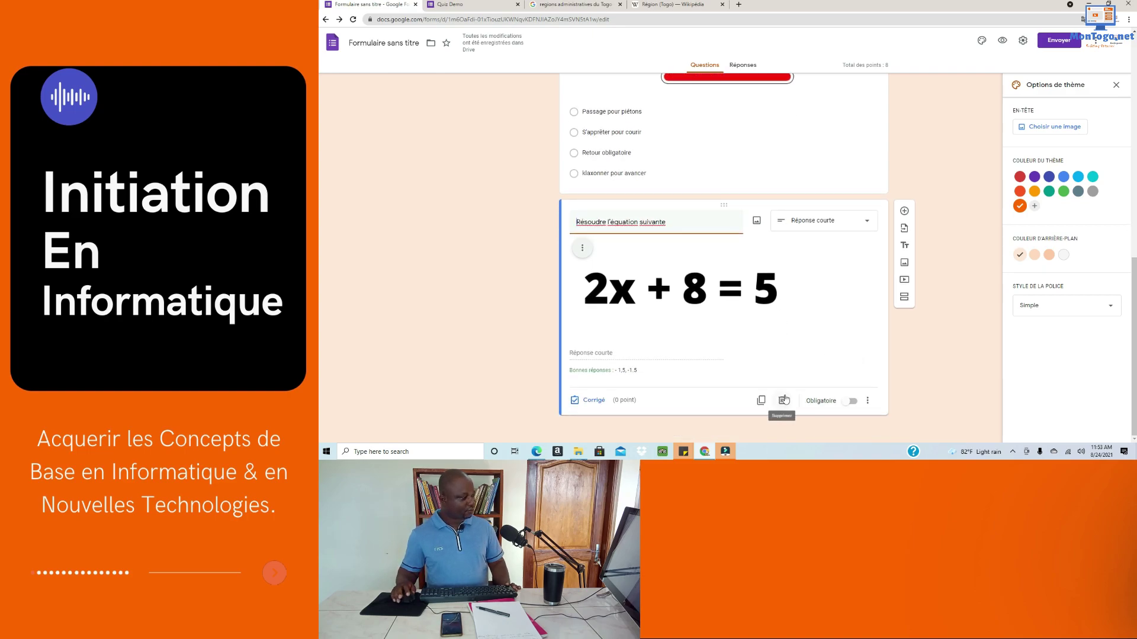
scroll(785, 397, up, 2)
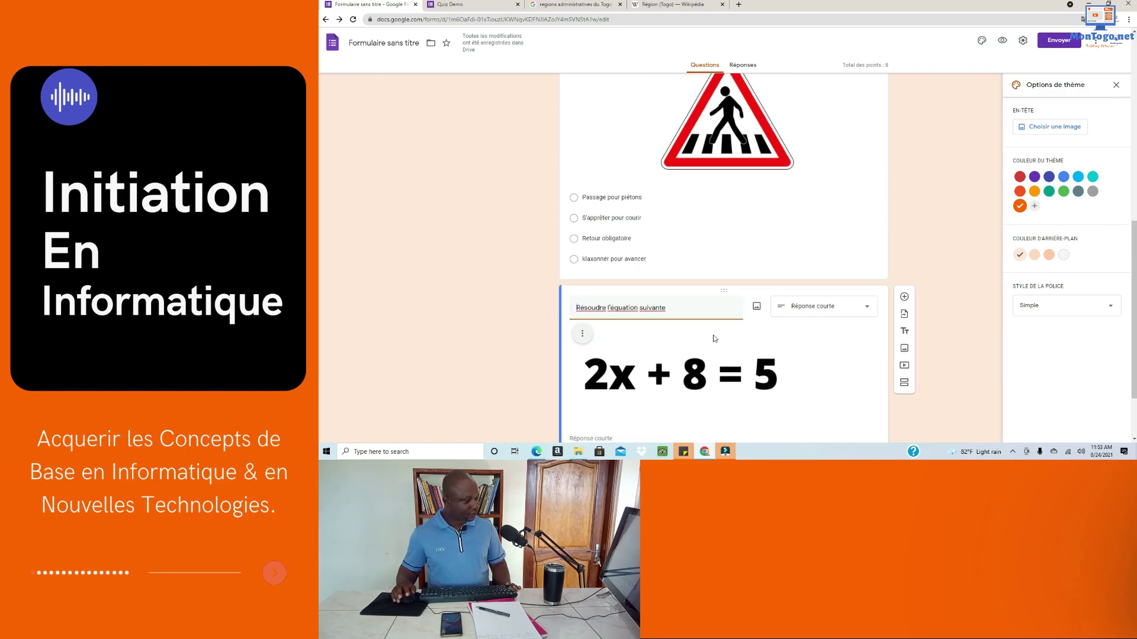
scroll(708, 344, down, 2)
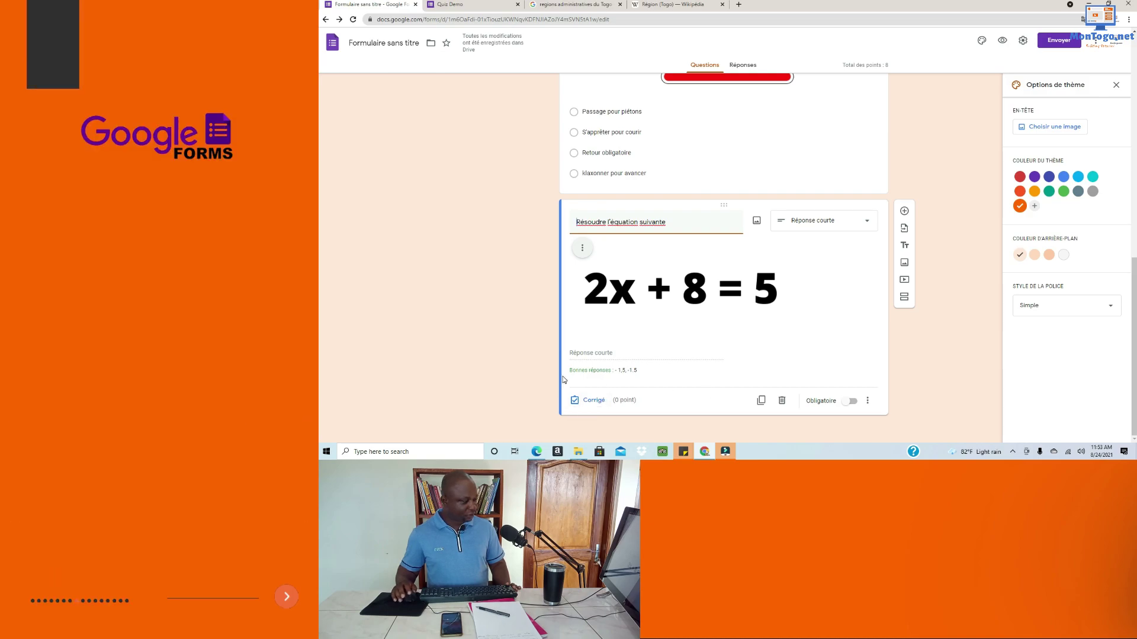
click(850, 401)
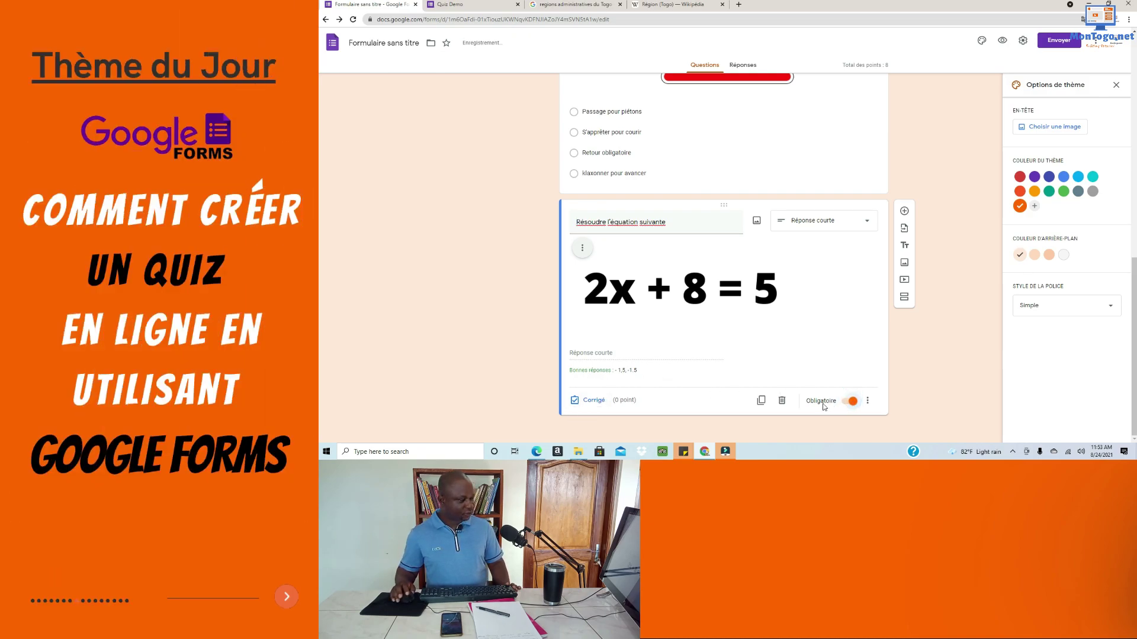
scroll(688, 370, up, 1)
scroll(687, 369, up, 2)
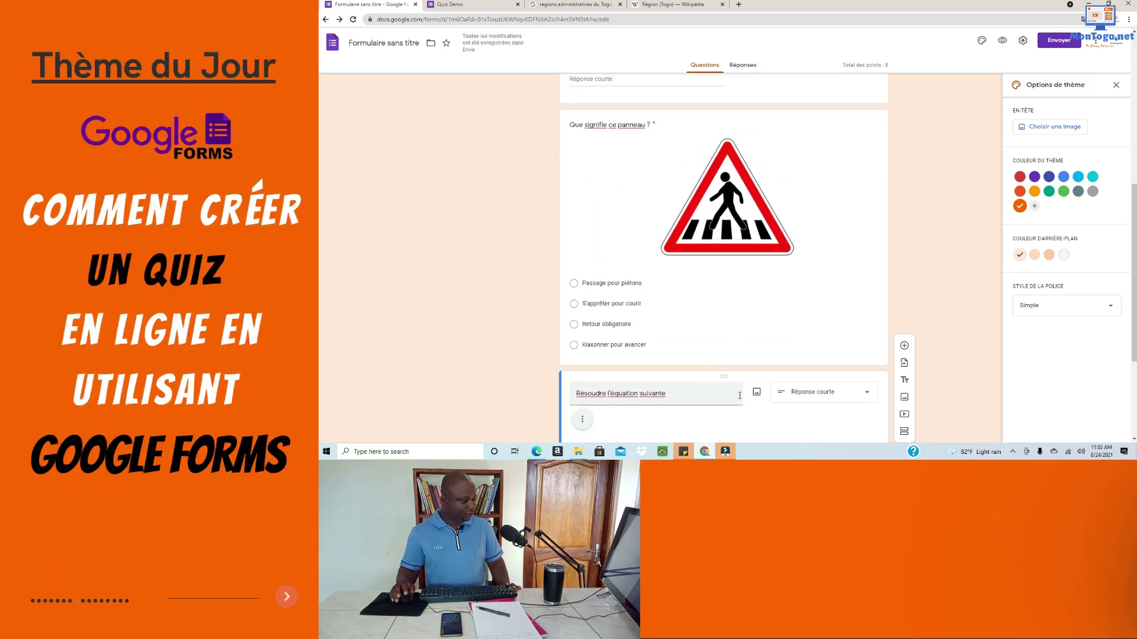
scroll(740, 426, up, 3)
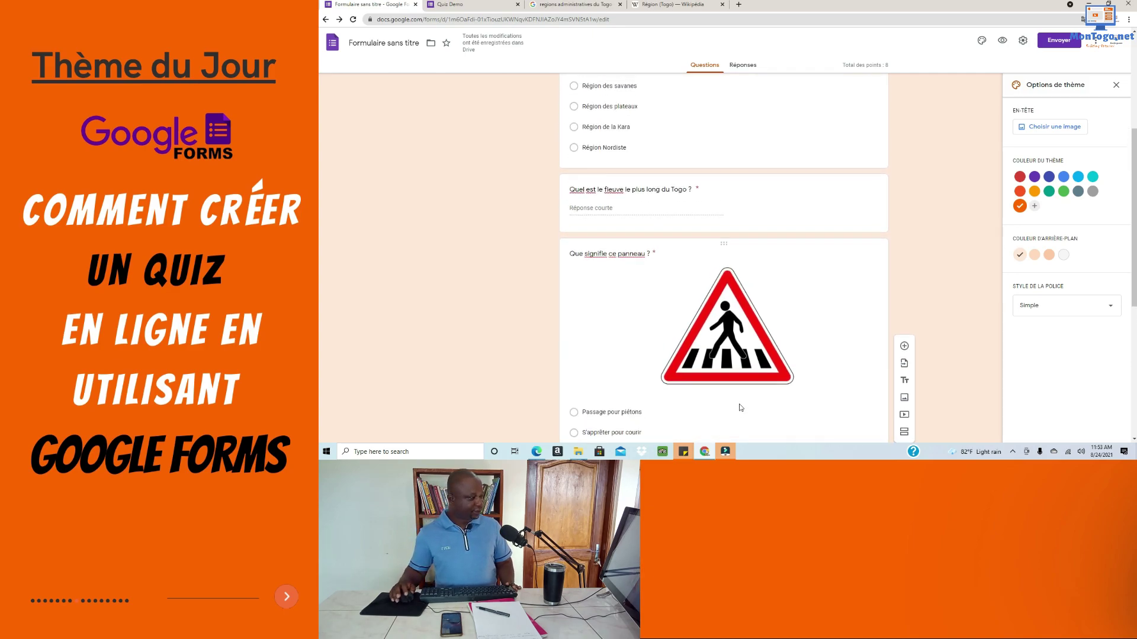
scroll(742, 402, up, 3)
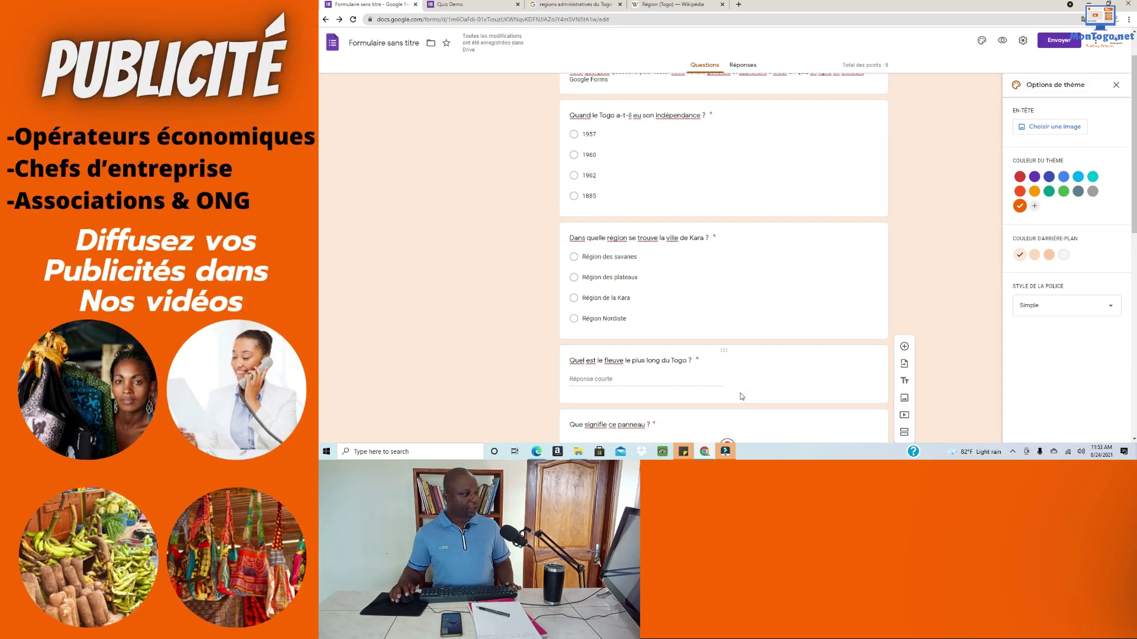
scroll(741, 396, down, 2)
scroll(740, 392, up, 2)
scroll(740, 392, down, 6)
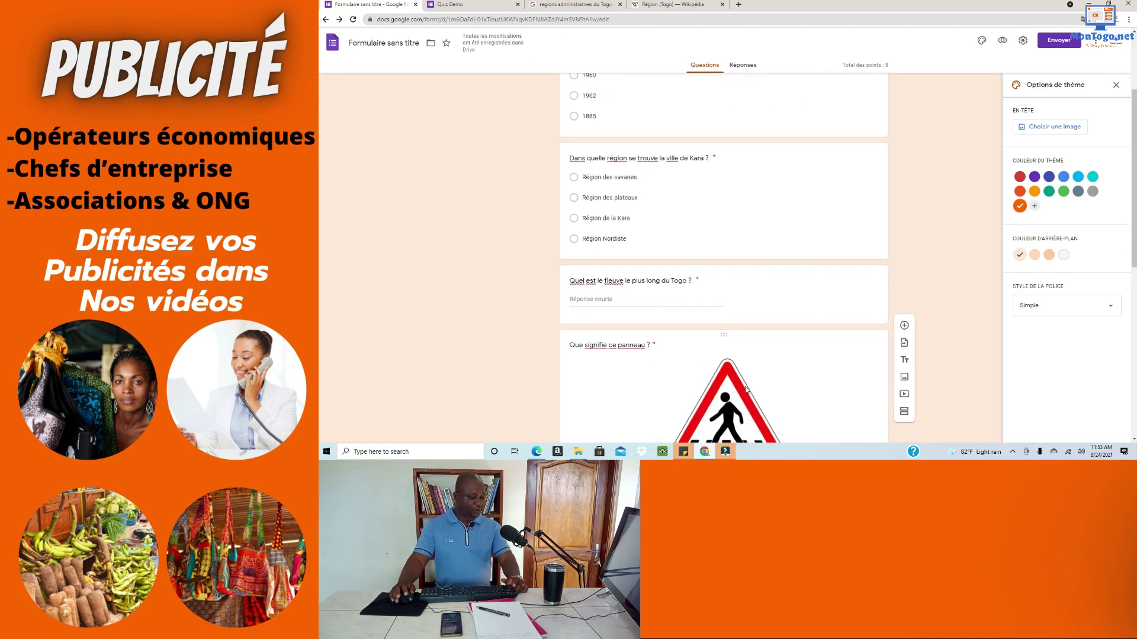
scroll(749, 376, down, 3)
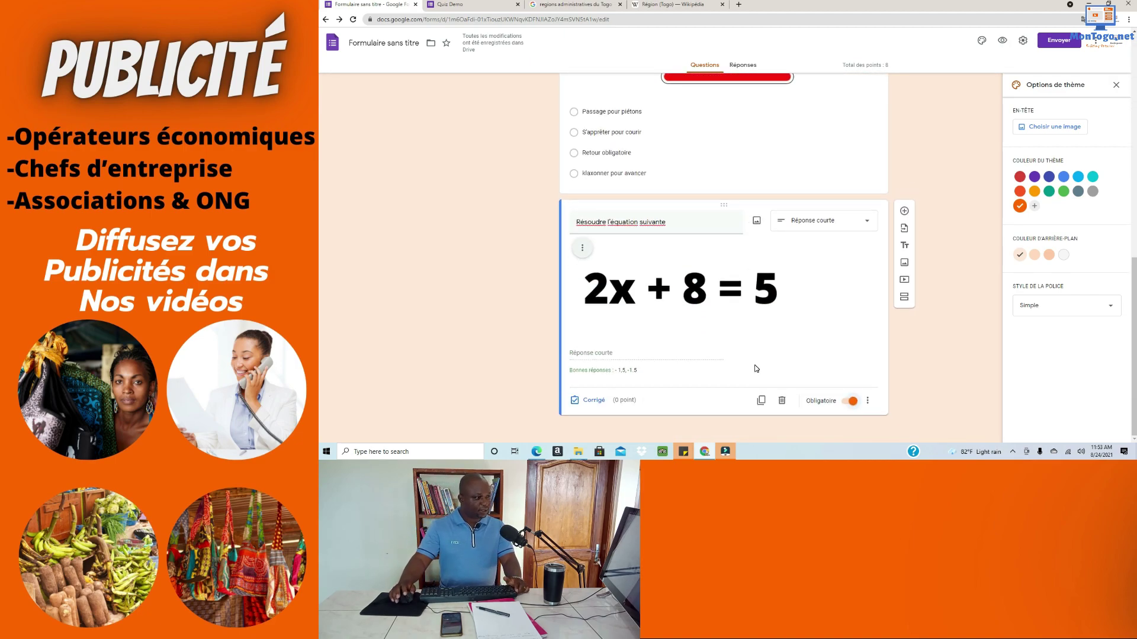
scroll(755, 368, up, 4)
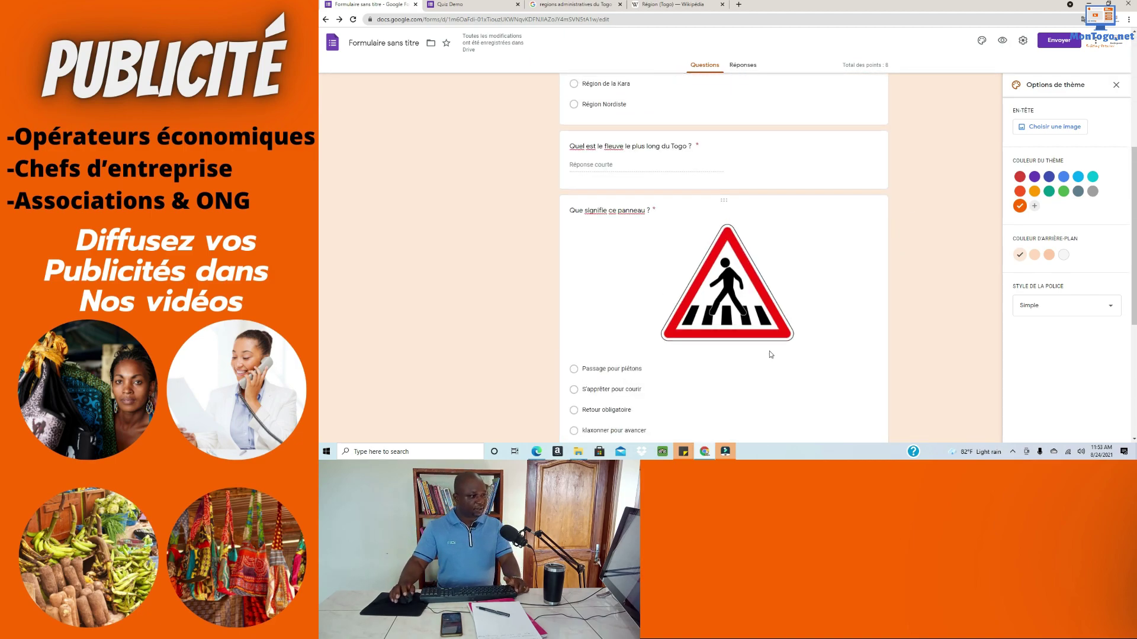
Step: Preview the Quiz Demo as a respondent, then return to the 'Formulaire sans titre' editor
click(1002, 42)
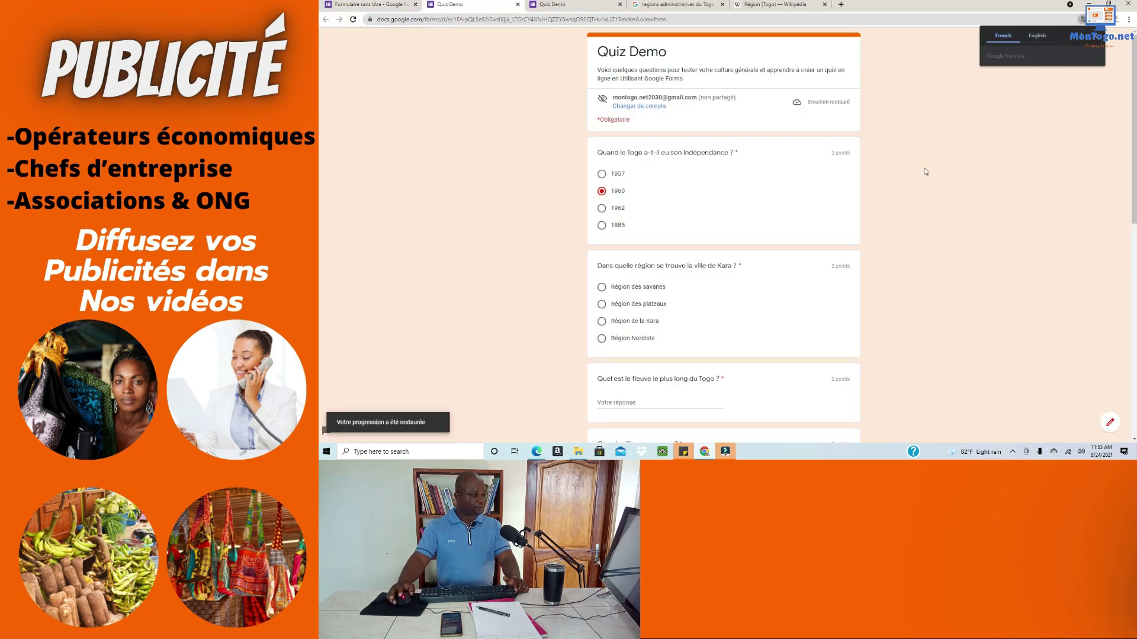
scroll(858, 139, down, 8)
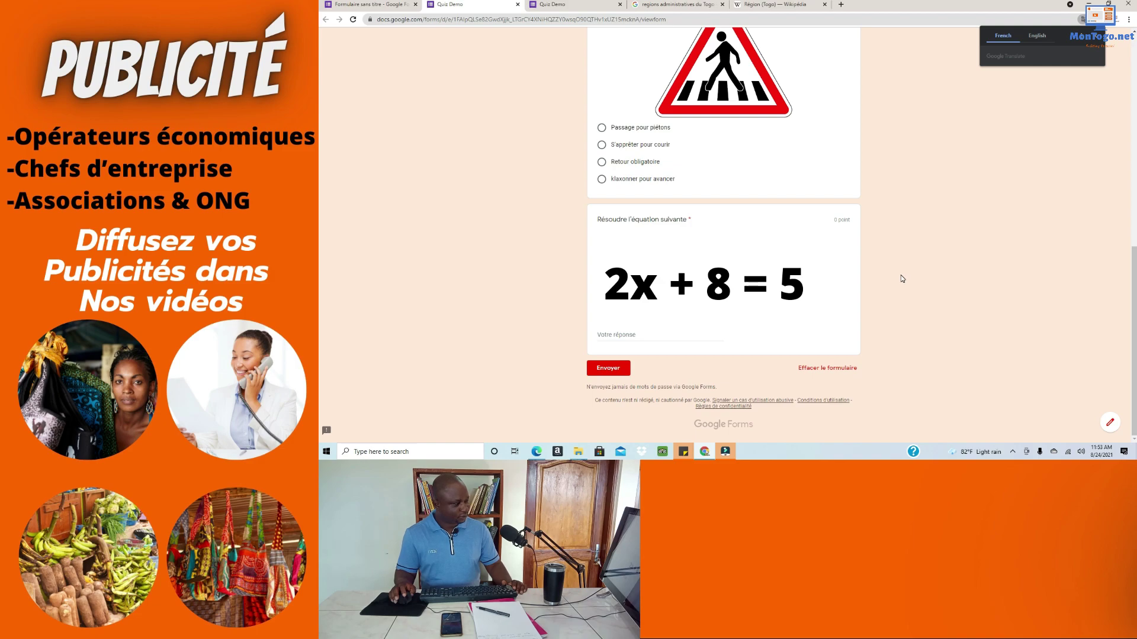
scroll(901, 275, up, 8)
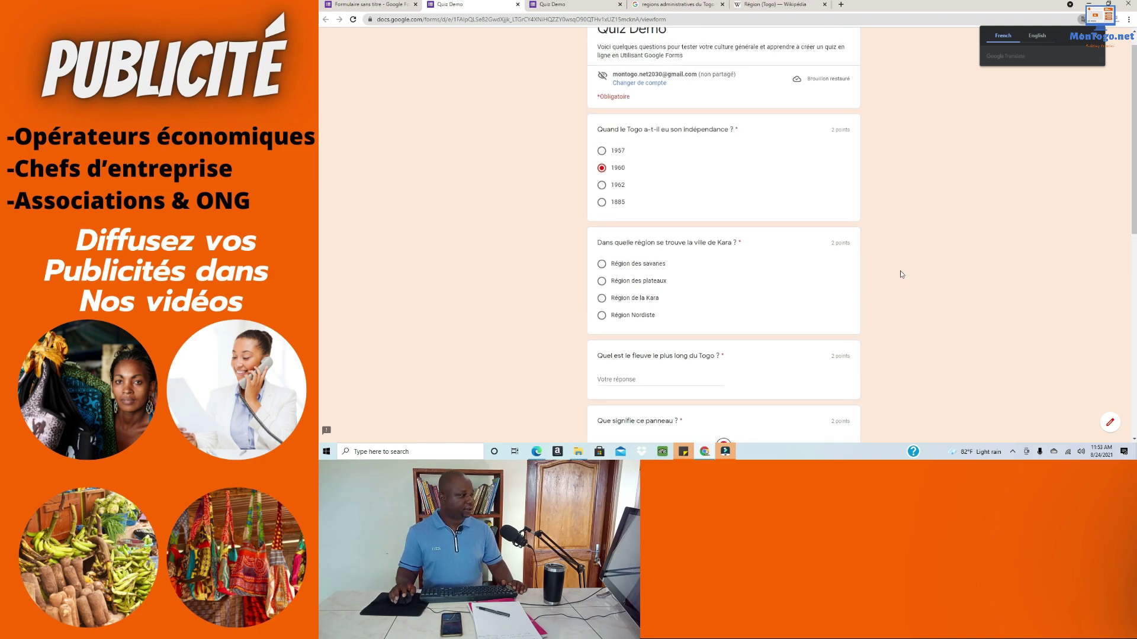
scroll(592, 237, down, 2)
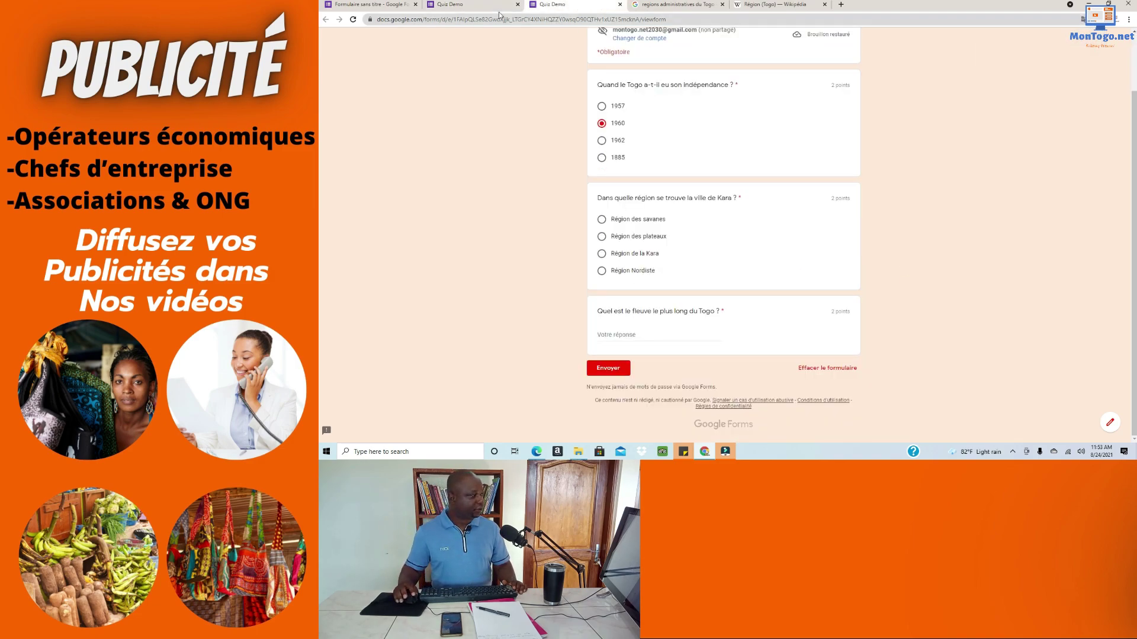
click(377, 5)
scroll(930, 142, up, 3)
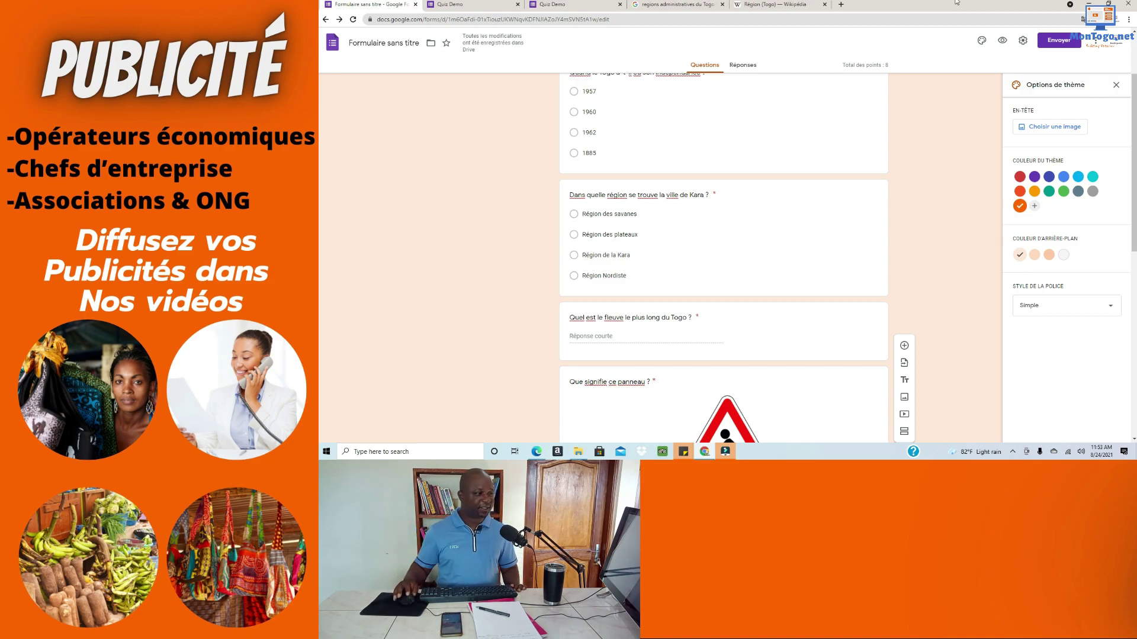
Step: E-mail the Quiz Demo form to the recipient's e-mail address
click(1057, 41)
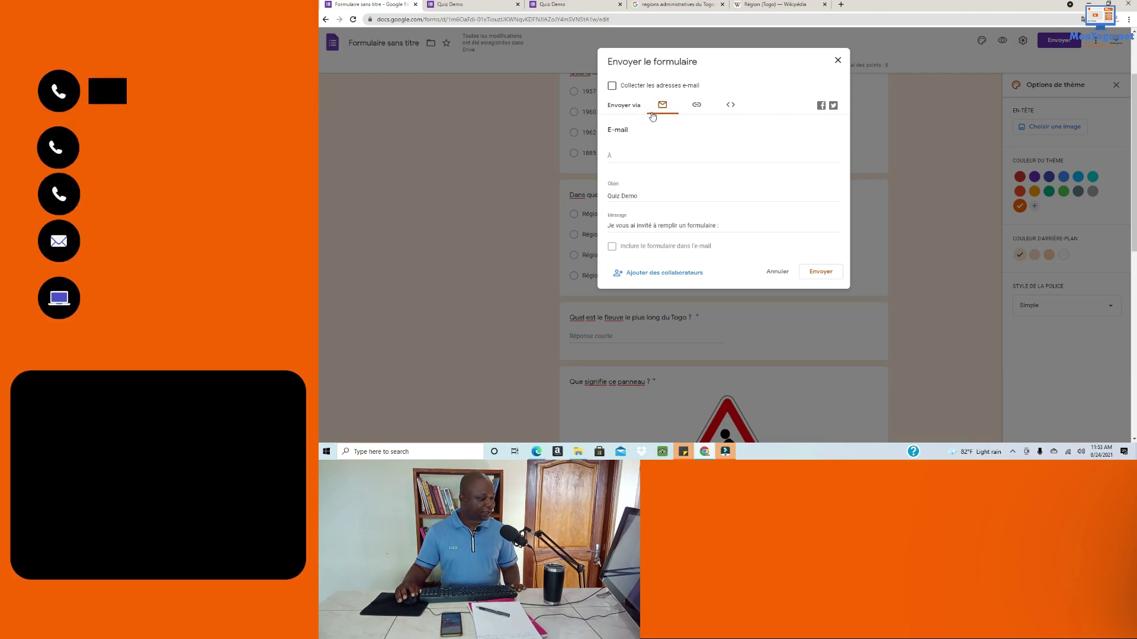
click(617, 153)
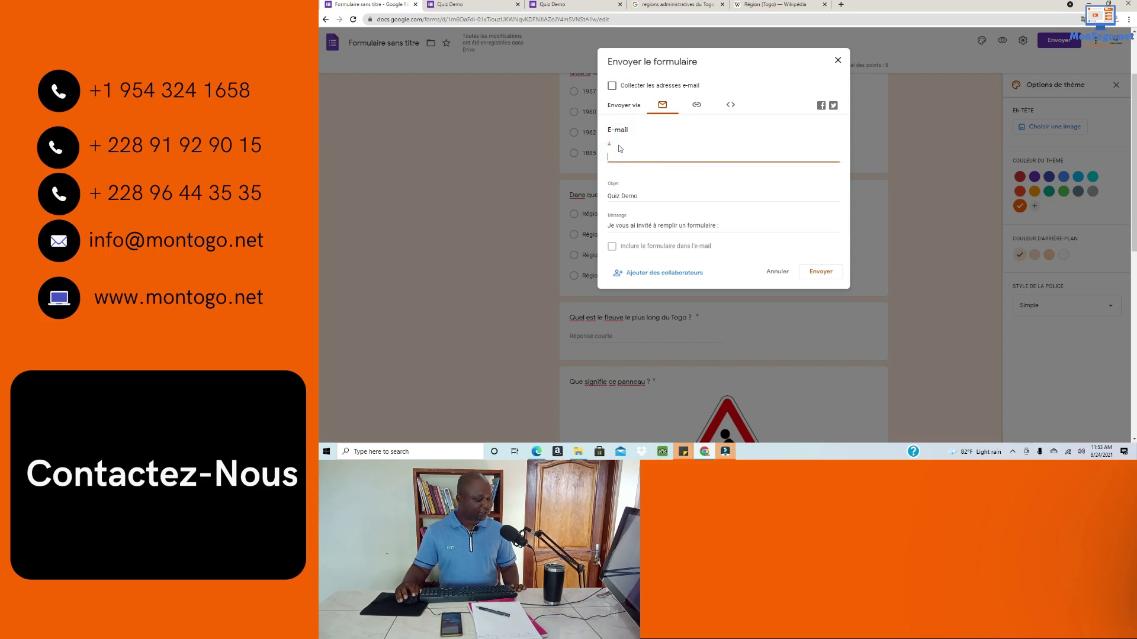
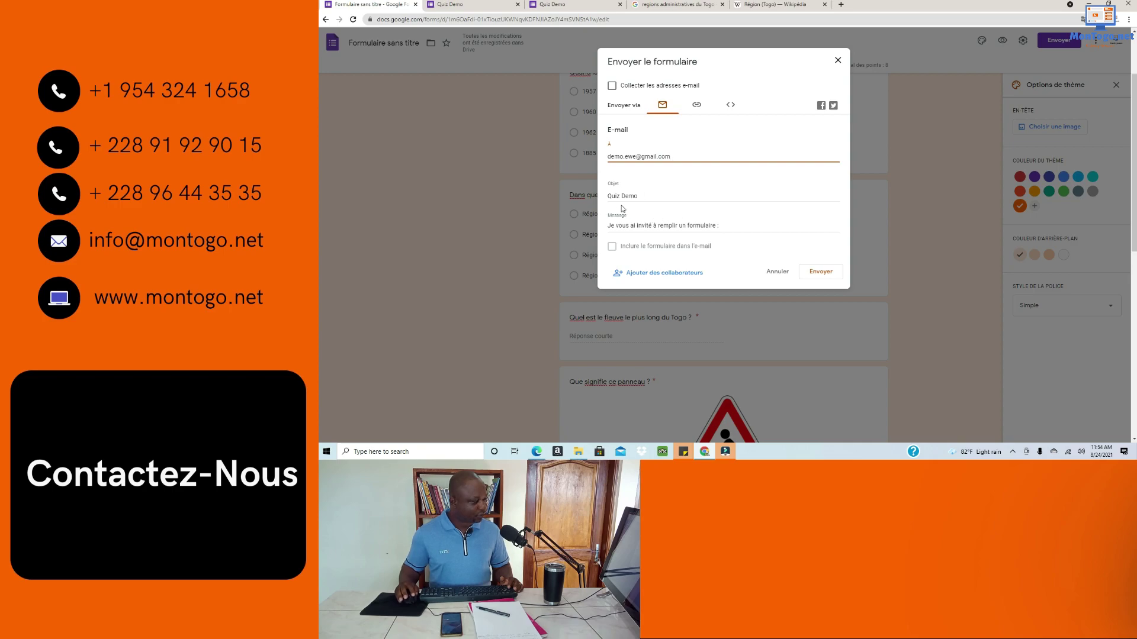
click(826, 280)
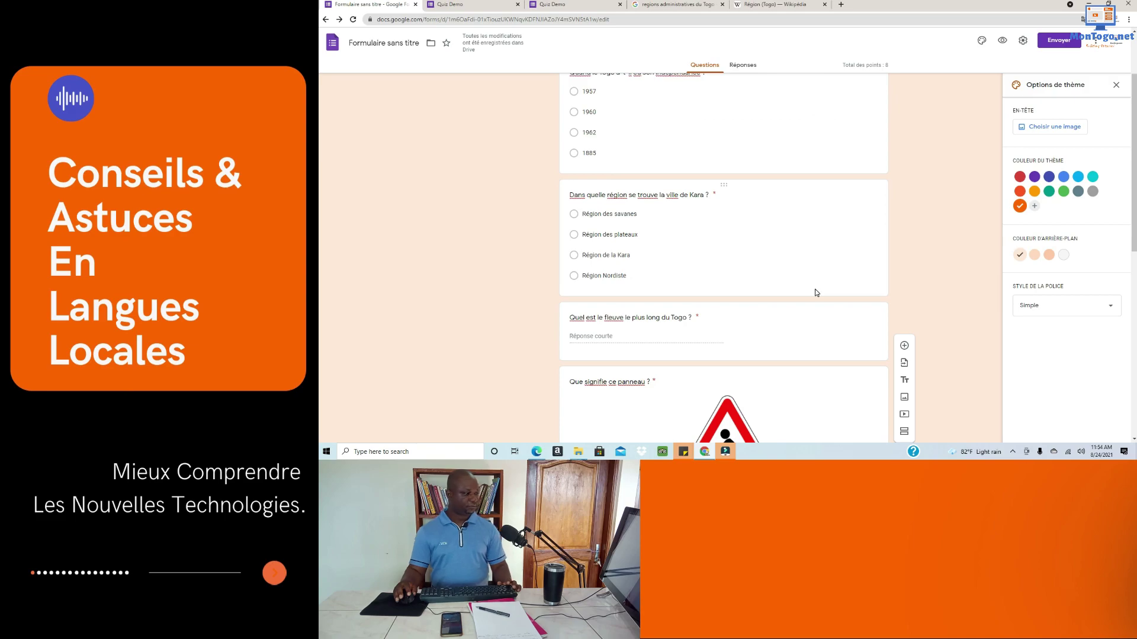
scroll(815, 293, up, 3)
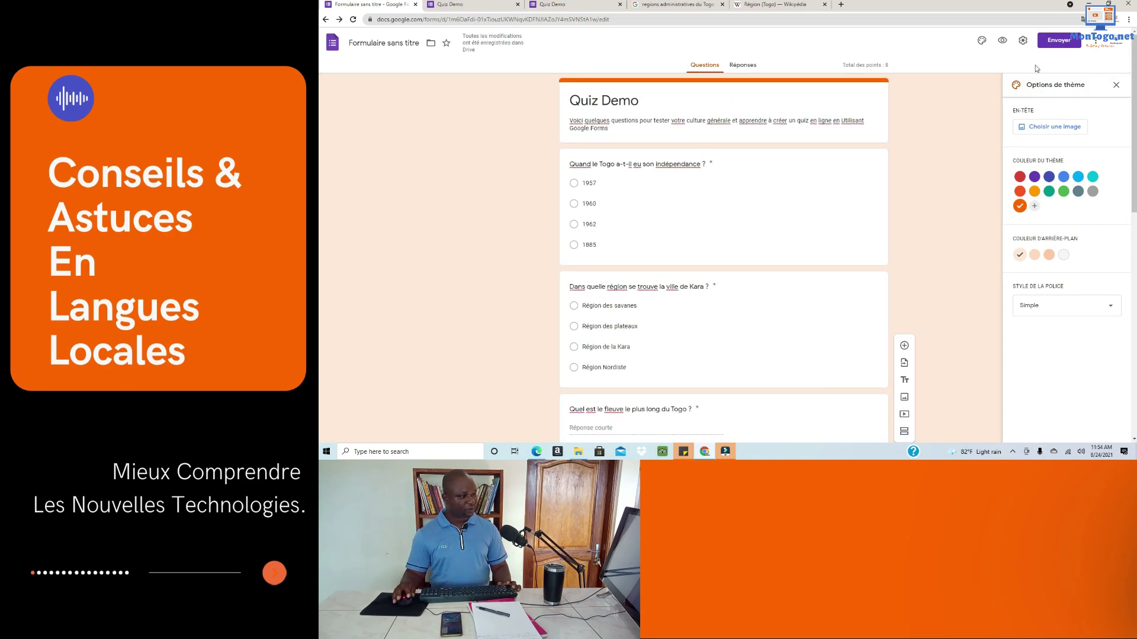
Step: Generate a shortened forms.gle link with Raccourcir l'URL and copy it
click(1057, 41)
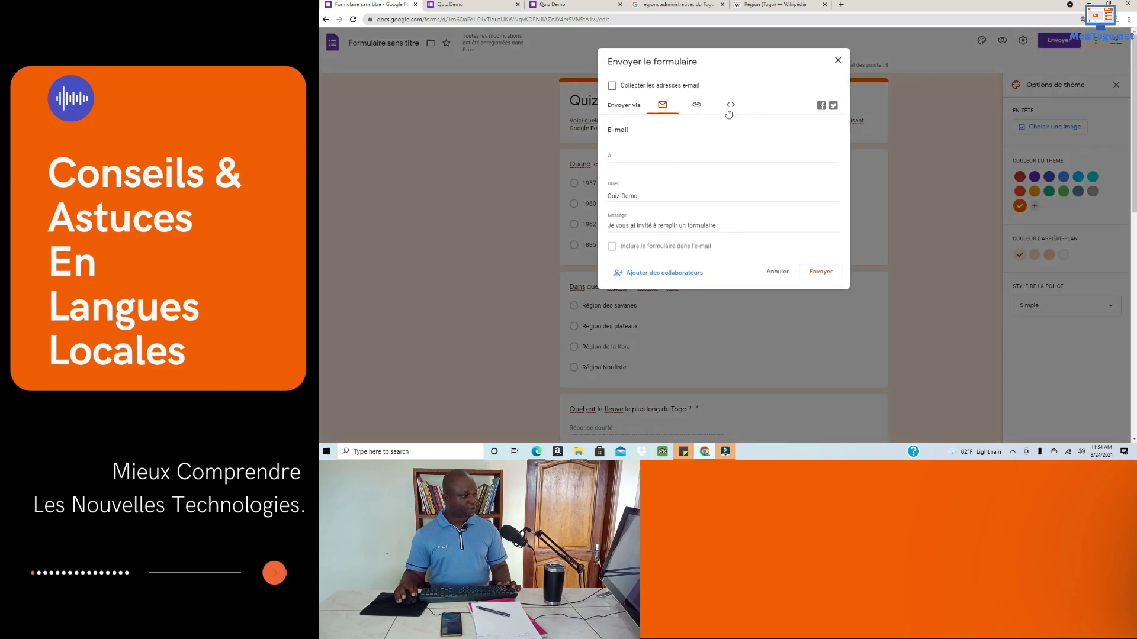
click(697, 105)
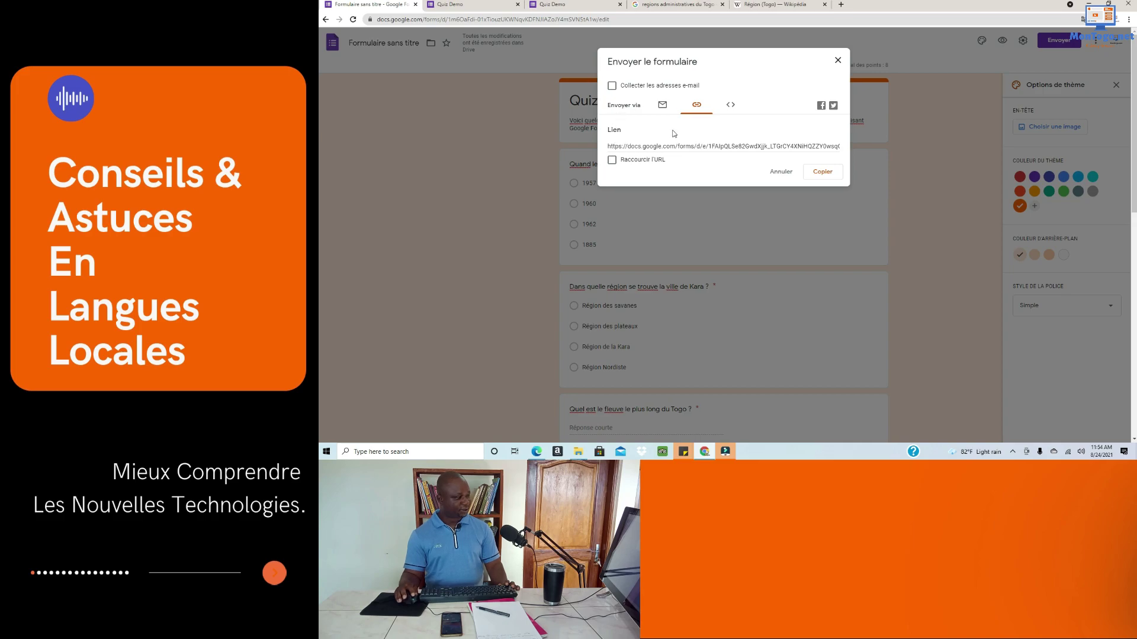
click(612, 160)
click(822, 175)
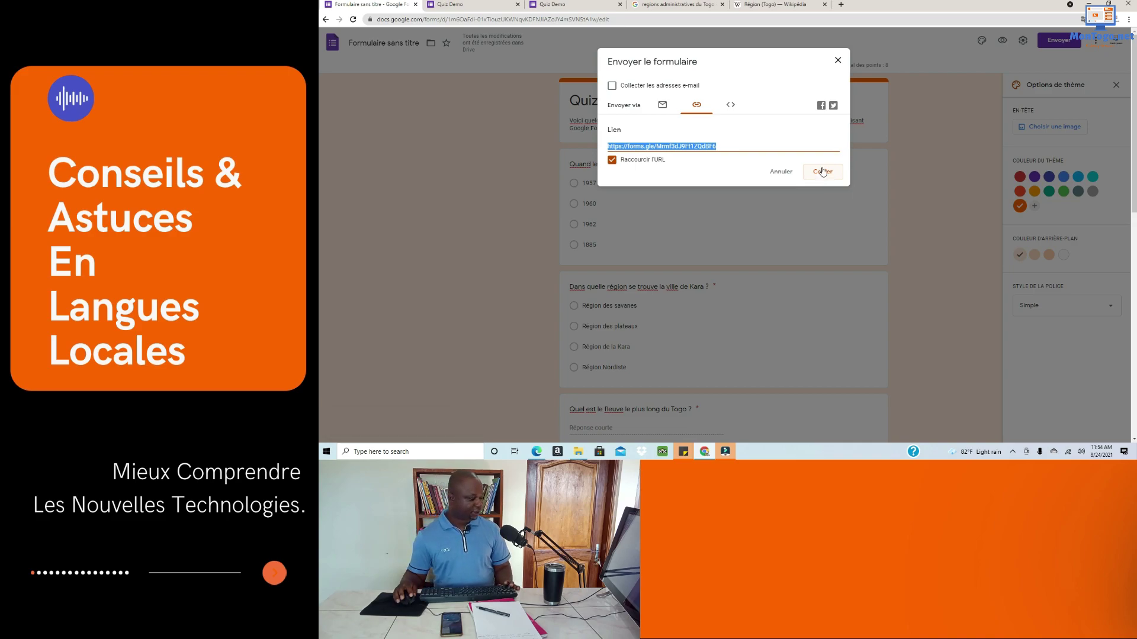
click(355, 452)
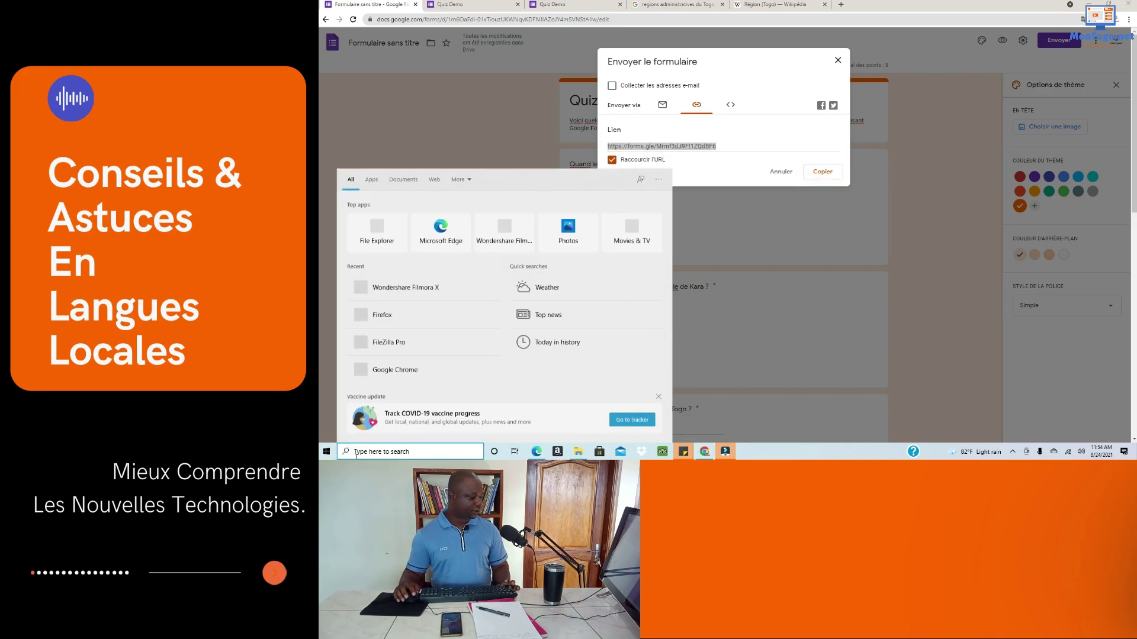
Step: Launch Firefox, dismiss its update and default-browser prompts, and load the pasted short link
click(380, 317)
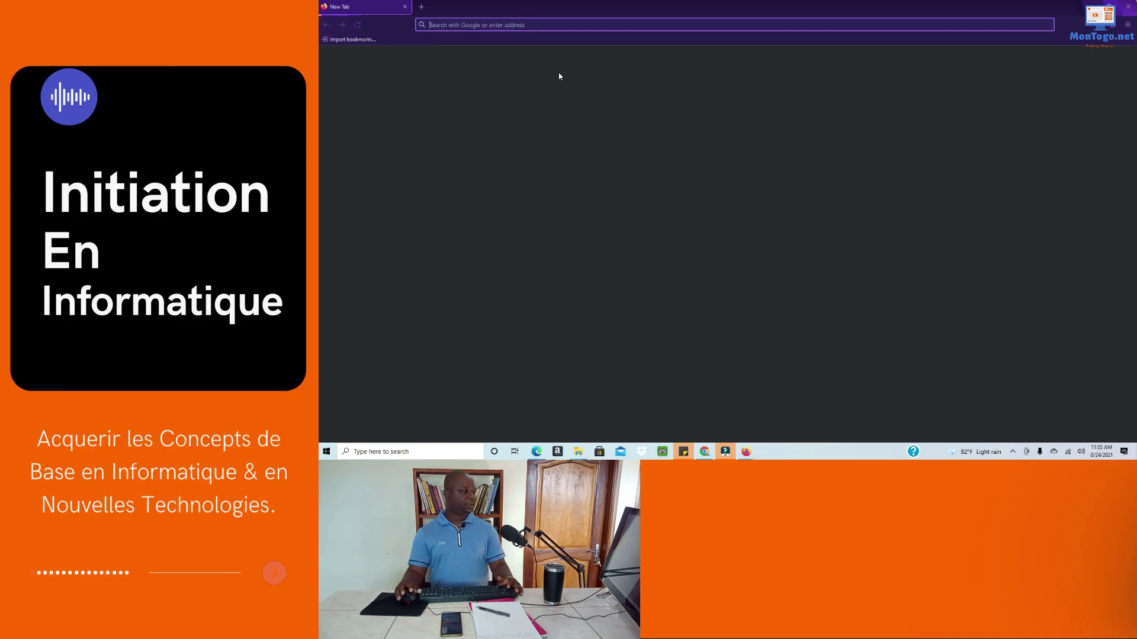
click(446, 26)
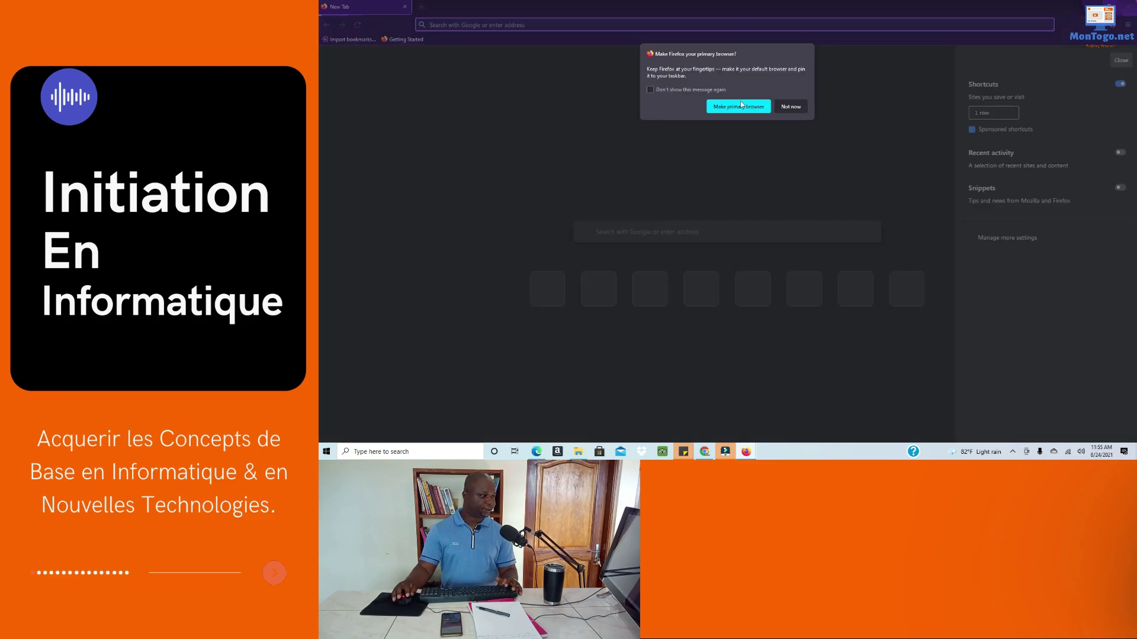
click(780, 108)
click(513, 26)
text(https://forms.gle/Mrmf3dJ9Ft1ZQdBF6)
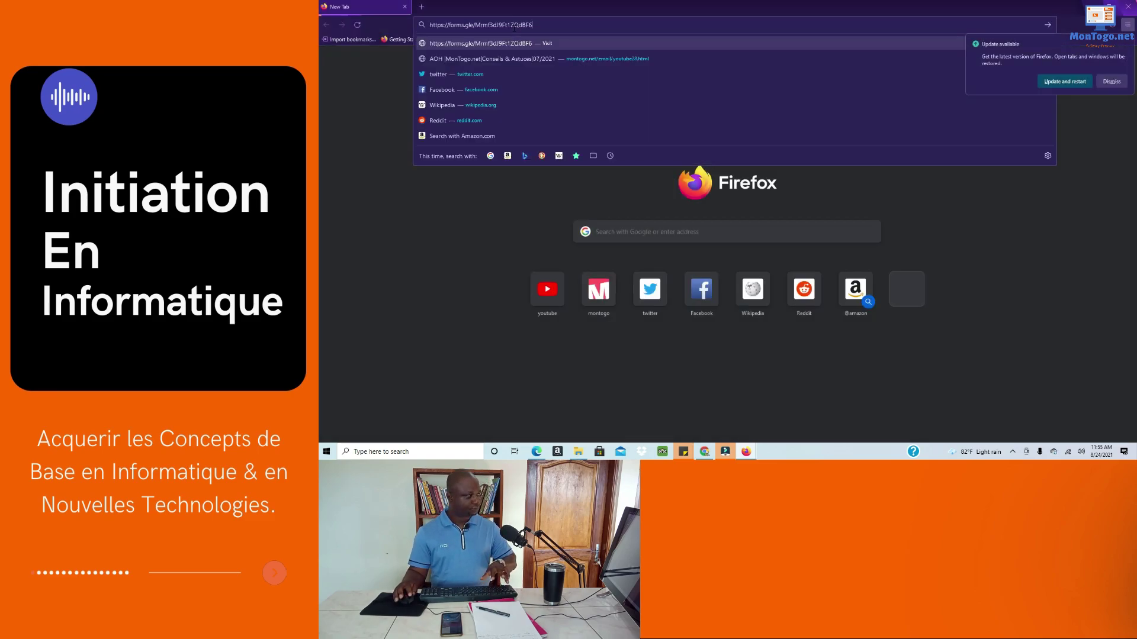
key(Return)
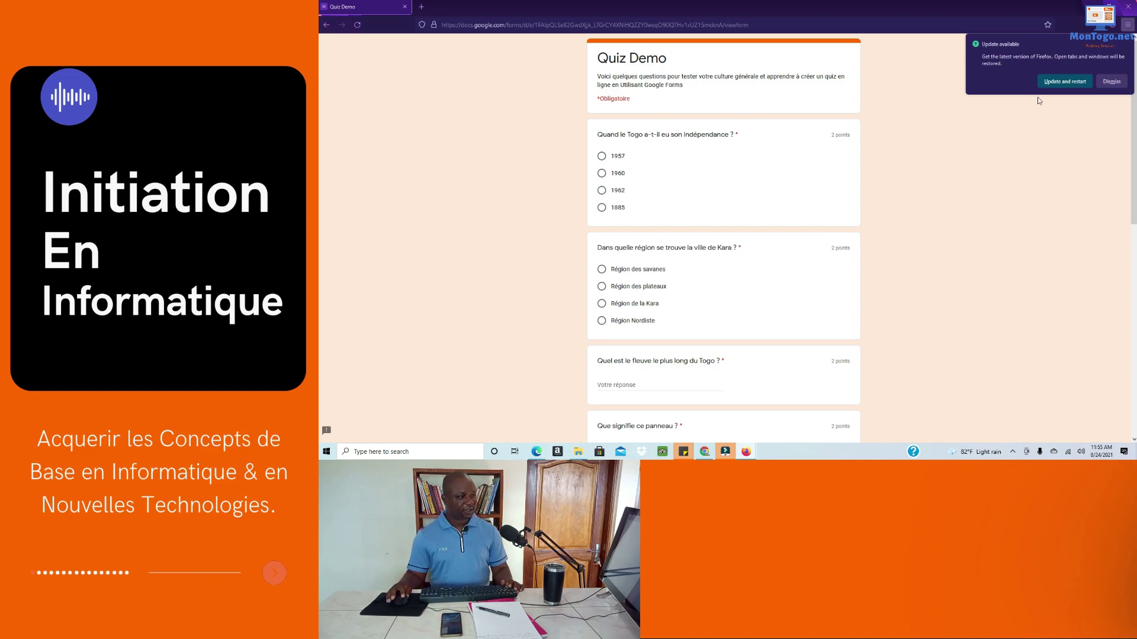
Step: Answer 1960 for independence, Région des plateaux for Kara, and 'Le Mono' for the longest river
click(1113, 85)
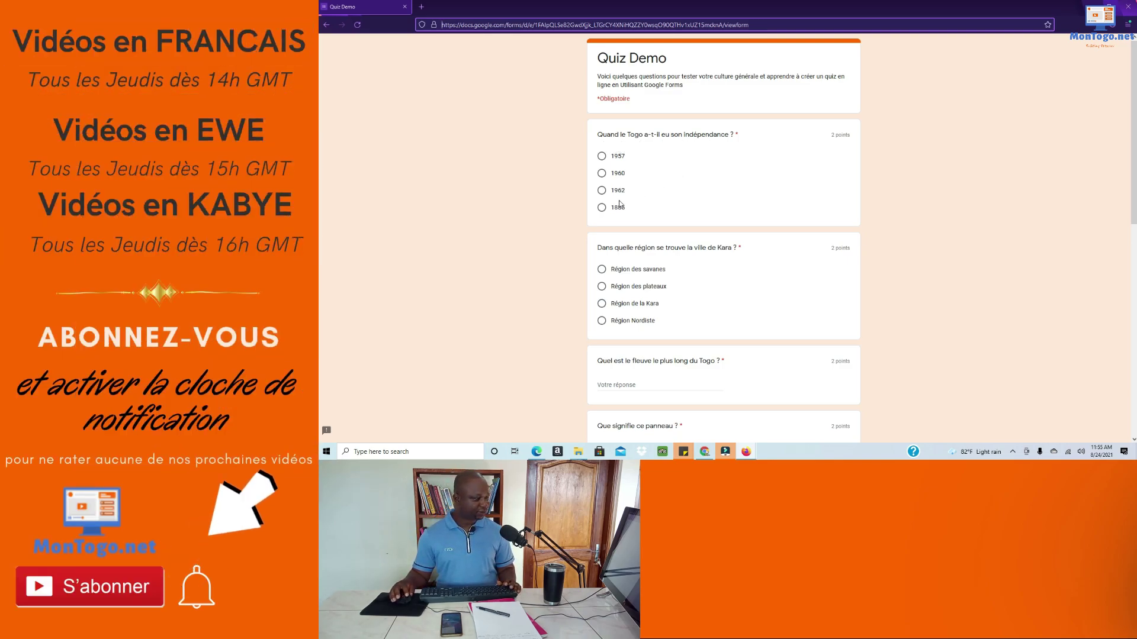
click(601, 174)
scroll(627, 201, down, 2)
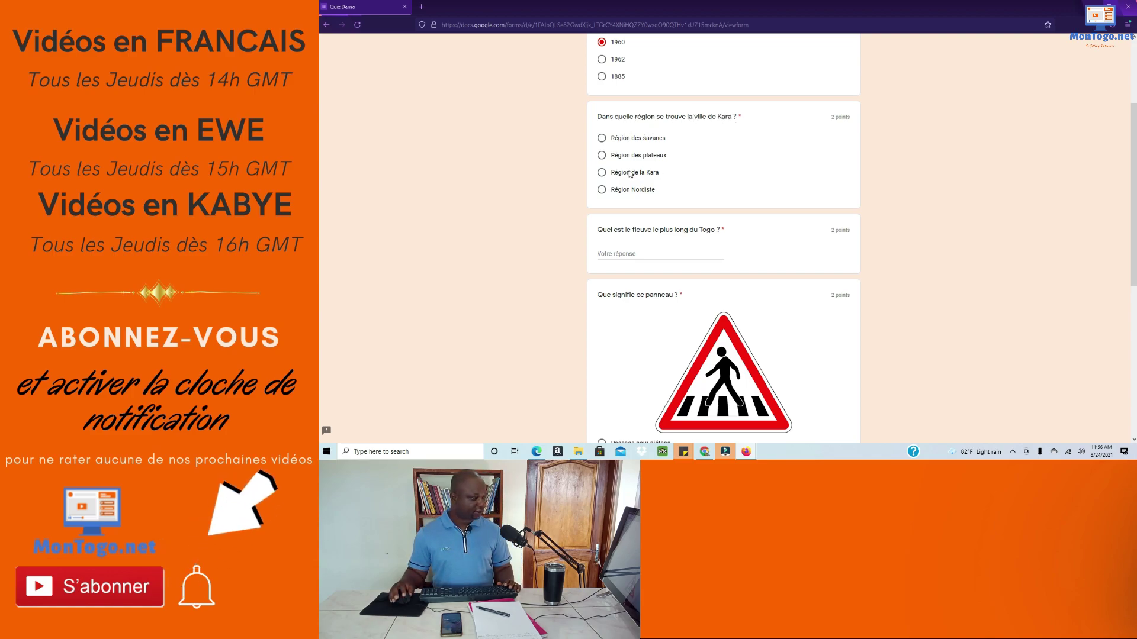
click(602, 155)
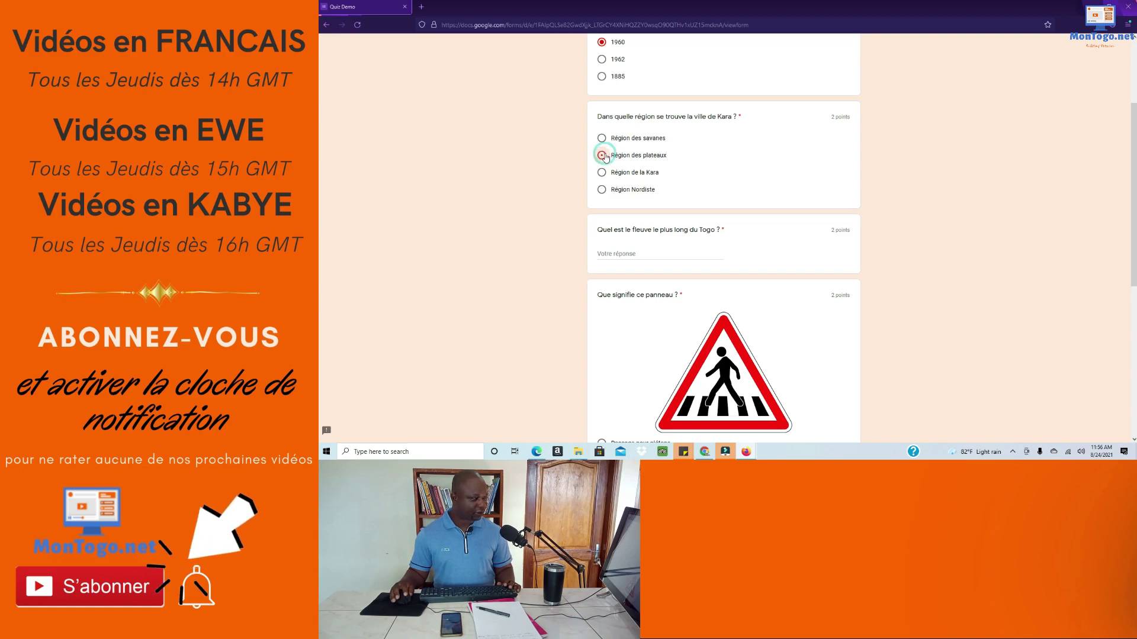
scroll(720, 167, down, 3)
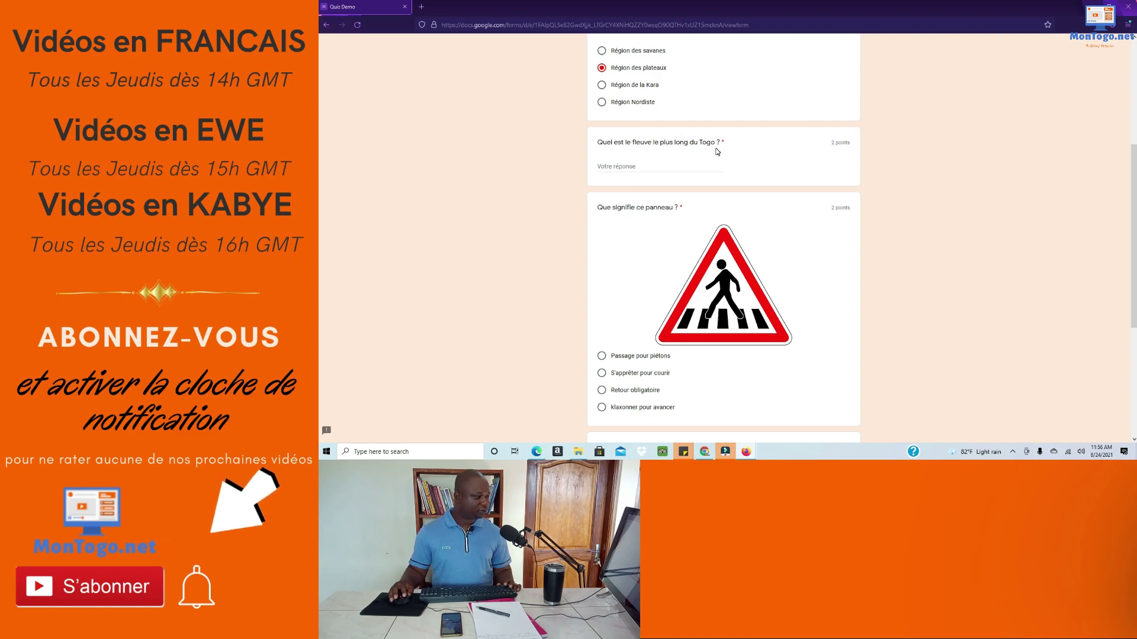
click(634, 167)
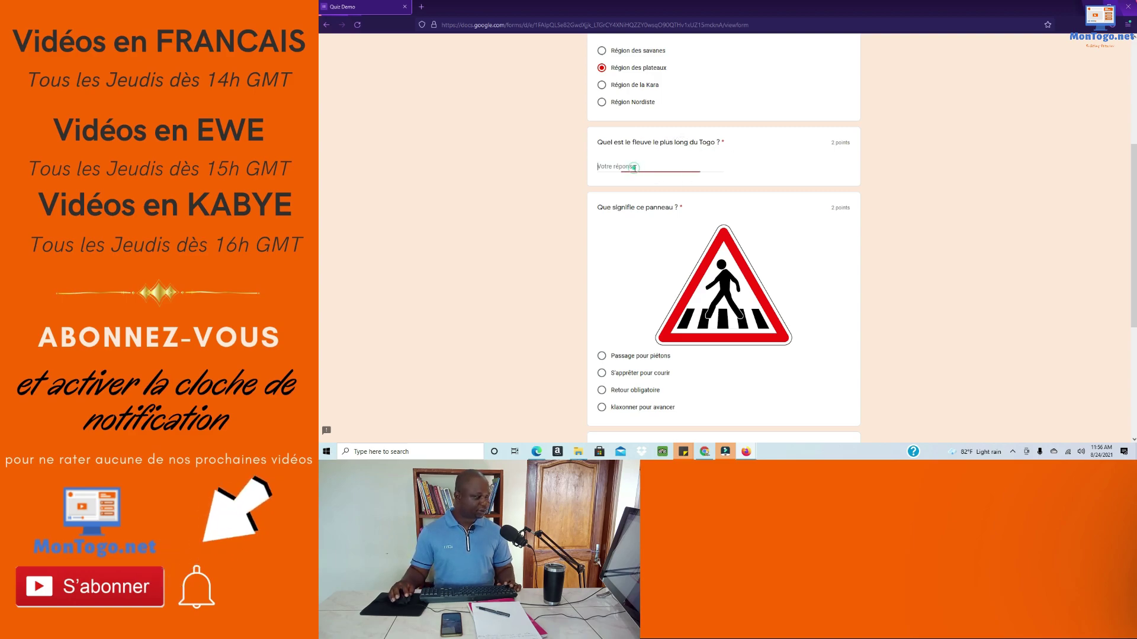
text(Le )
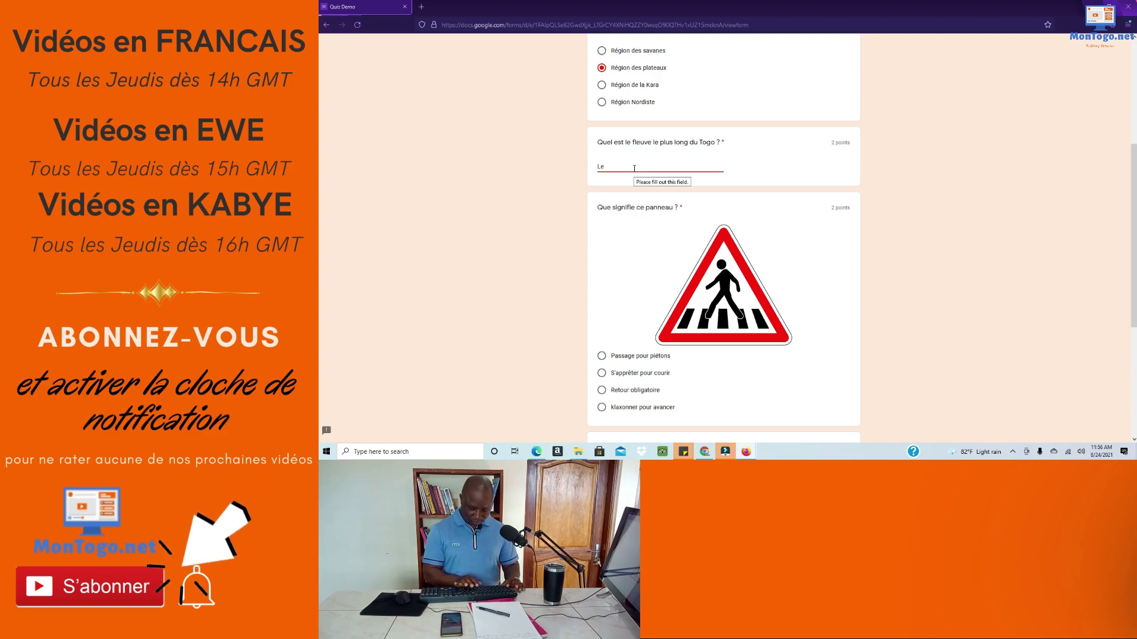
text(Mono)
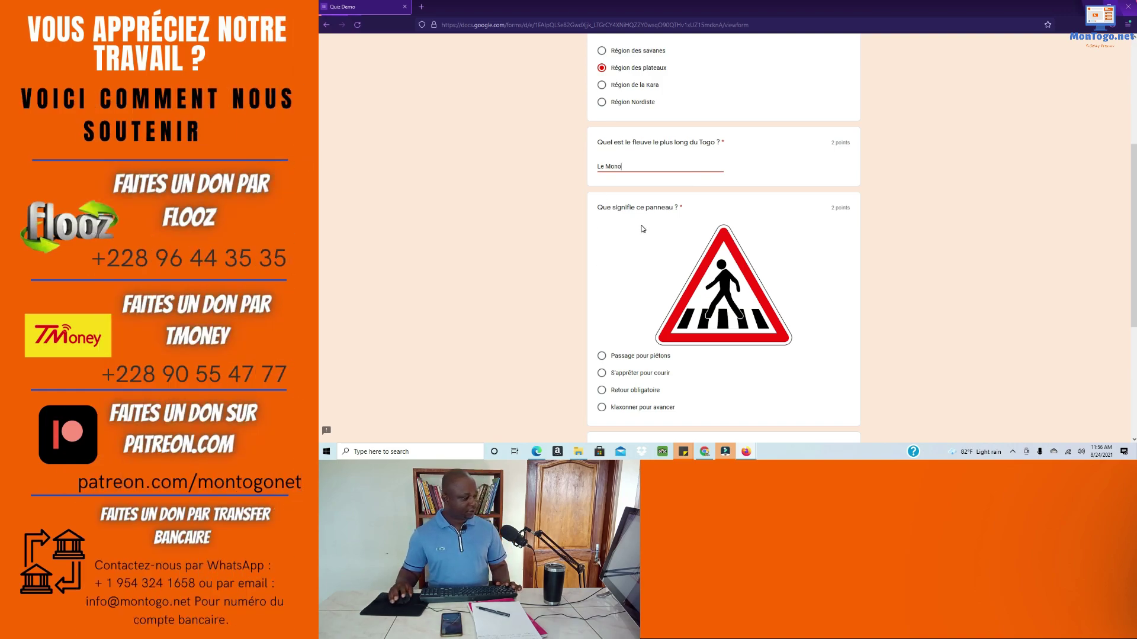
scroll(657, 229, down, 1)
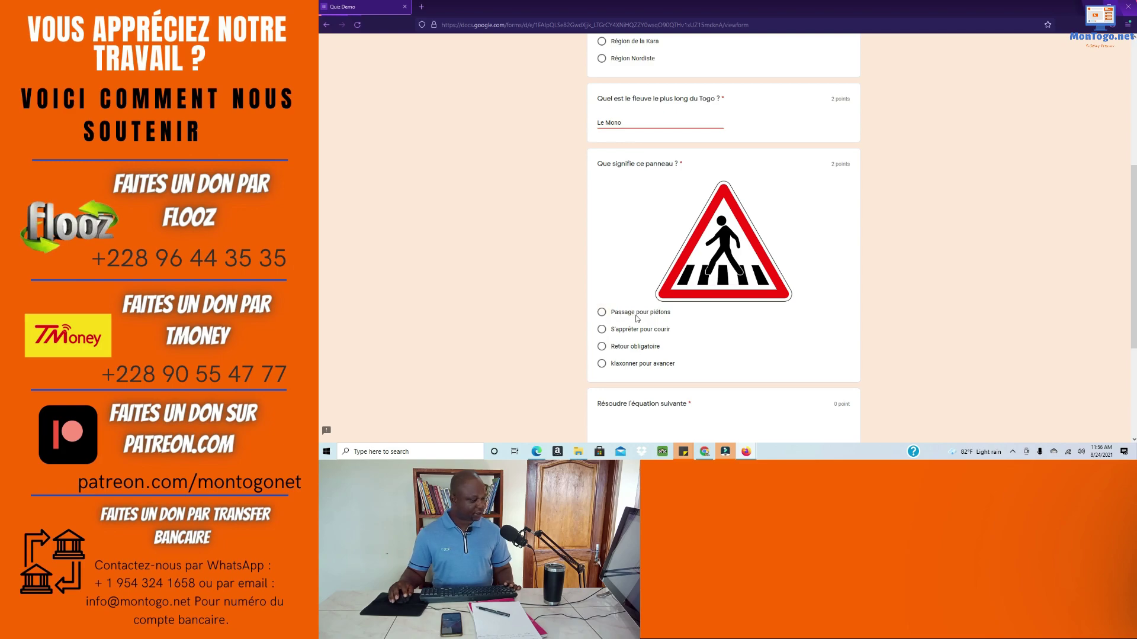
Step: Choose Passage pour piétons, answer -1.5 for the equation, and submit the quiz
click(601, 312)
scroll(718, 325, down, 3)
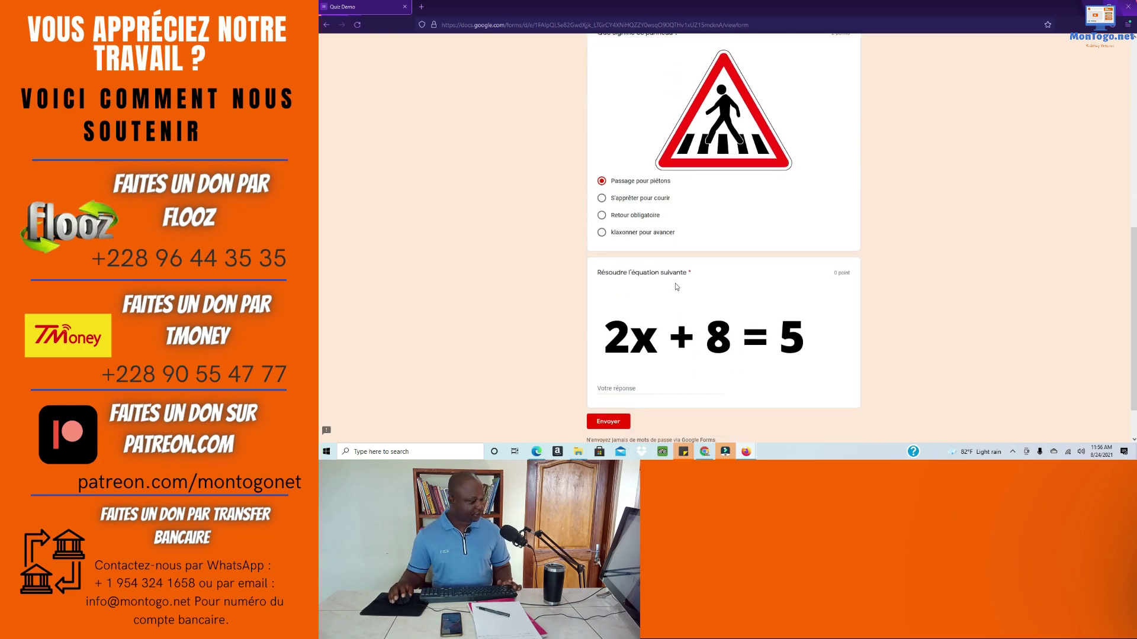
scroll(675, 288, down, 1)
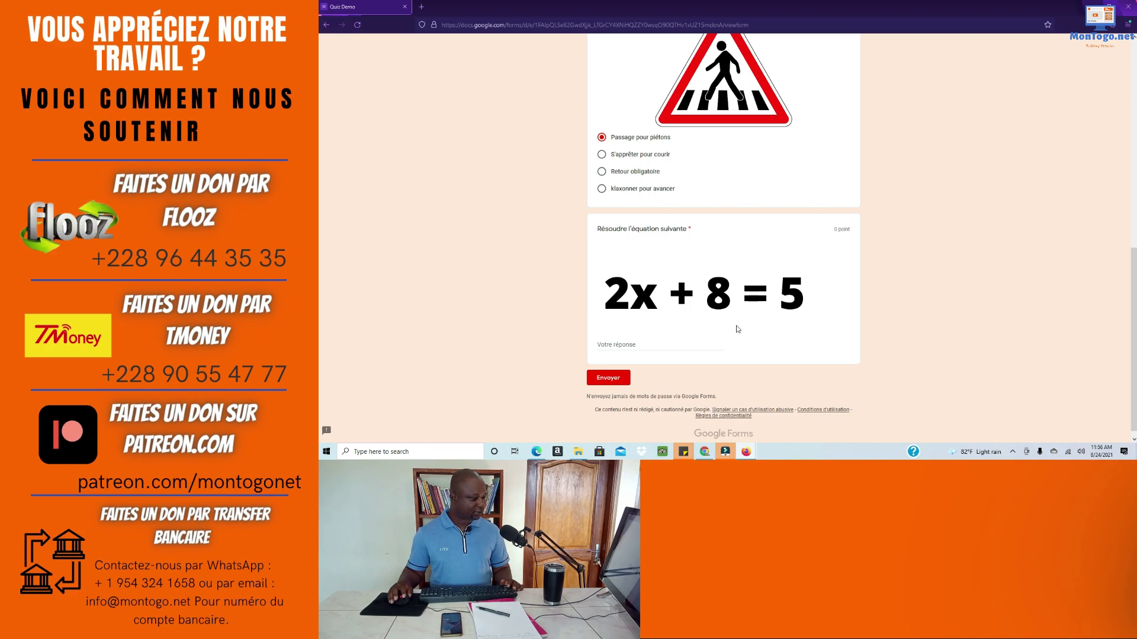
click(624, 346)
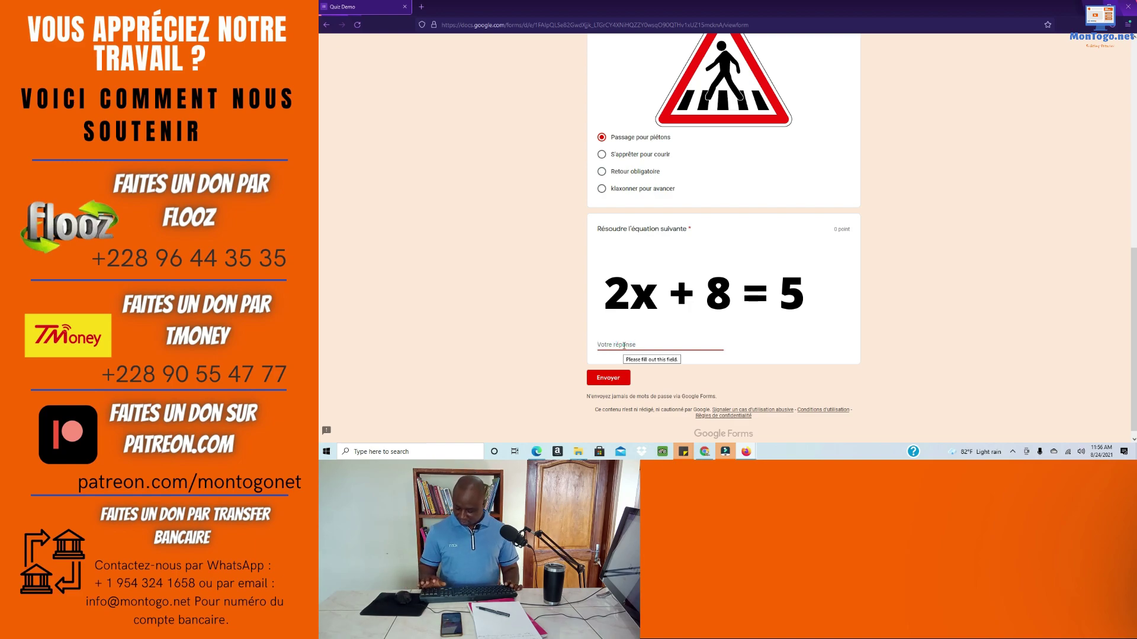
text(-1.5)
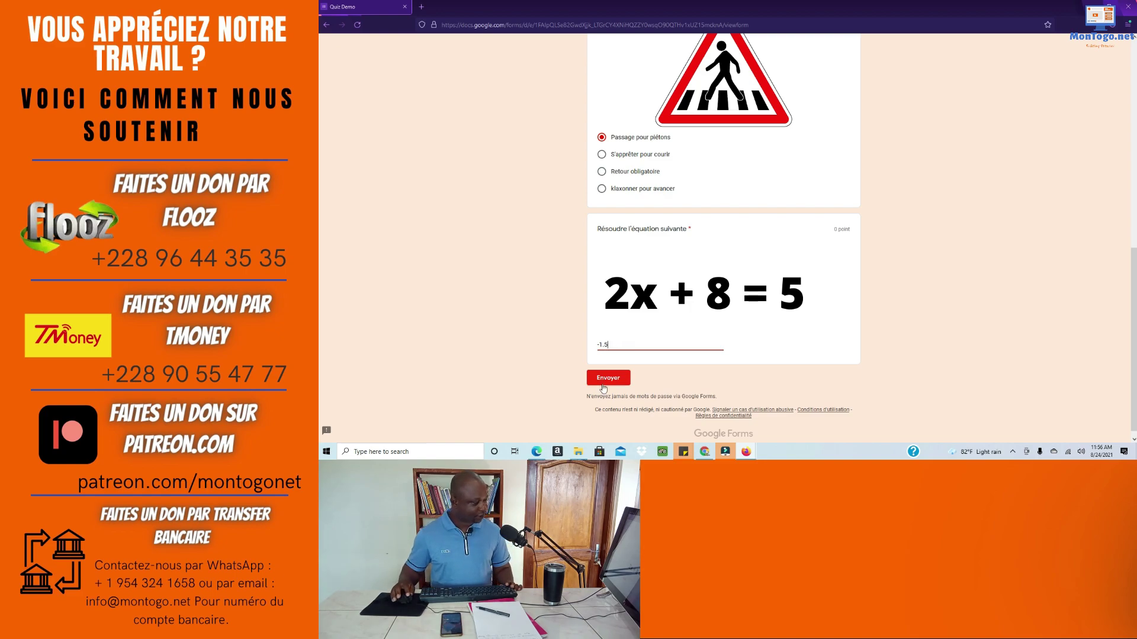
scroll(805, 359, up, 4)
scroll(805, 358, up, 4)
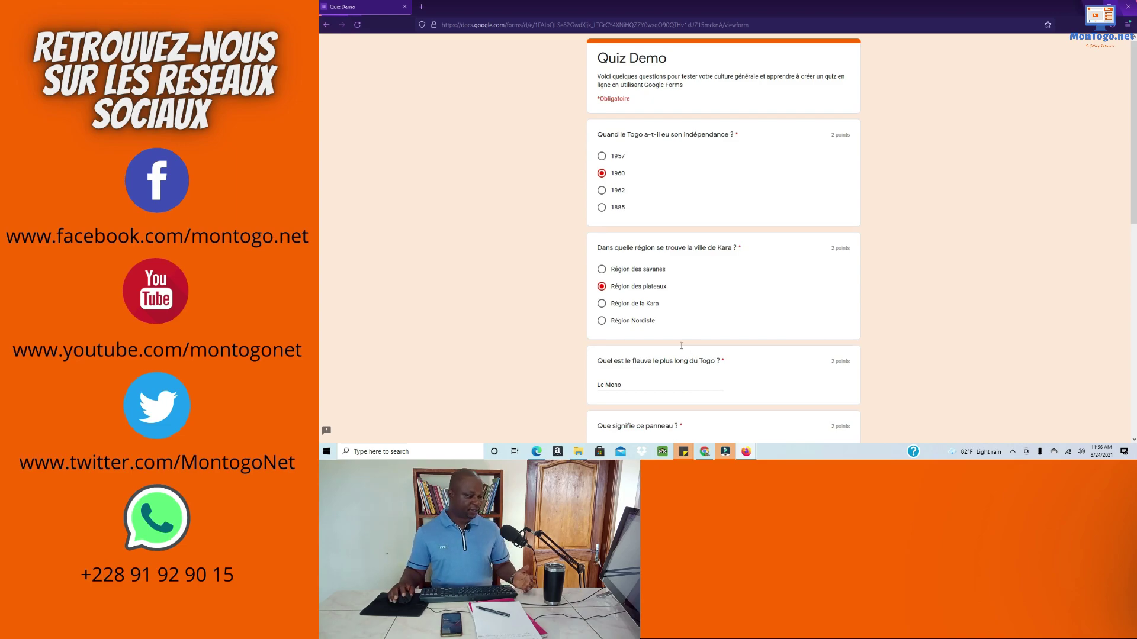
scroll(681, 345, down, 6)
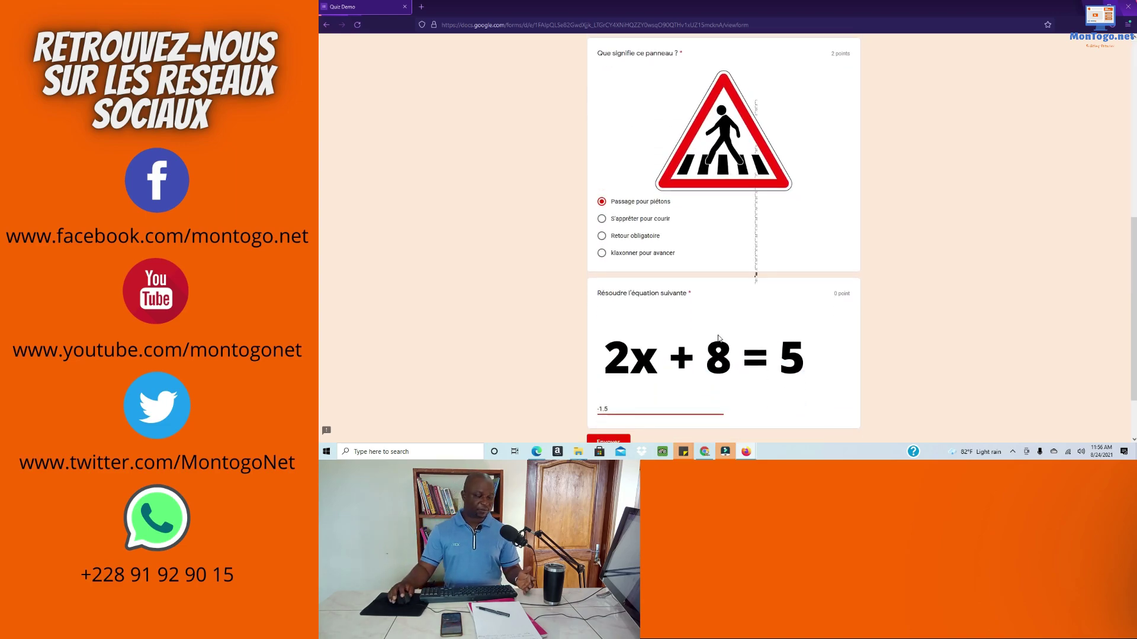
scroll(718, 338, down, 2)
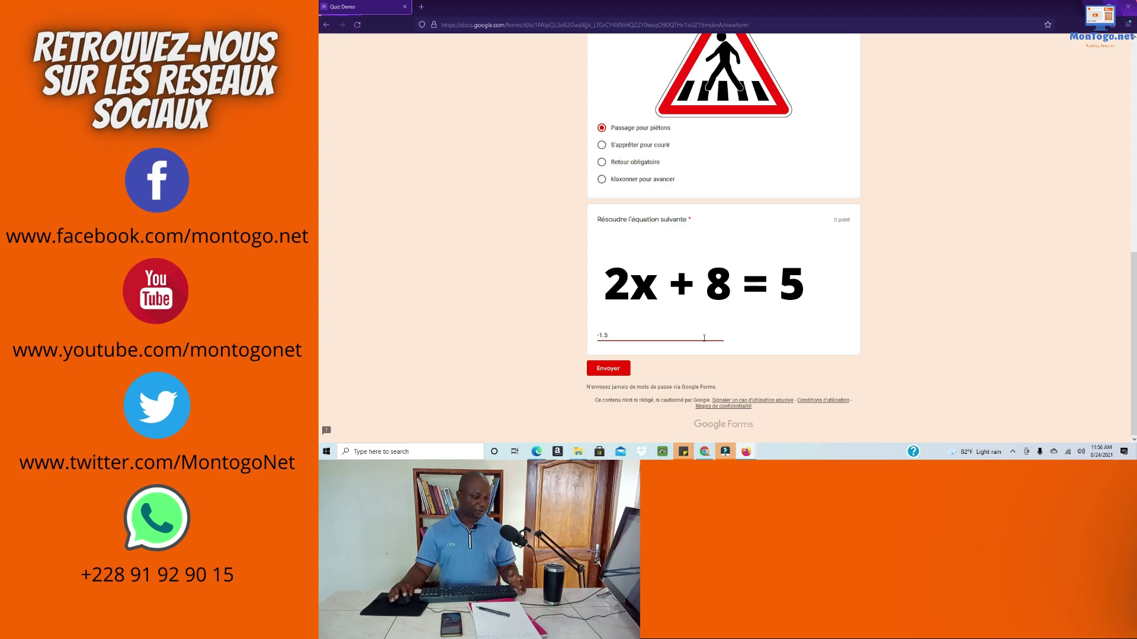
click(608, 369)
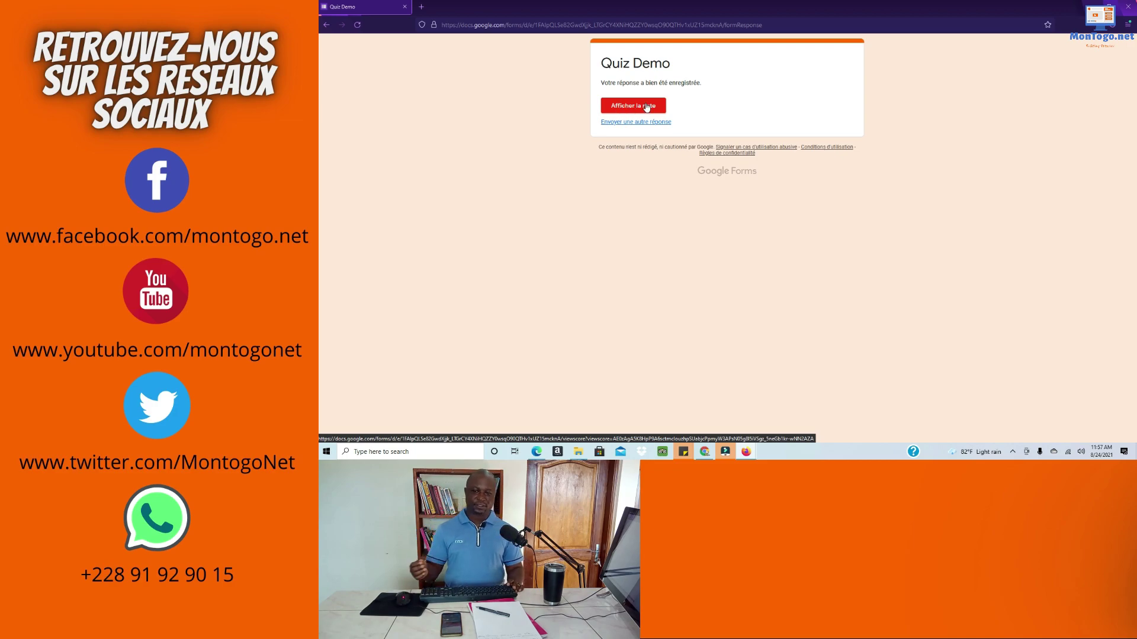
Step: Open Afficher la note and review each graded answer, selecting the M in 'Le Mono'
click(647, 107)
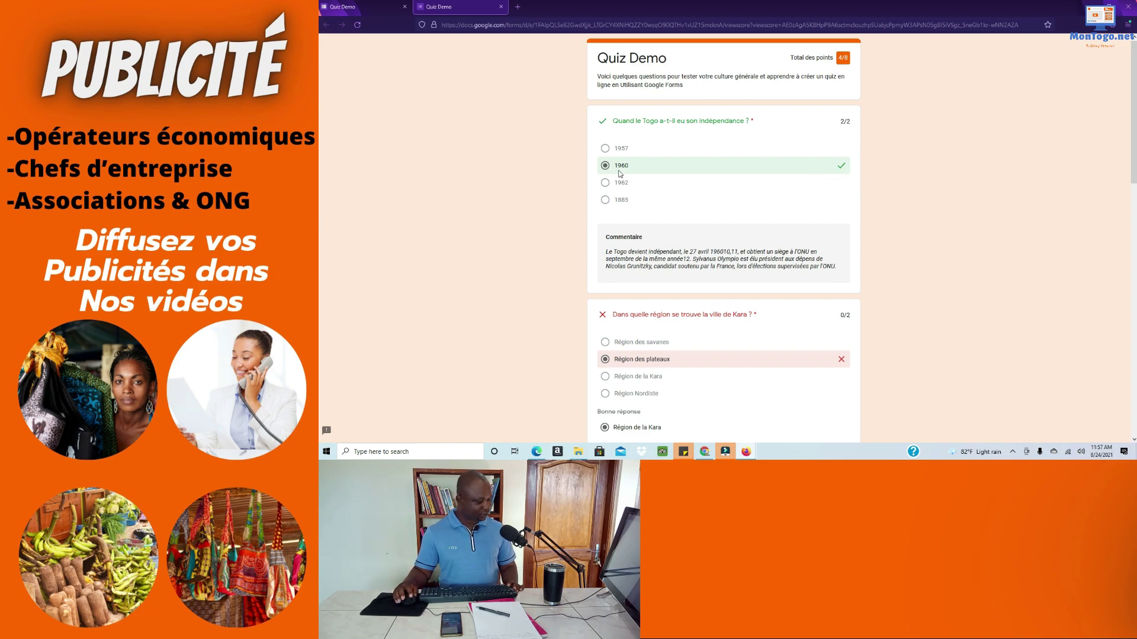
scroll(810, 201, down, 1)
scroll(810, 201, down, 2)
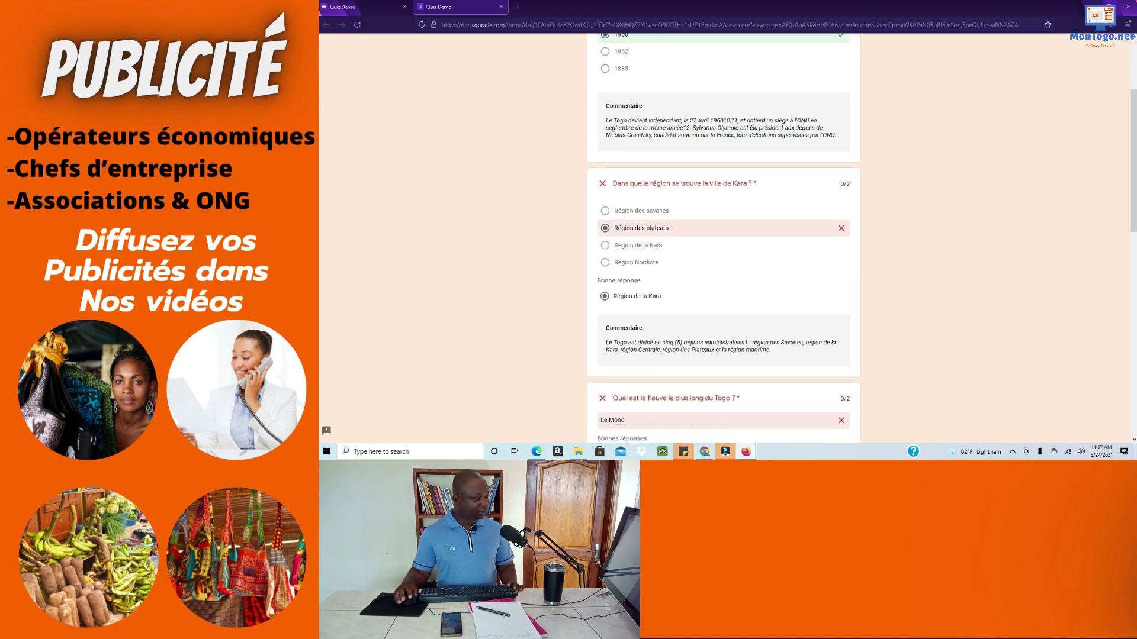
scroll(647, 267, up, 2)
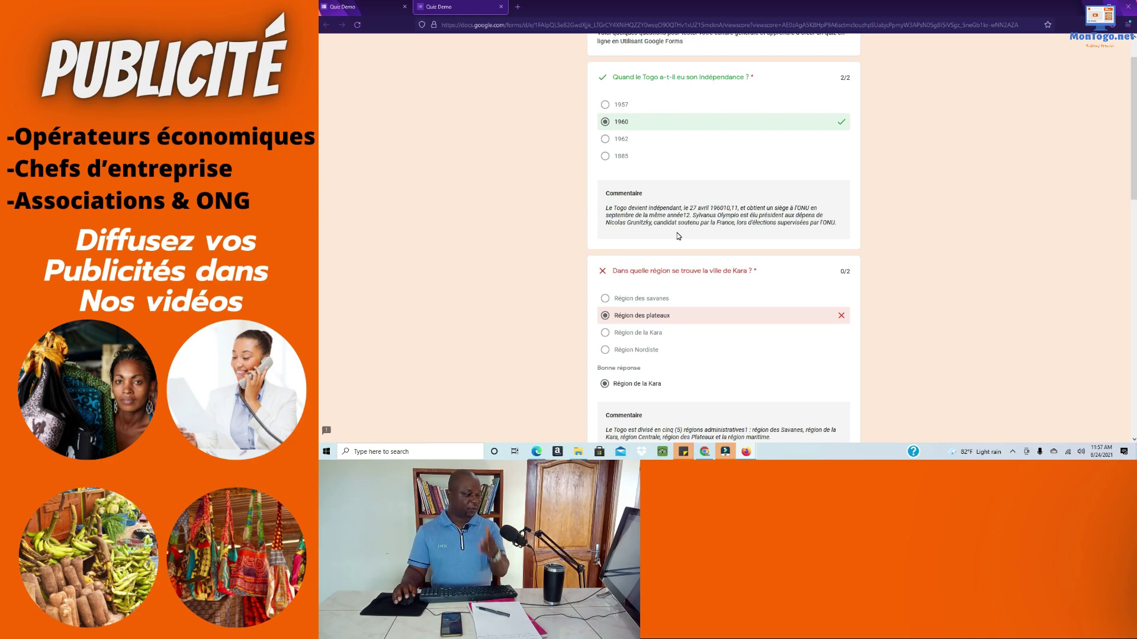
scroll(678, 244, down, 1)
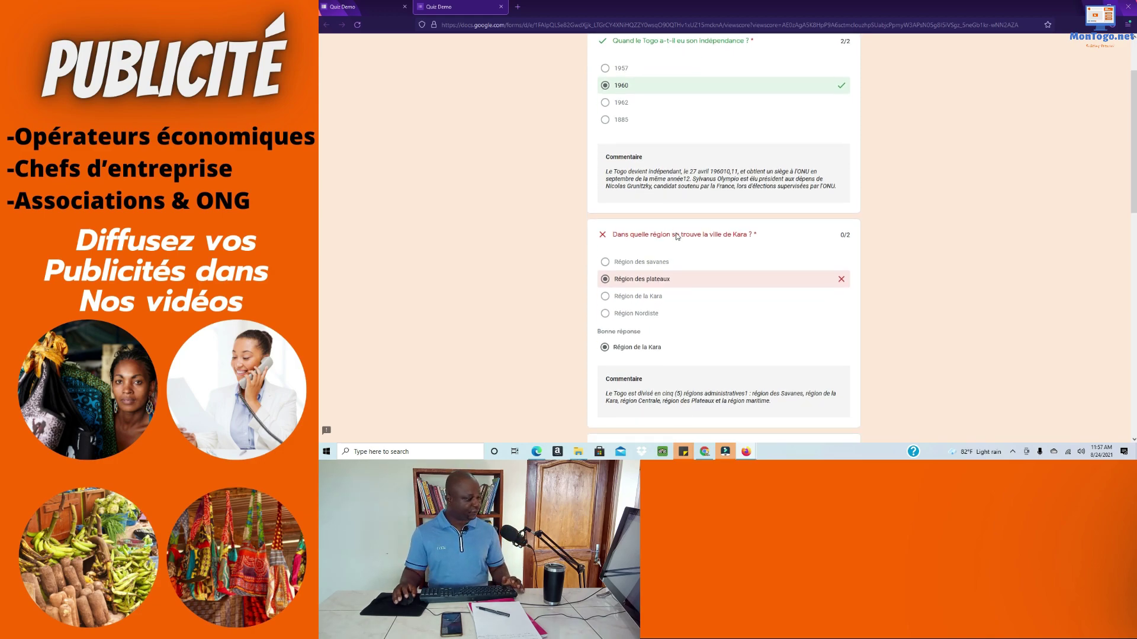
scroll(678, 230, down, 1)
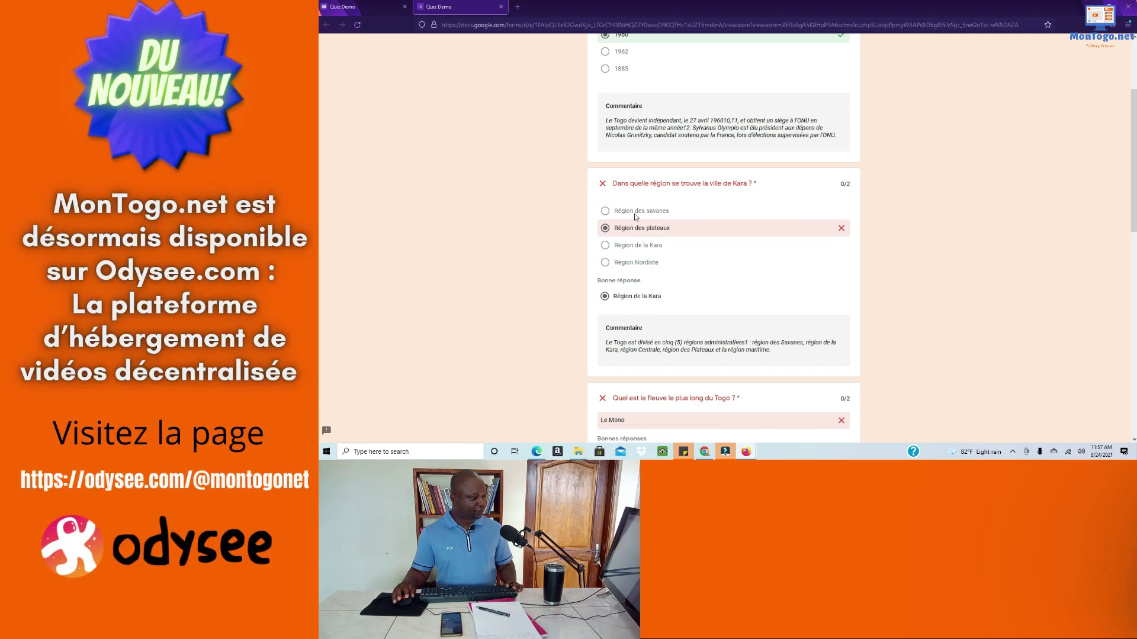
scroll(634, 278, down, 1)
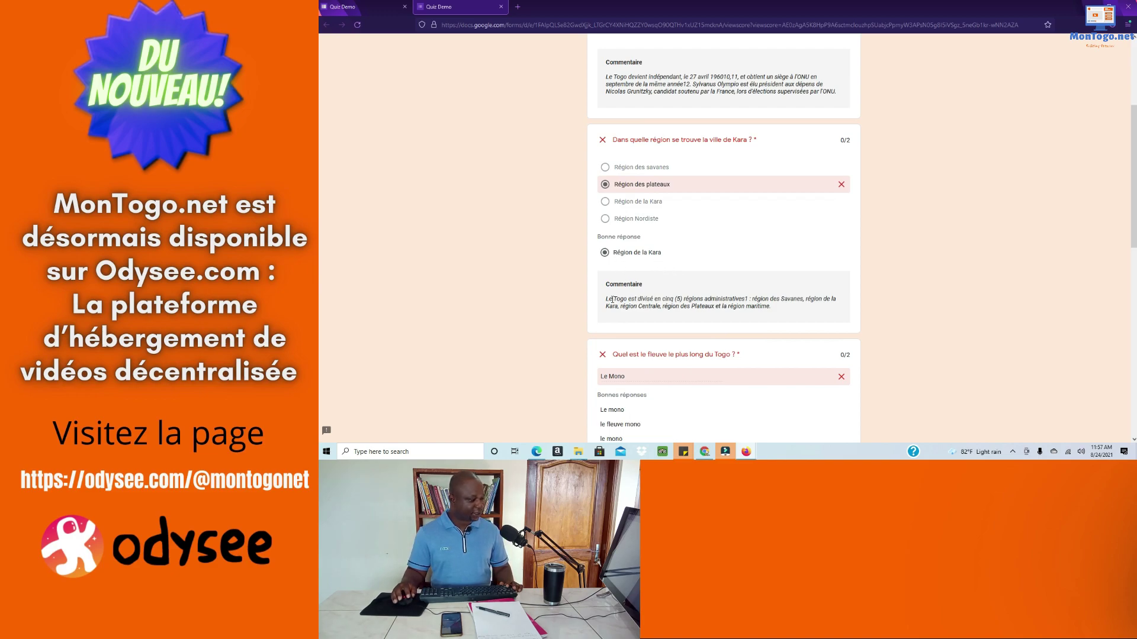
scroll(644, 294, down, 1)
scroll(668, 266, down, 1)
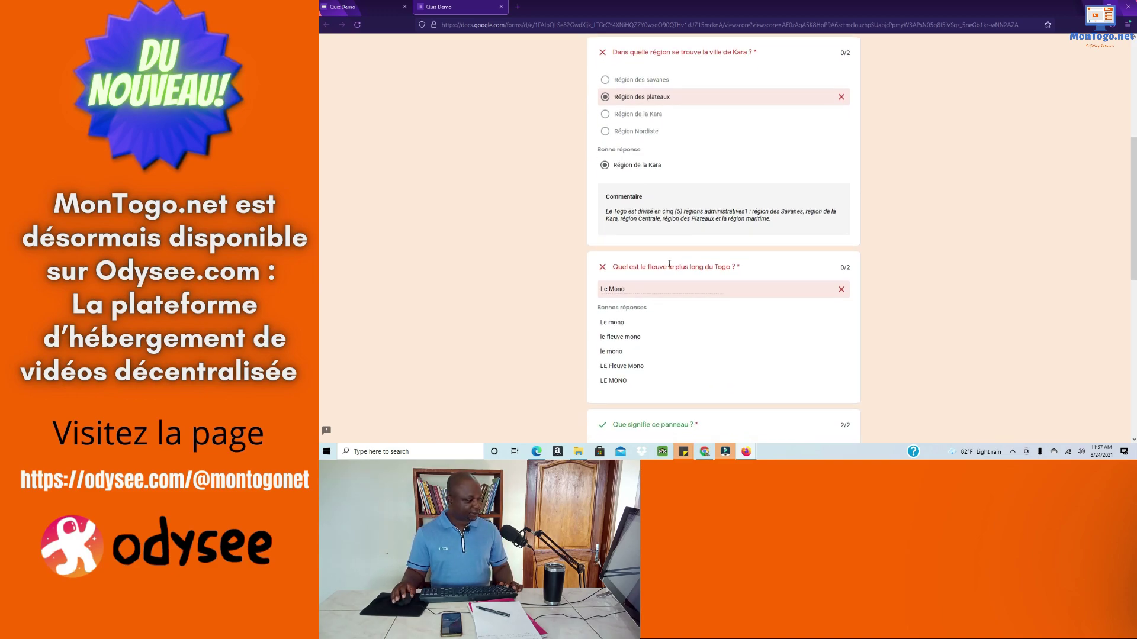
scroll(628, 265, down, 1)
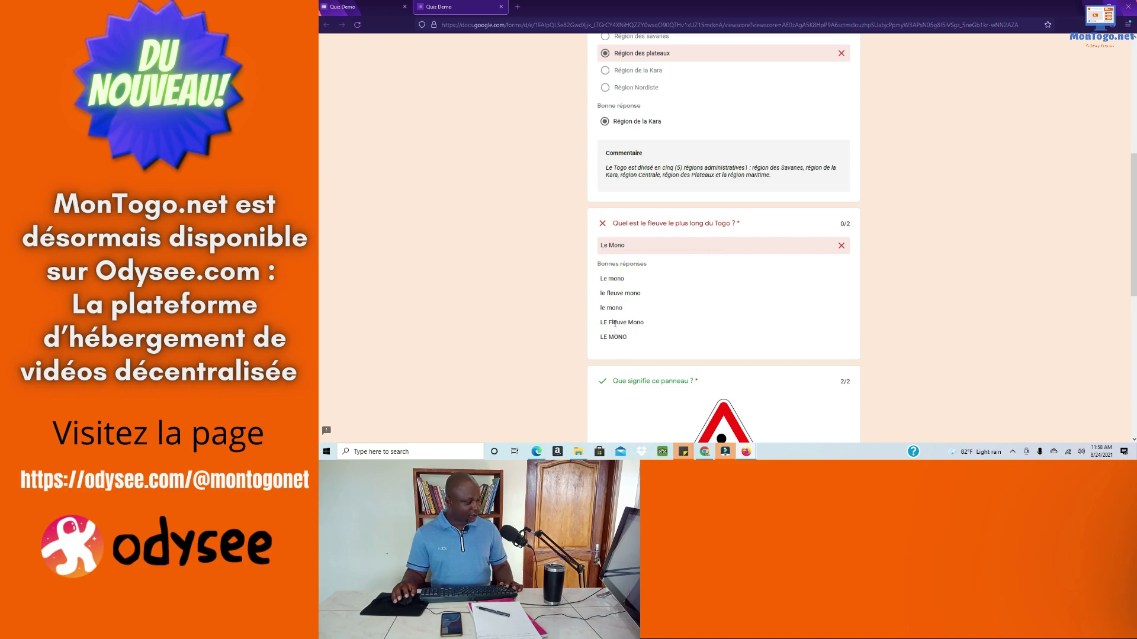
drag(614, 245, 609, 245)
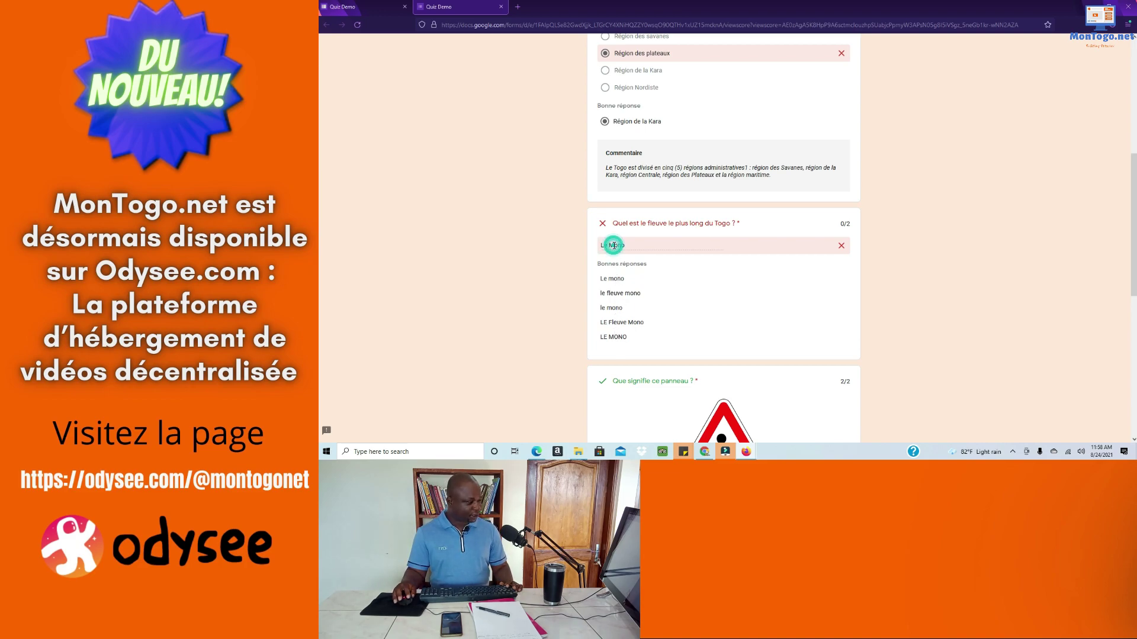